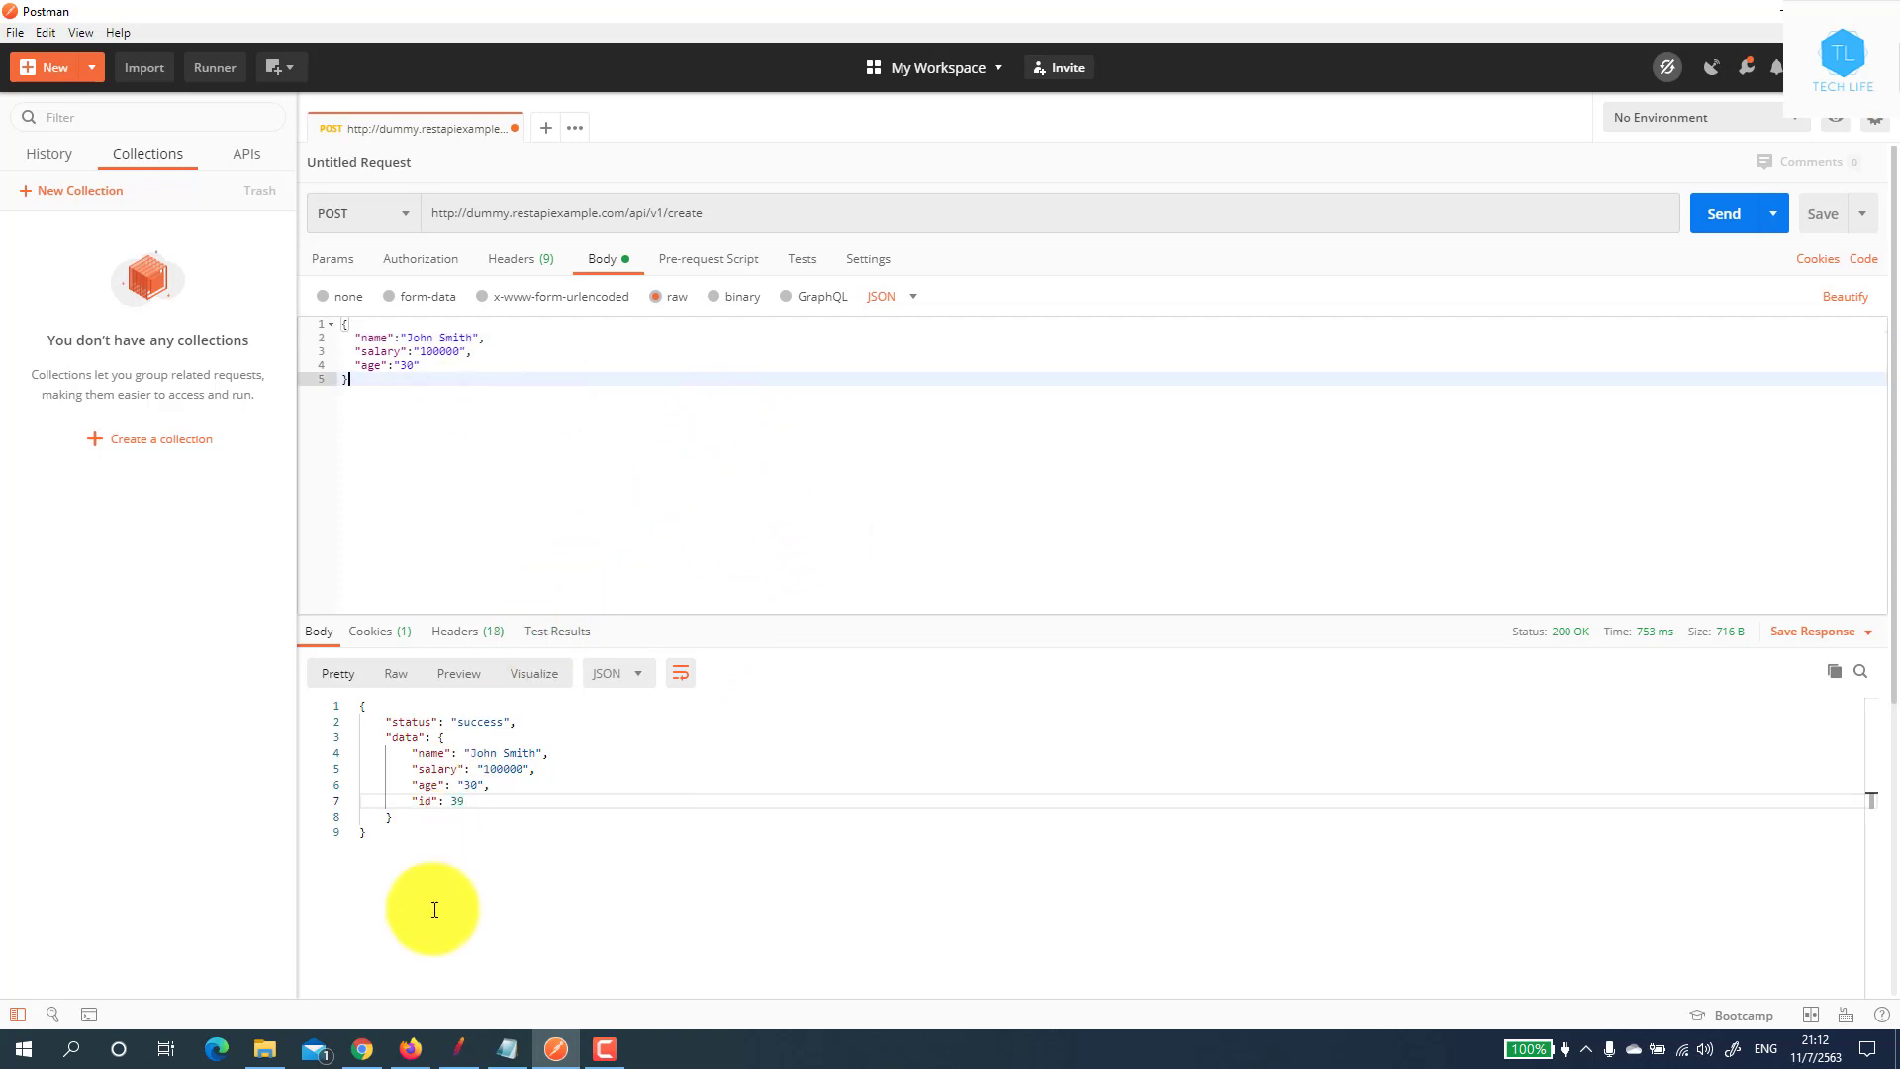
# Switch to Apache JMeter and add a Thread Group to the Test Plan
pyautogui.click(458, 1048)
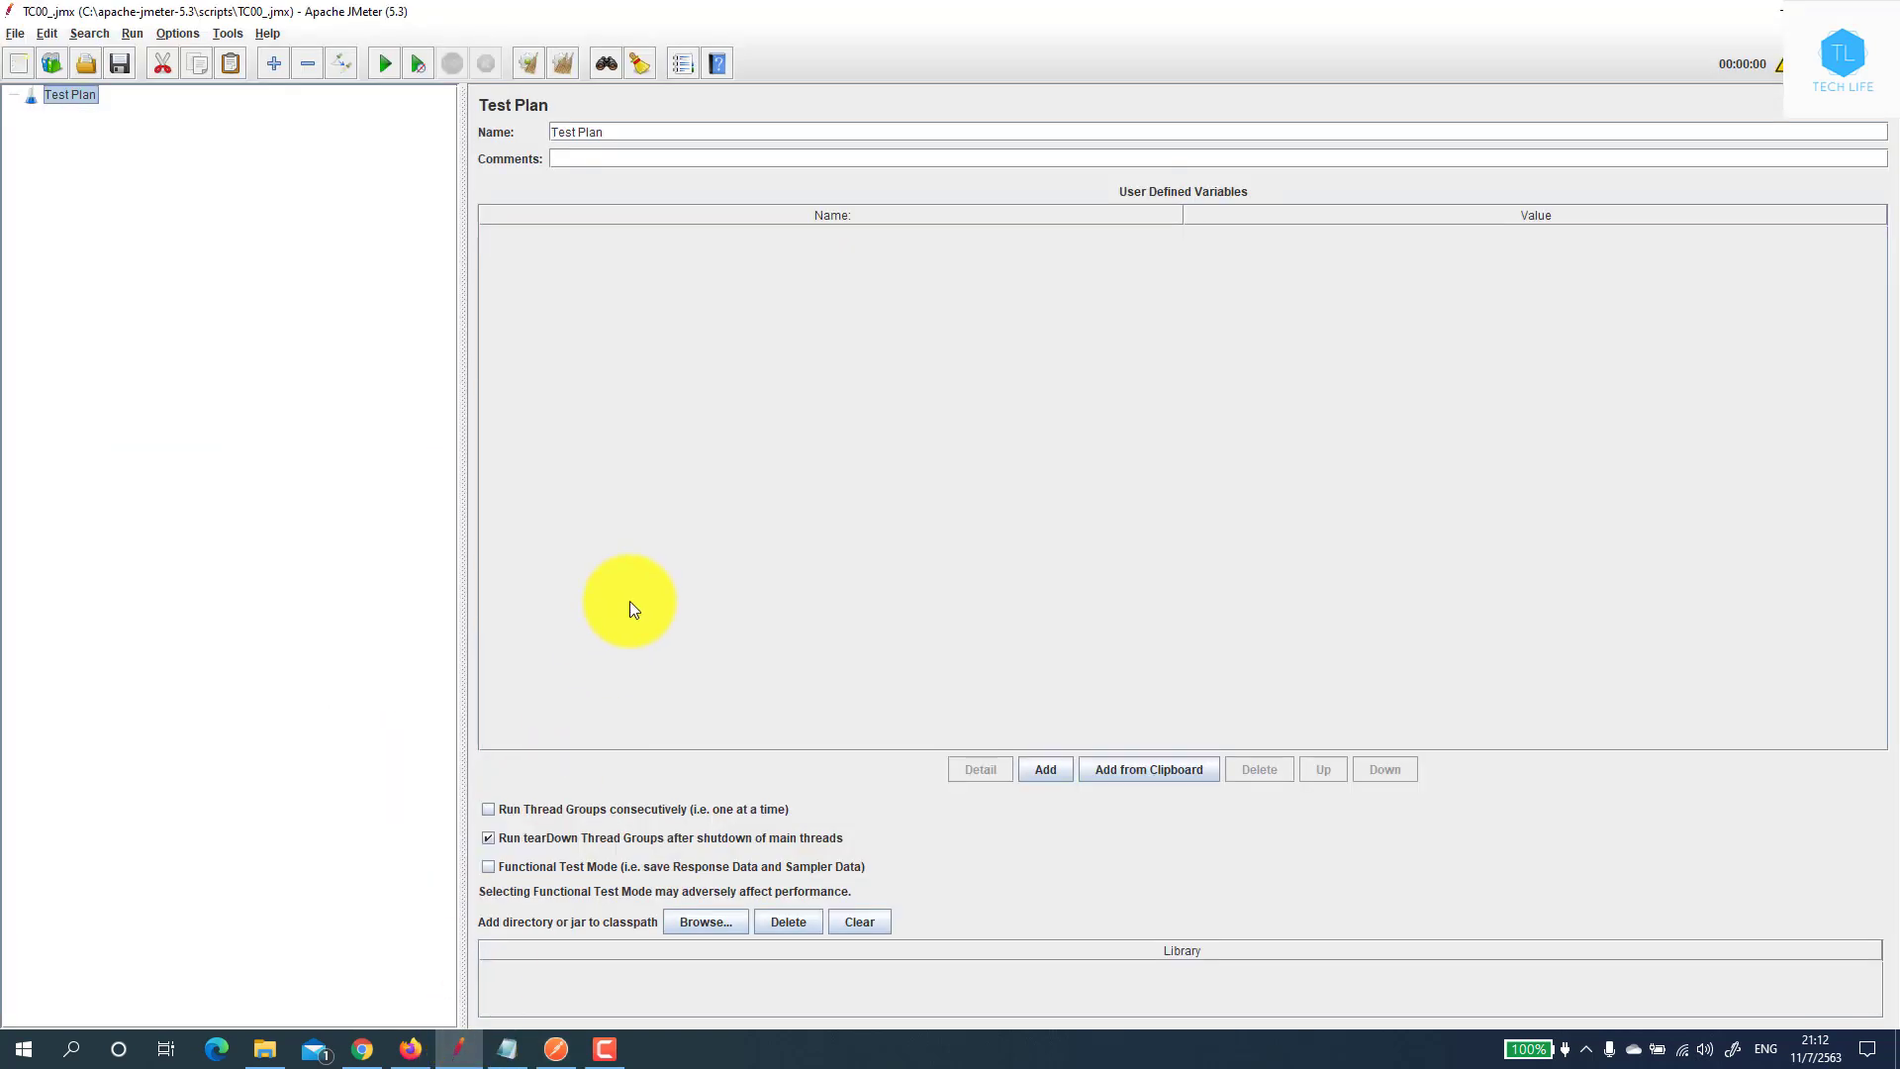
pyautogui.rightClick(75, 99)
pyautogui.moveTo(141, 119)
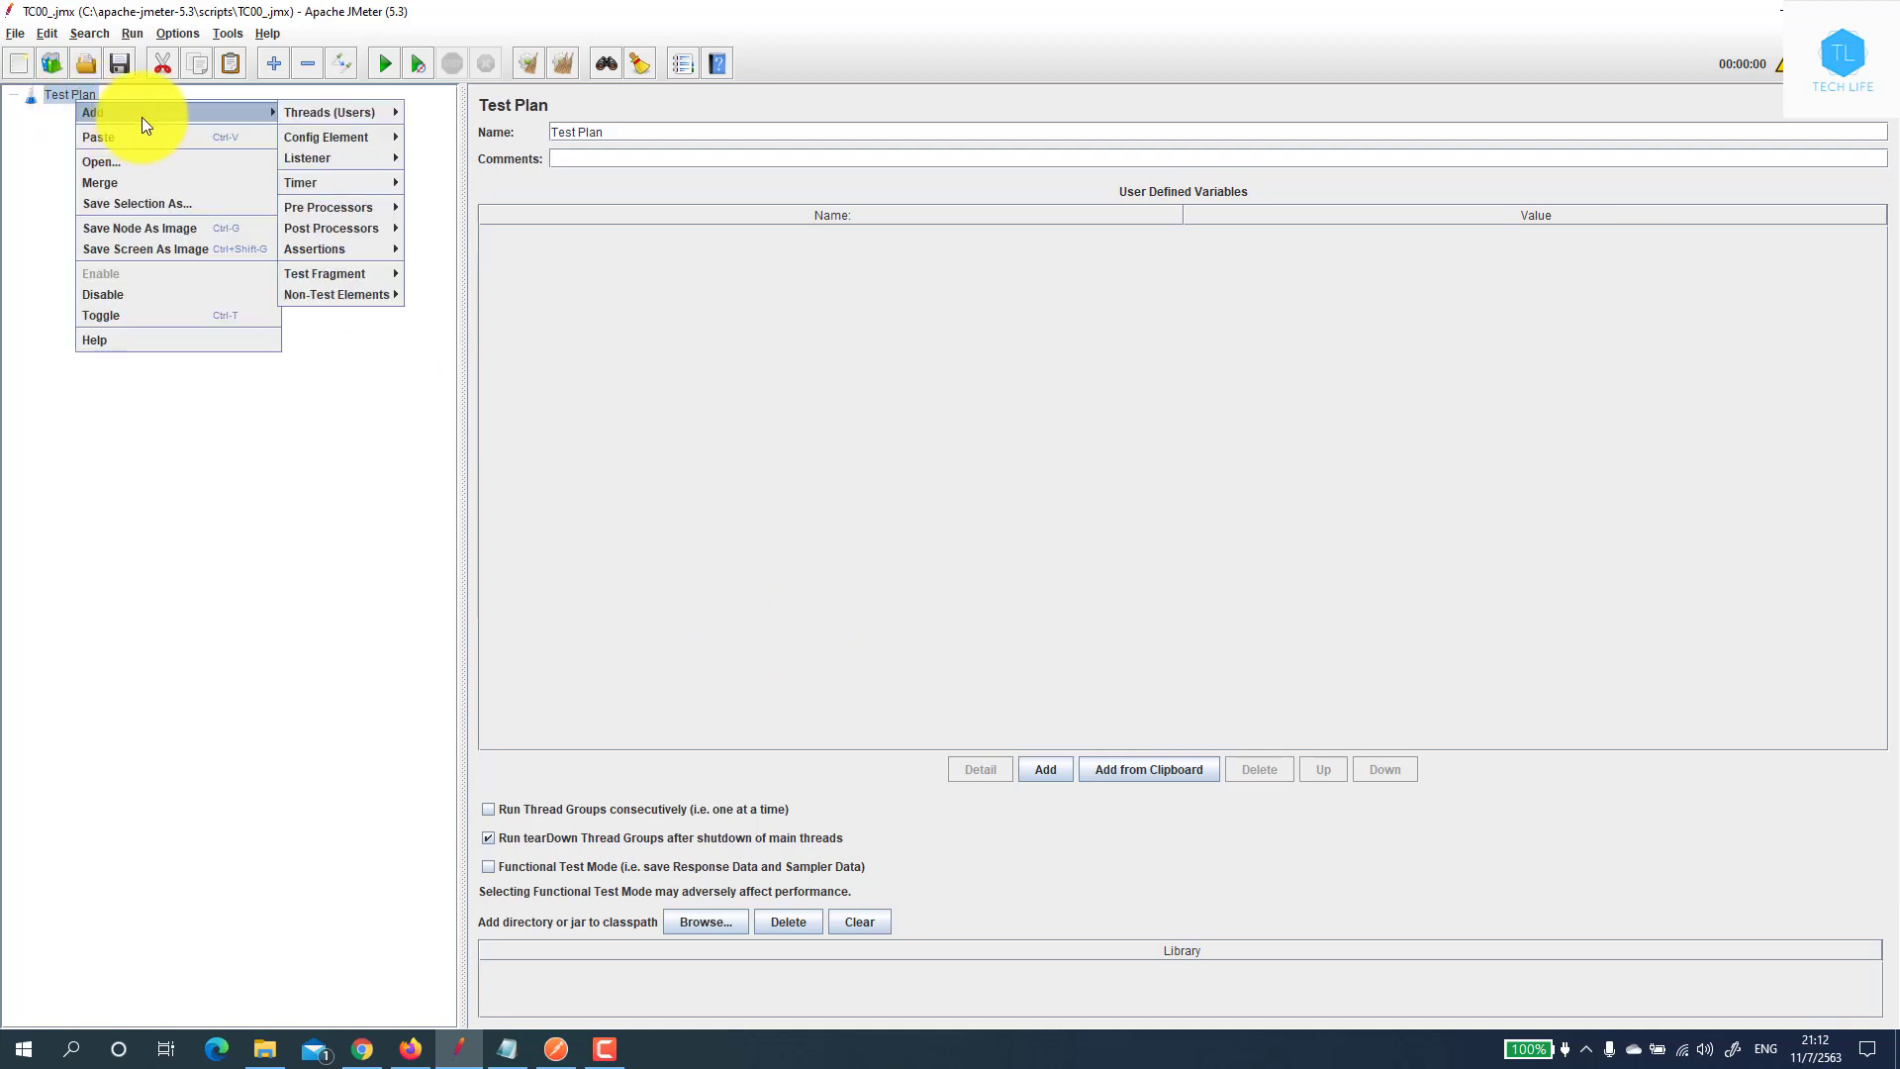
pyautogui.moveTo(317, 111)
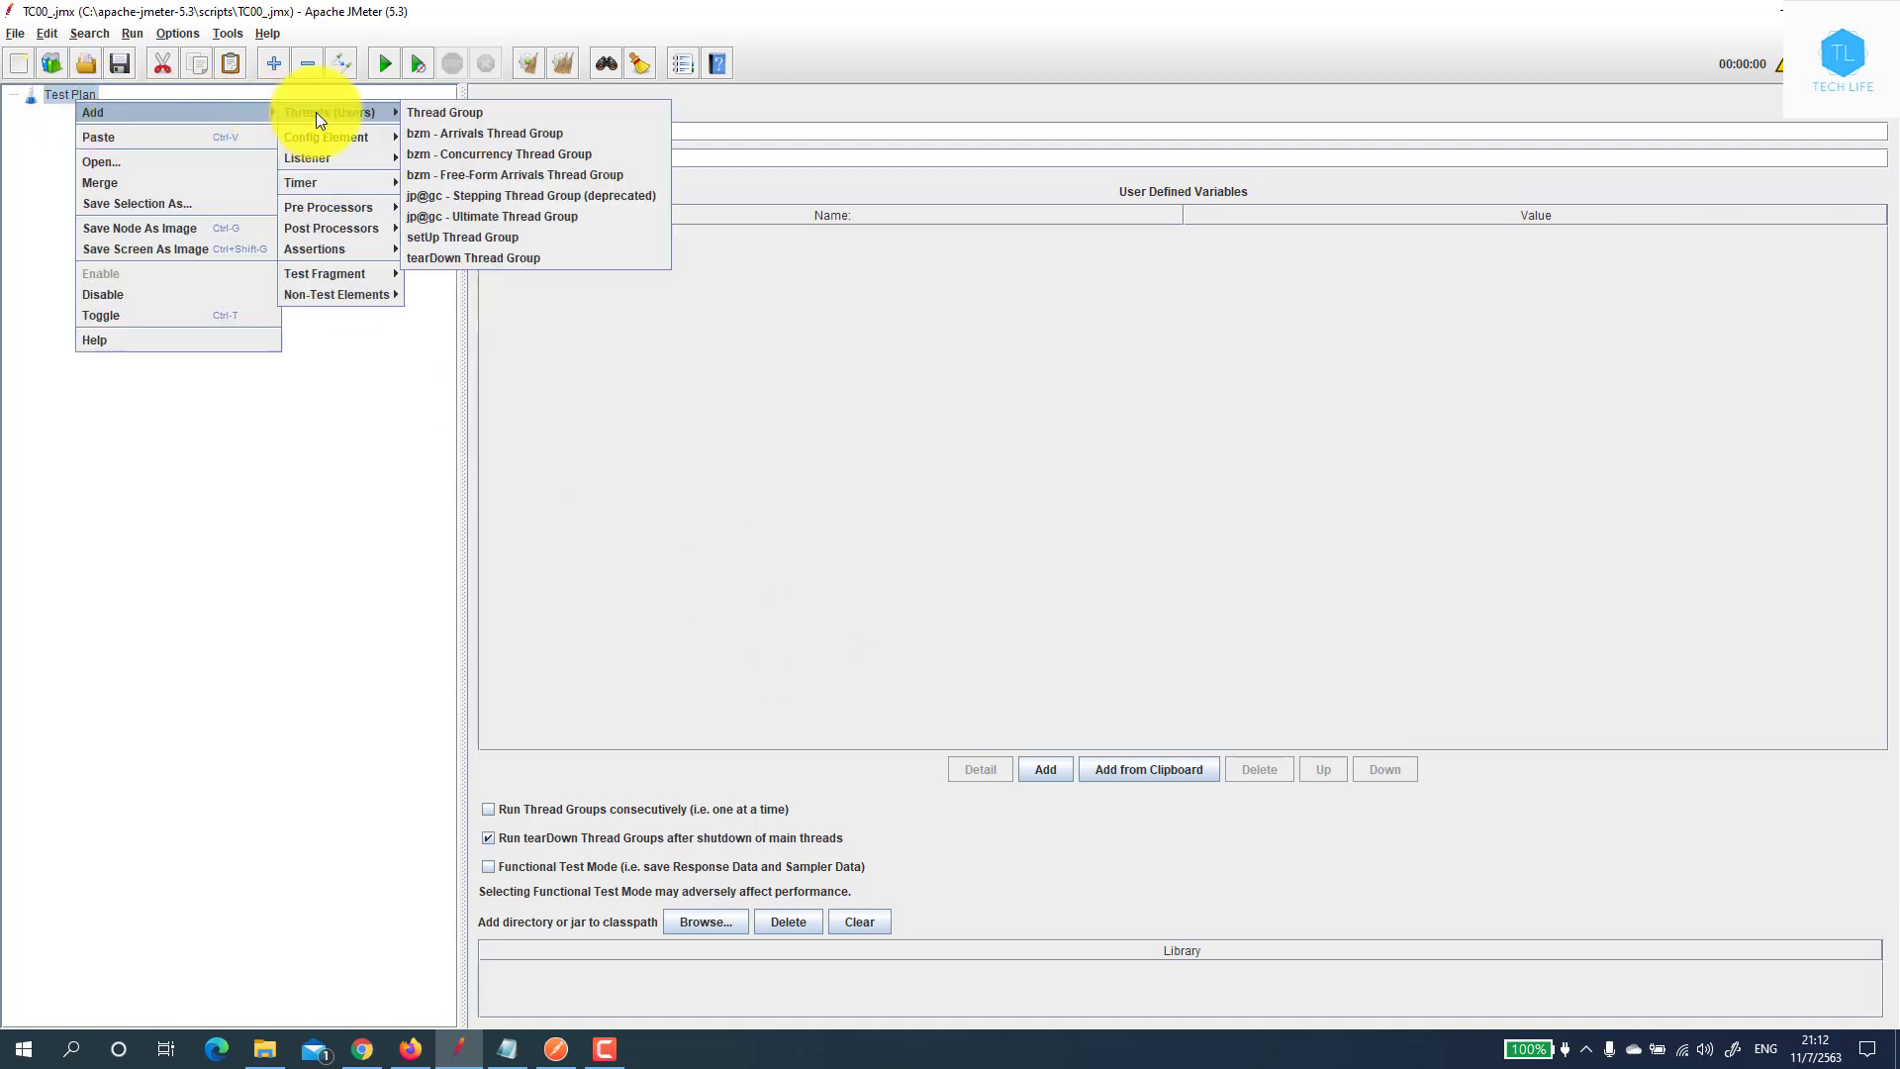
pyautogui.click(459, 117)
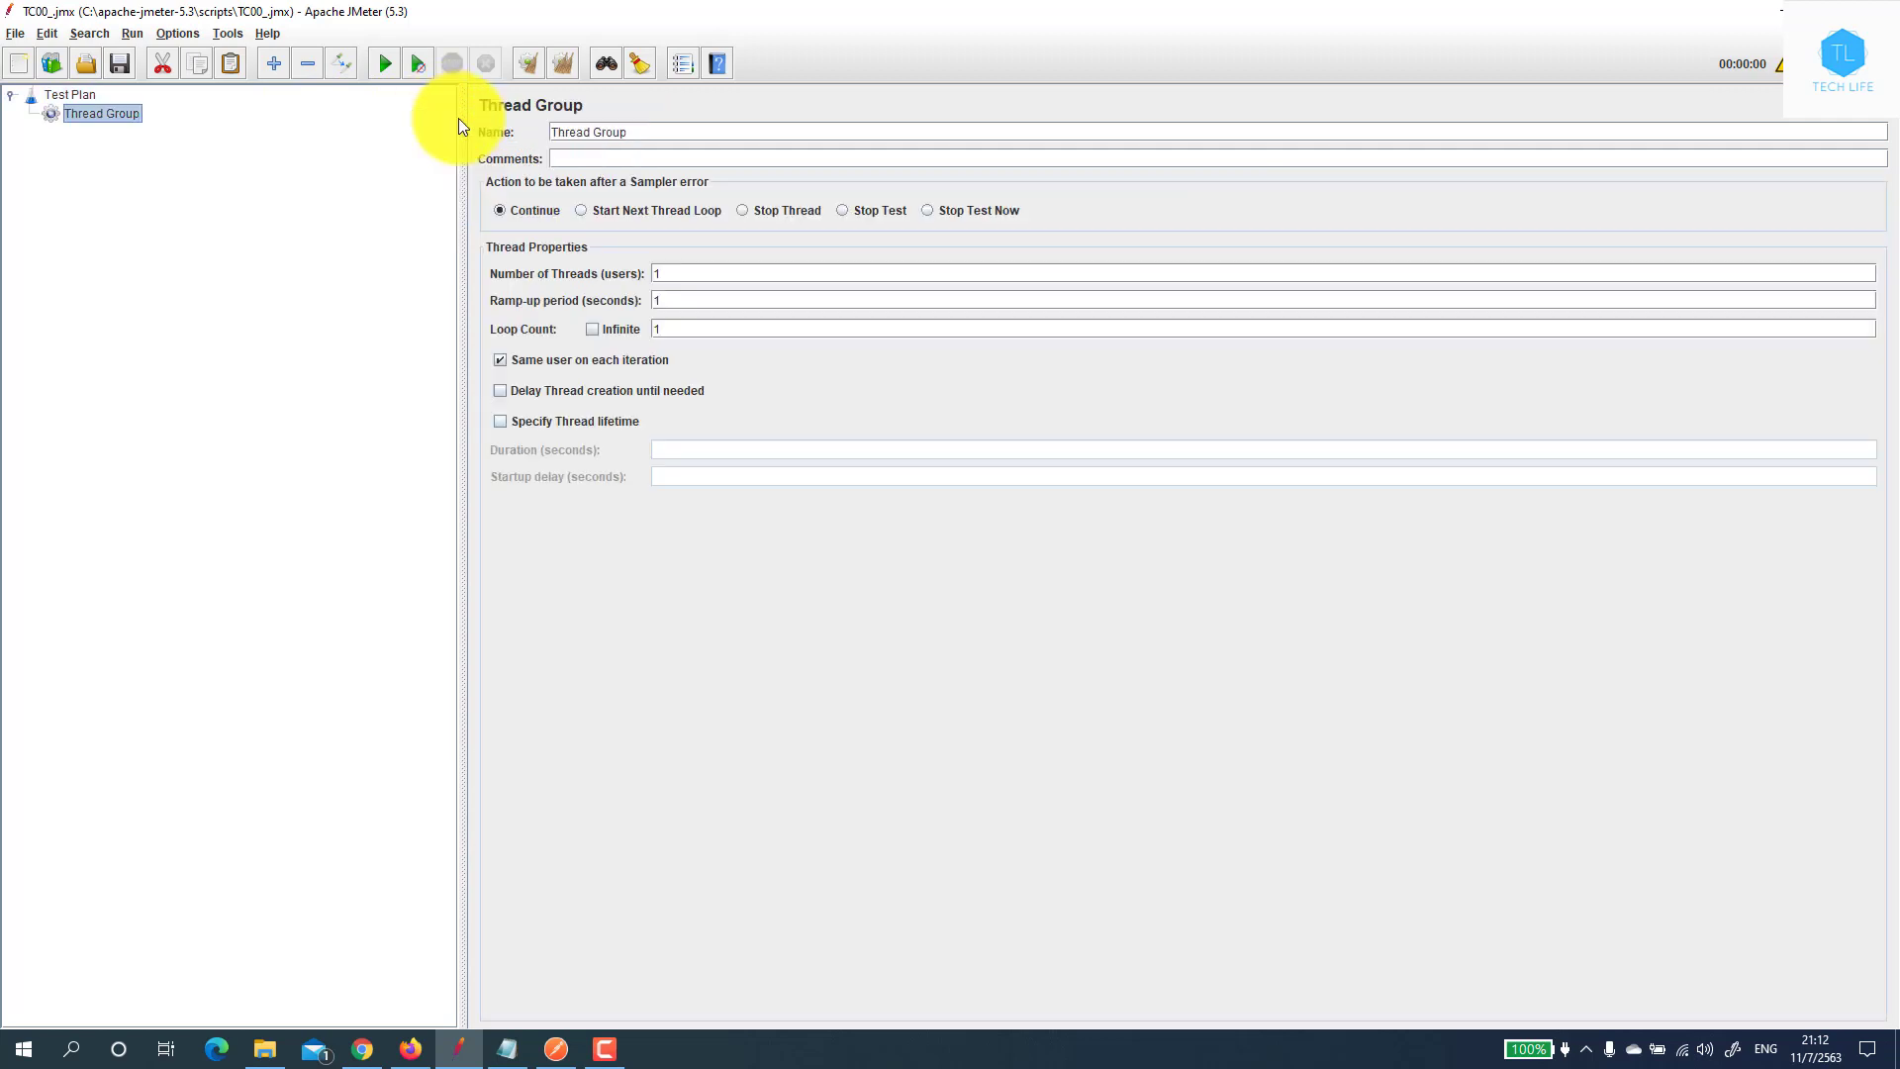
# Add a Transaction Controller to the Thread Group
pyautogui.rightClick(91, 116)
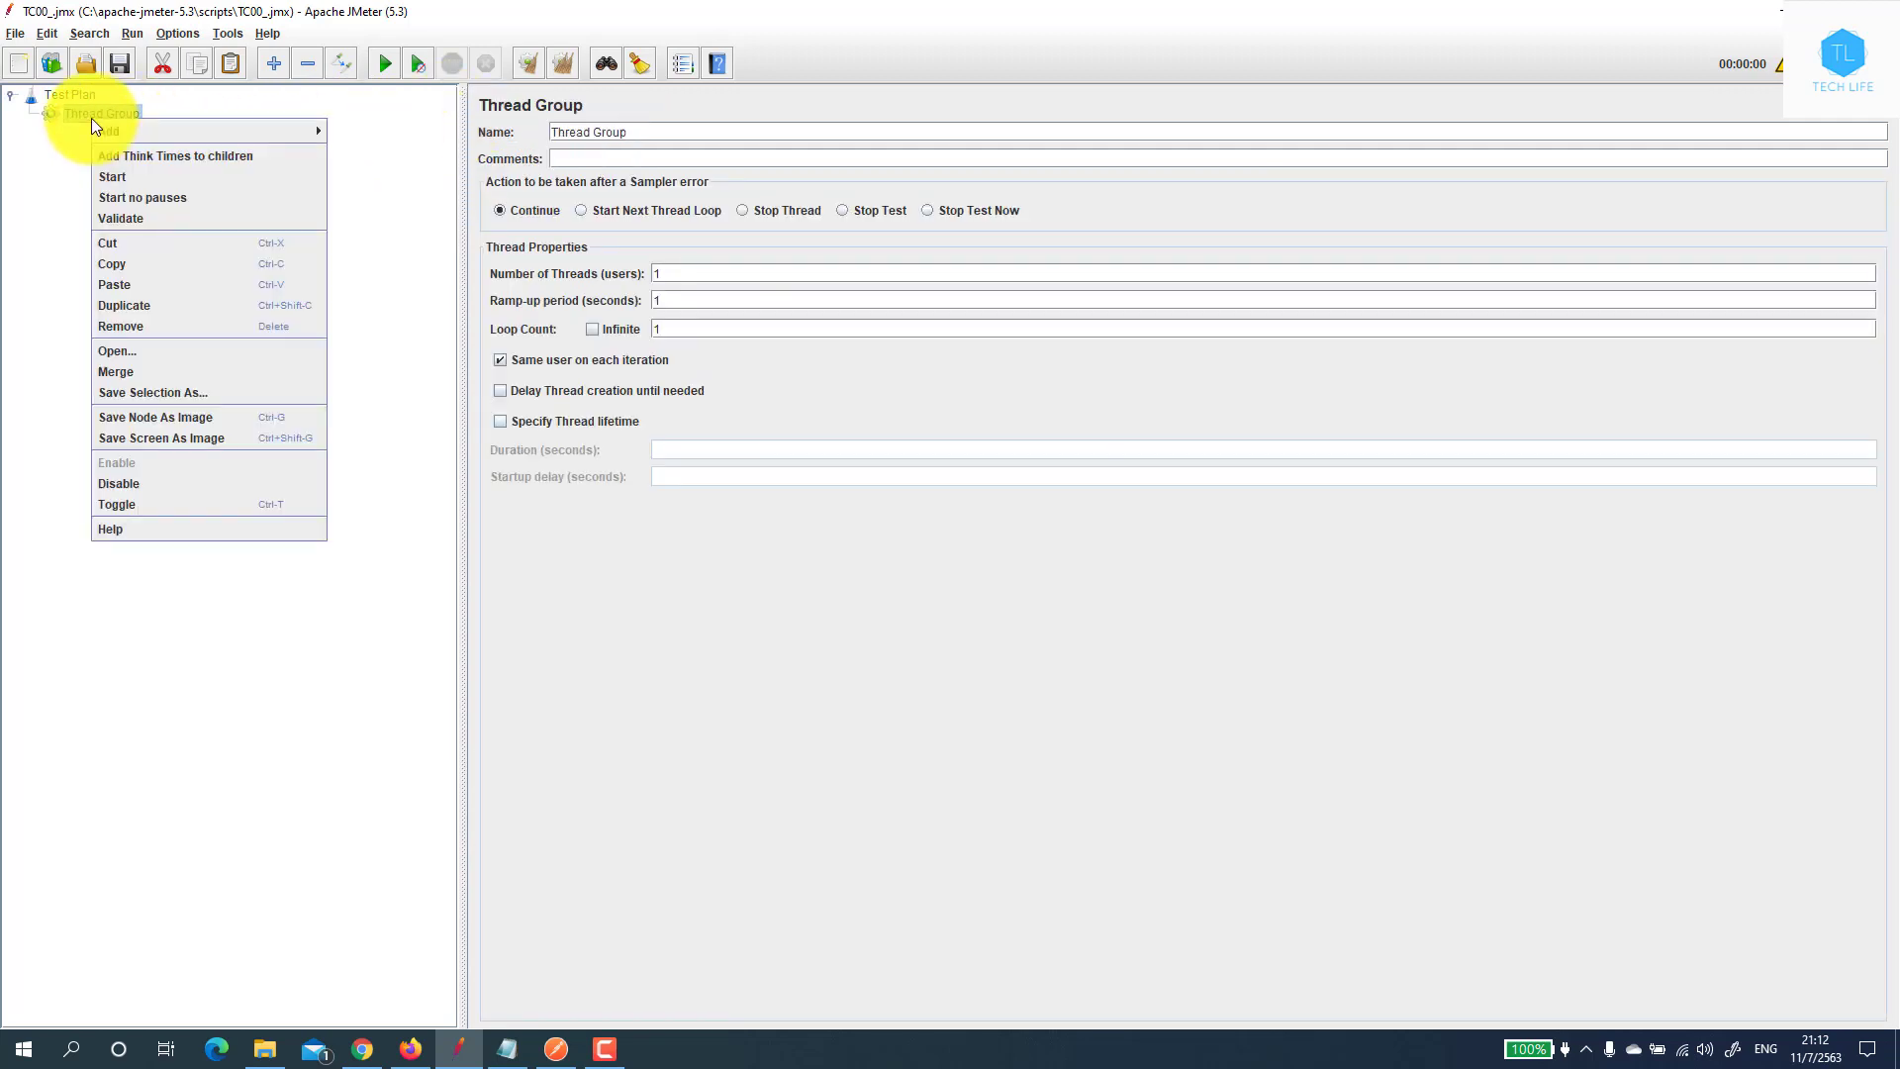
pyautogui.moveTo(182, 128)
pyautogui.moveTo(396, 155)
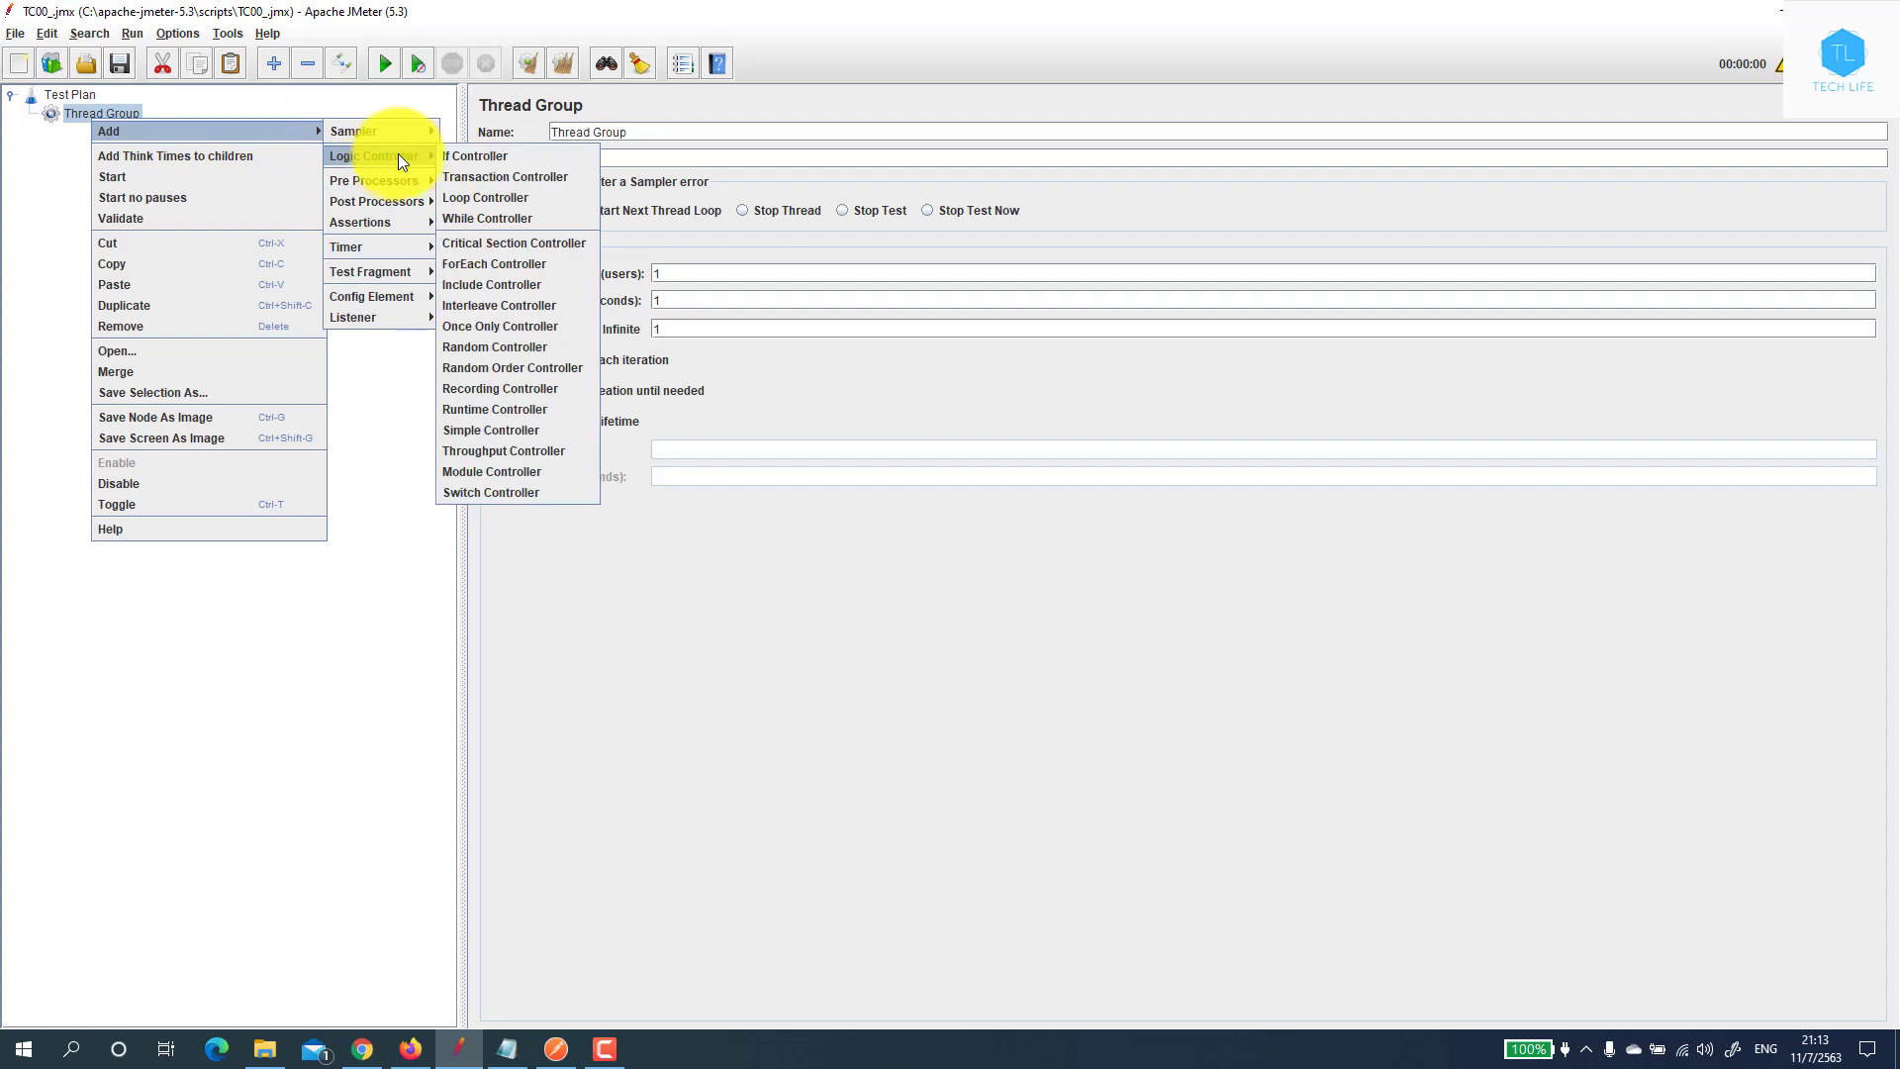
pyautogui.click(552, 180)
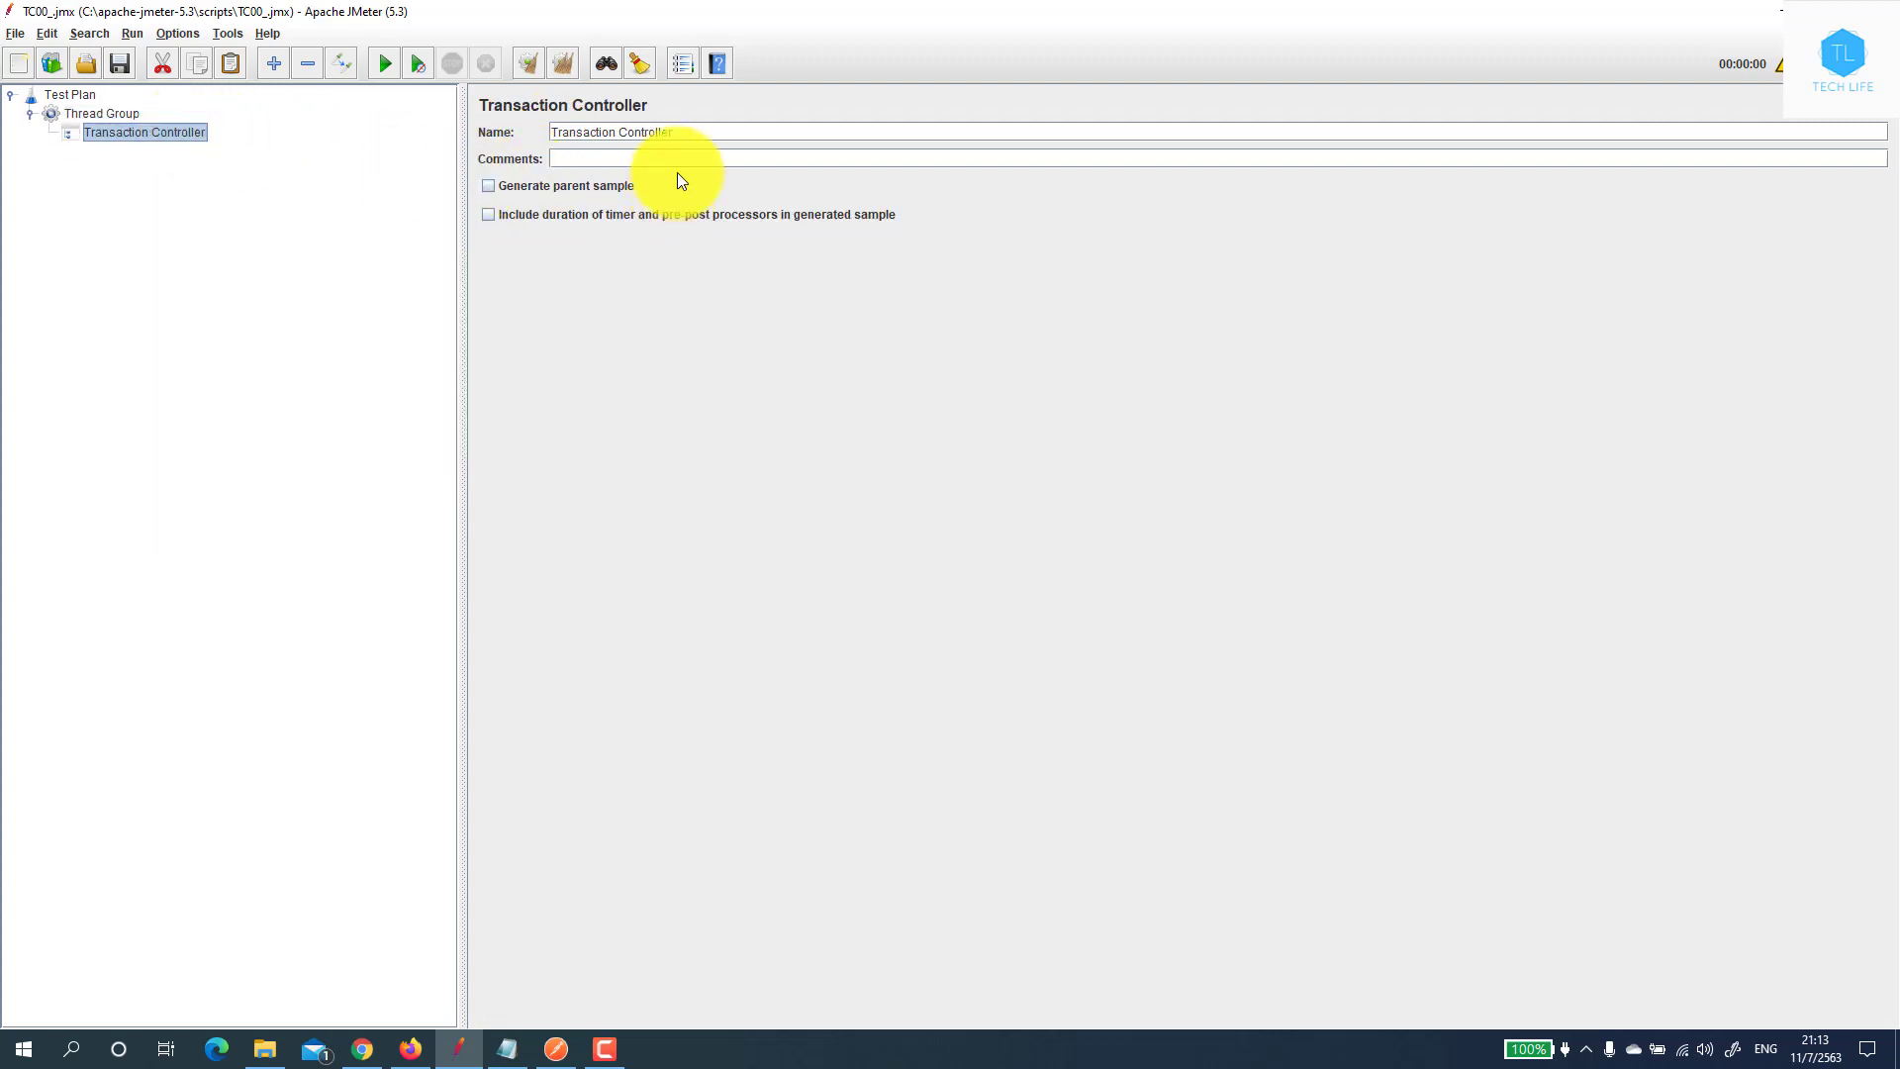
# Rename the Transaction Controller to TC_01_API_Create and enable Generate parent sample
pyautogui.moveTo(698, 133); pyautogui.dragTo(481, 118)
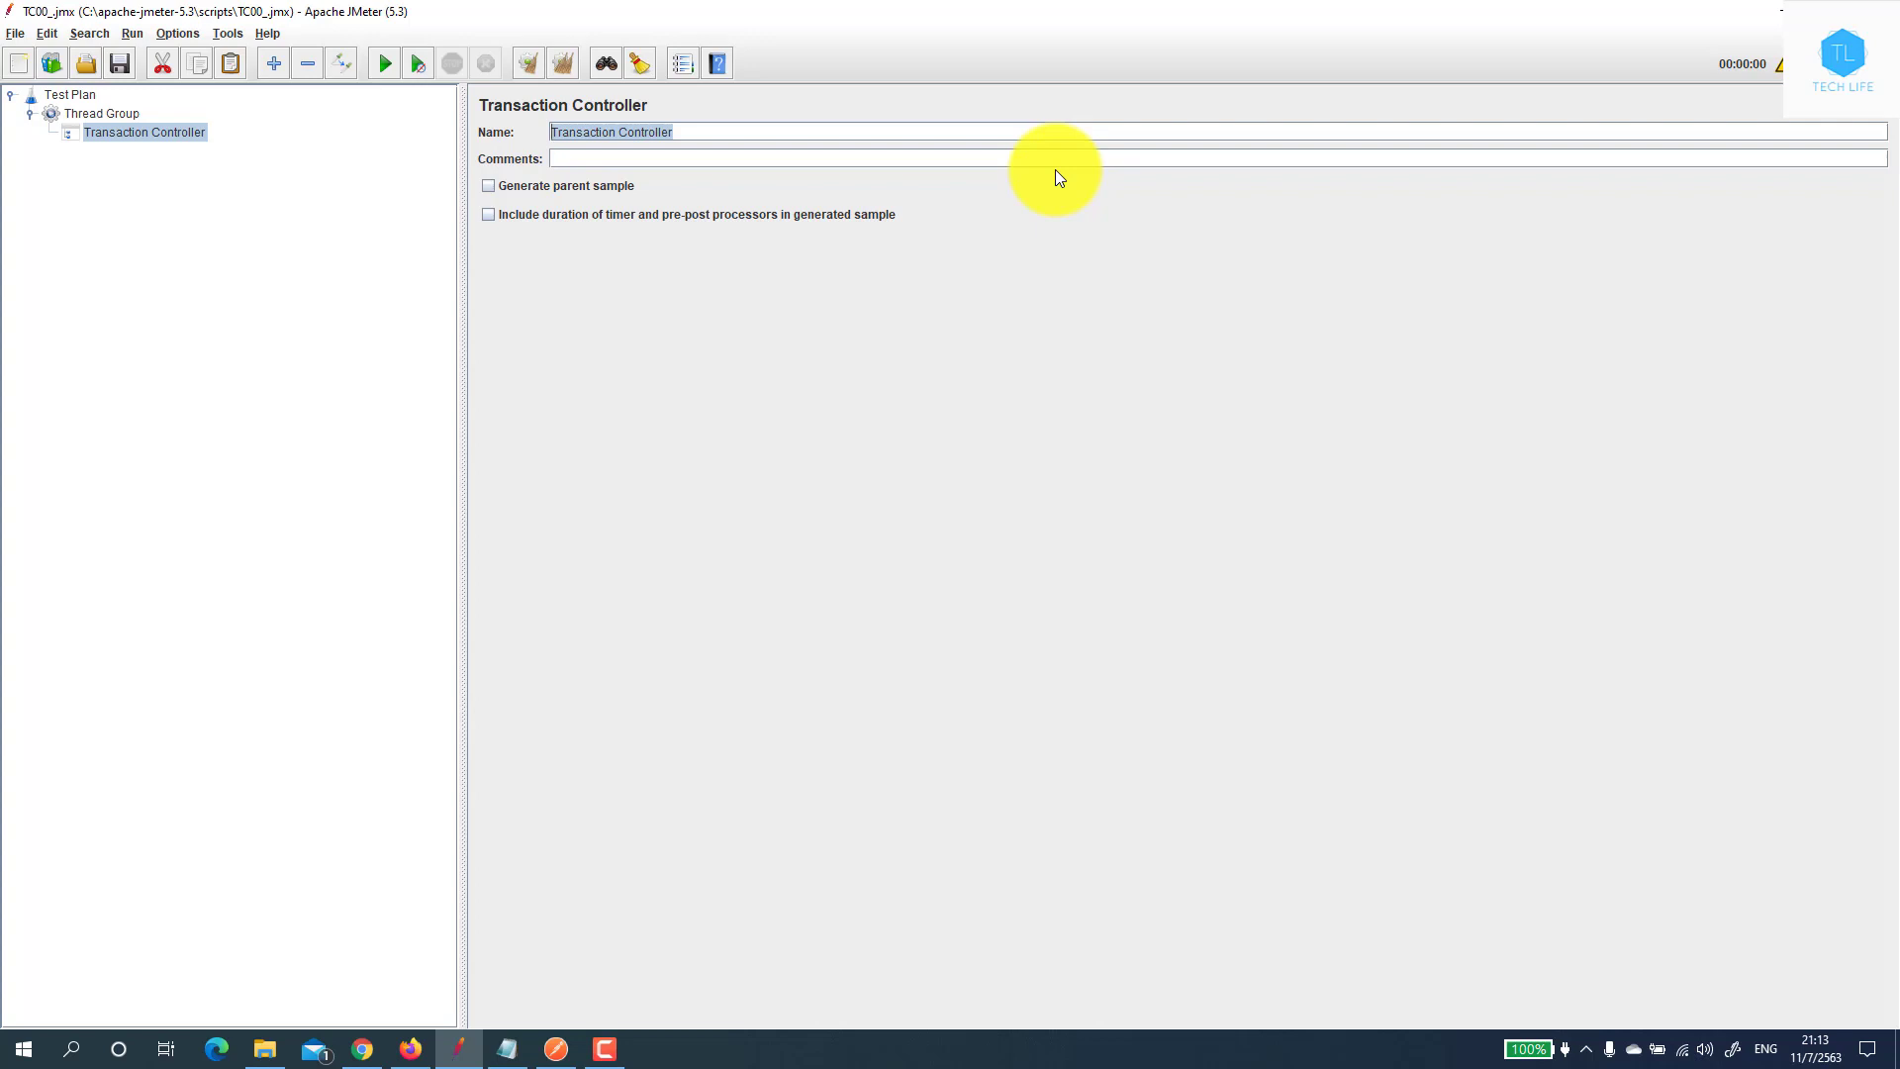
pyautogui.write('TC_01')
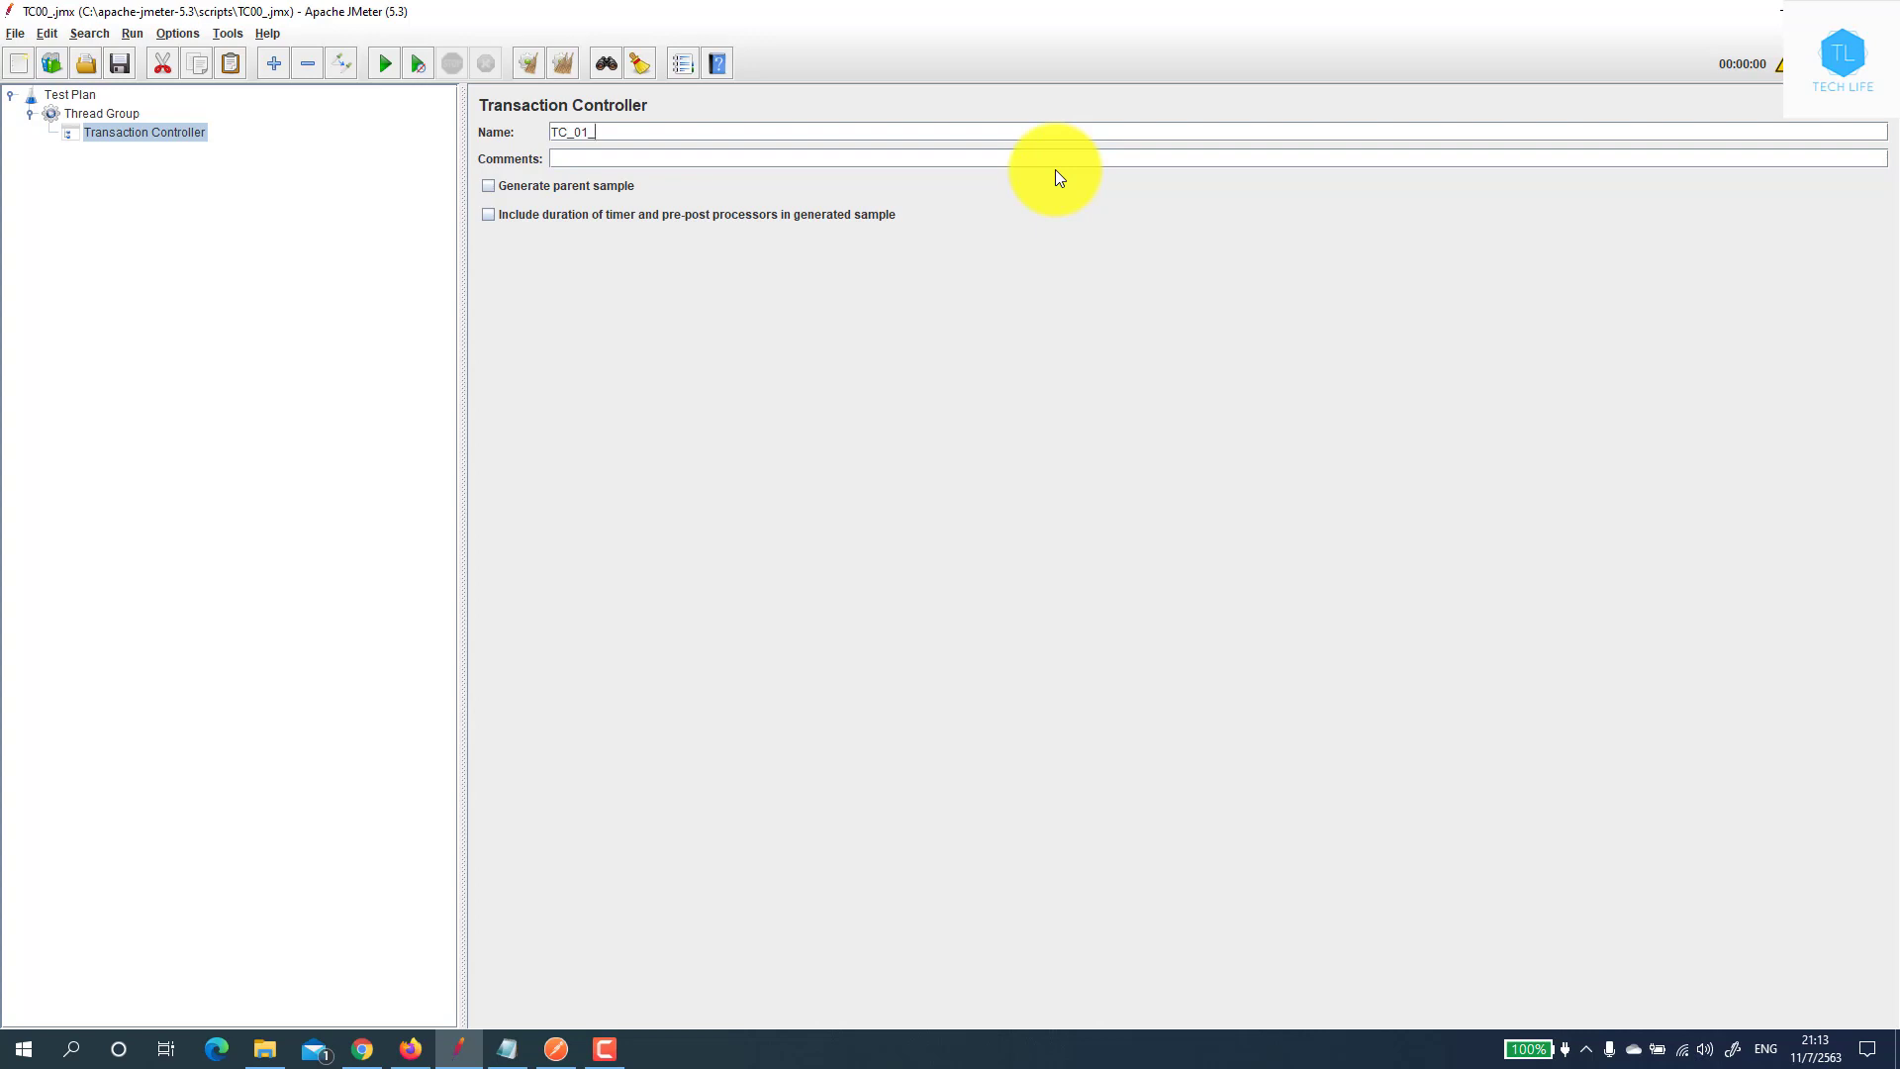
pyautogui.write('_API_')
pyautogui.write('Create')
pyautogui.write('_')
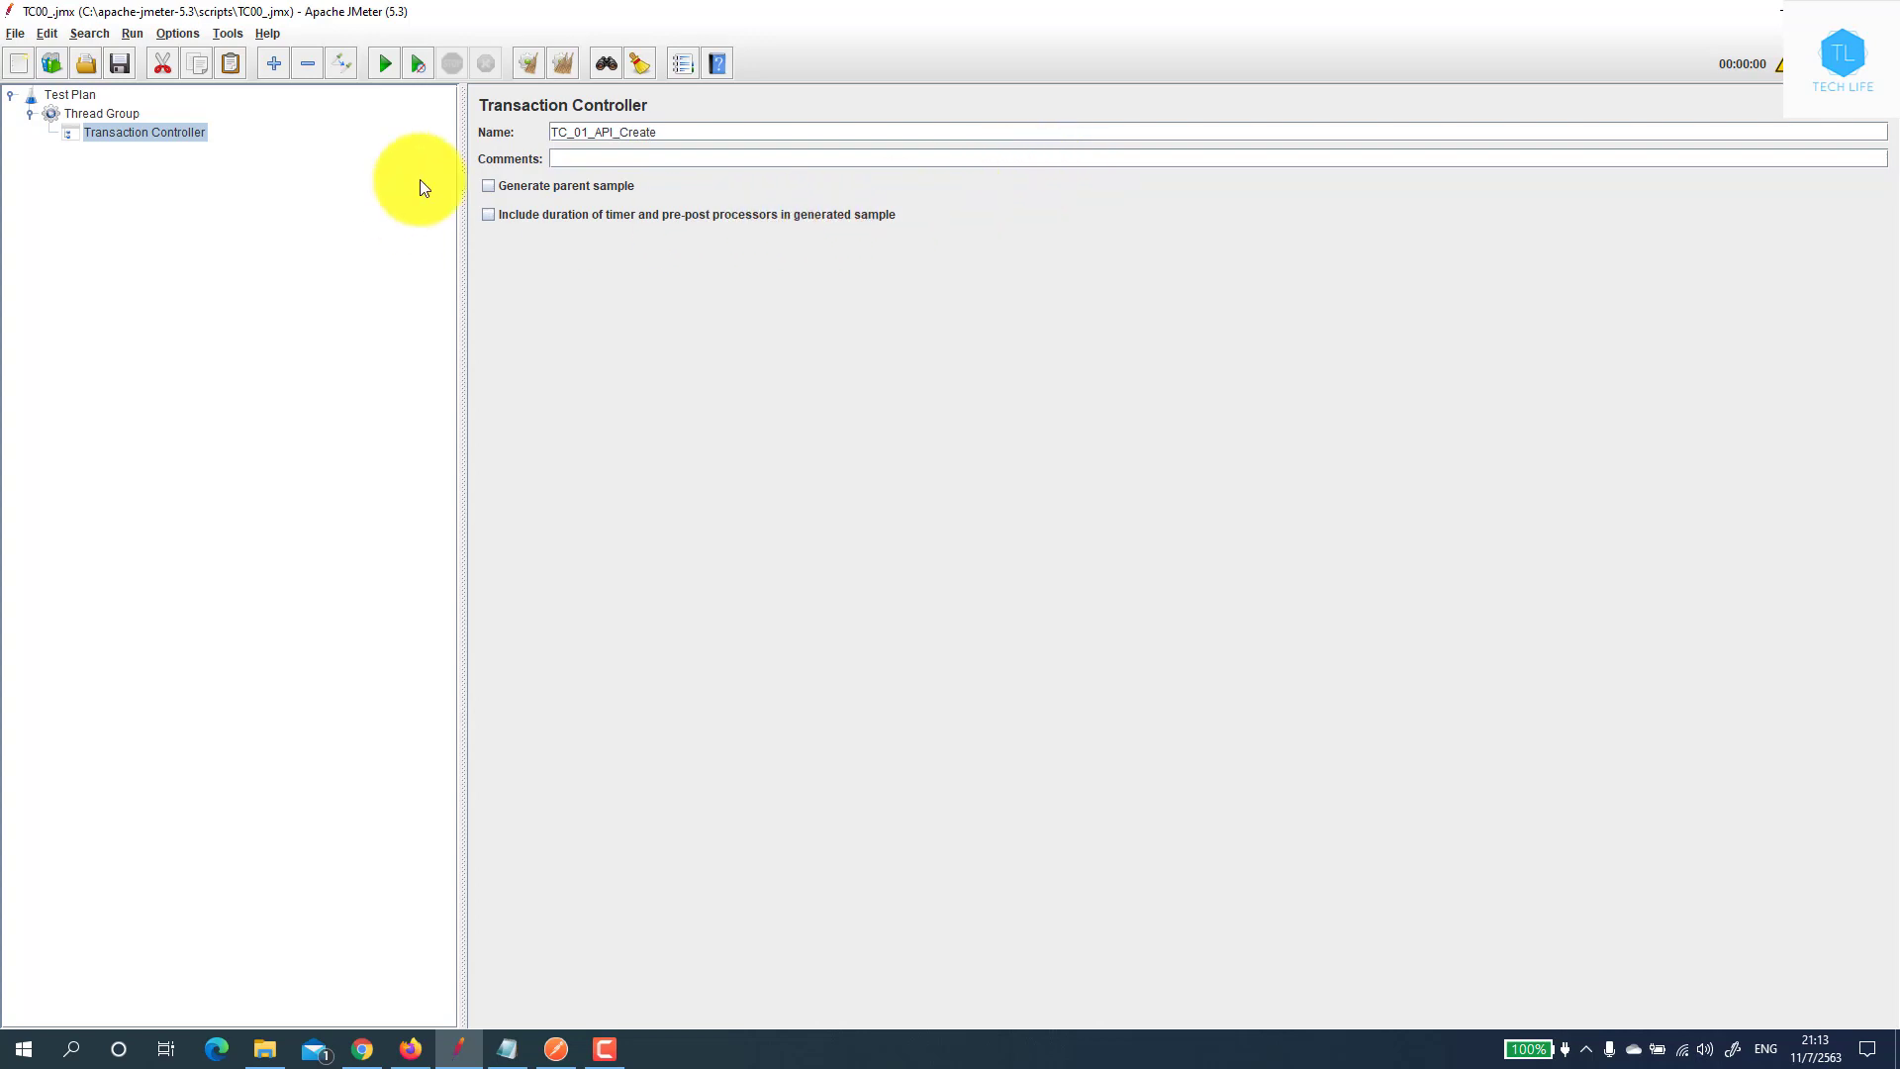
pyautogui.click(537, 188)
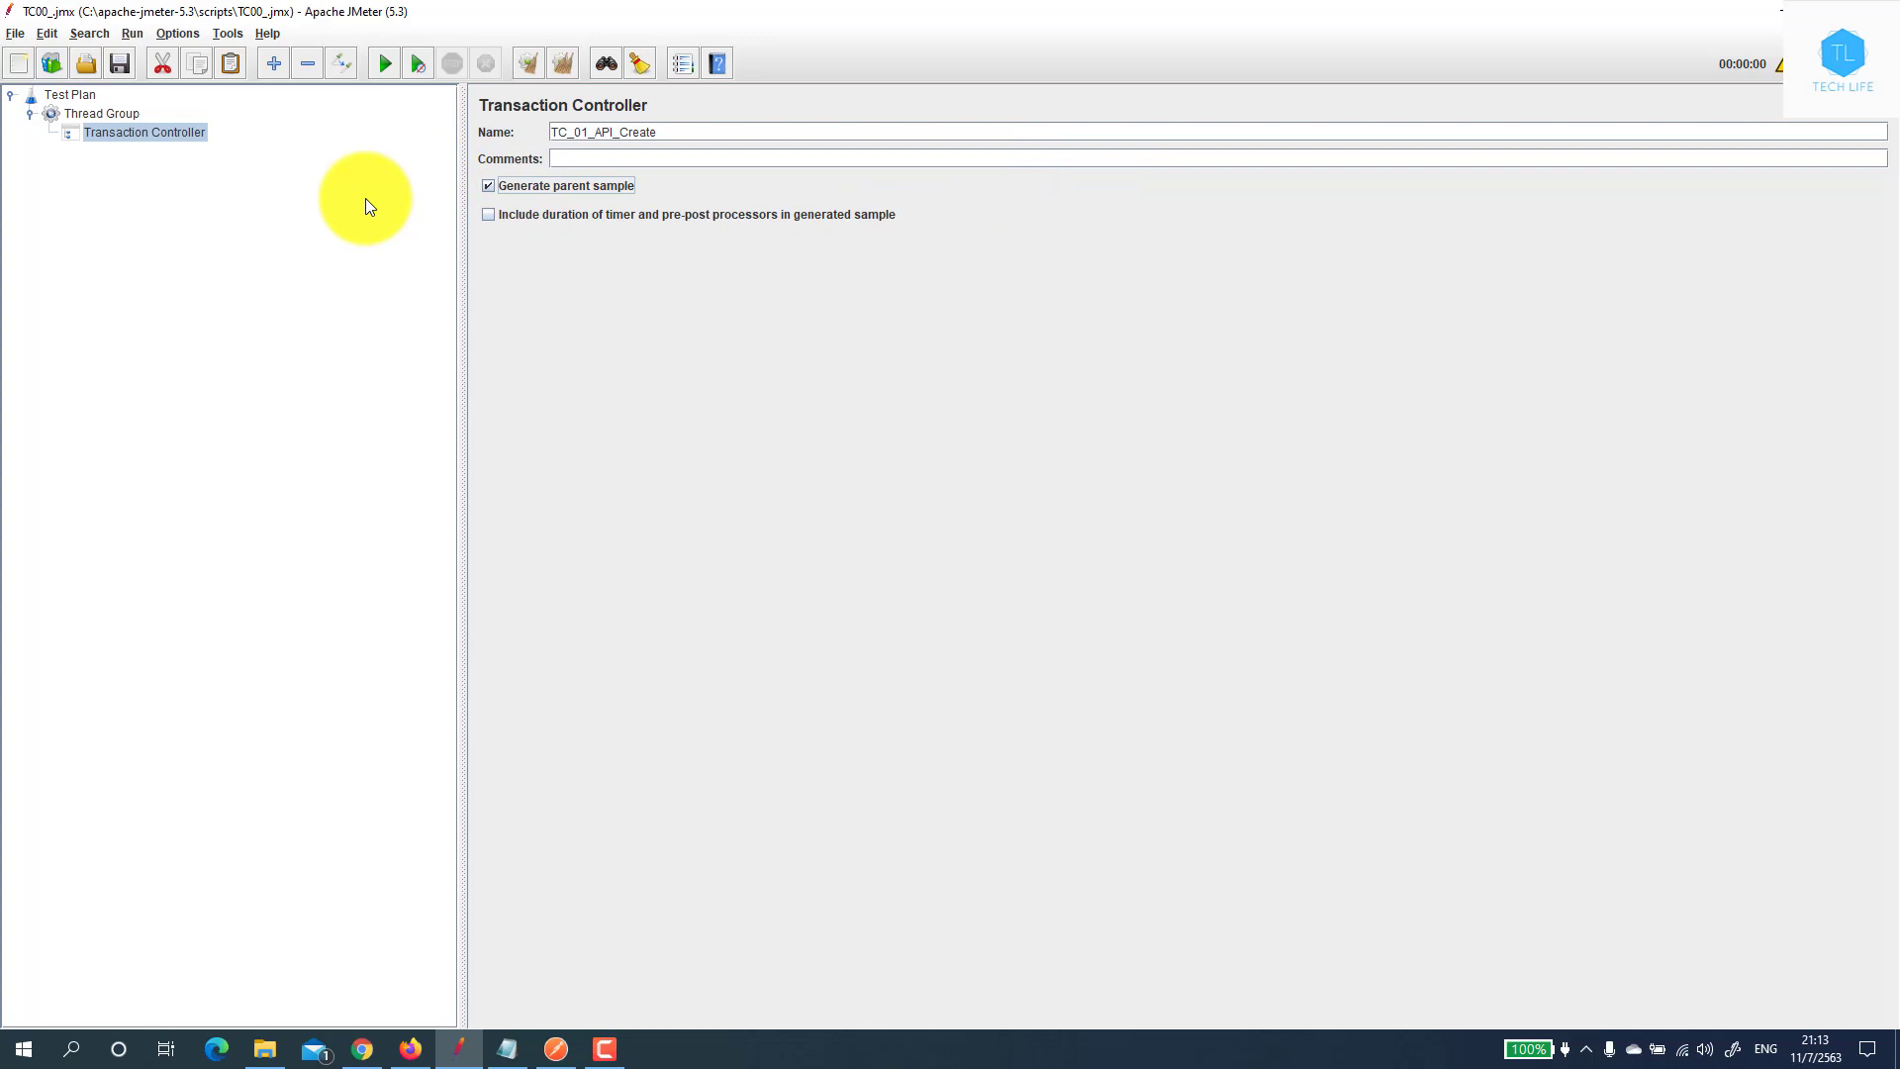
# Add an HTTP Request sampler under the TC_01_API_Create controller
pyautogui.rightClick(149, 135)
pyautogui.moveTo(176, 146)
pyautogui.moveTo(466, 146)
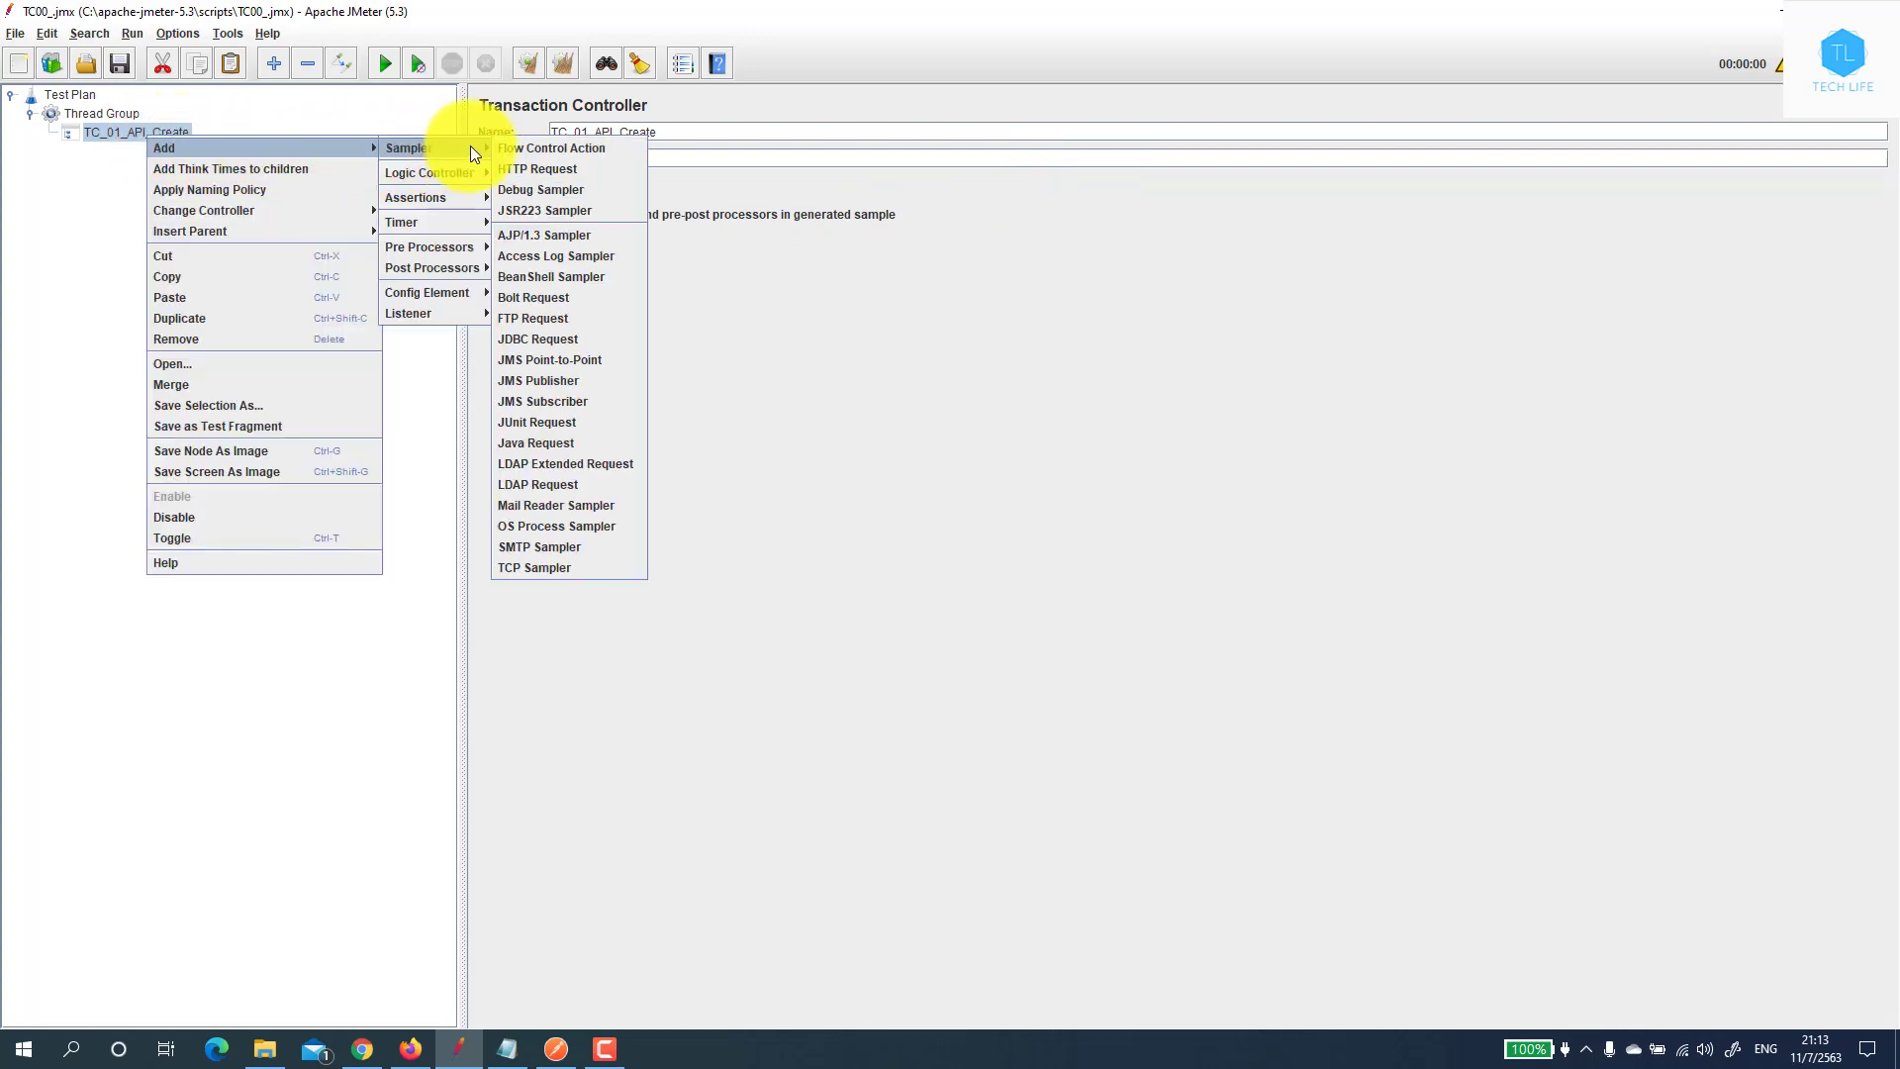
pyautogui.click(527, 167)
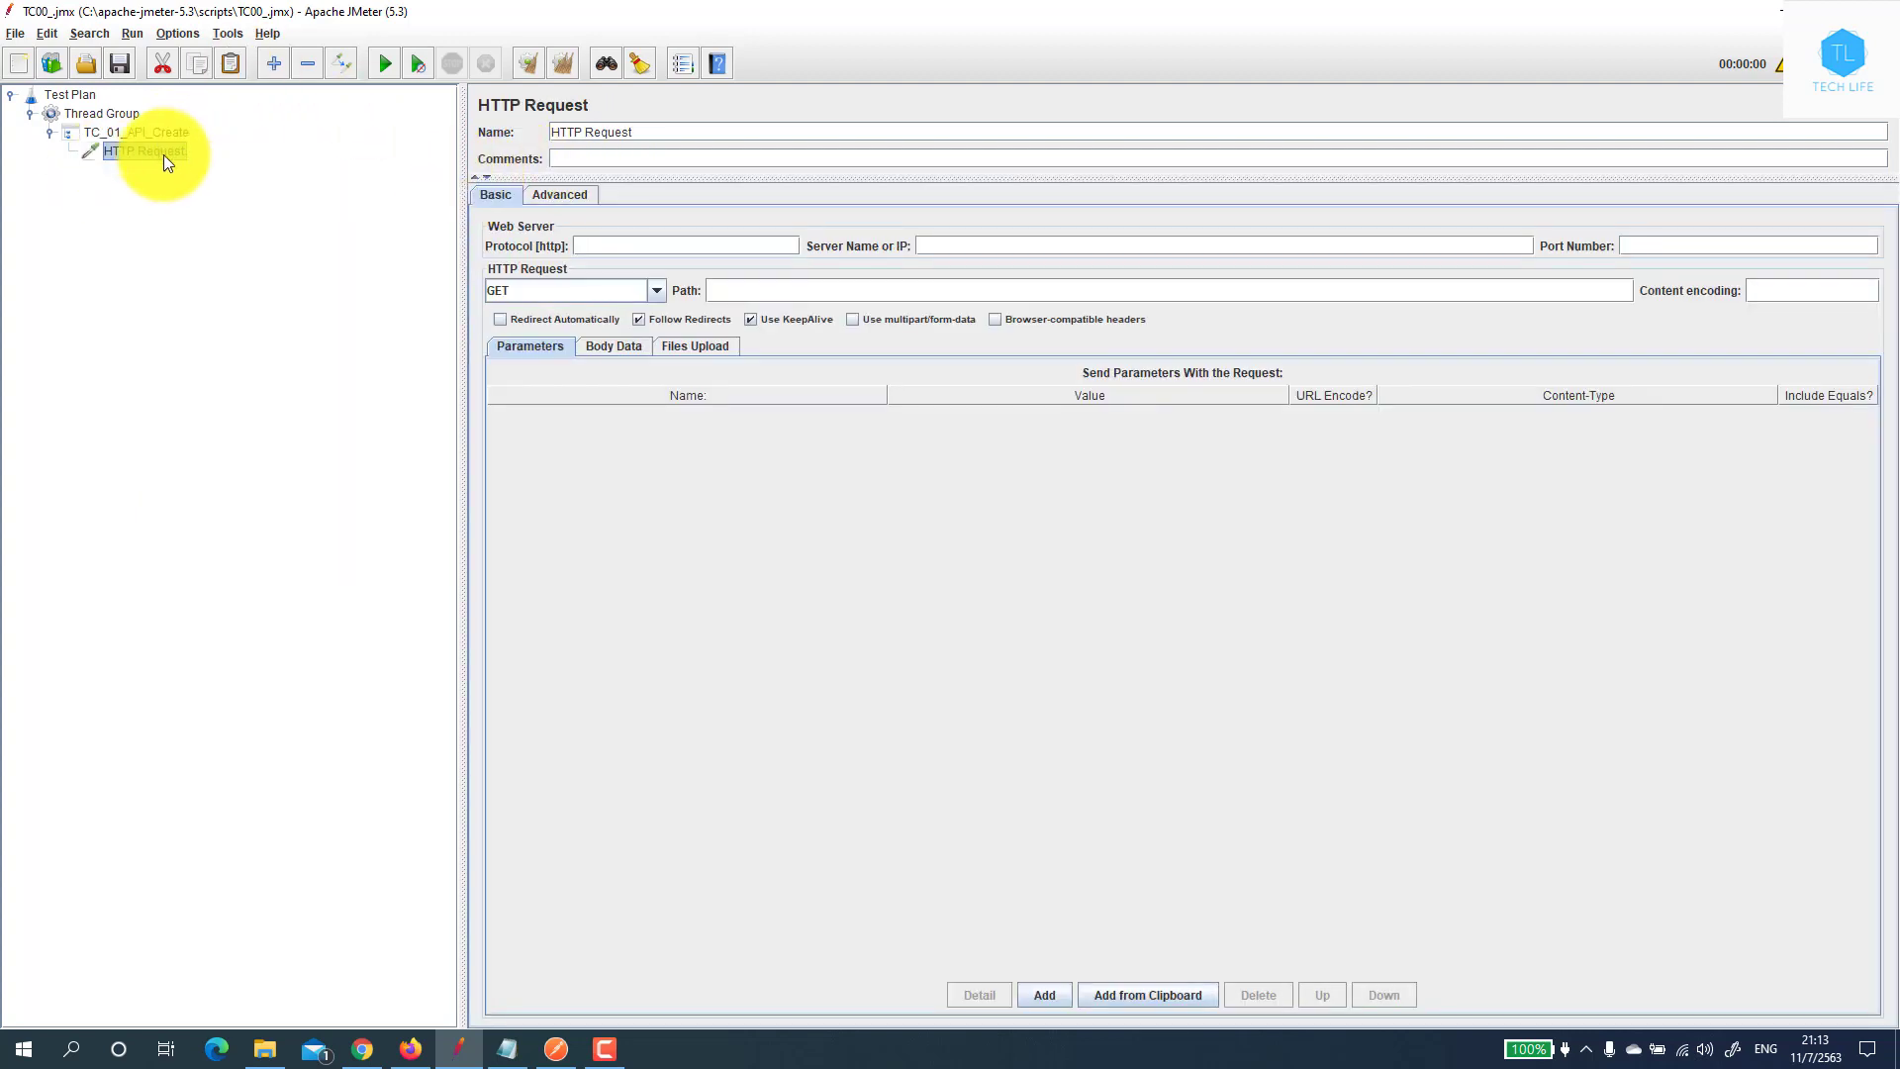
# Switch to Postman and copy the full URL of the POST create request
pyautogui.click(556, 1049)
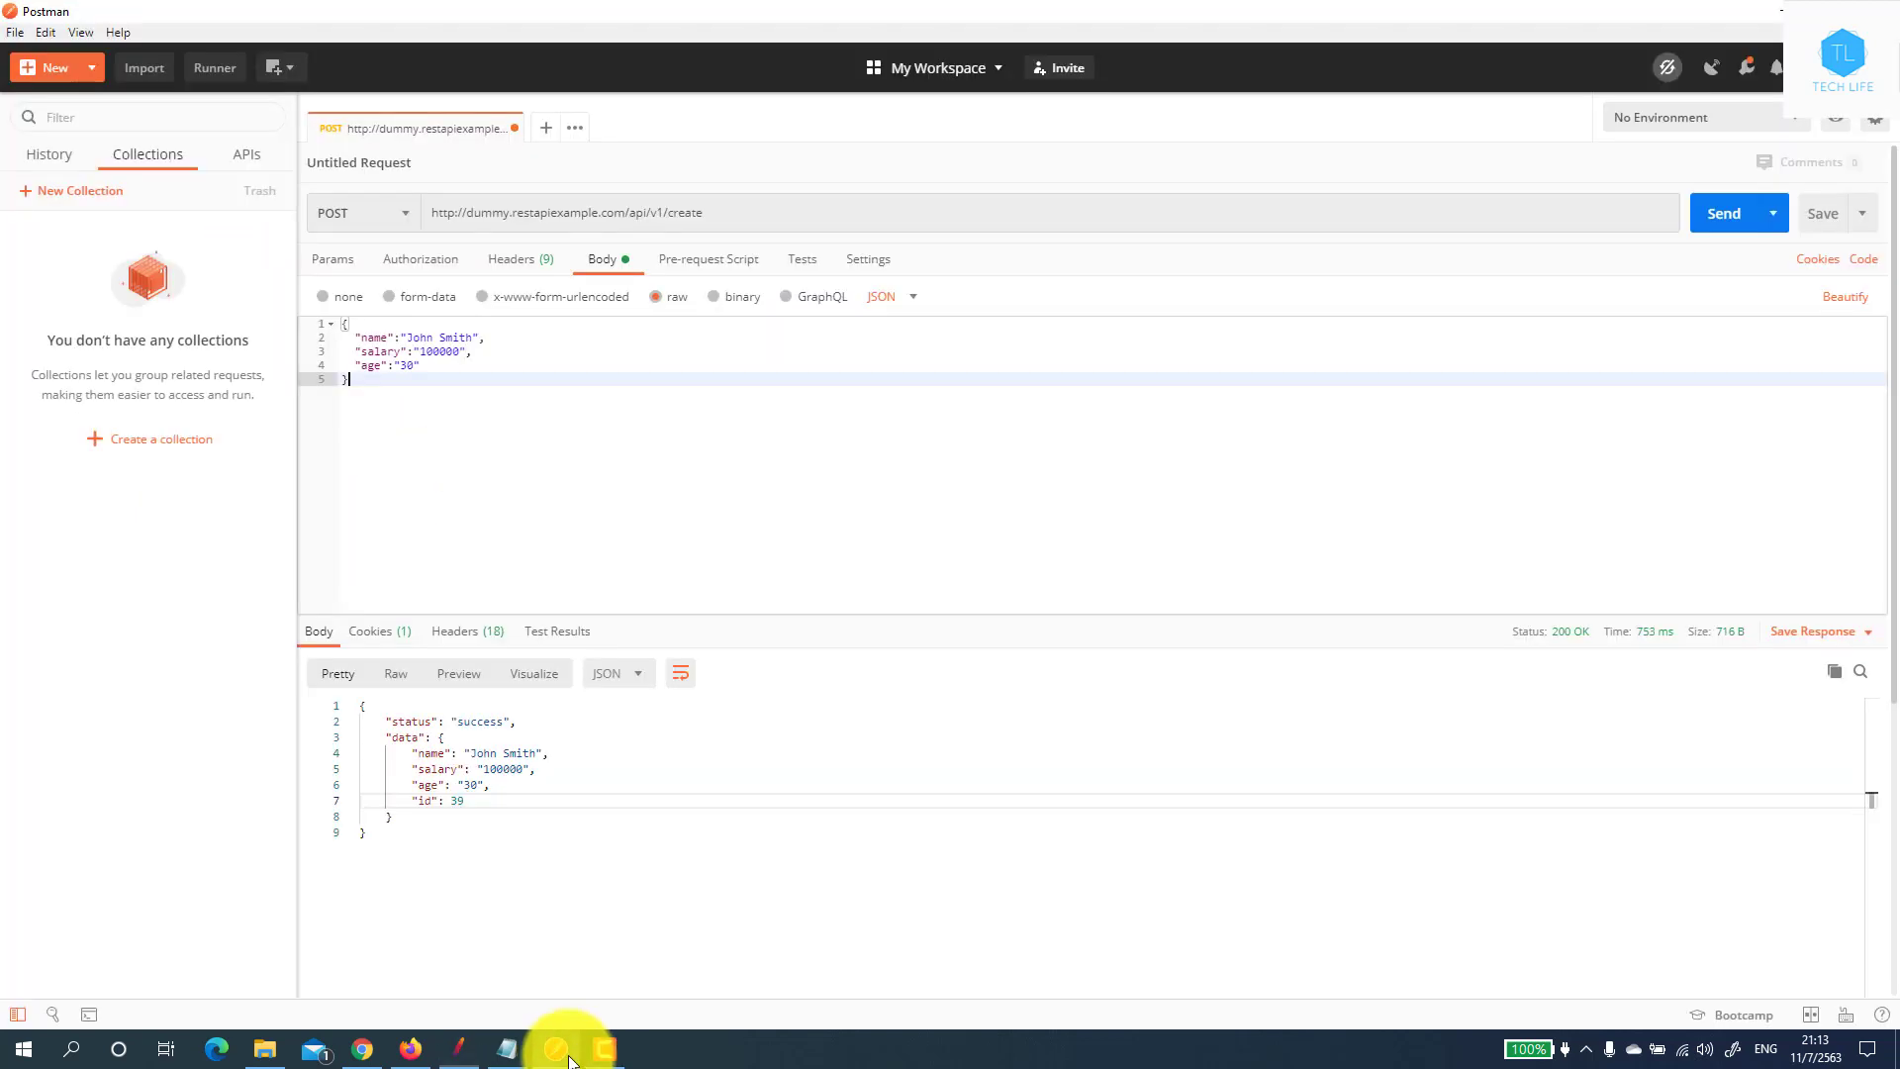
pyautogui.click(745, 218)
pyautogui.hotkey('ctrl', 'a')
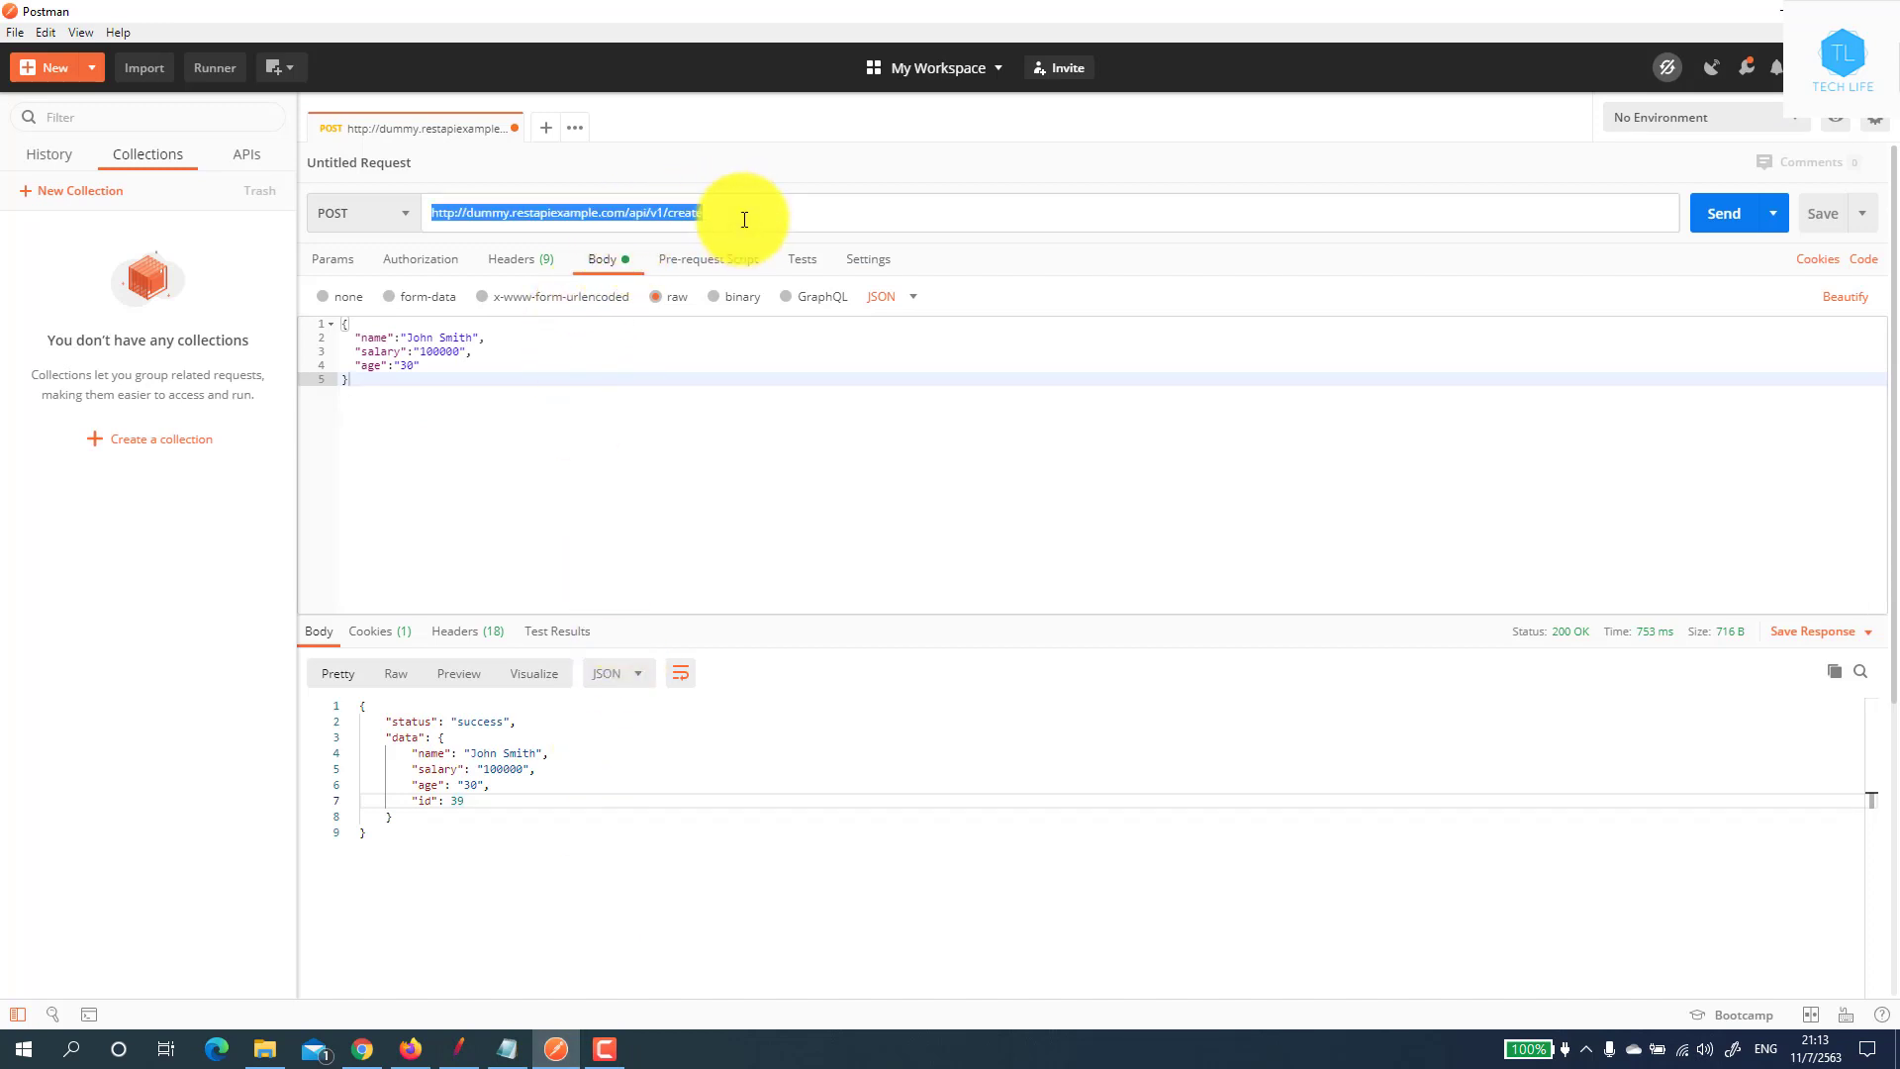
pyautogui.rightClick(623, 215)
pyautogui.click(662, 309)
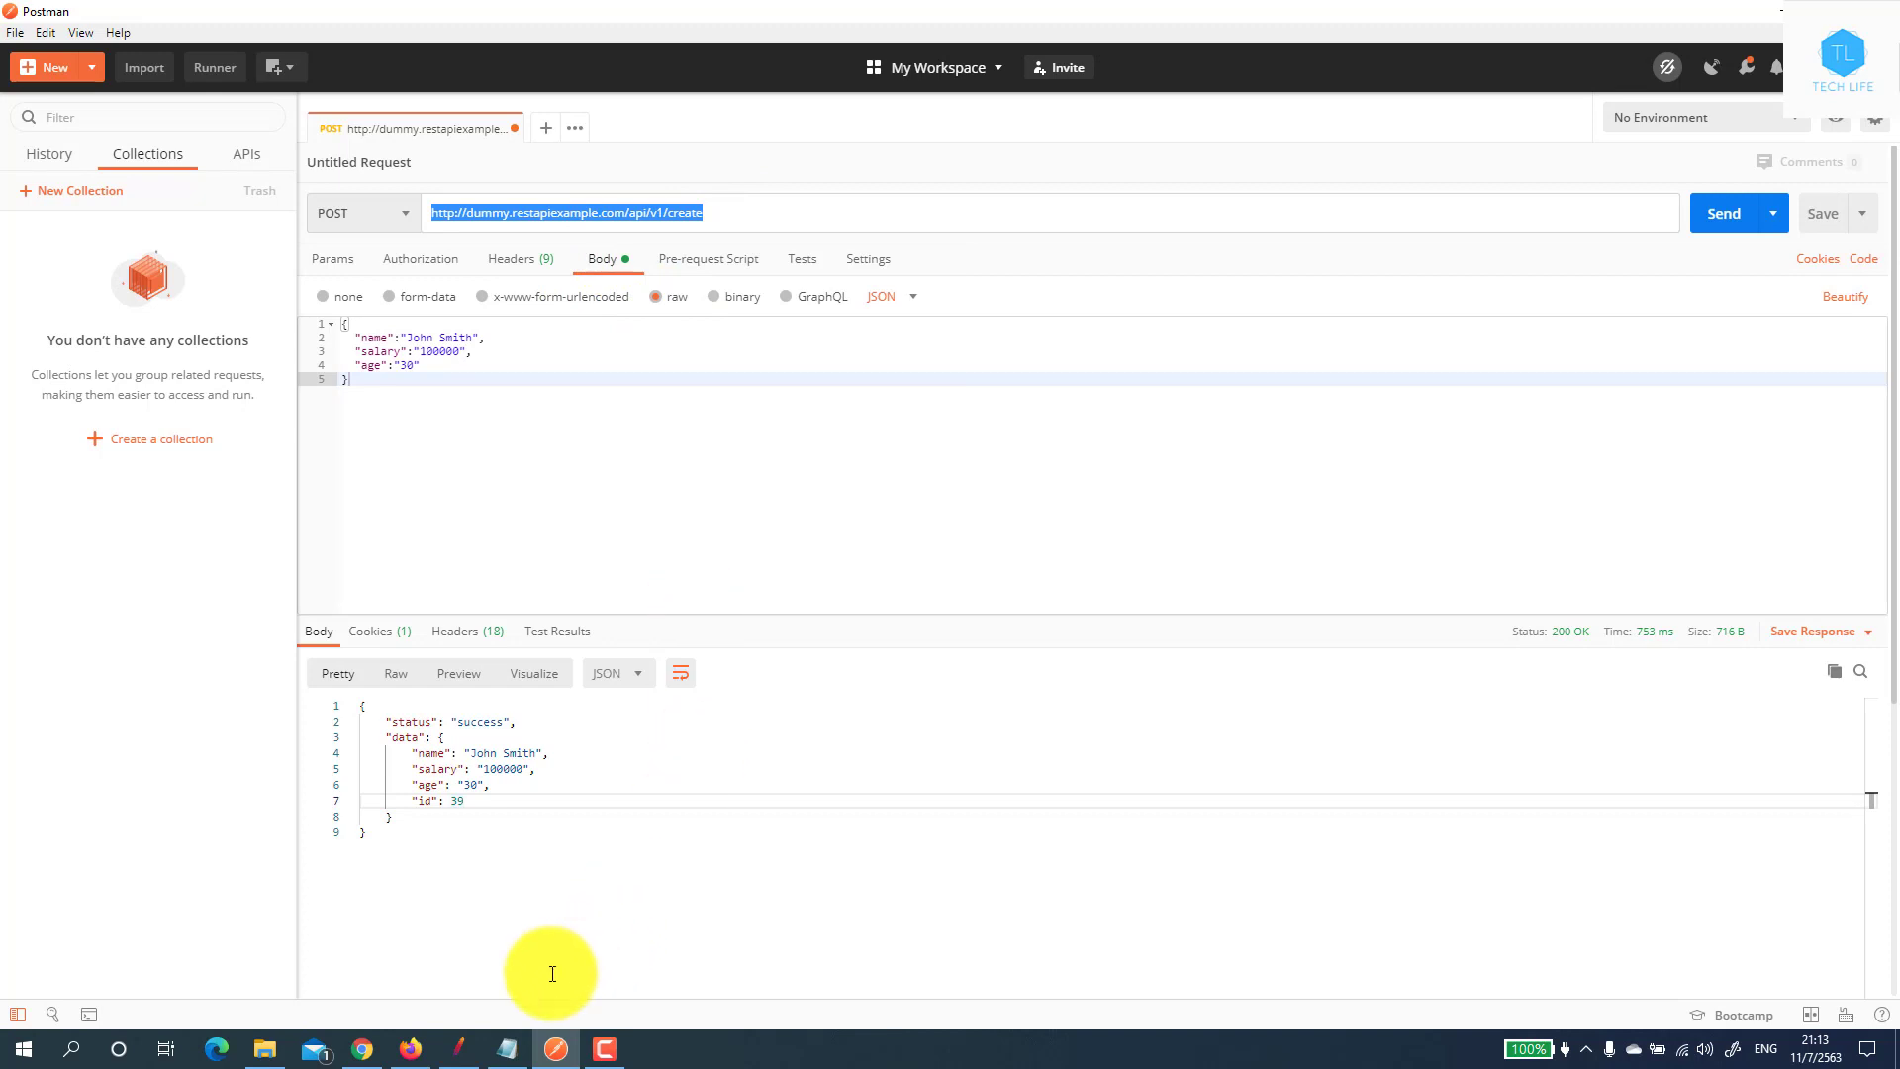
pyautogui.click(458, 1048)
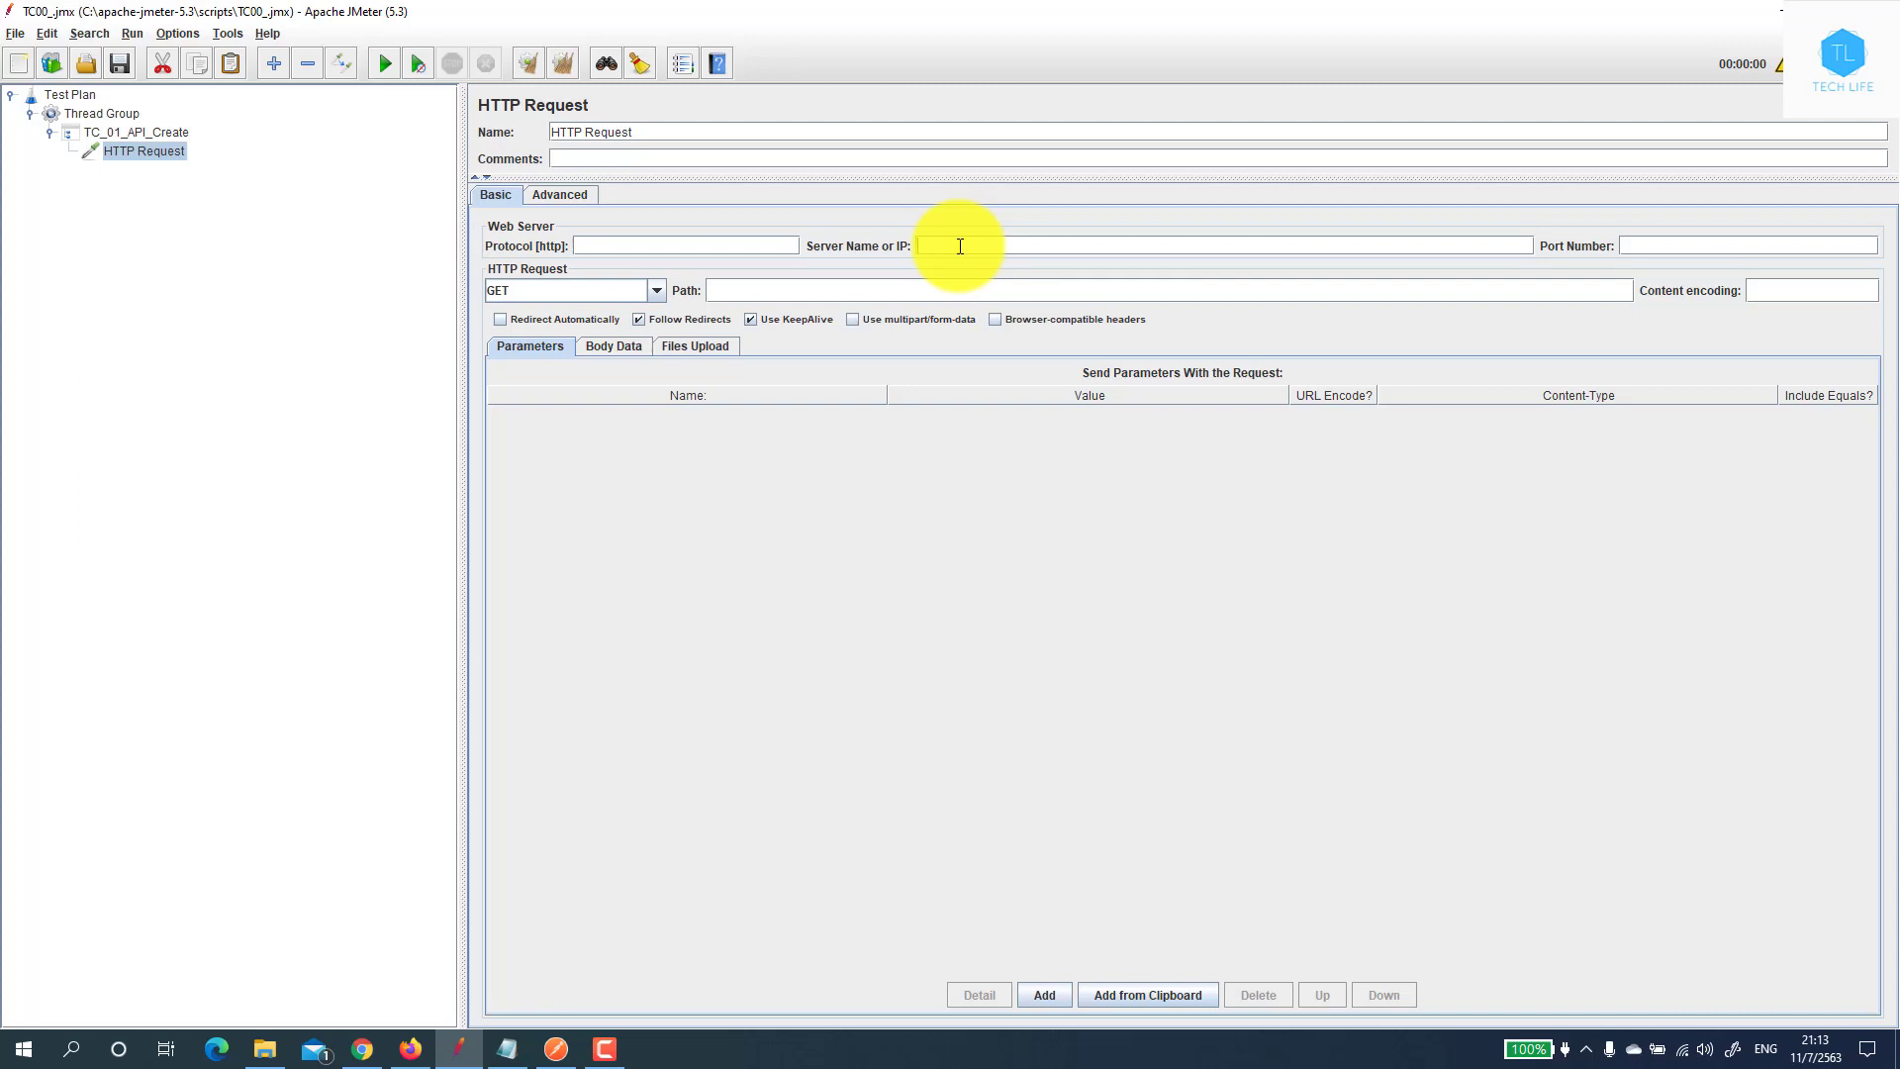
pyautogui.hotkey('ctrl', 'v')
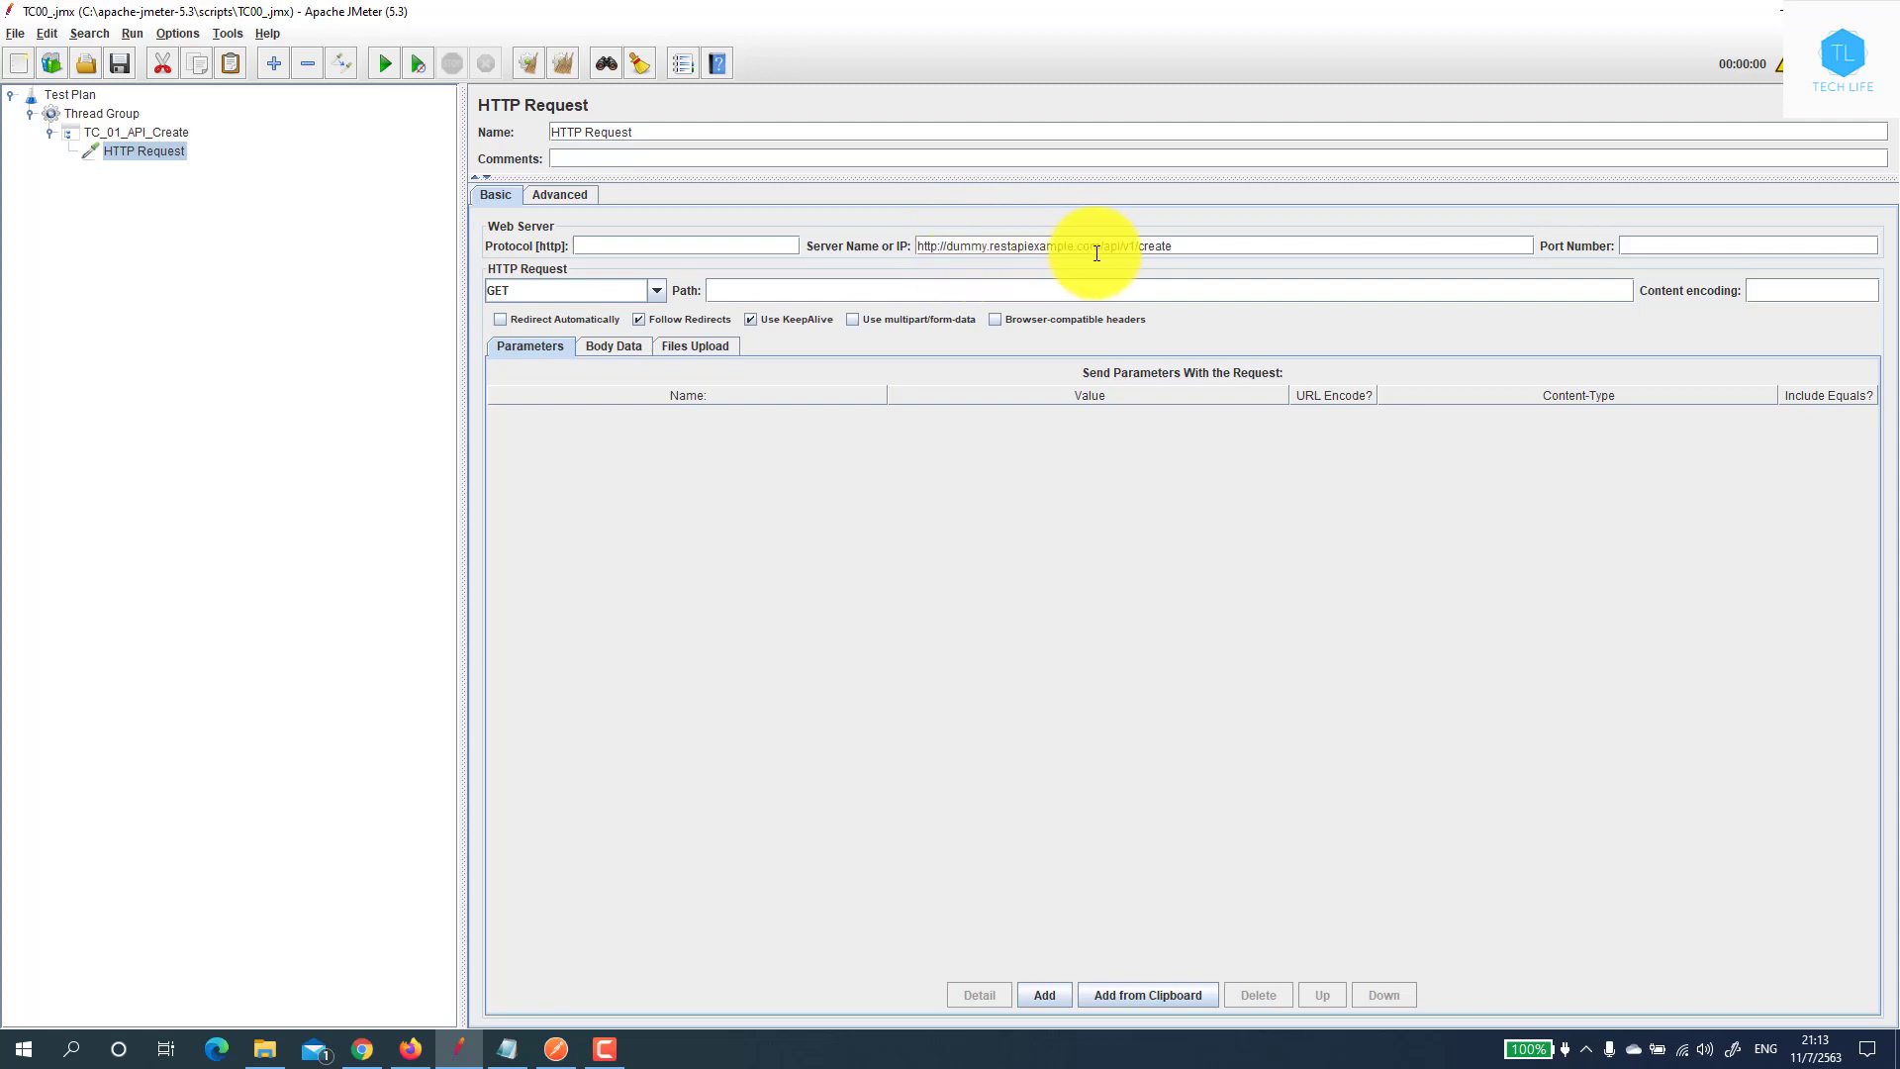
pyautogui.moveTo(1096, 253); pyautogui.dragTo(1177, 247)
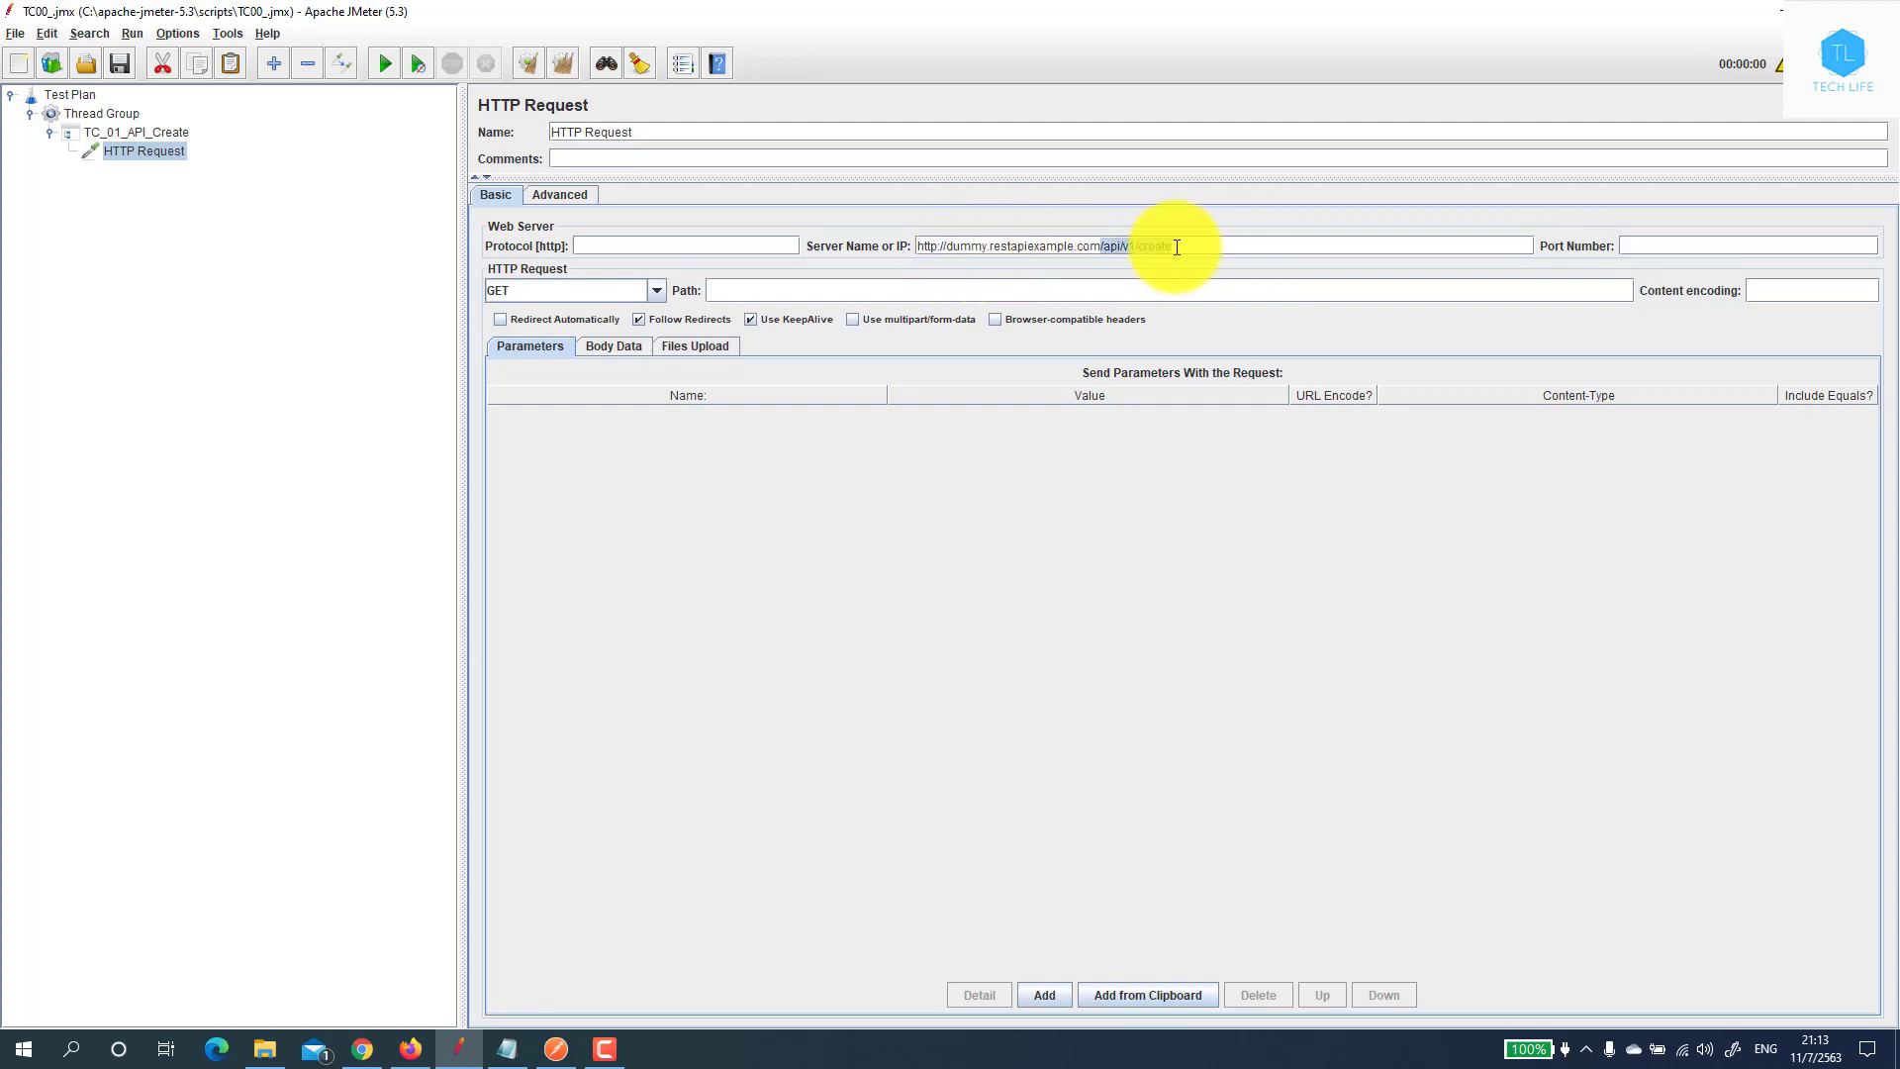
pyautogui.hotkey('ctrl', 'x')
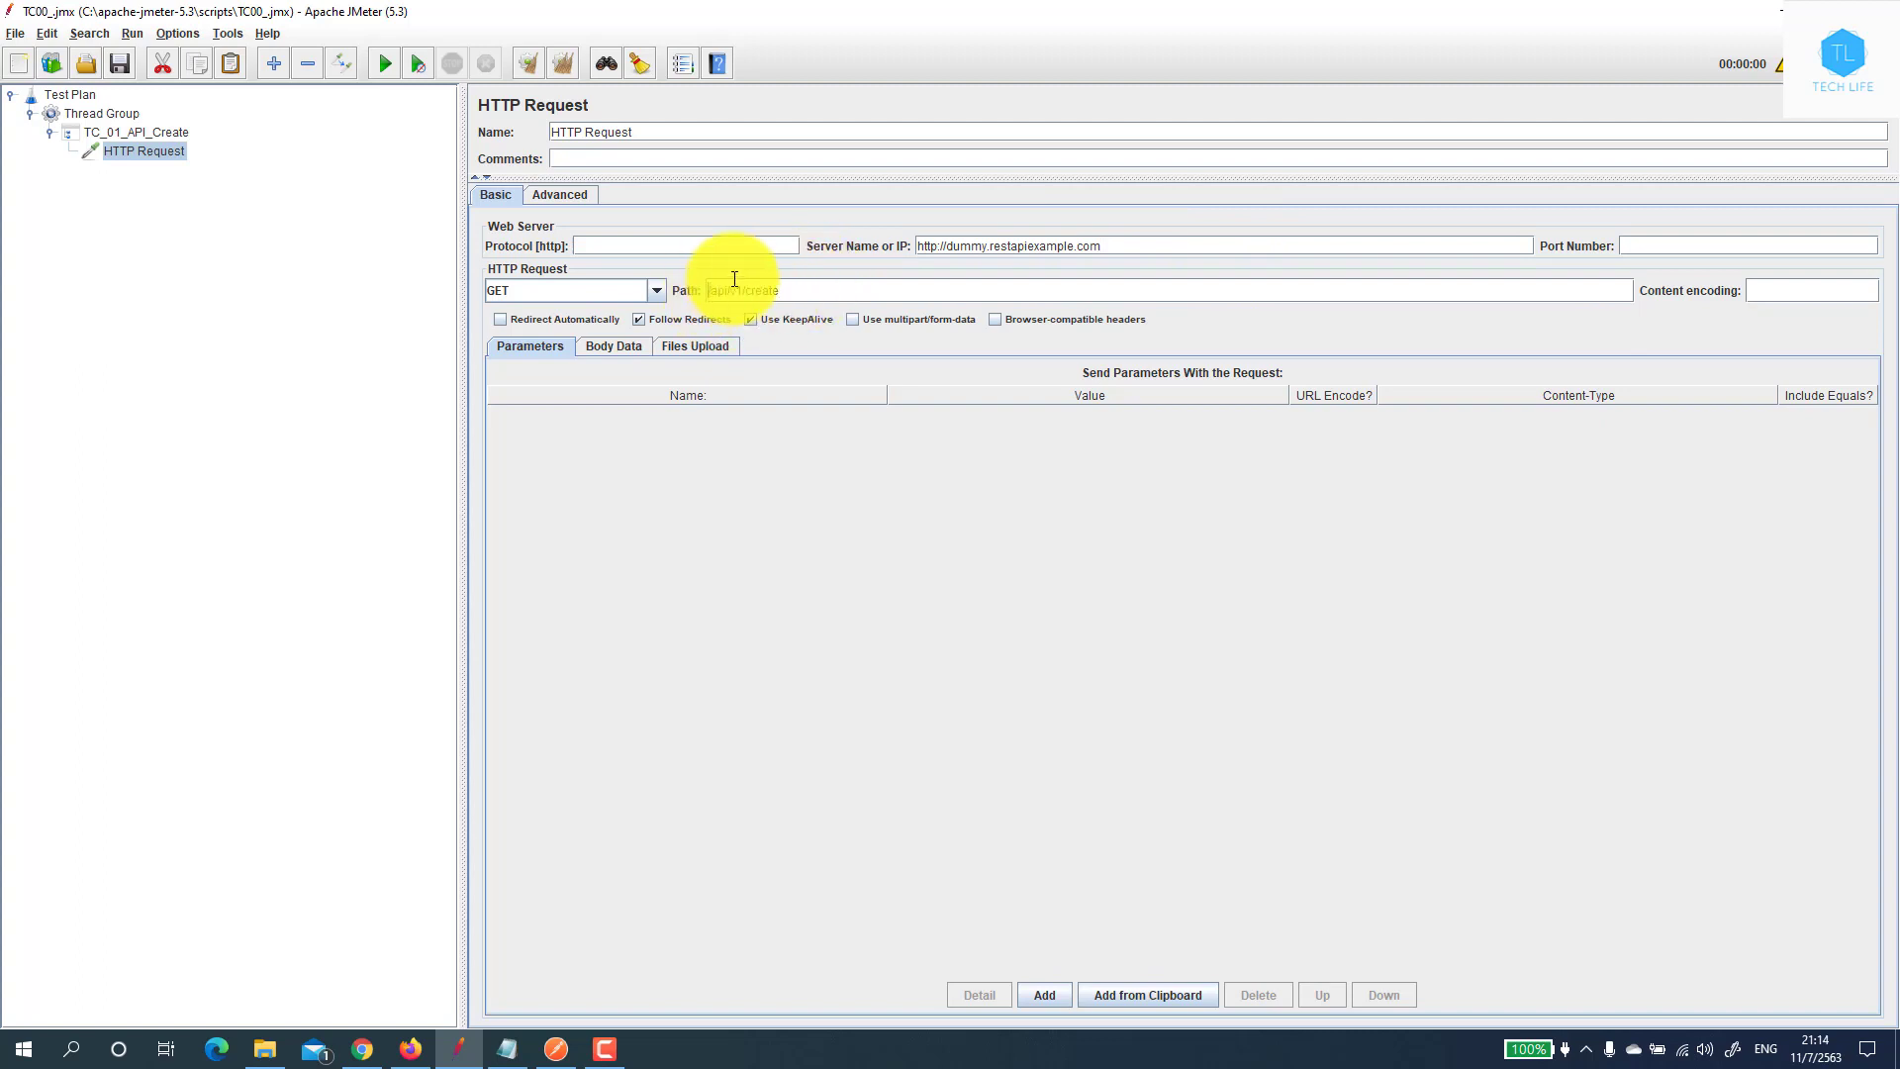
pyautogui.hotkey('ctrl', 'v')
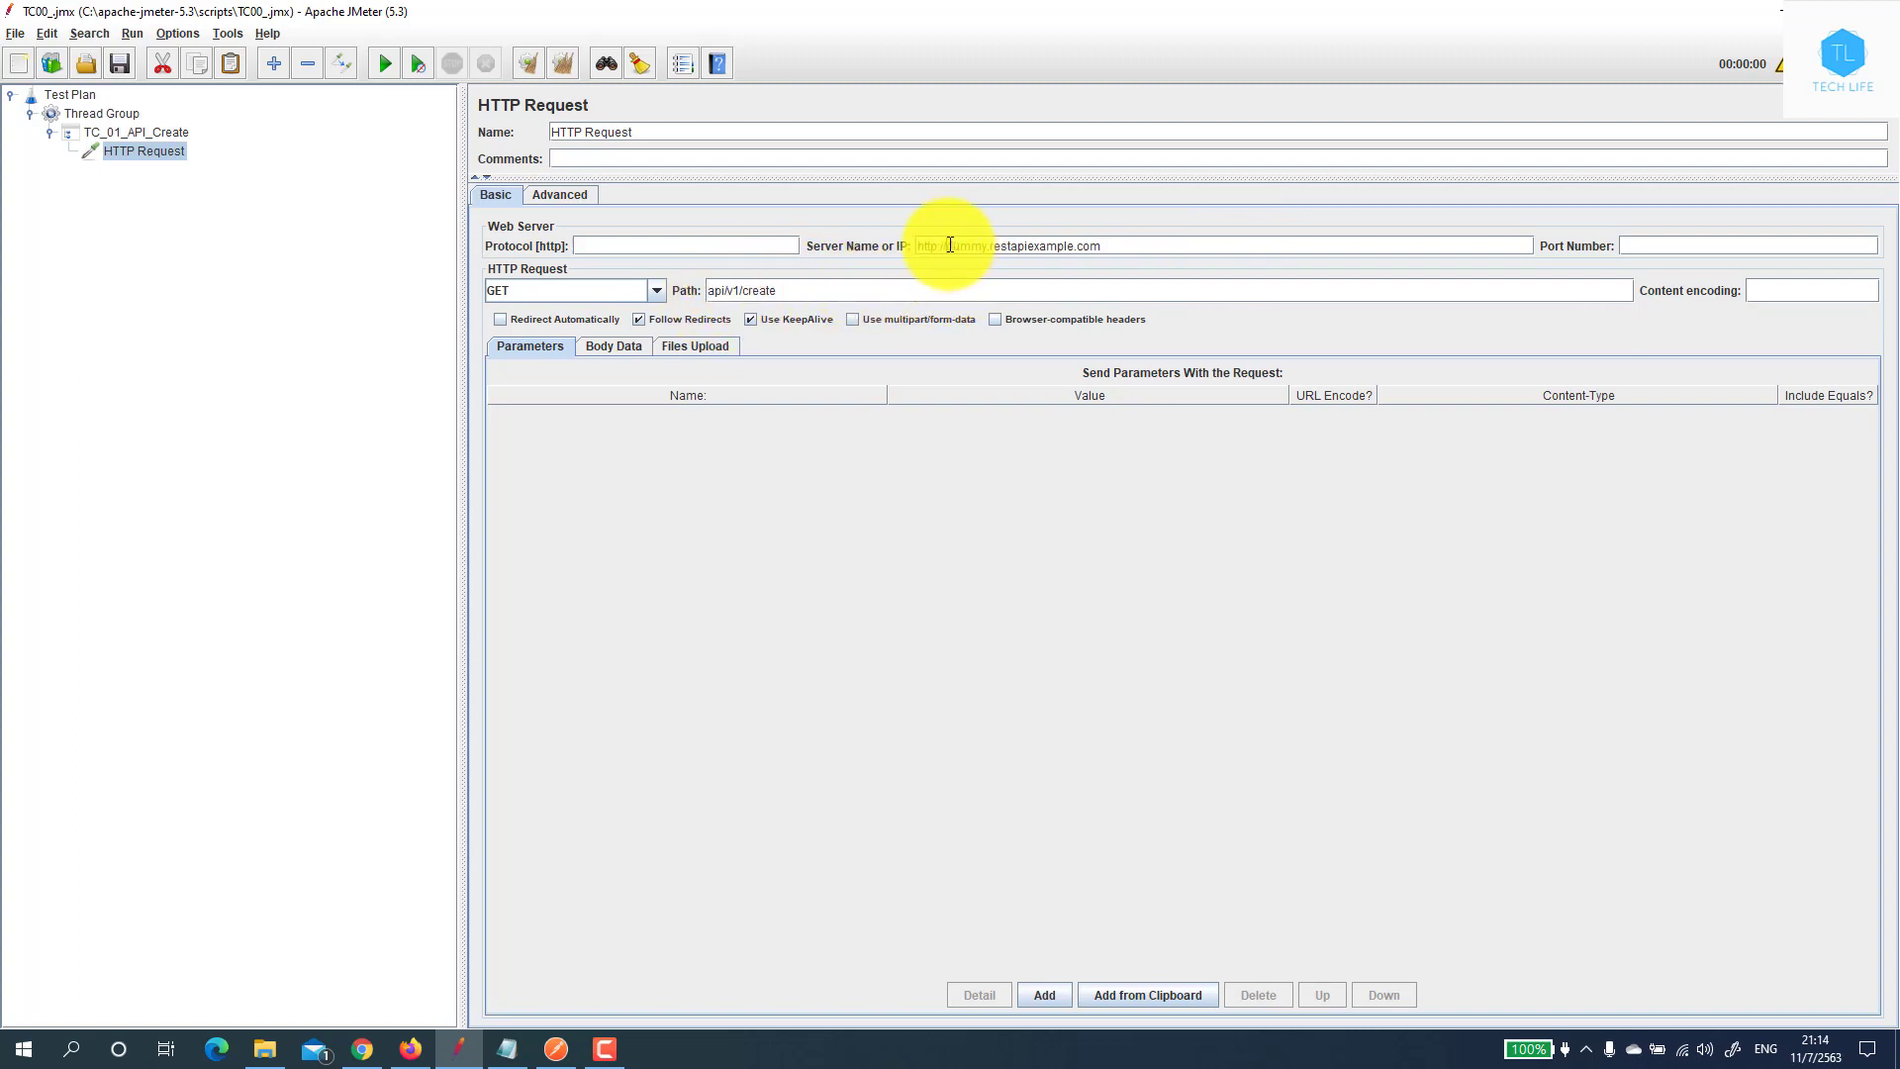
# Reduce the server name to dummy.restapiexample.com with http as the protocol, and set the request method to POST
pyautogui.moveTo(947, 245); pyautogui.dragTo(766, 238)
pyautogui.hotkey('ctrl', 'x')
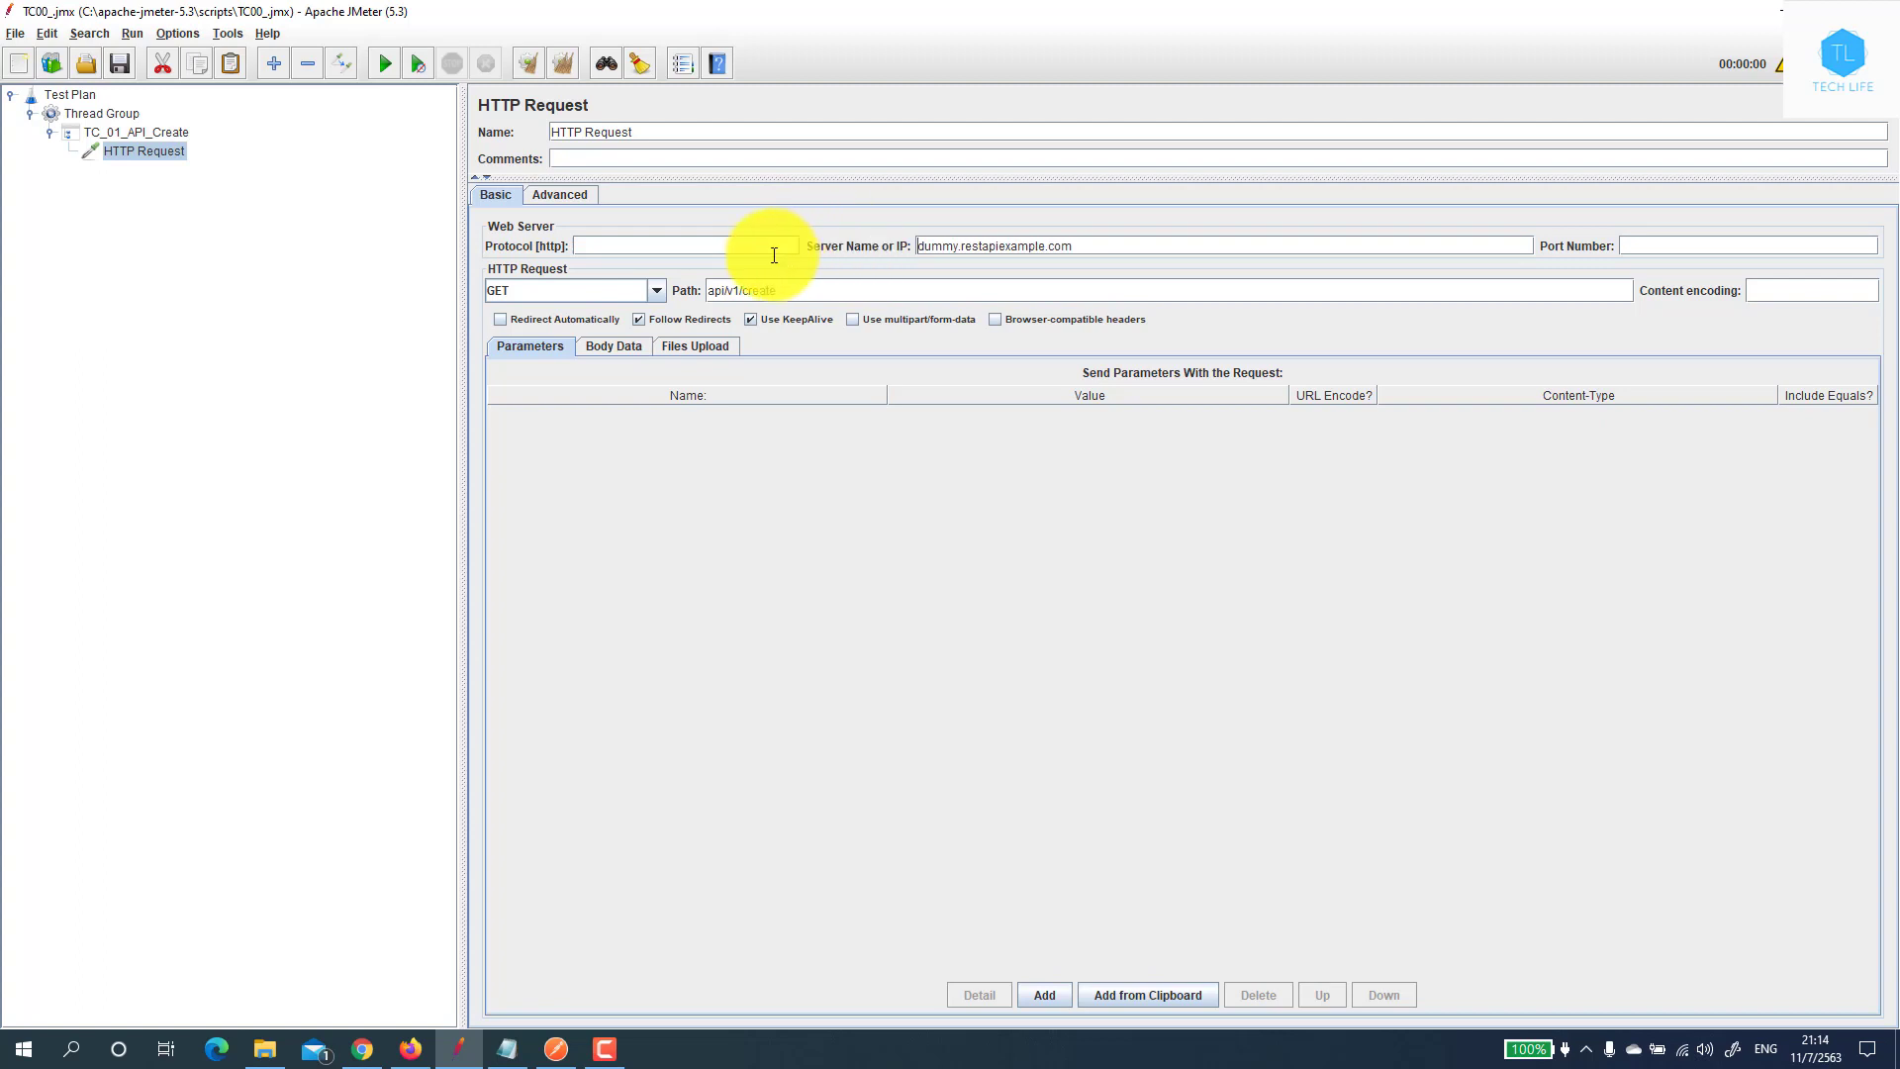
pyautogui.click(760, 246)
pyautogui.write('http')
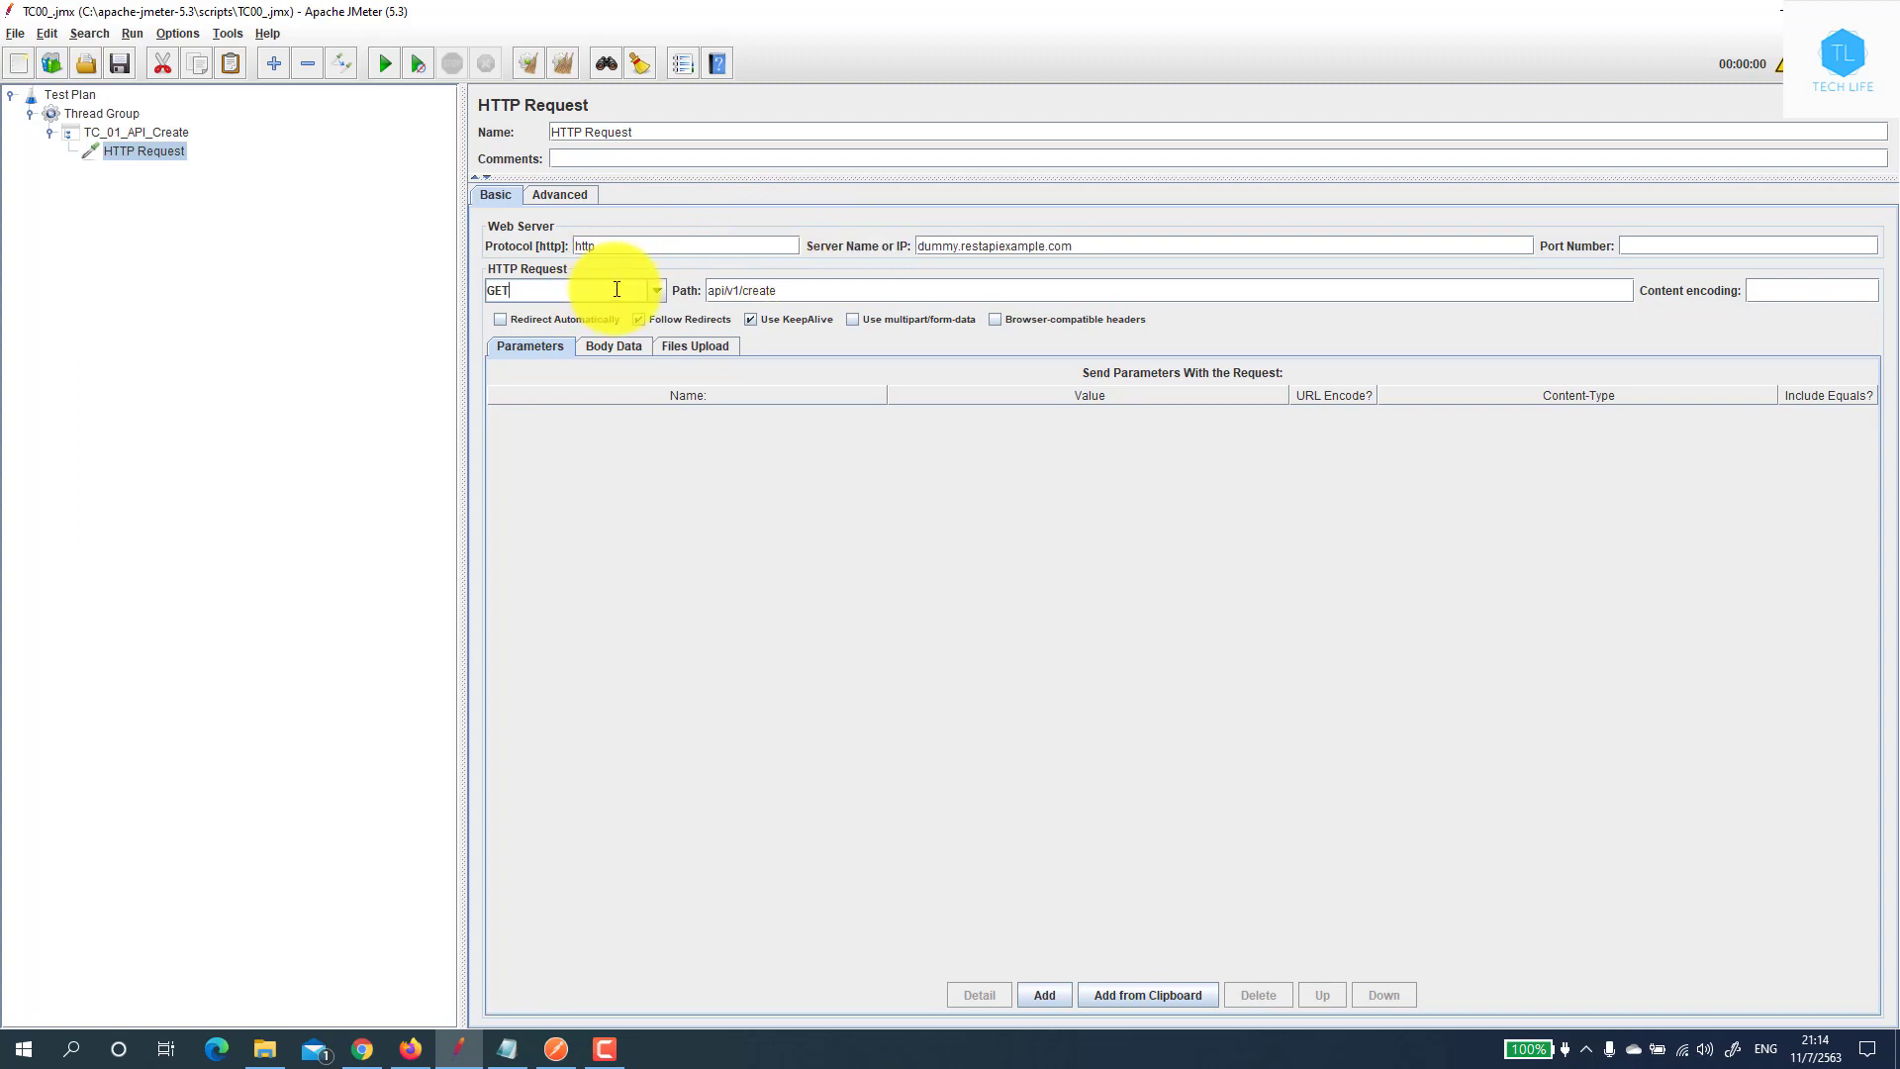
pyautogui.click(653, 291)
pyautogui.click(584, 330)
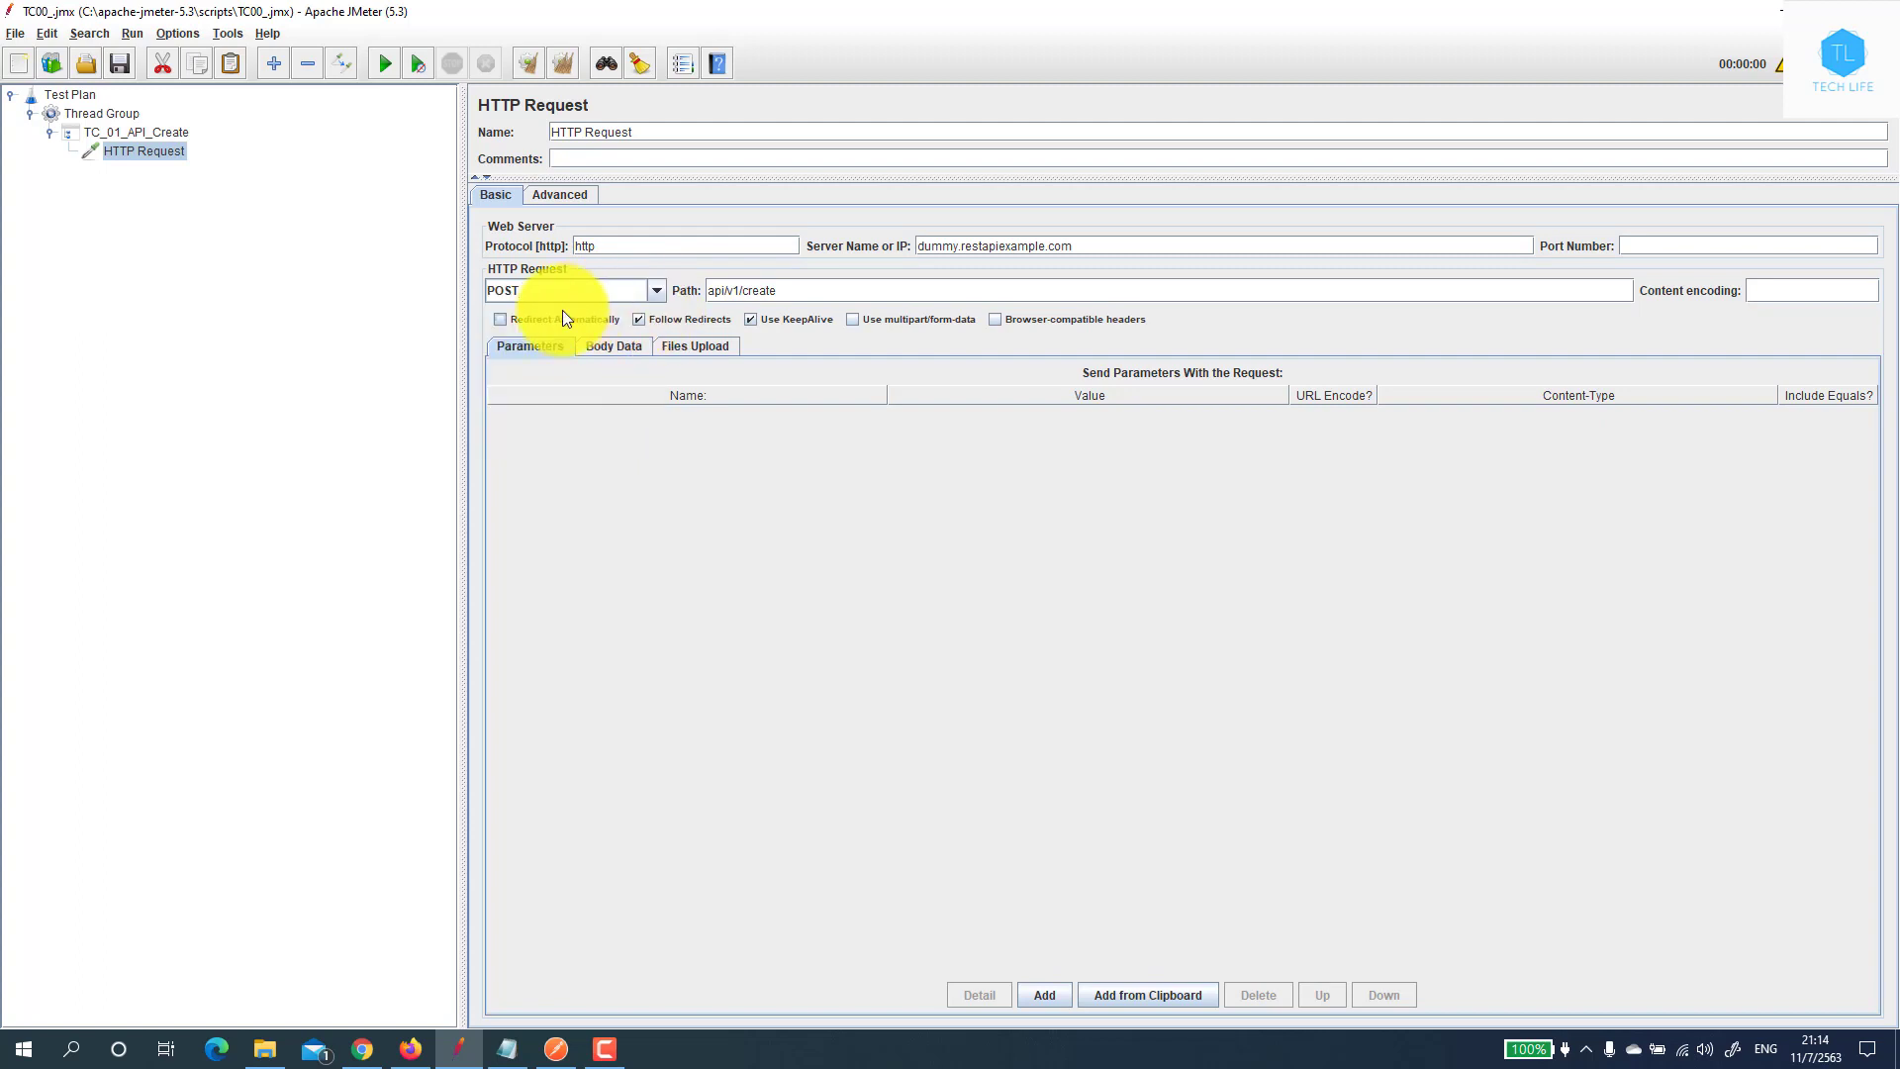
# Copy the raw JSON body with name, salary and age from Postman into the body data of JMeter's HTTP Request
pyautogui.click(624, 346)
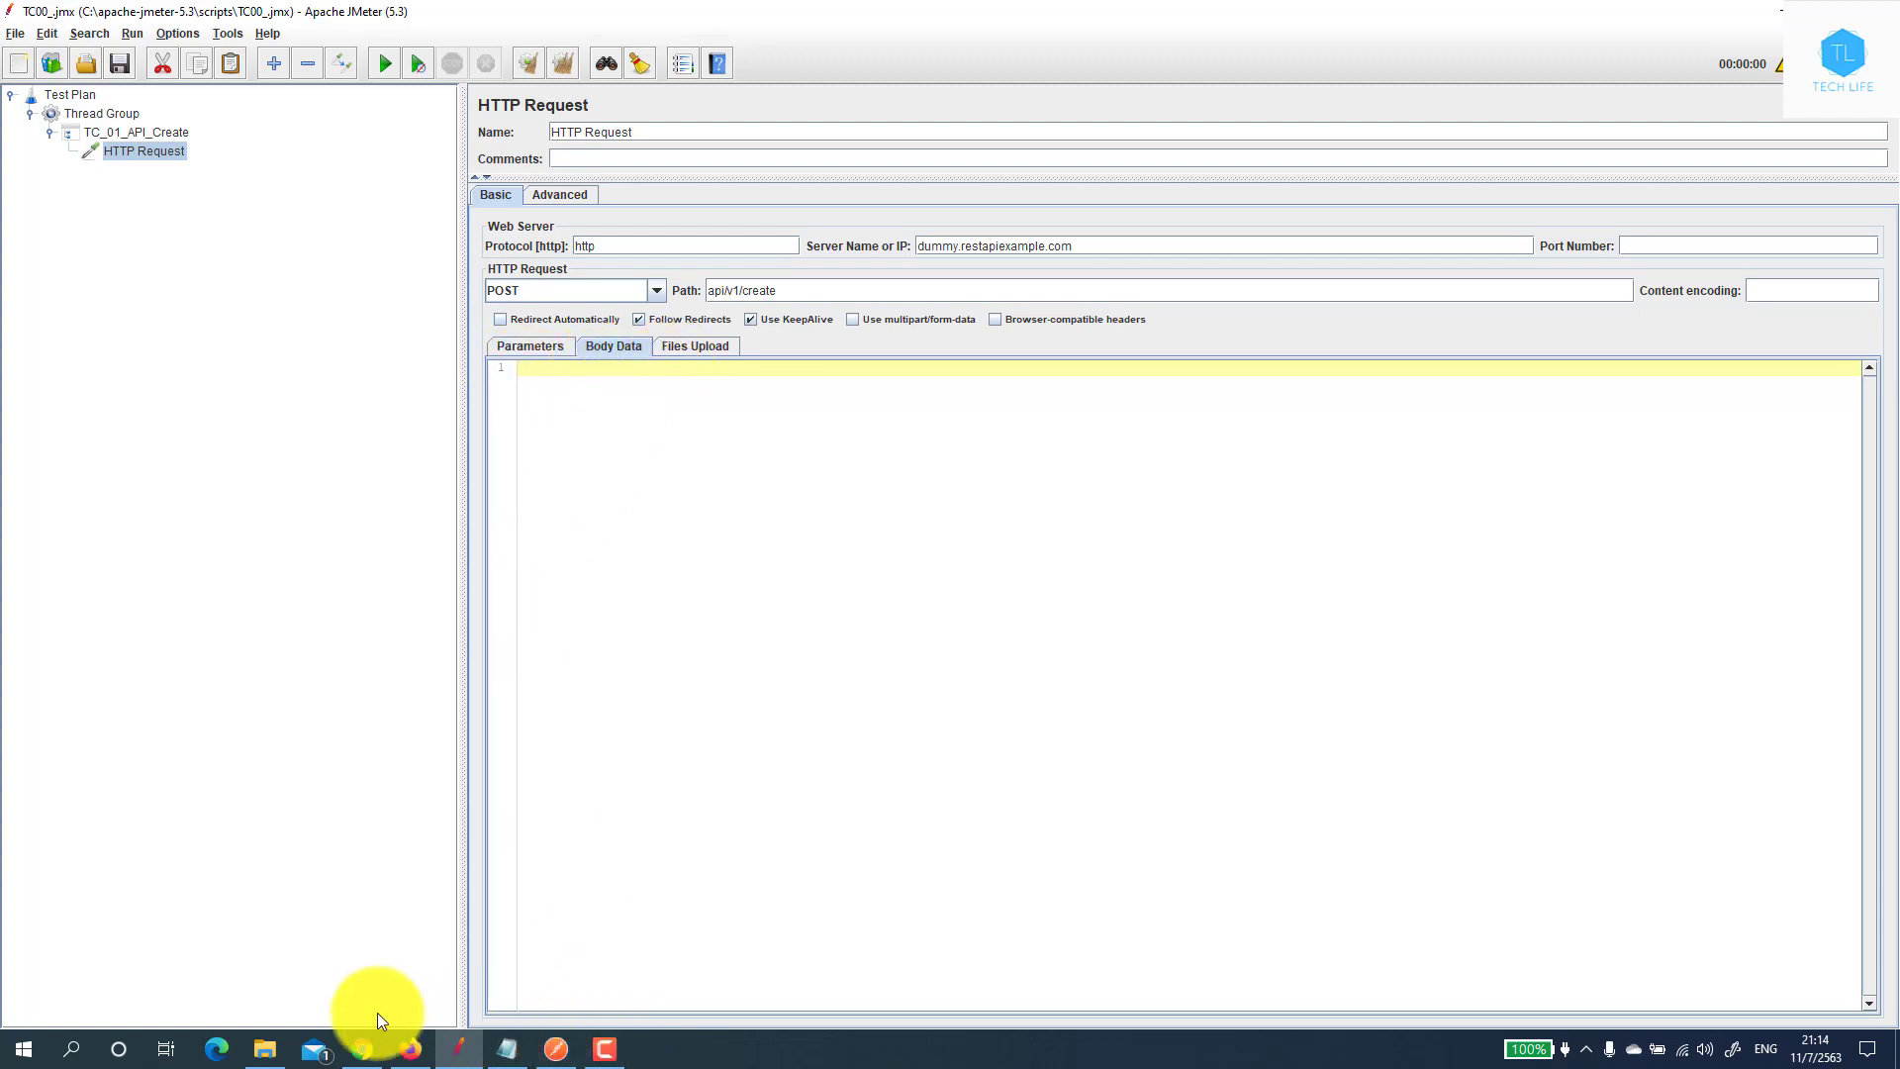
pyautogui.click(556, 1048)
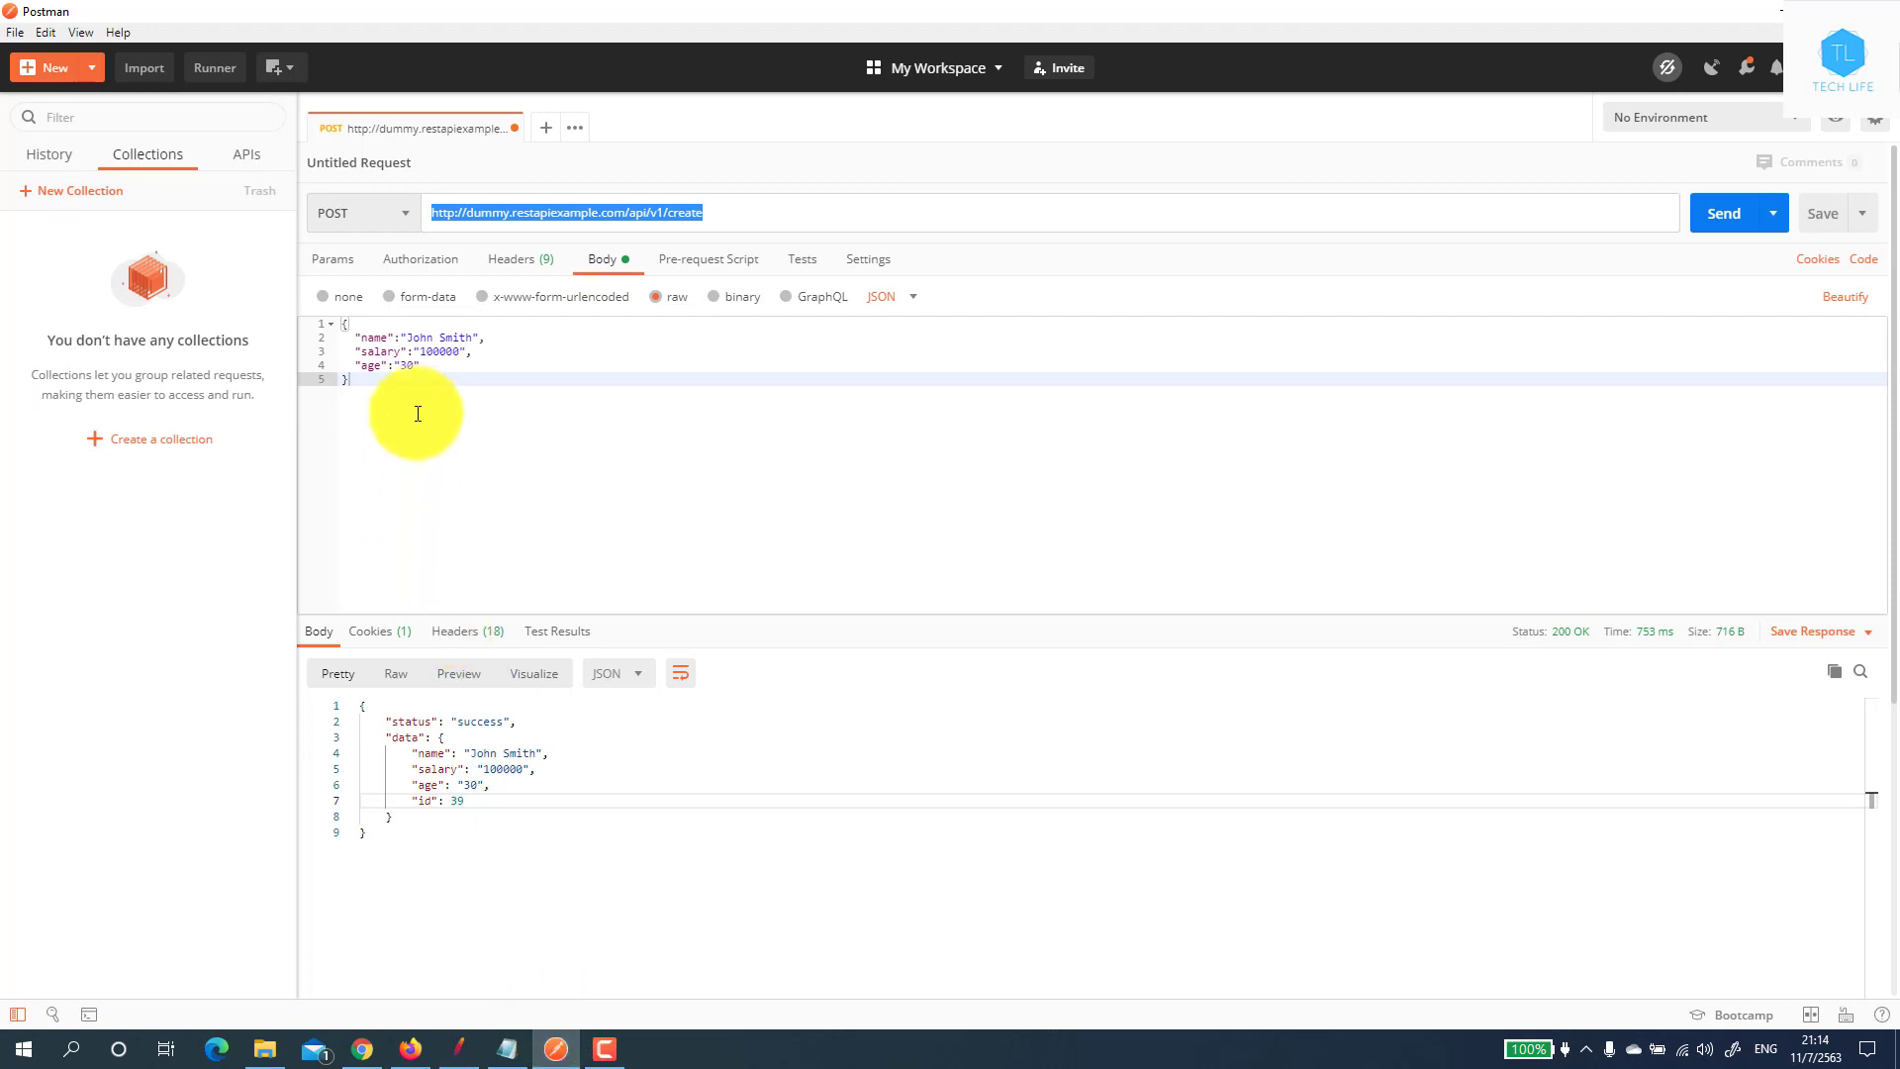
pyautogui.click(378, 374)
pyautogui.hotkey('ctrl', 'a')
pyautogui.rightClick(390, 352)
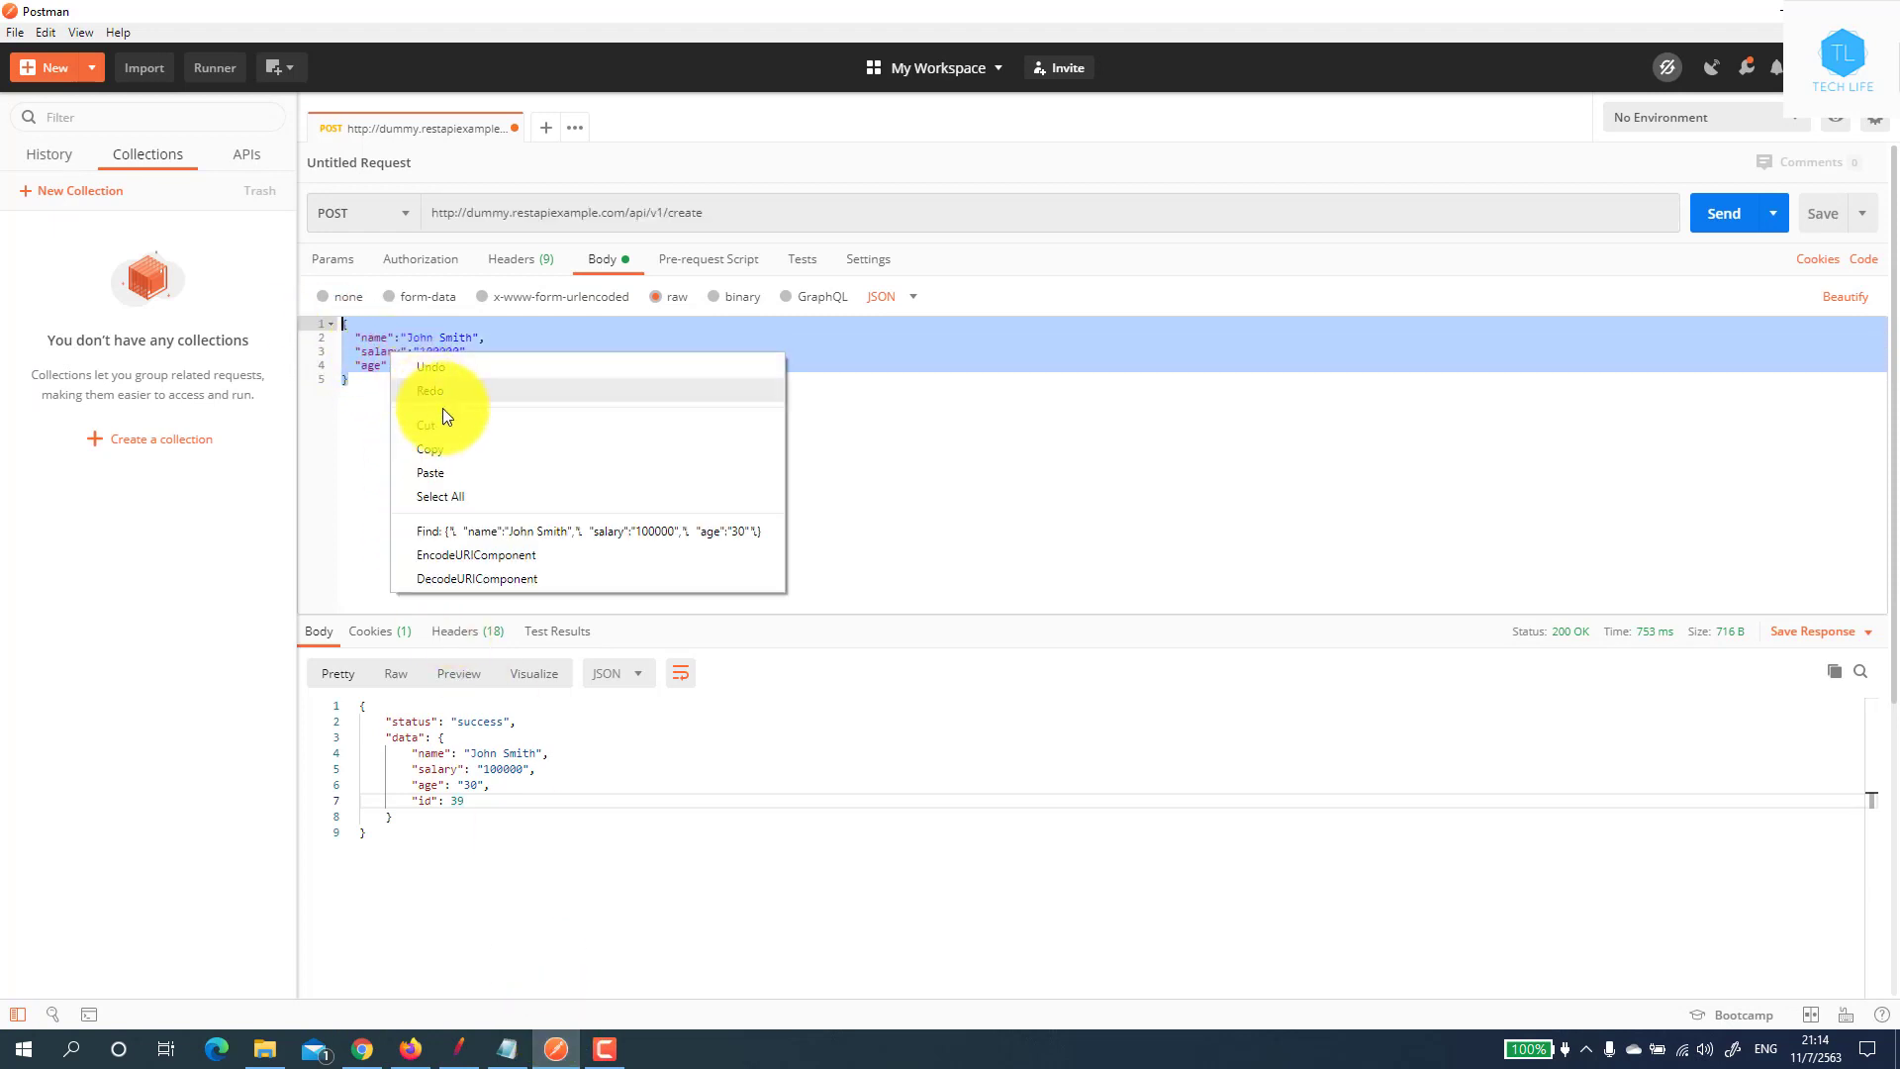
pyautogui.click(445, 450)
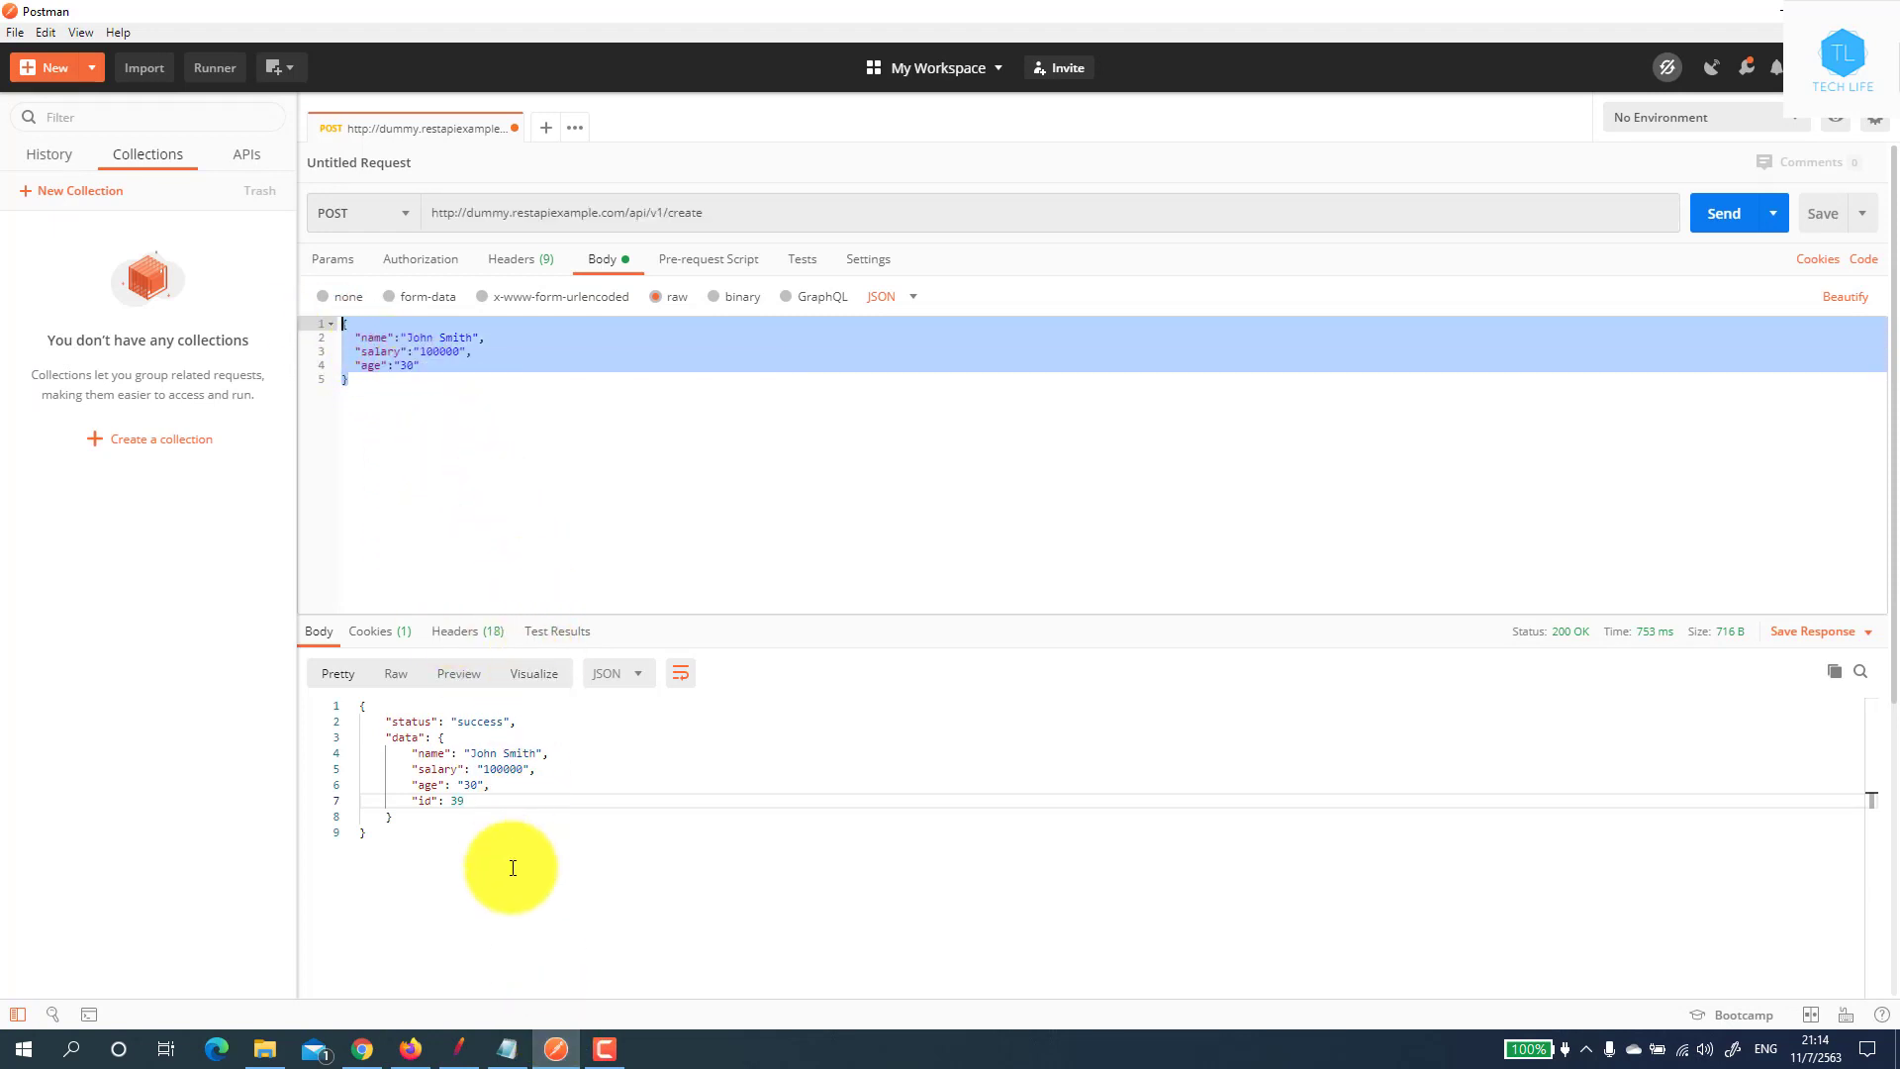
pyautogui.click(457, 1047)
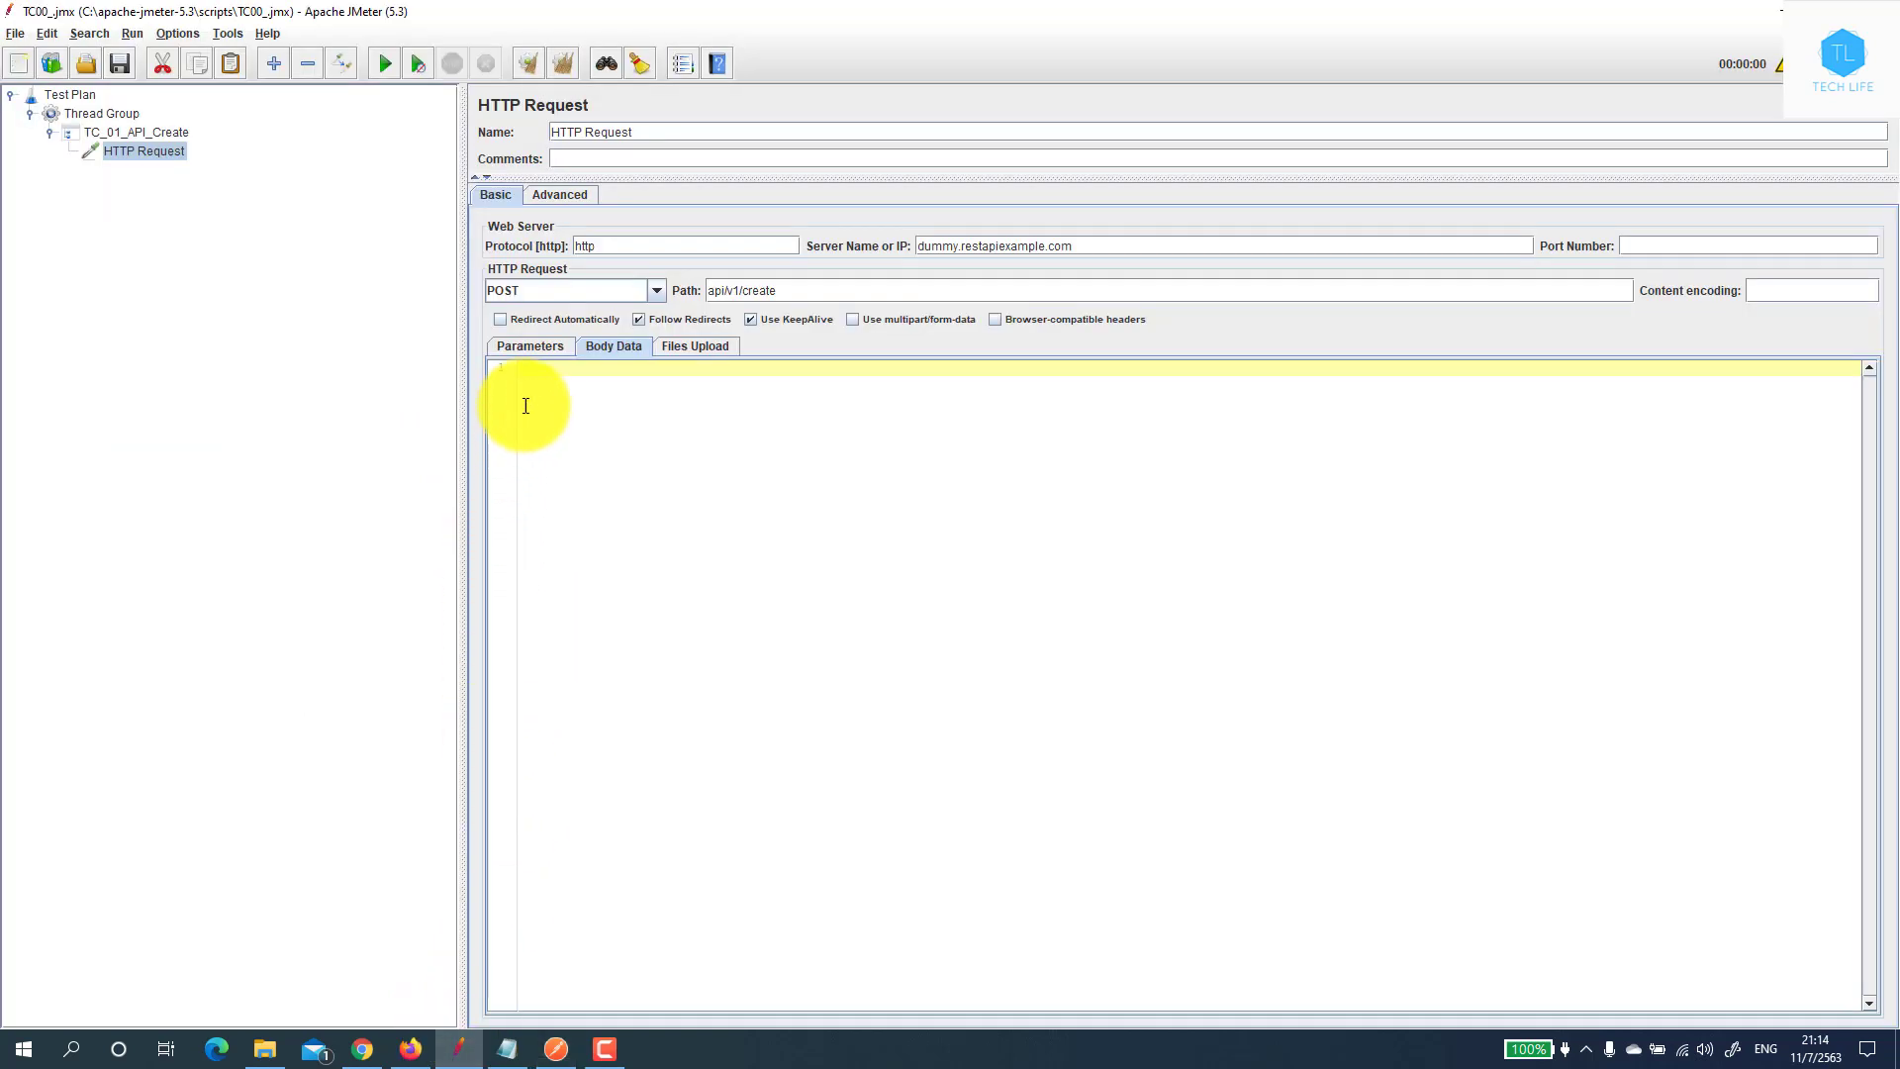
pyautogui.rightClick(545, 372)
pyautogui.click(584, 478)
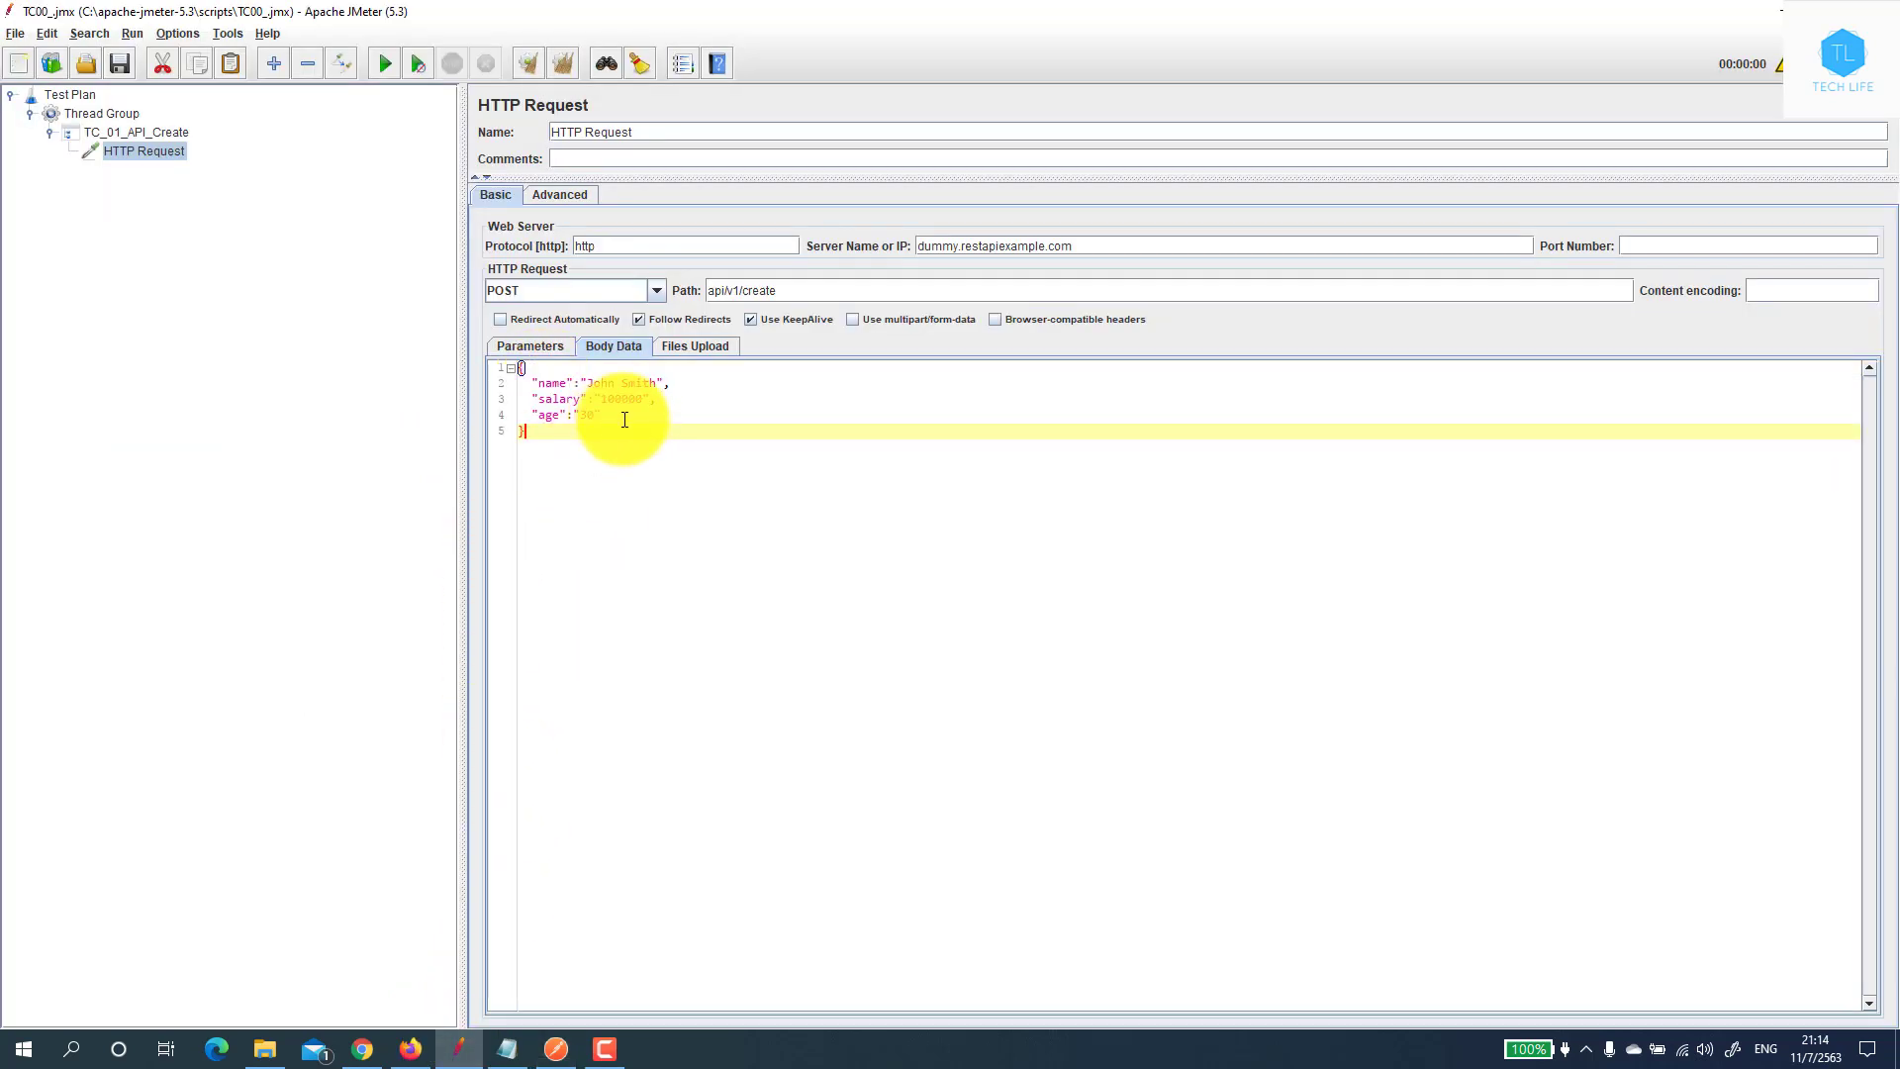
pyautogui.click(549, 197)
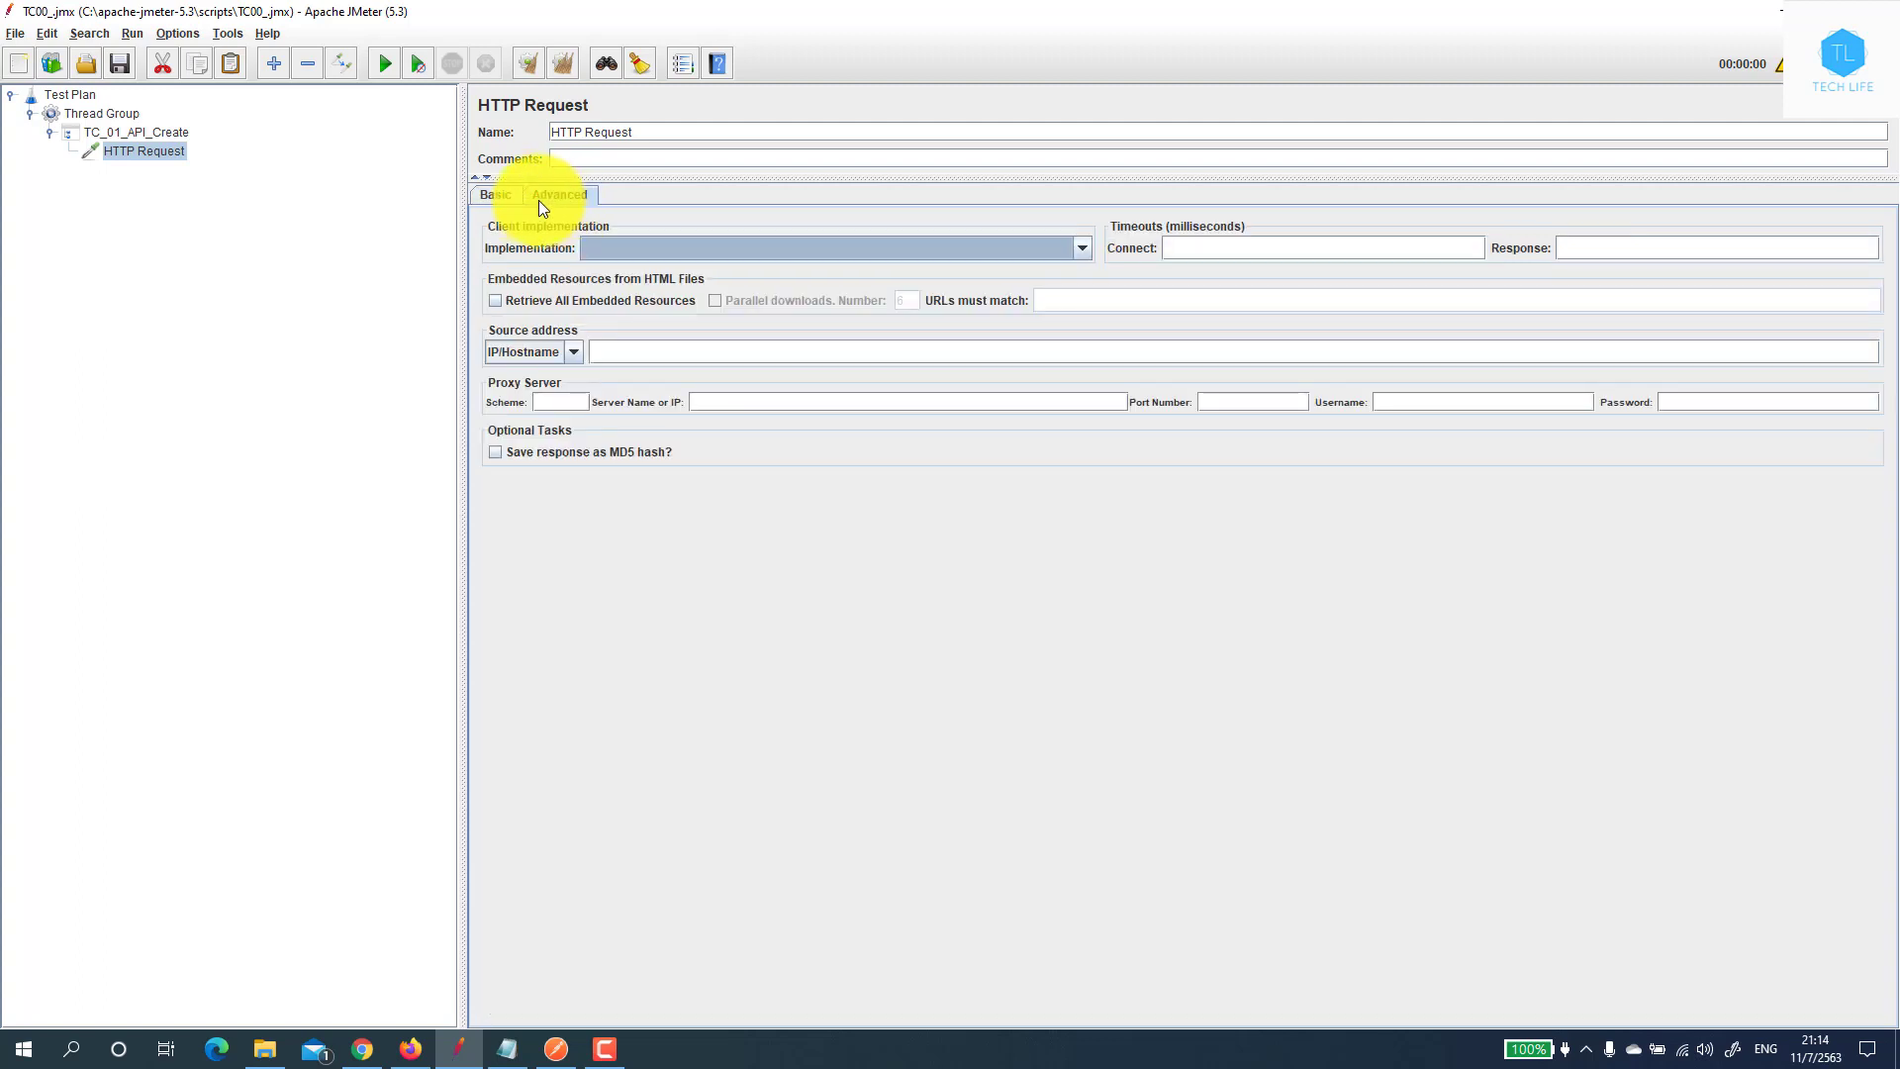
pyautogui.click(497, 195)
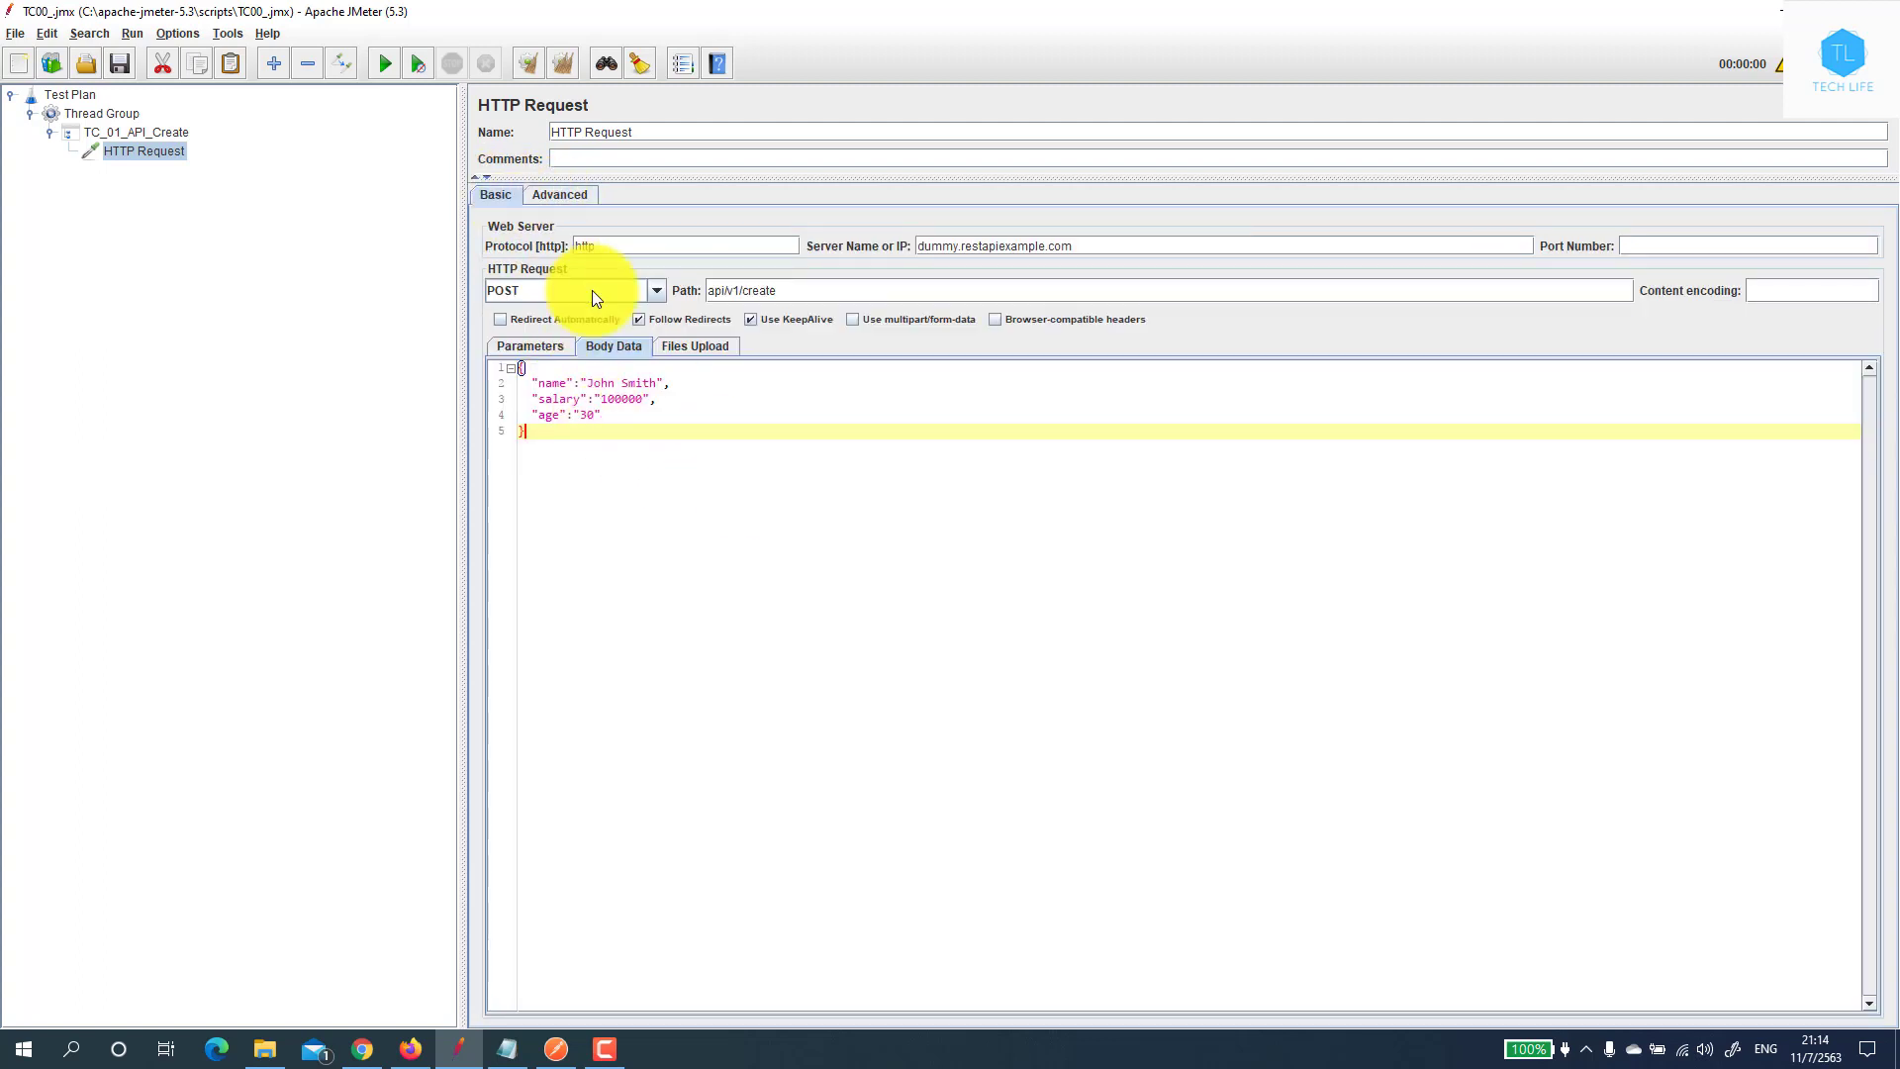
pyautogui.click(122, 133)
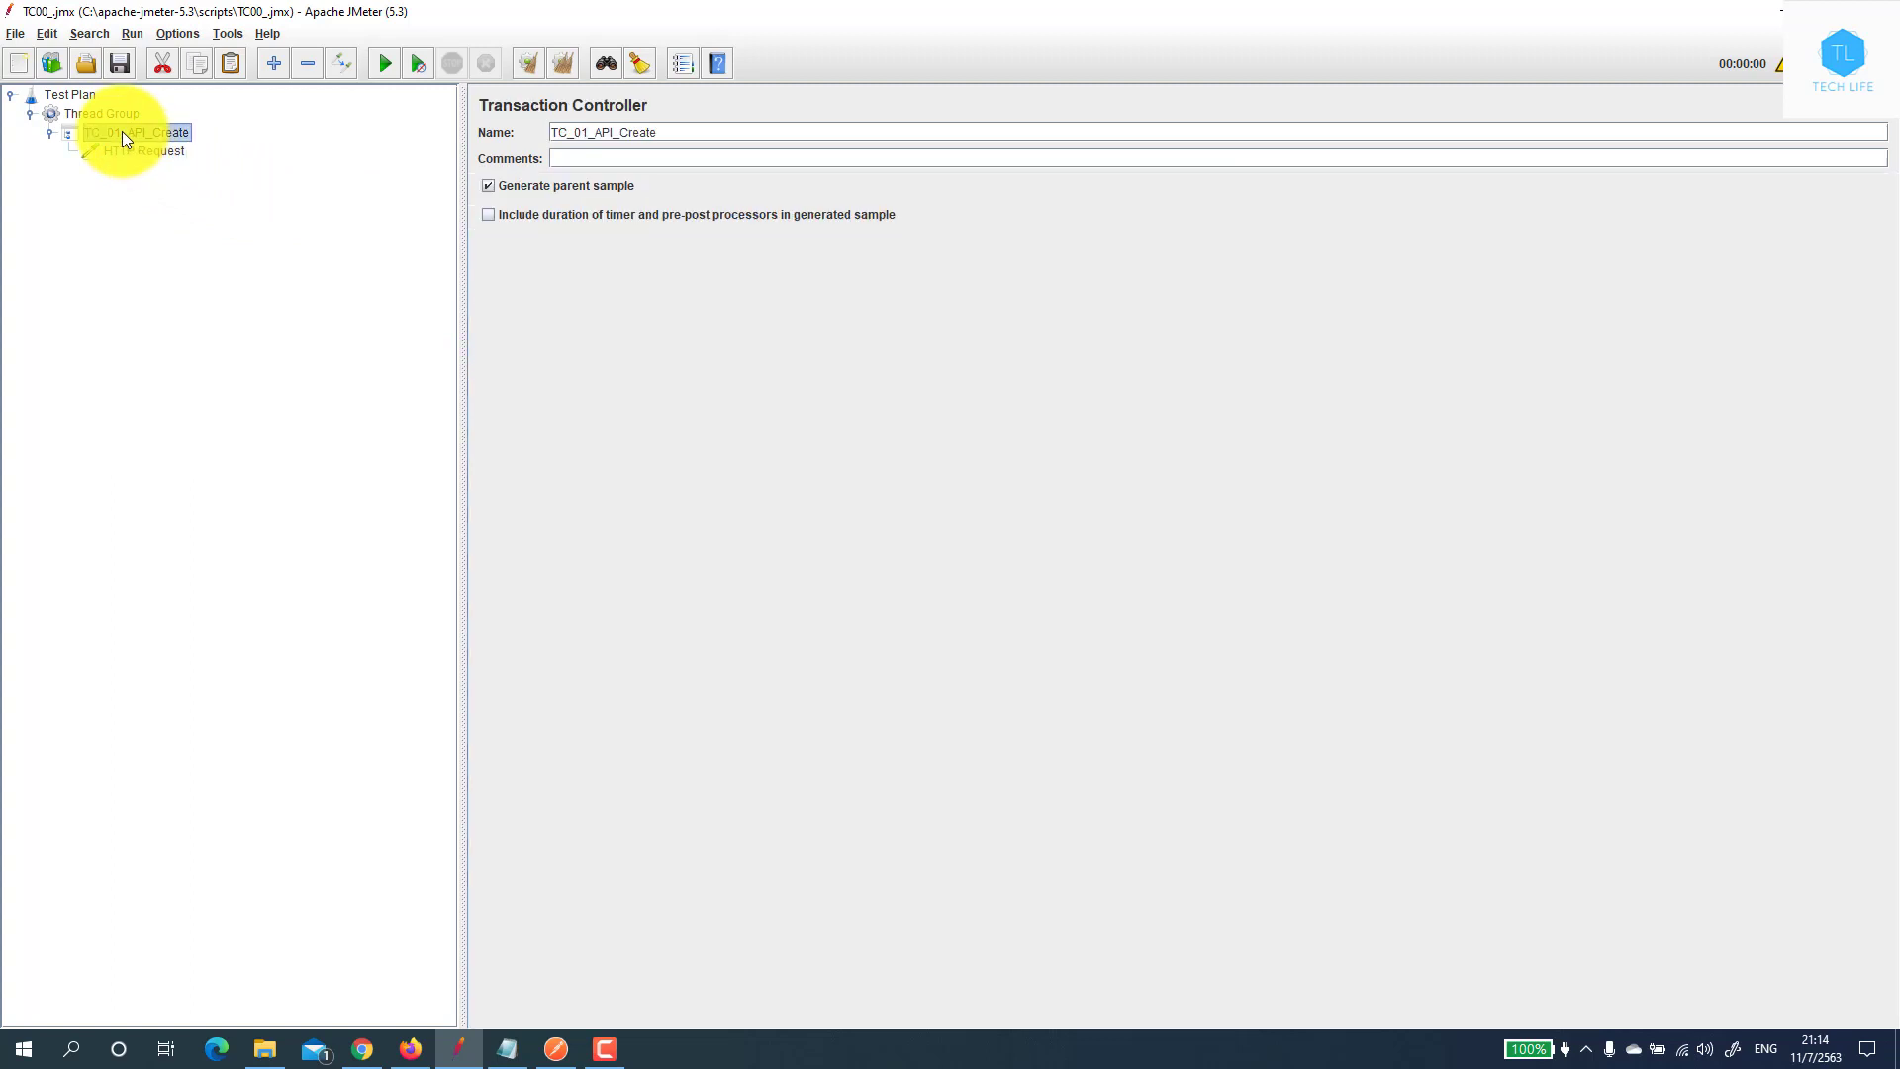
# Add a View Results Tree listener to the Thread Group
pyautogui.rightClick(117, 117)
pyautogui.moveTo(299, 137)
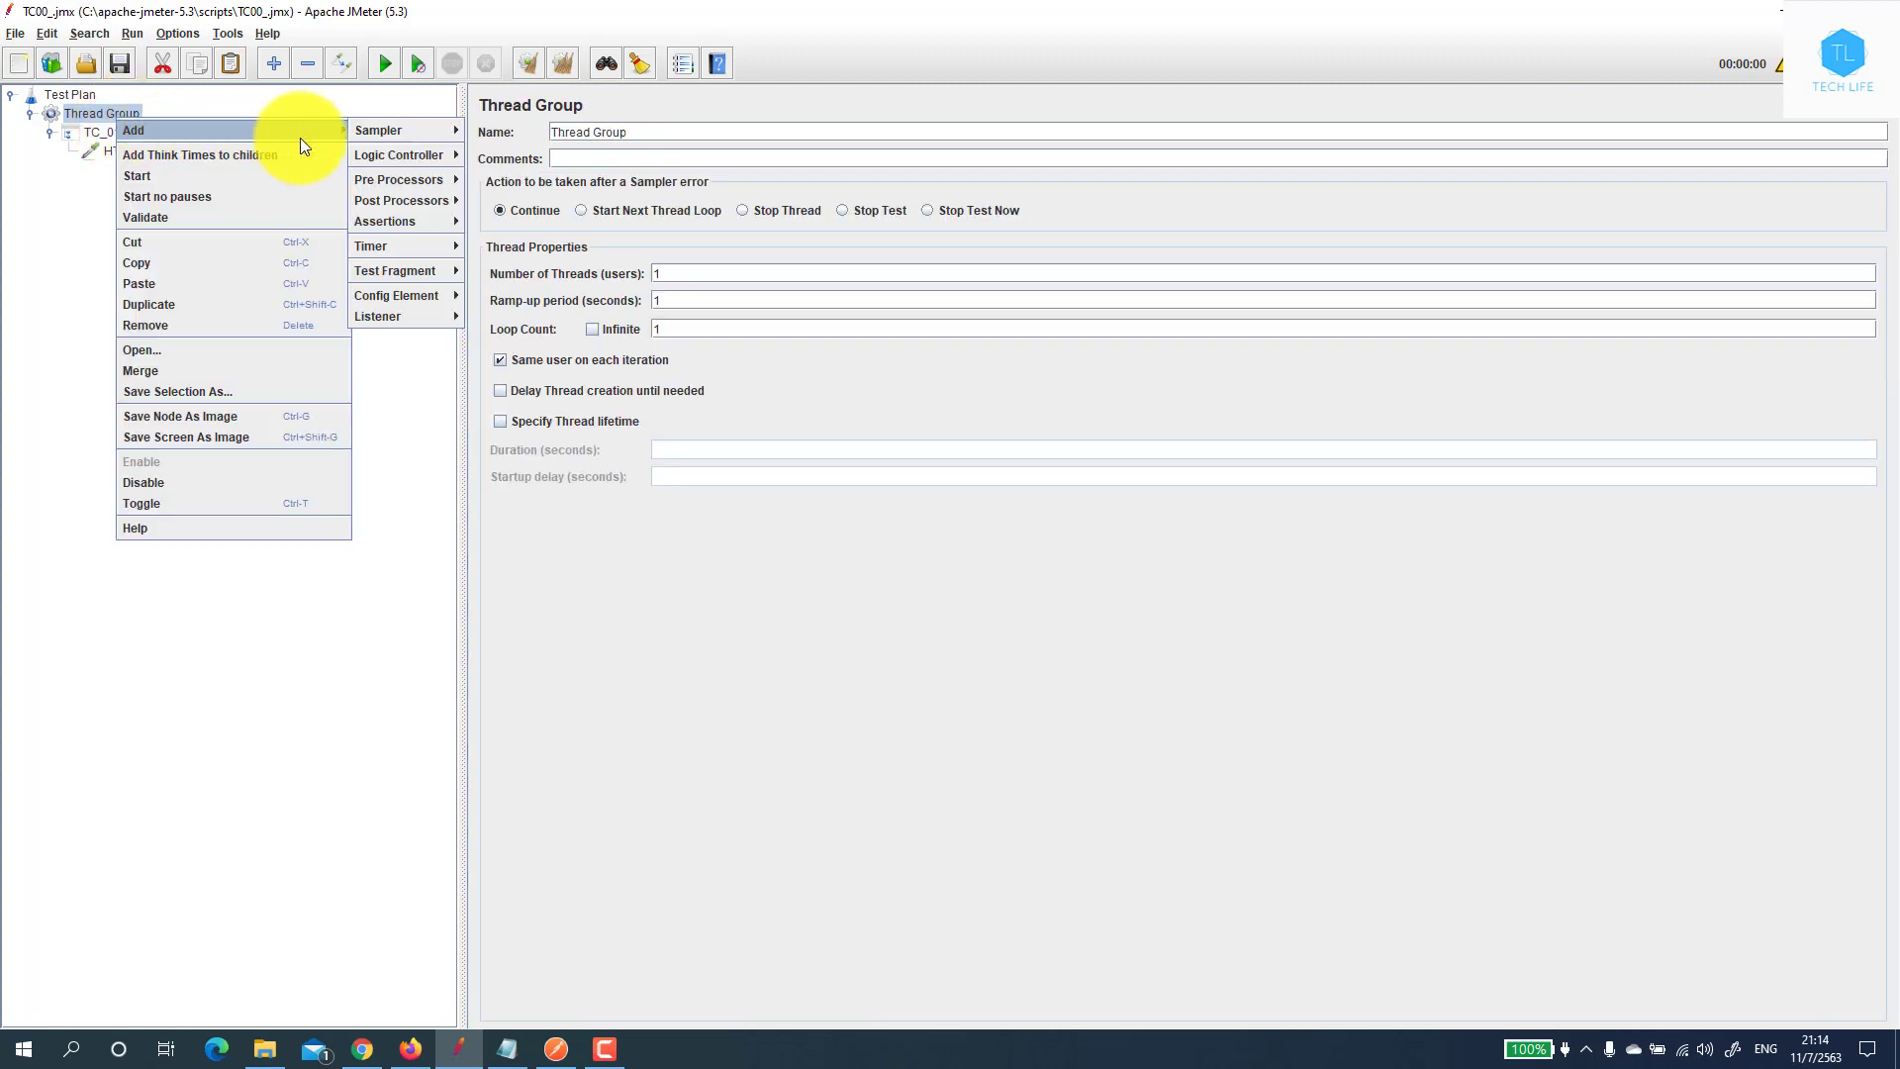
pyautogui.moveTo(436, 249)
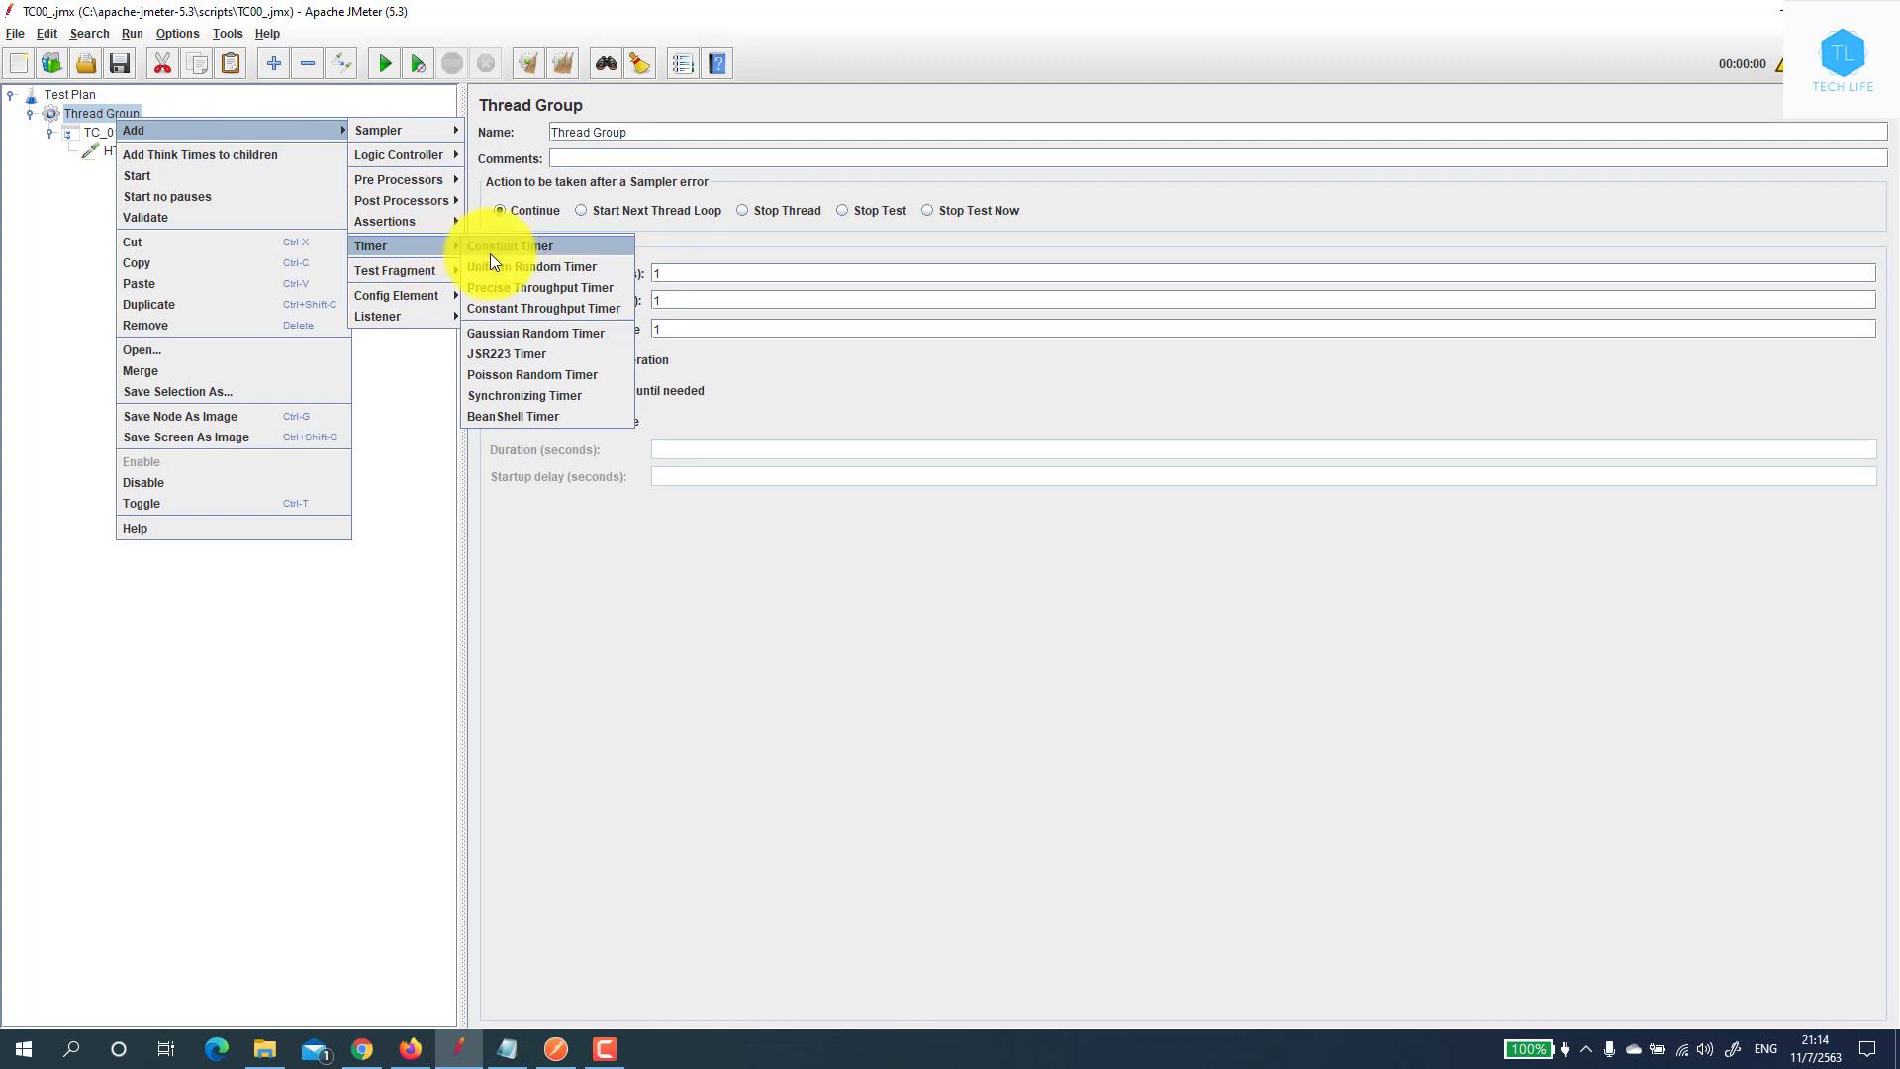
pyautogui.moveTo(442, 317)
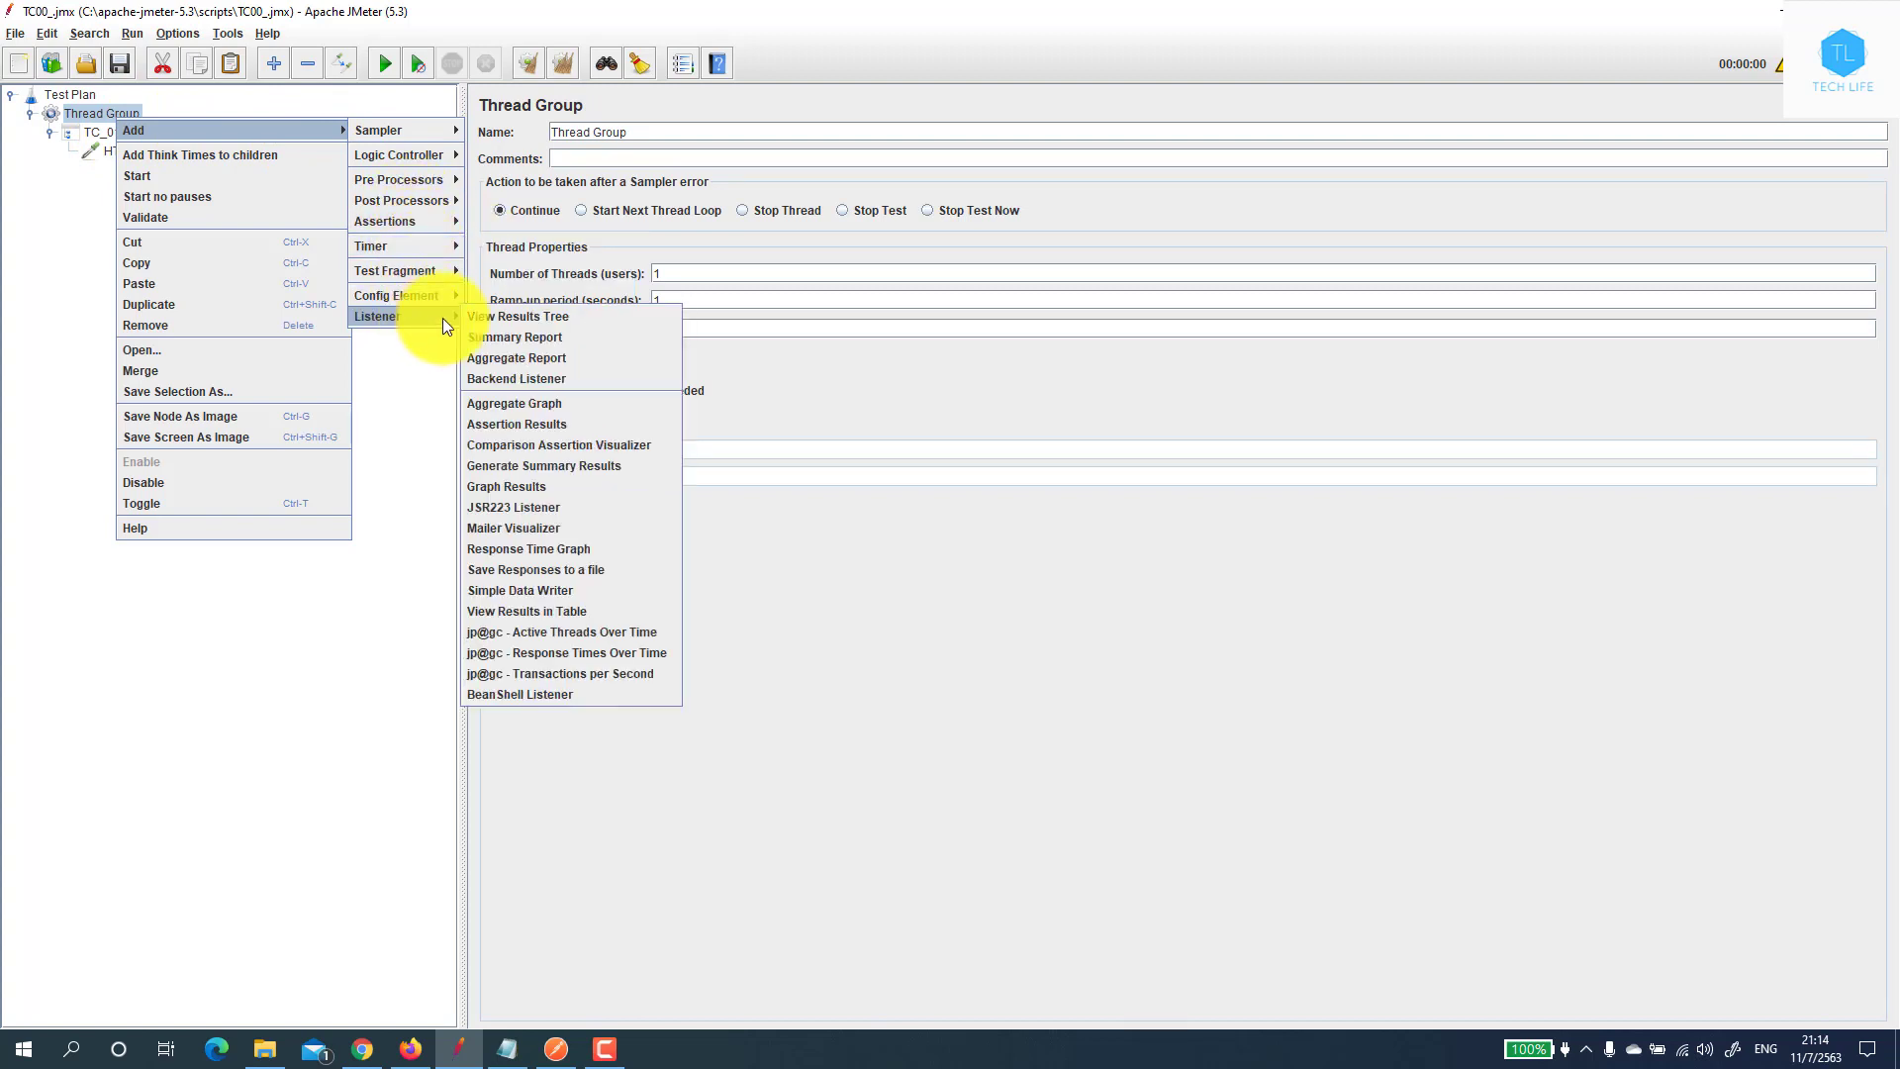
pyautogui.click(531, 314)
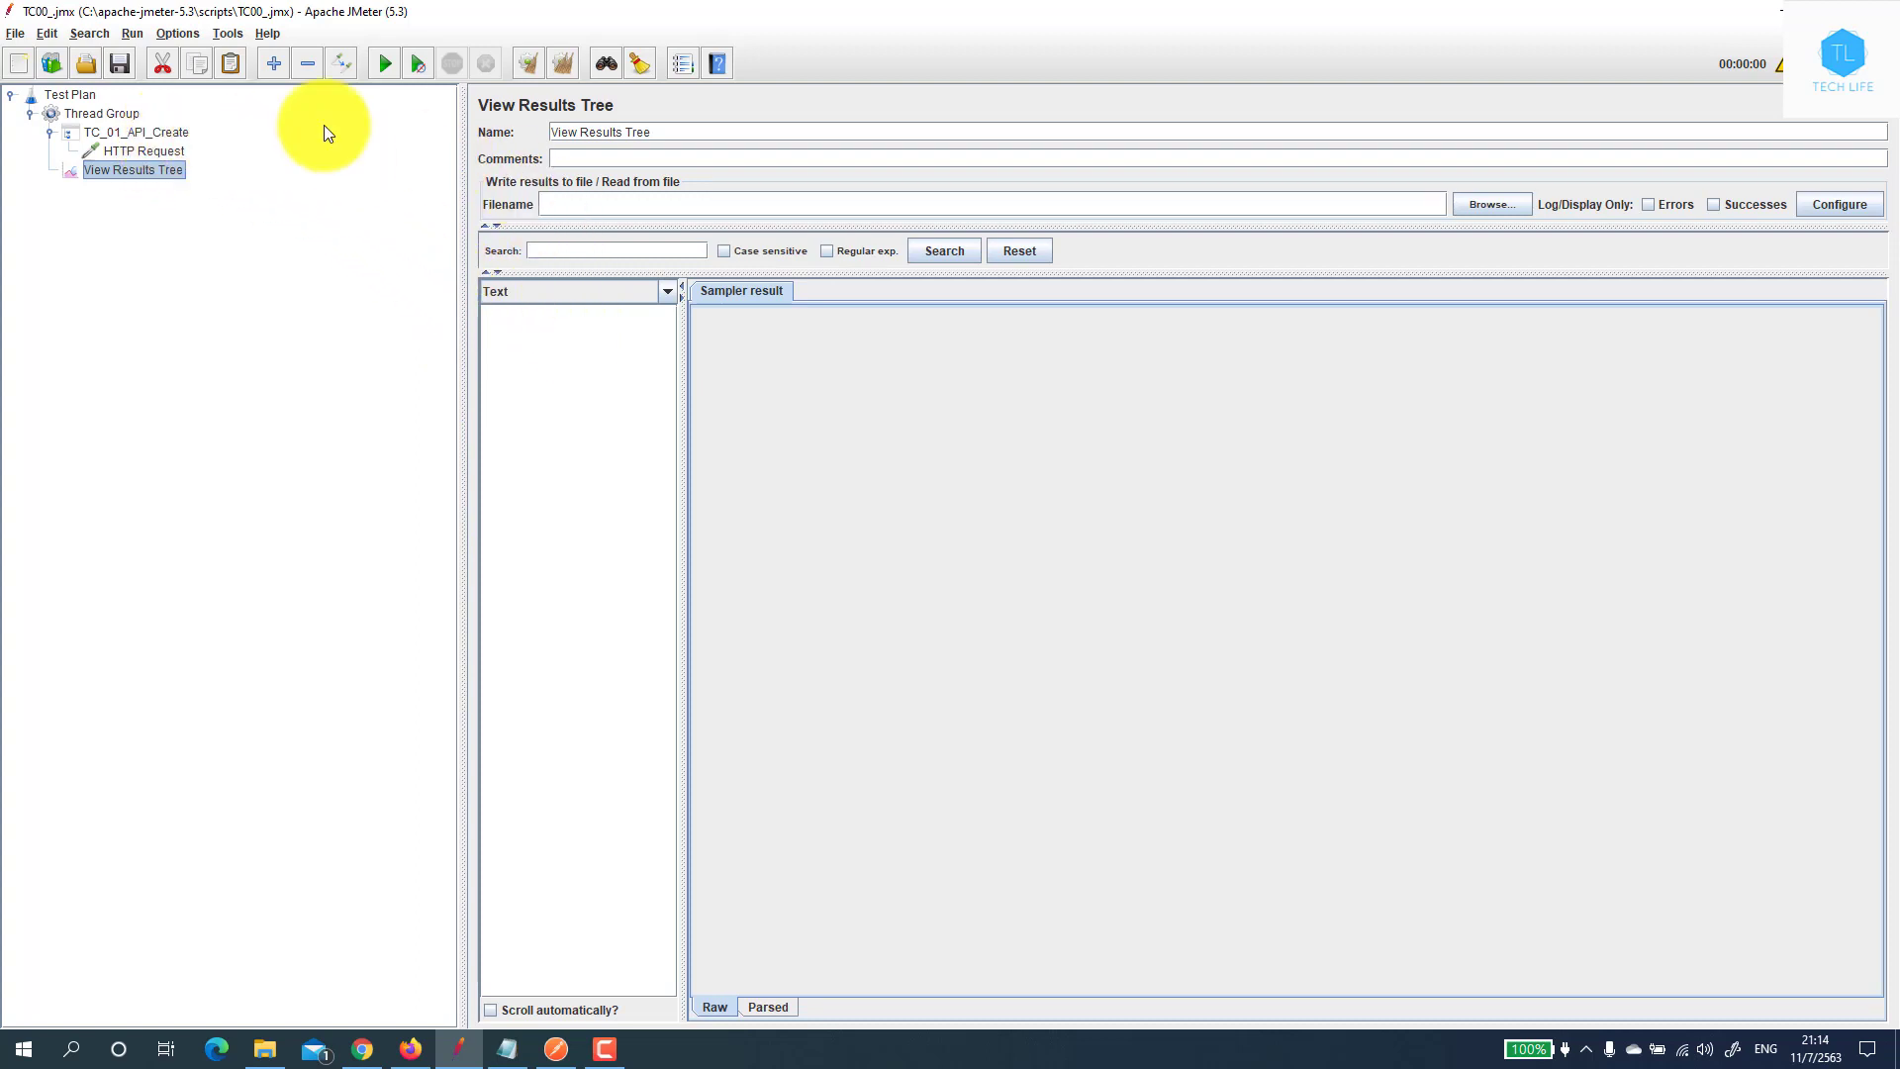
# Run the test plan and examine the response body of the HTTP Request sample under TC_01_API_Create
pyautogui.click(377, 65)
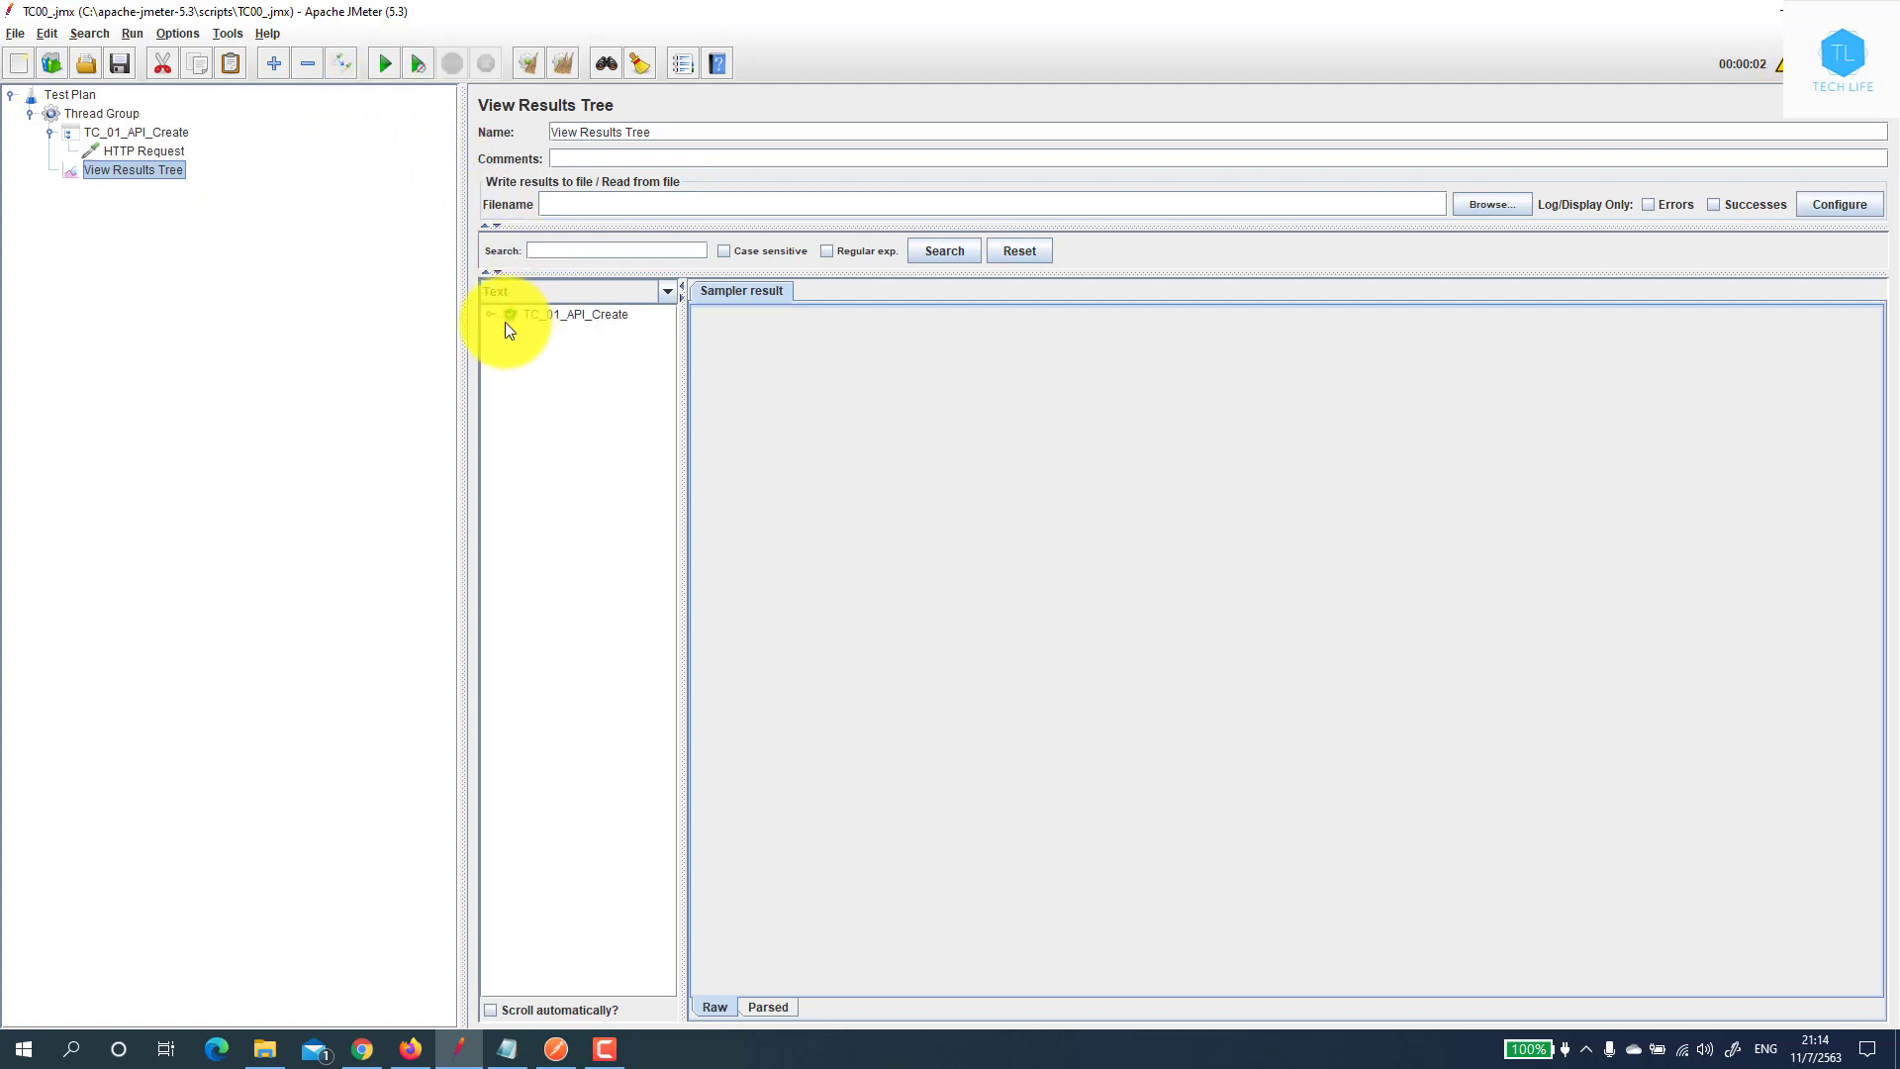
pyautogui.click(508, 318)
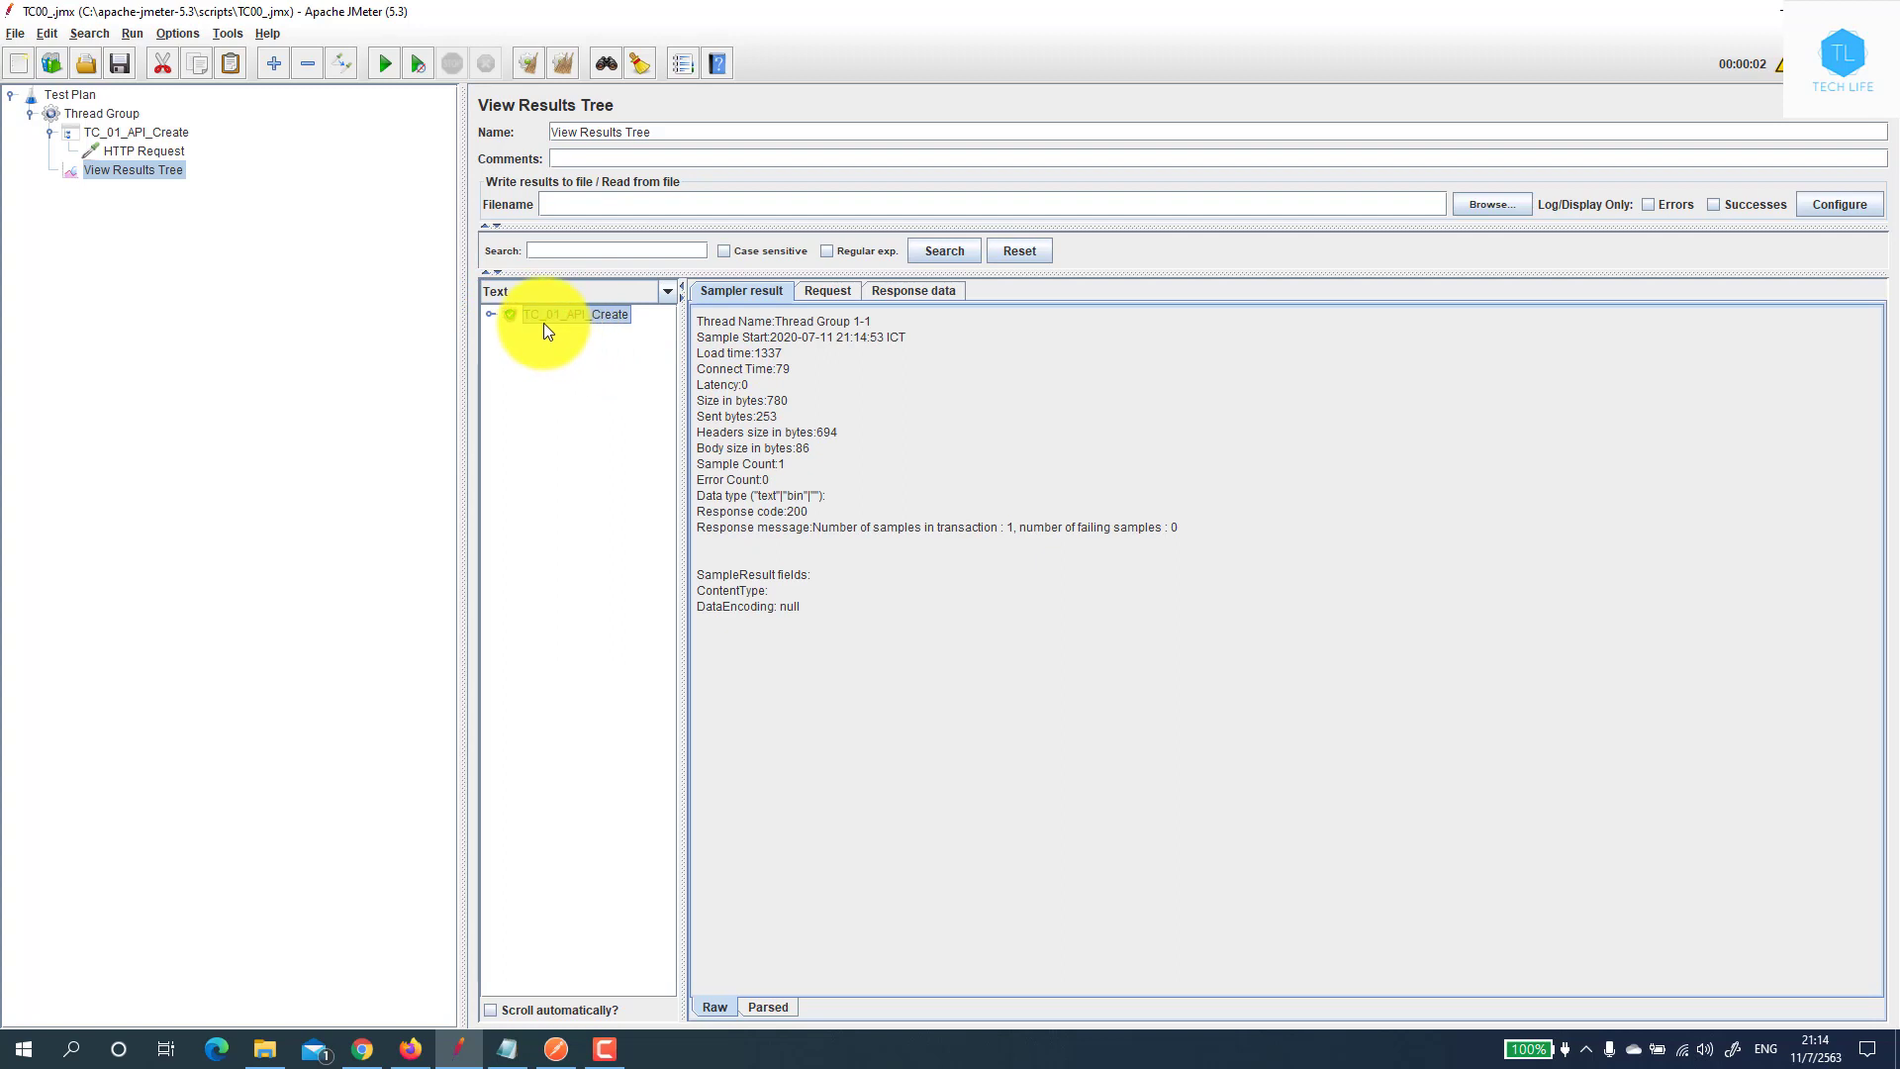
pyautogui.click(489, 315)
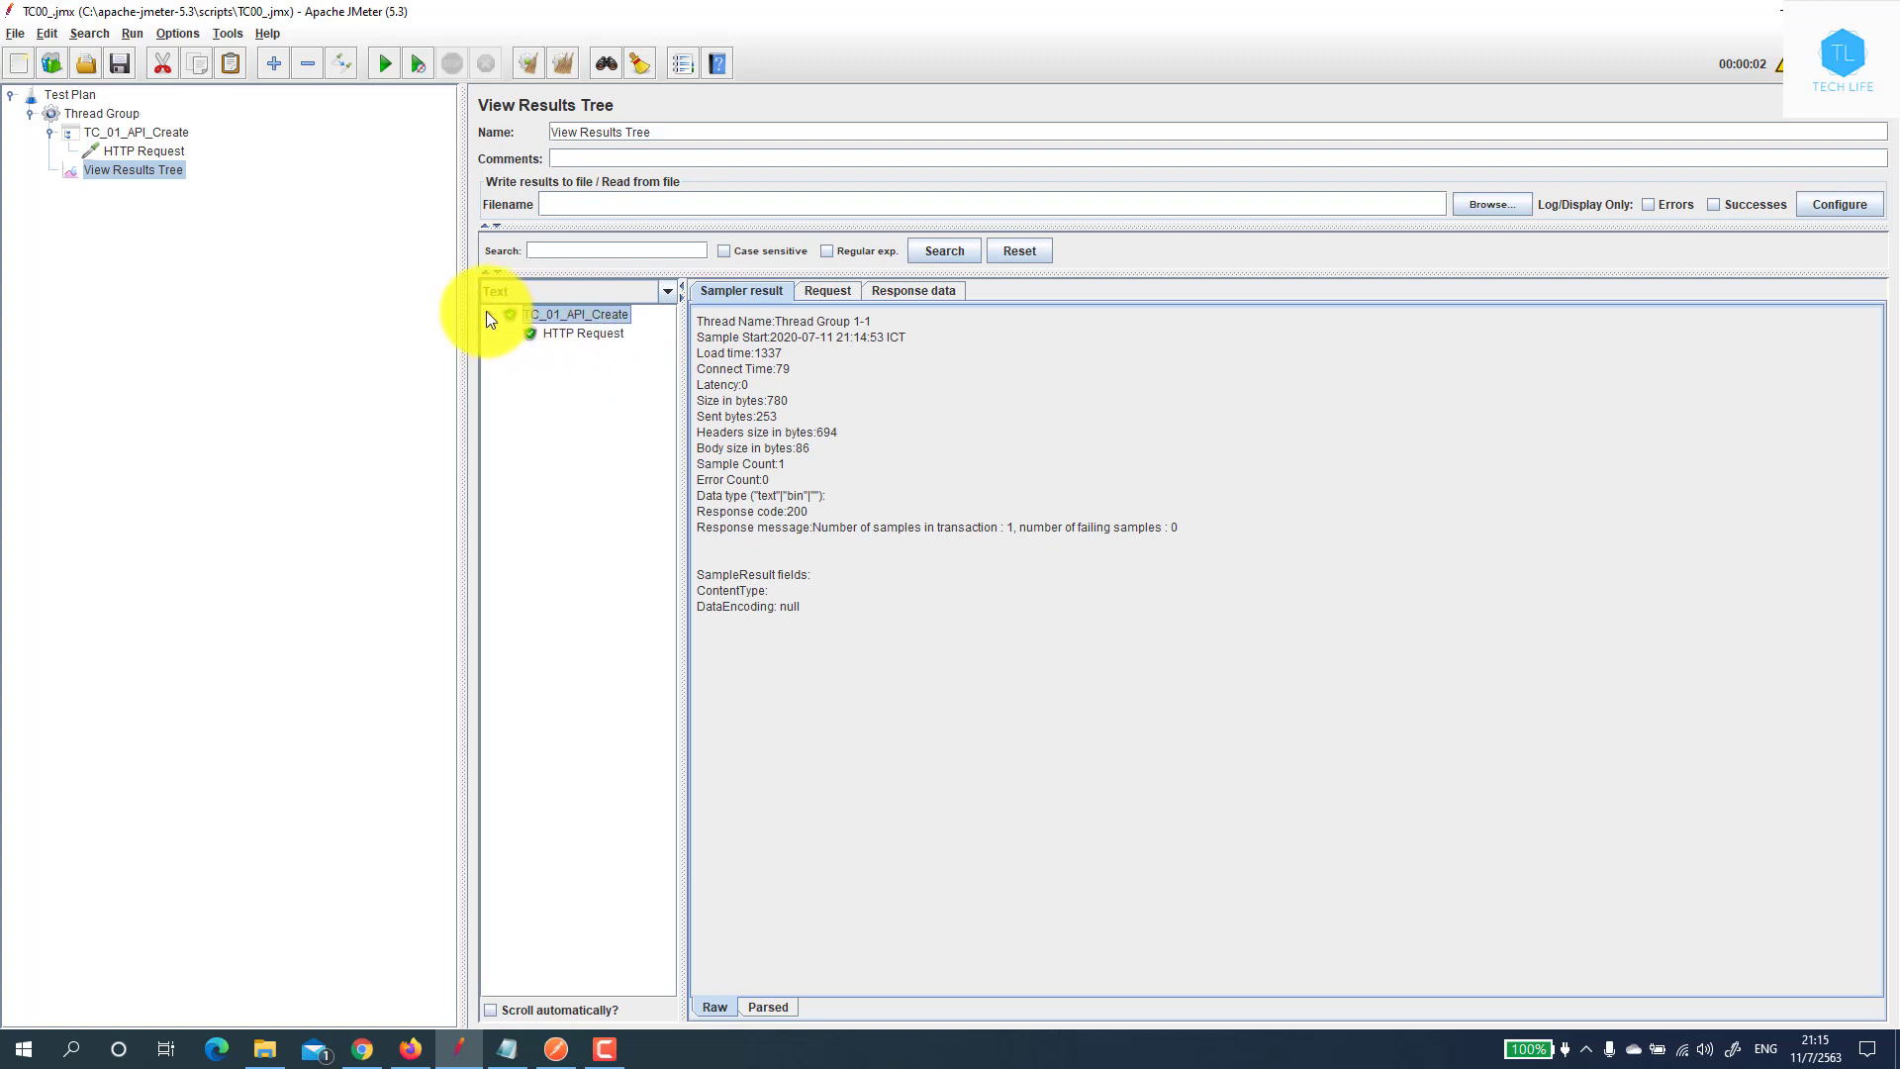
pyautogui.click(577, 335)
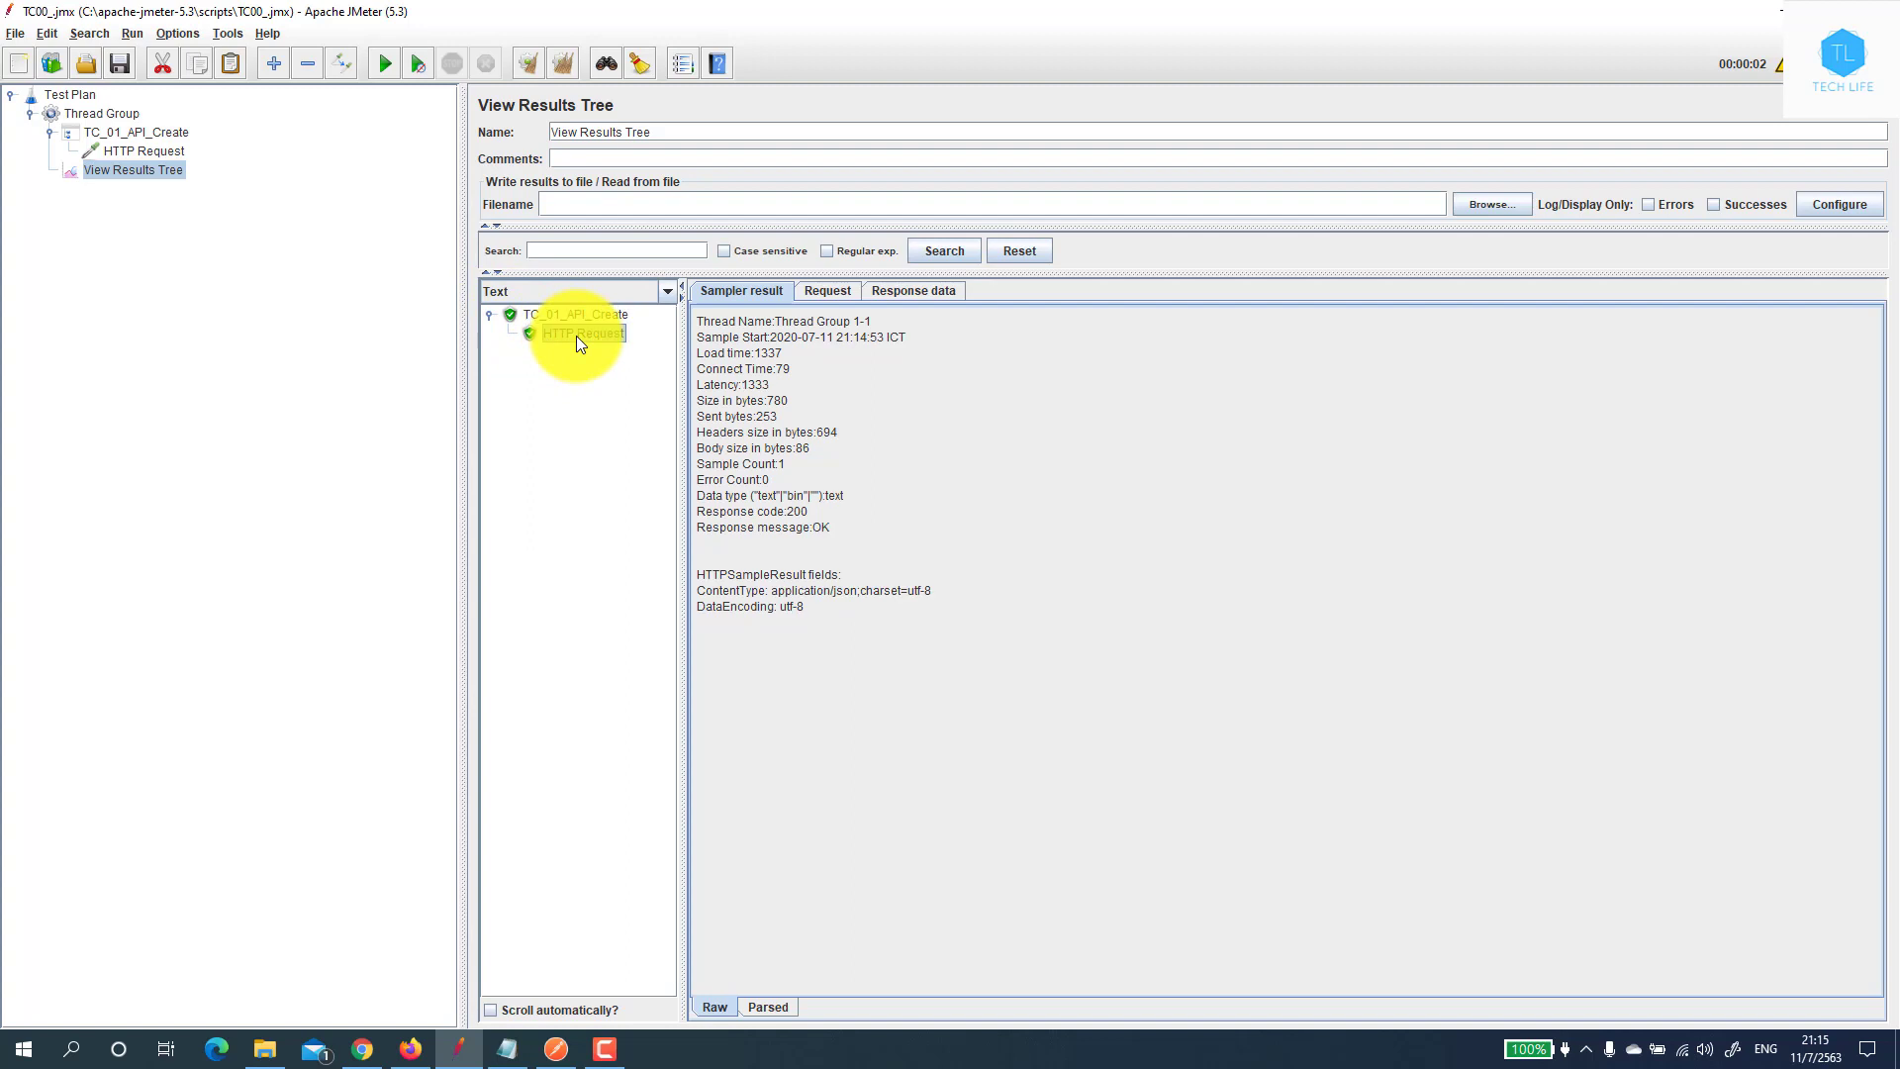
pyautogui.click(933, 293)
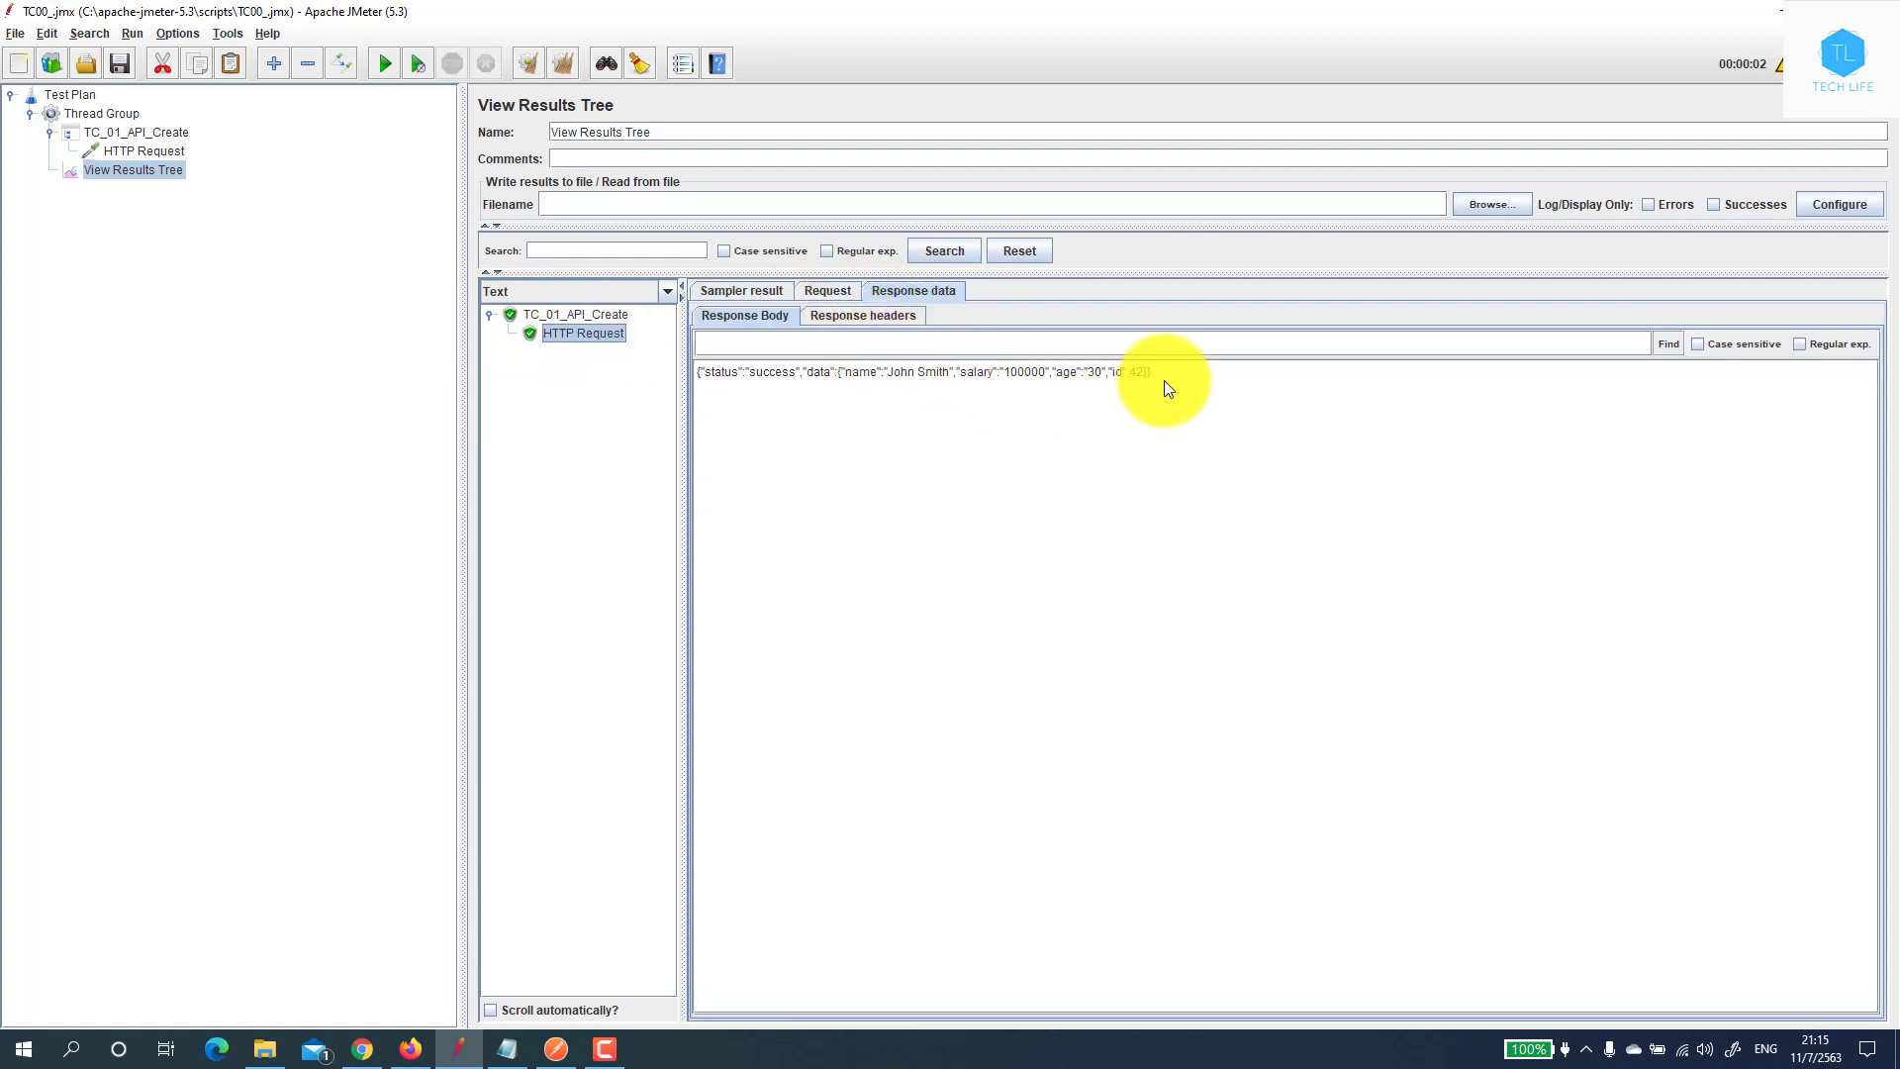
pyautogui.moveTo(1156, 376); pyautogui.dragTo(742, 360)
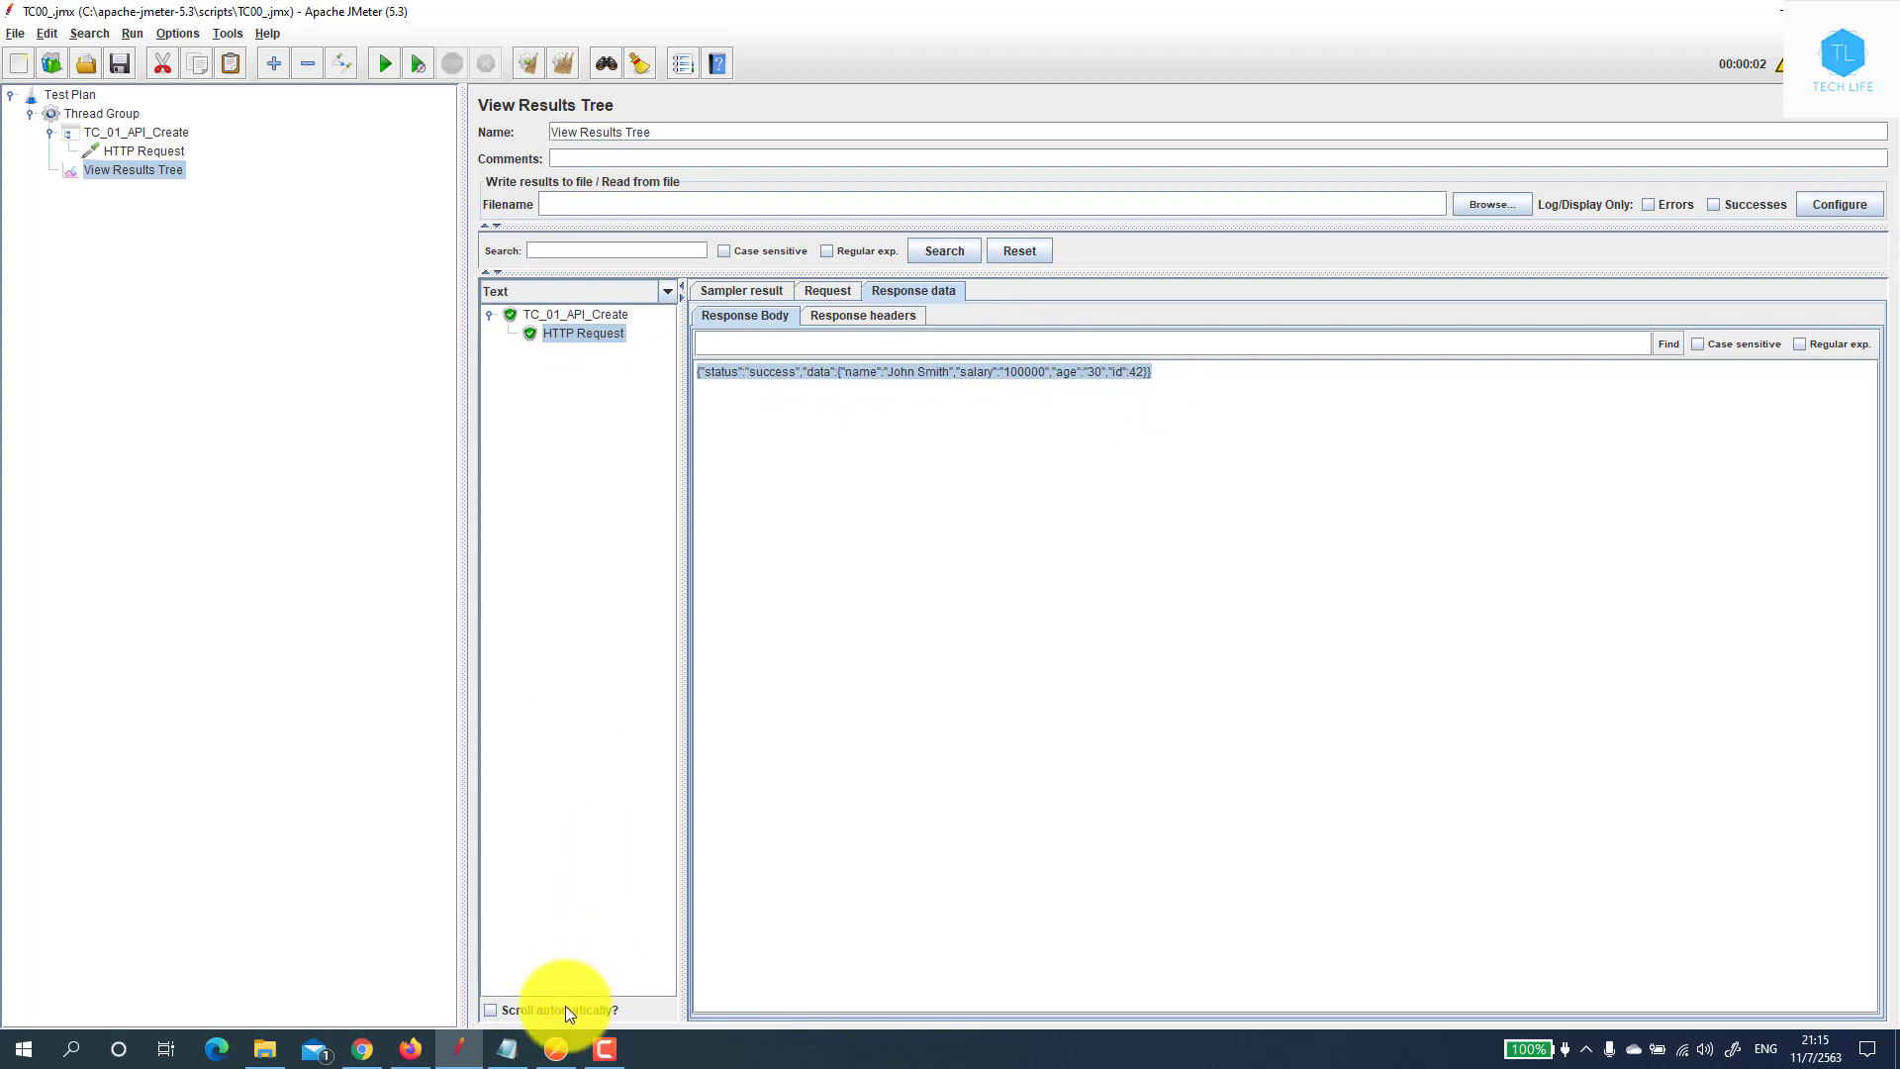
# Switch to Postman, resend the POST create request and examine its JSON response body for comparison
pyautogui.click(556, 1047)
pyautogui.moveTo(517, 868); pyautogui.dragTo(339, 690)
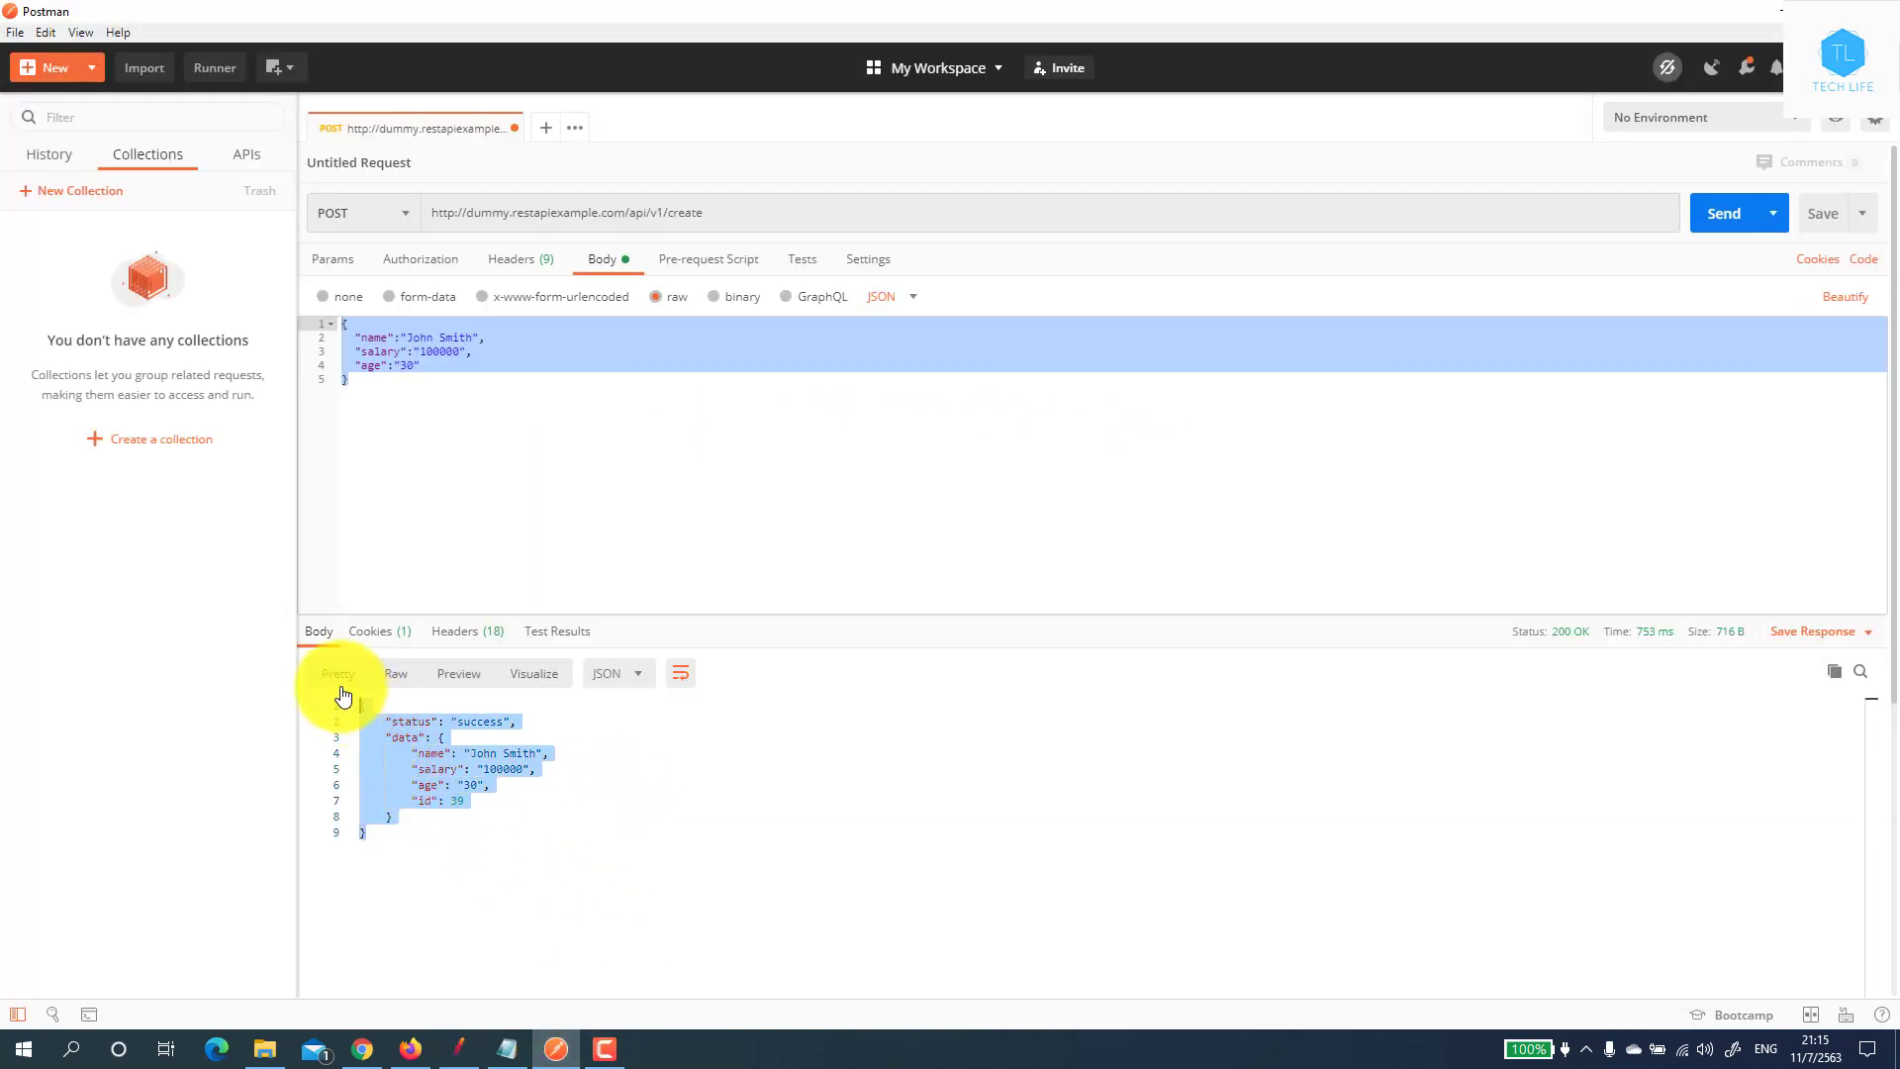
pyautogui.click(515, 851)
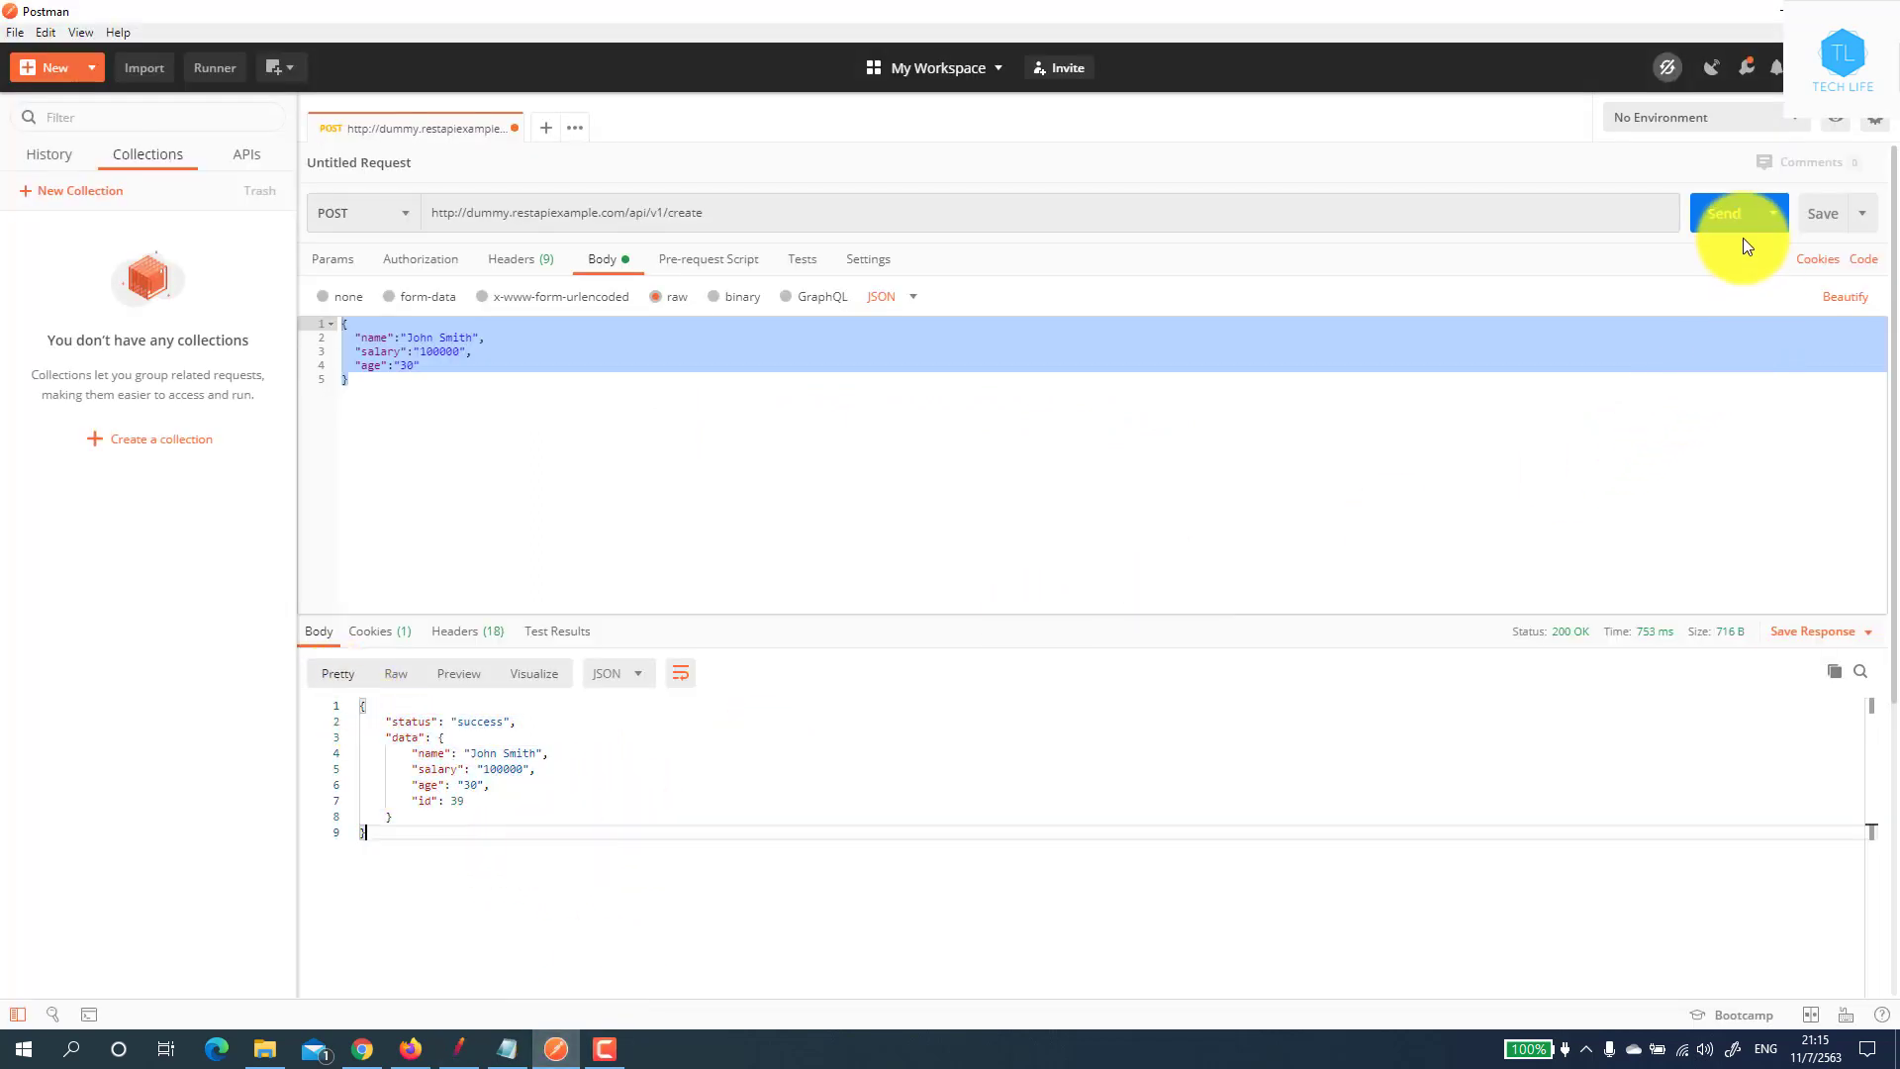
pyautogui.click(1722, 213)
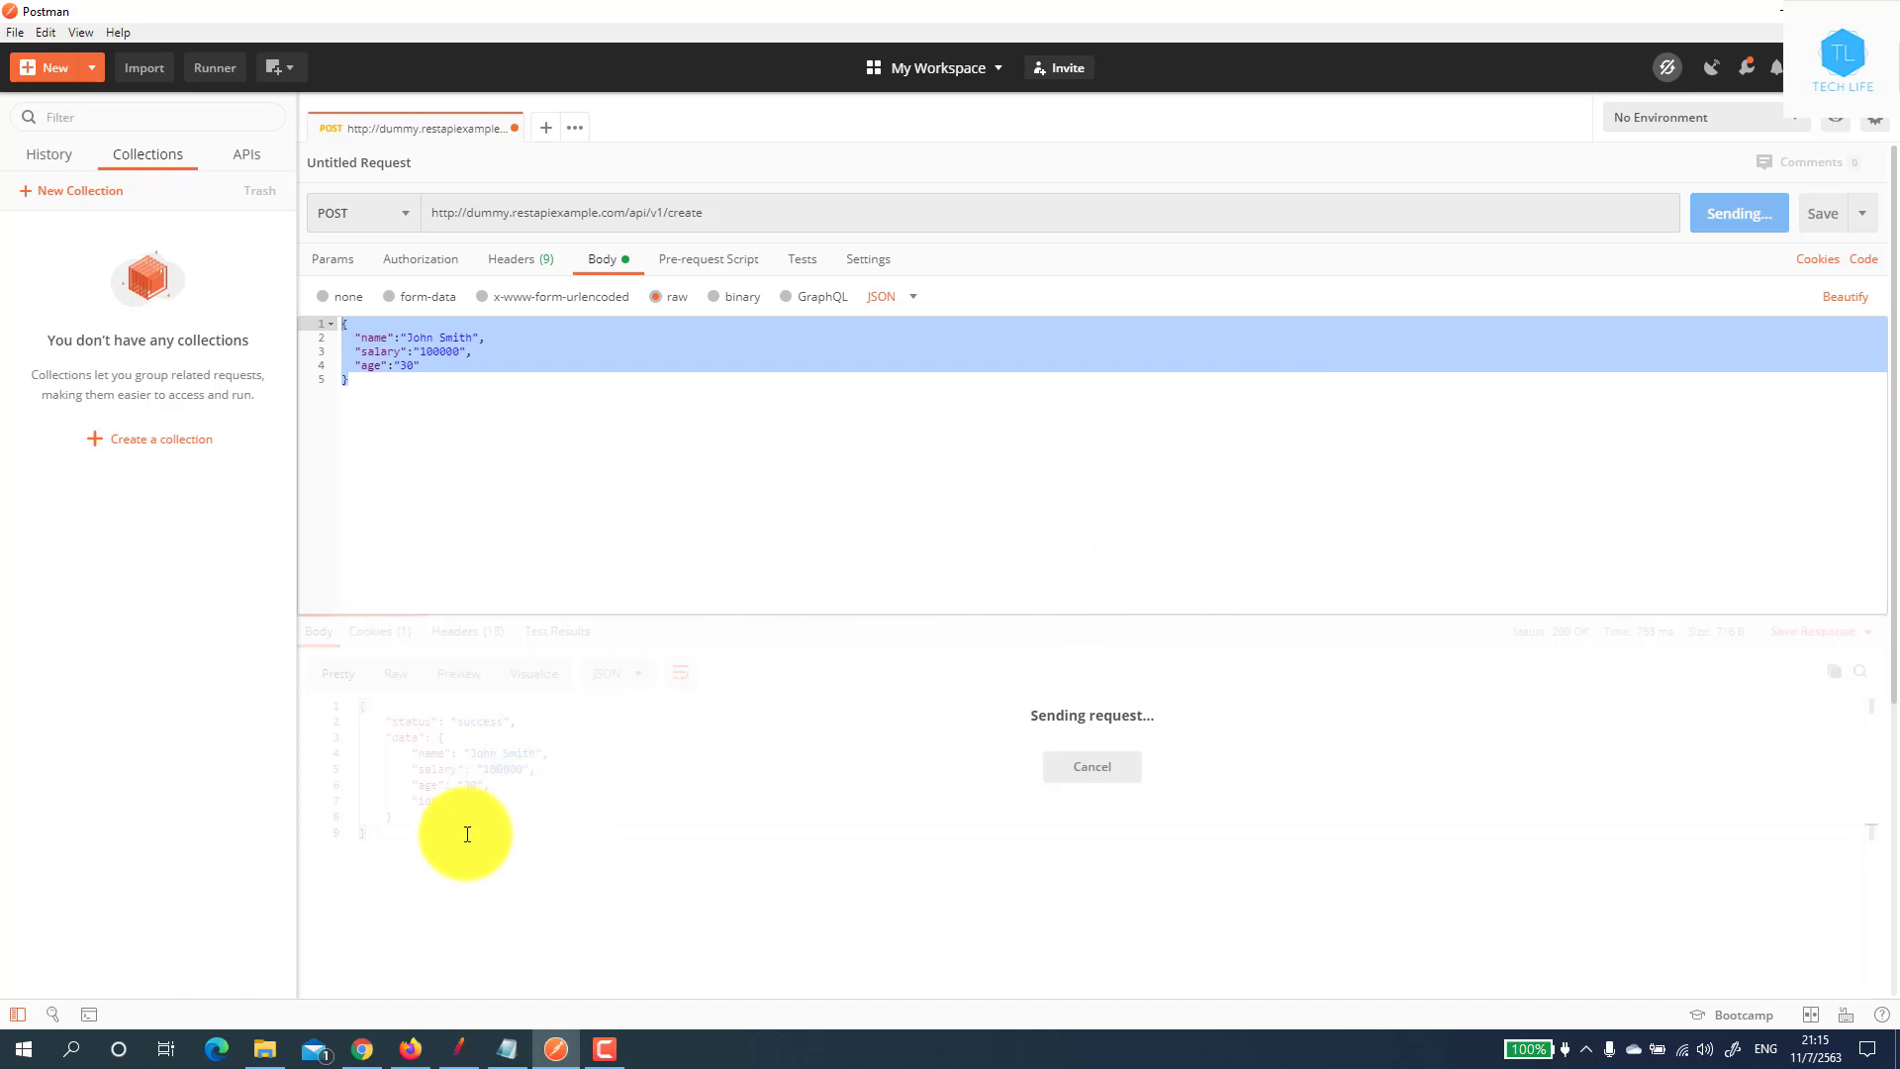
pyautogui.moveTo(501, 831); pyautogui.dragTo(318, 691)
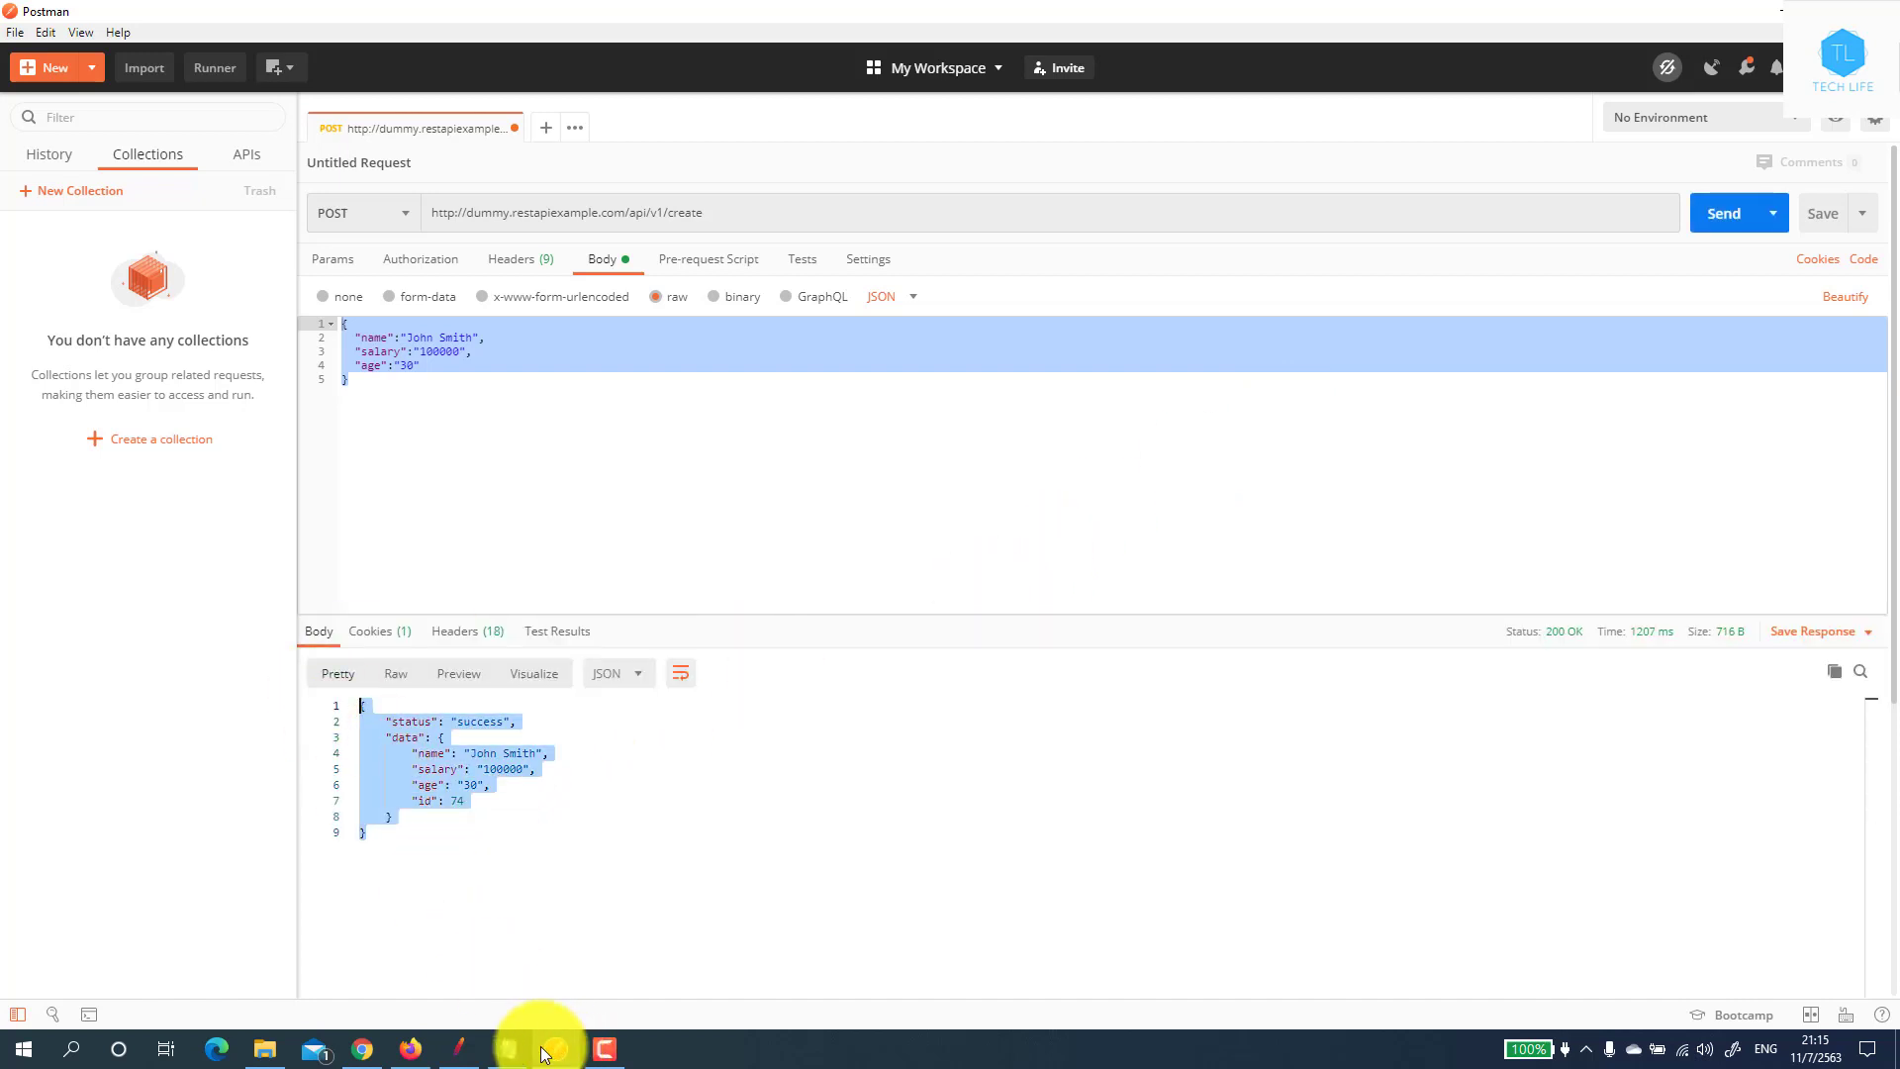
# Back in JMeter, run the test plan again and check the response body of the second run's HTTP Request sample
pyautogui.click(460, 1033)
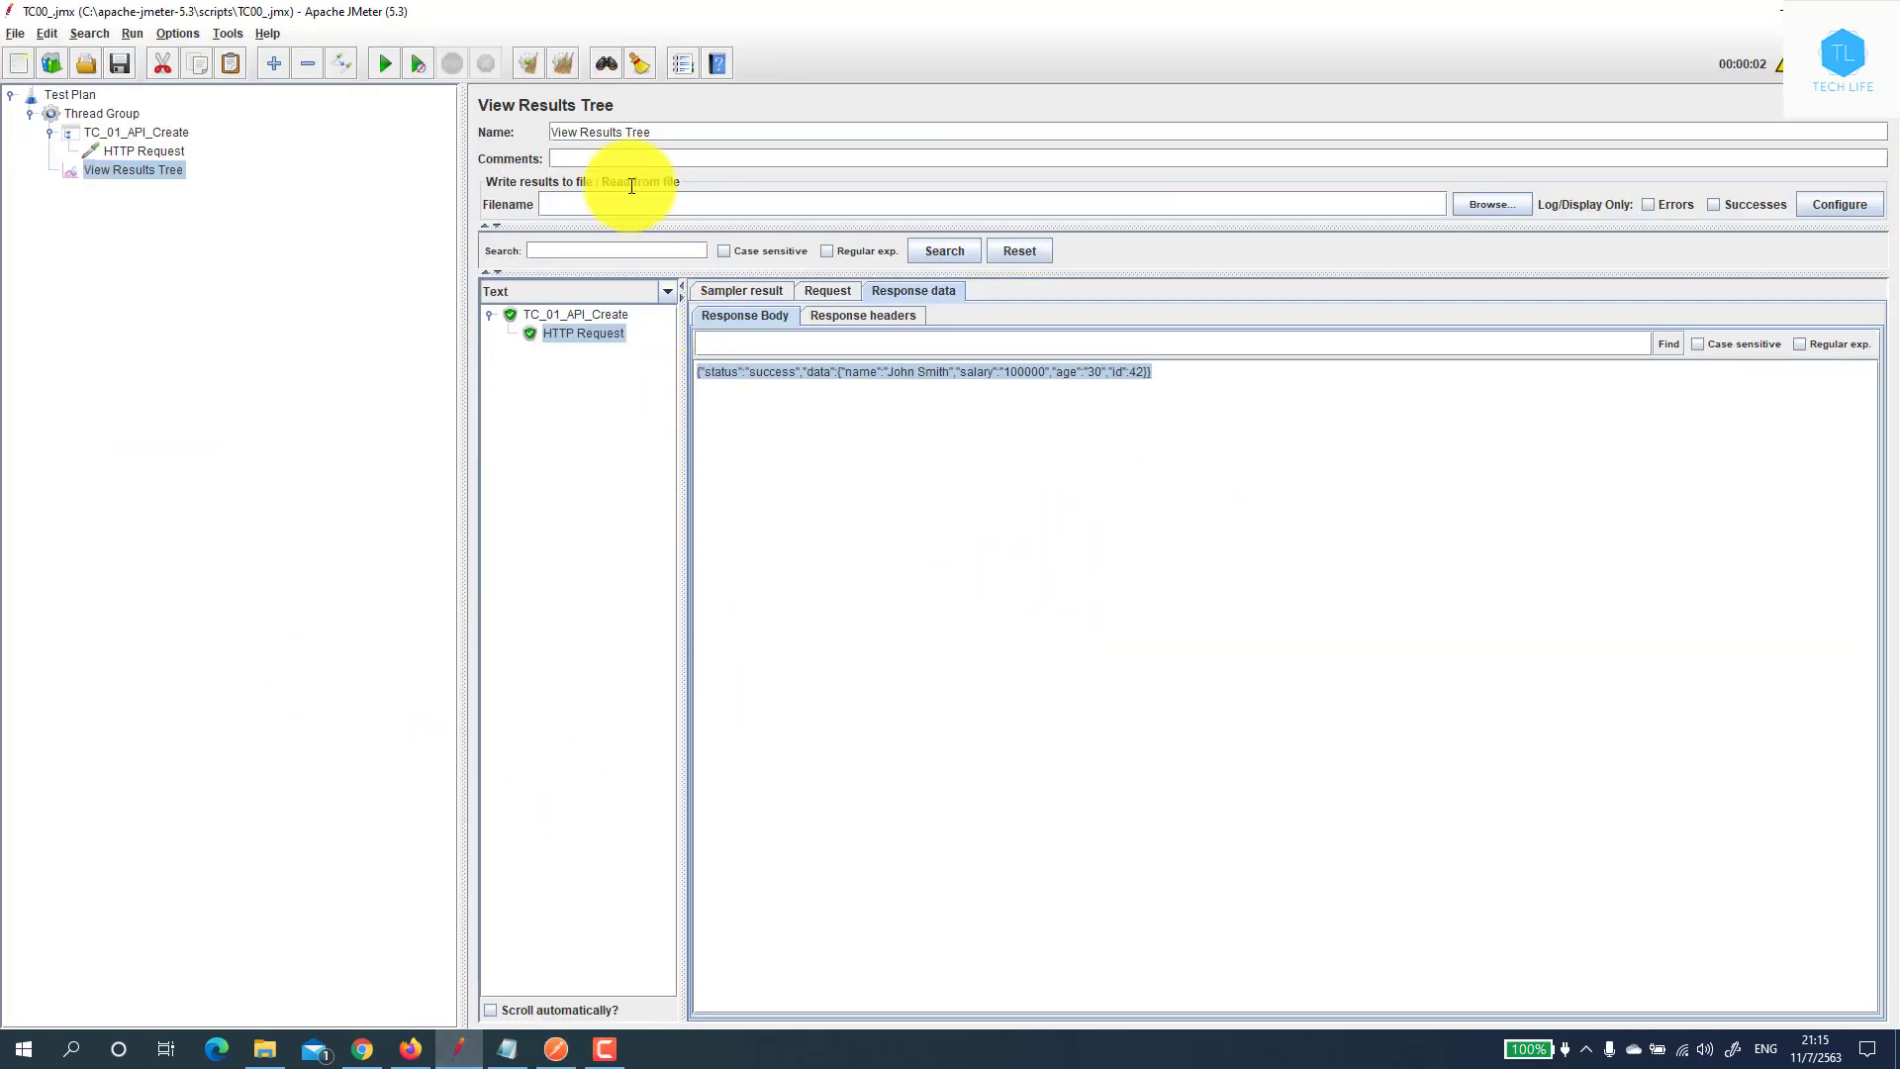
pyautogui.click(382, 61)
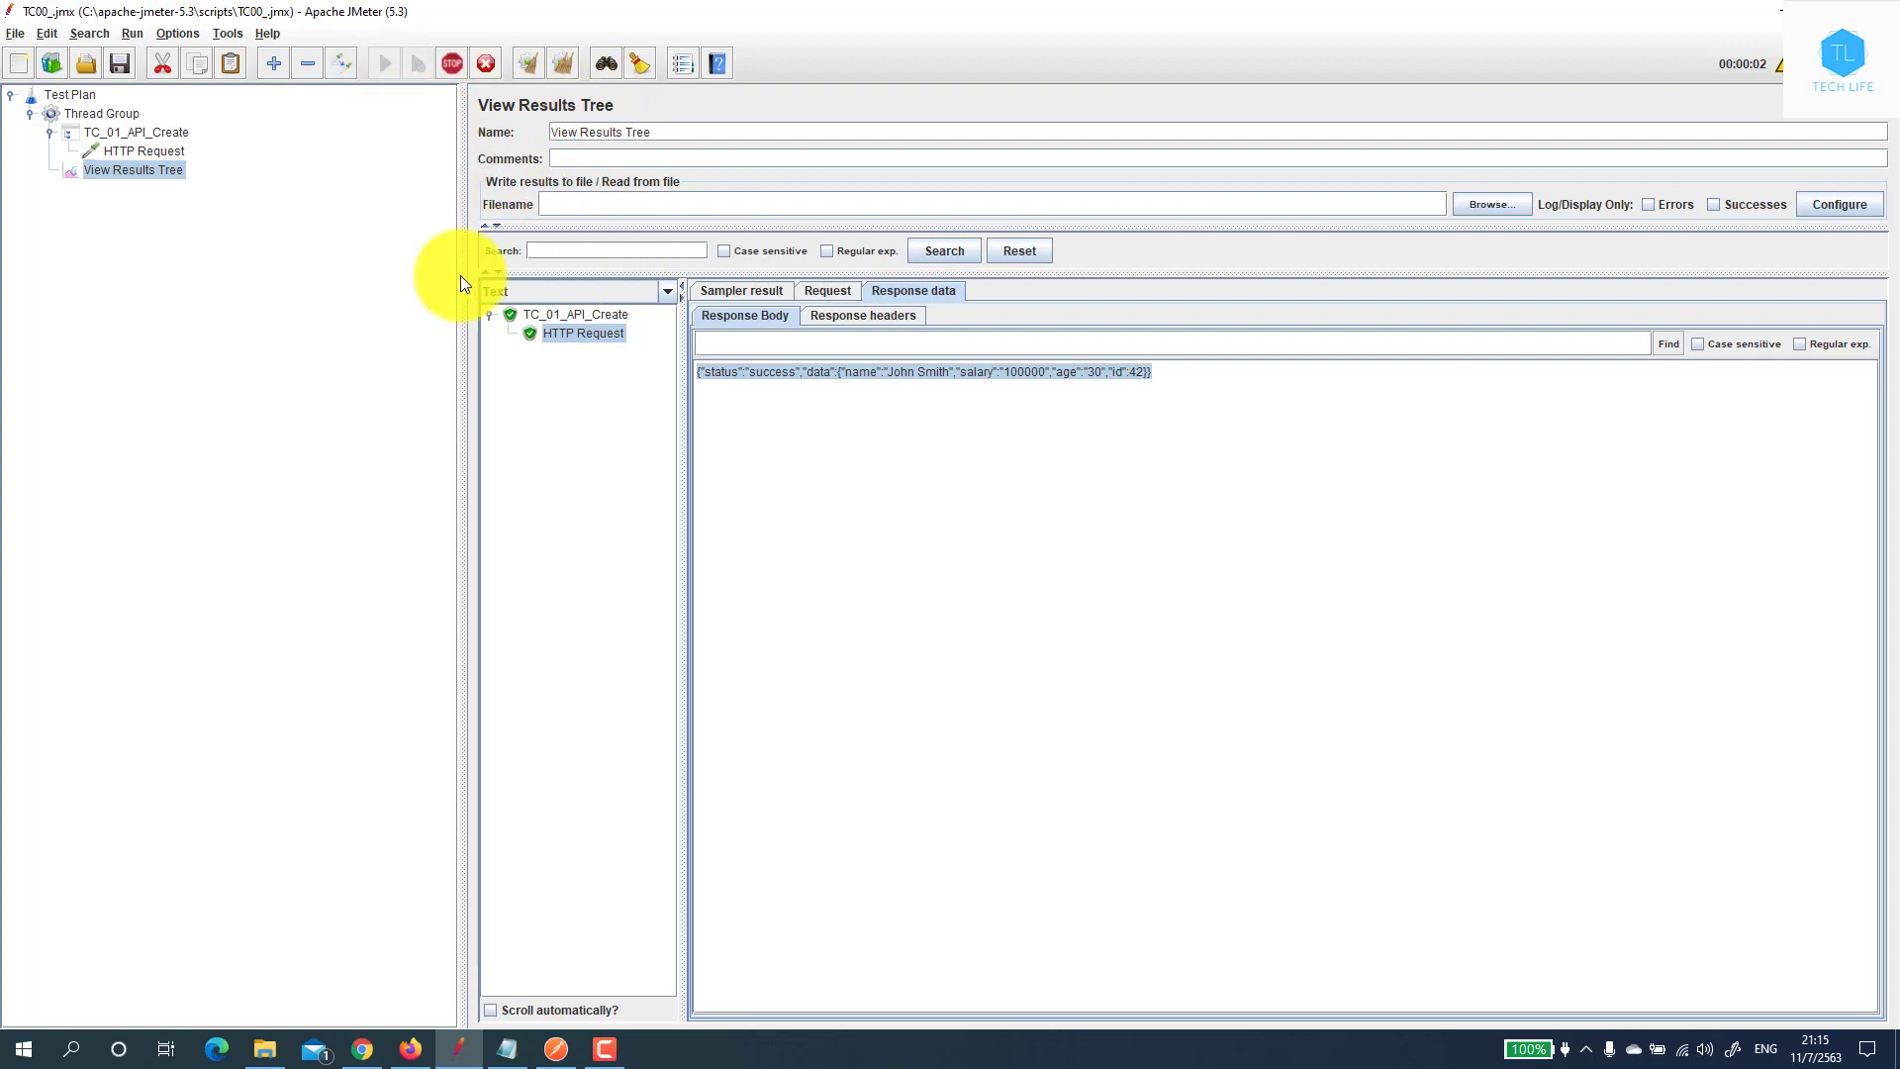
pyautogui.click(491, 354)
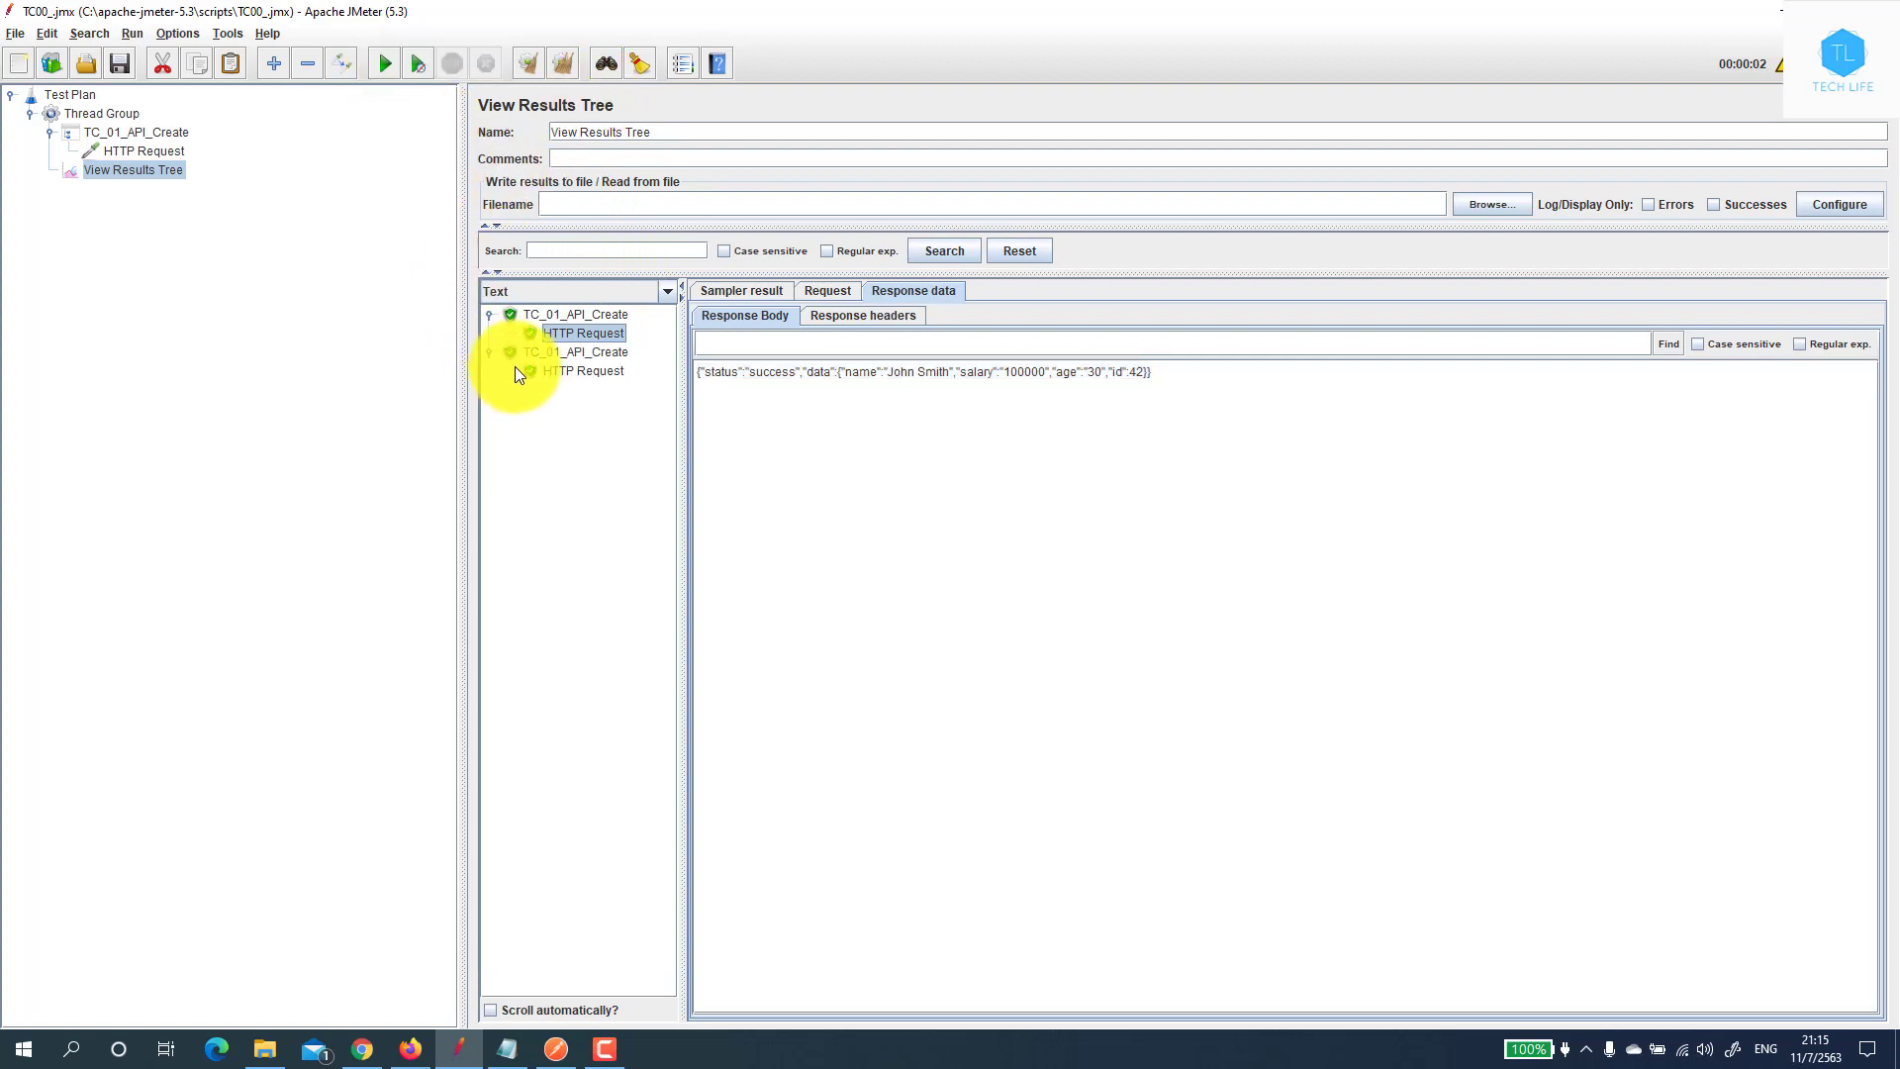
pyautogui.click(531, 371)
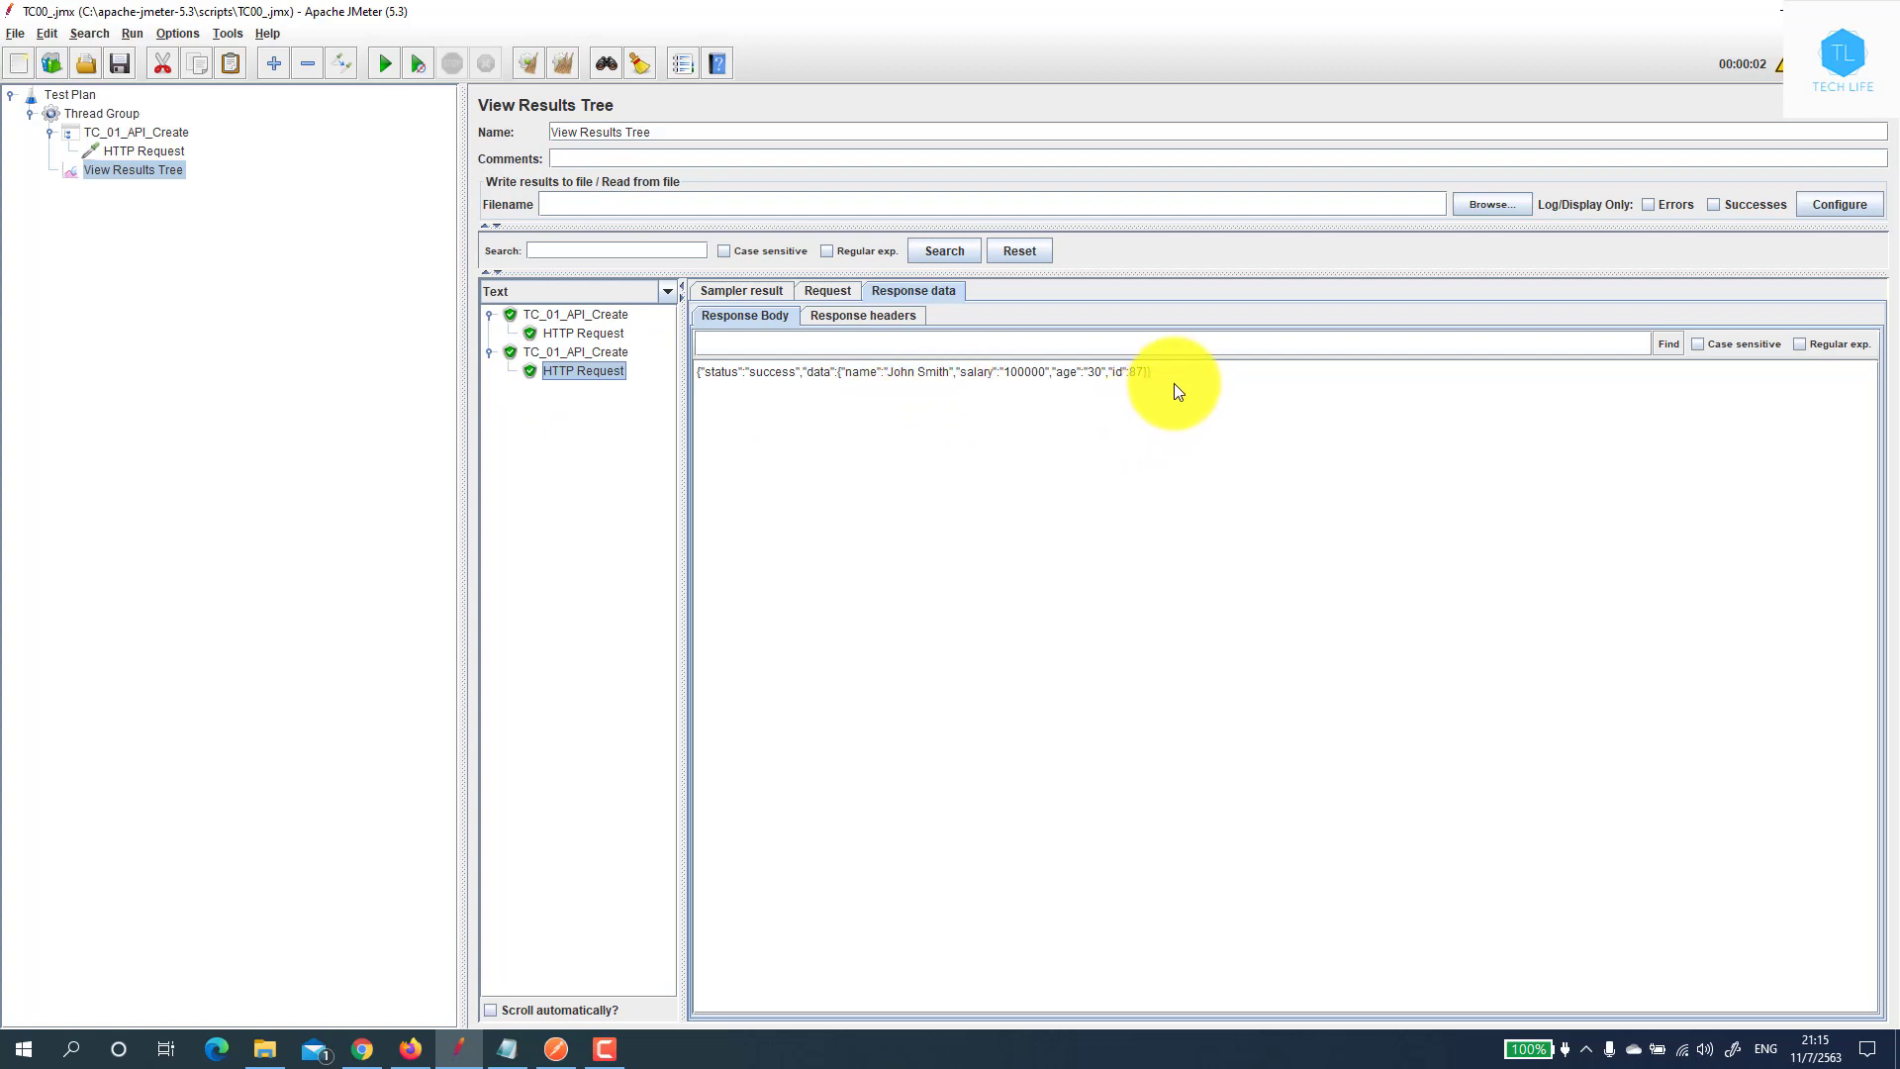
pyautogui.moveTo(1177, 391); pyautogui.dragTo(819, 343)
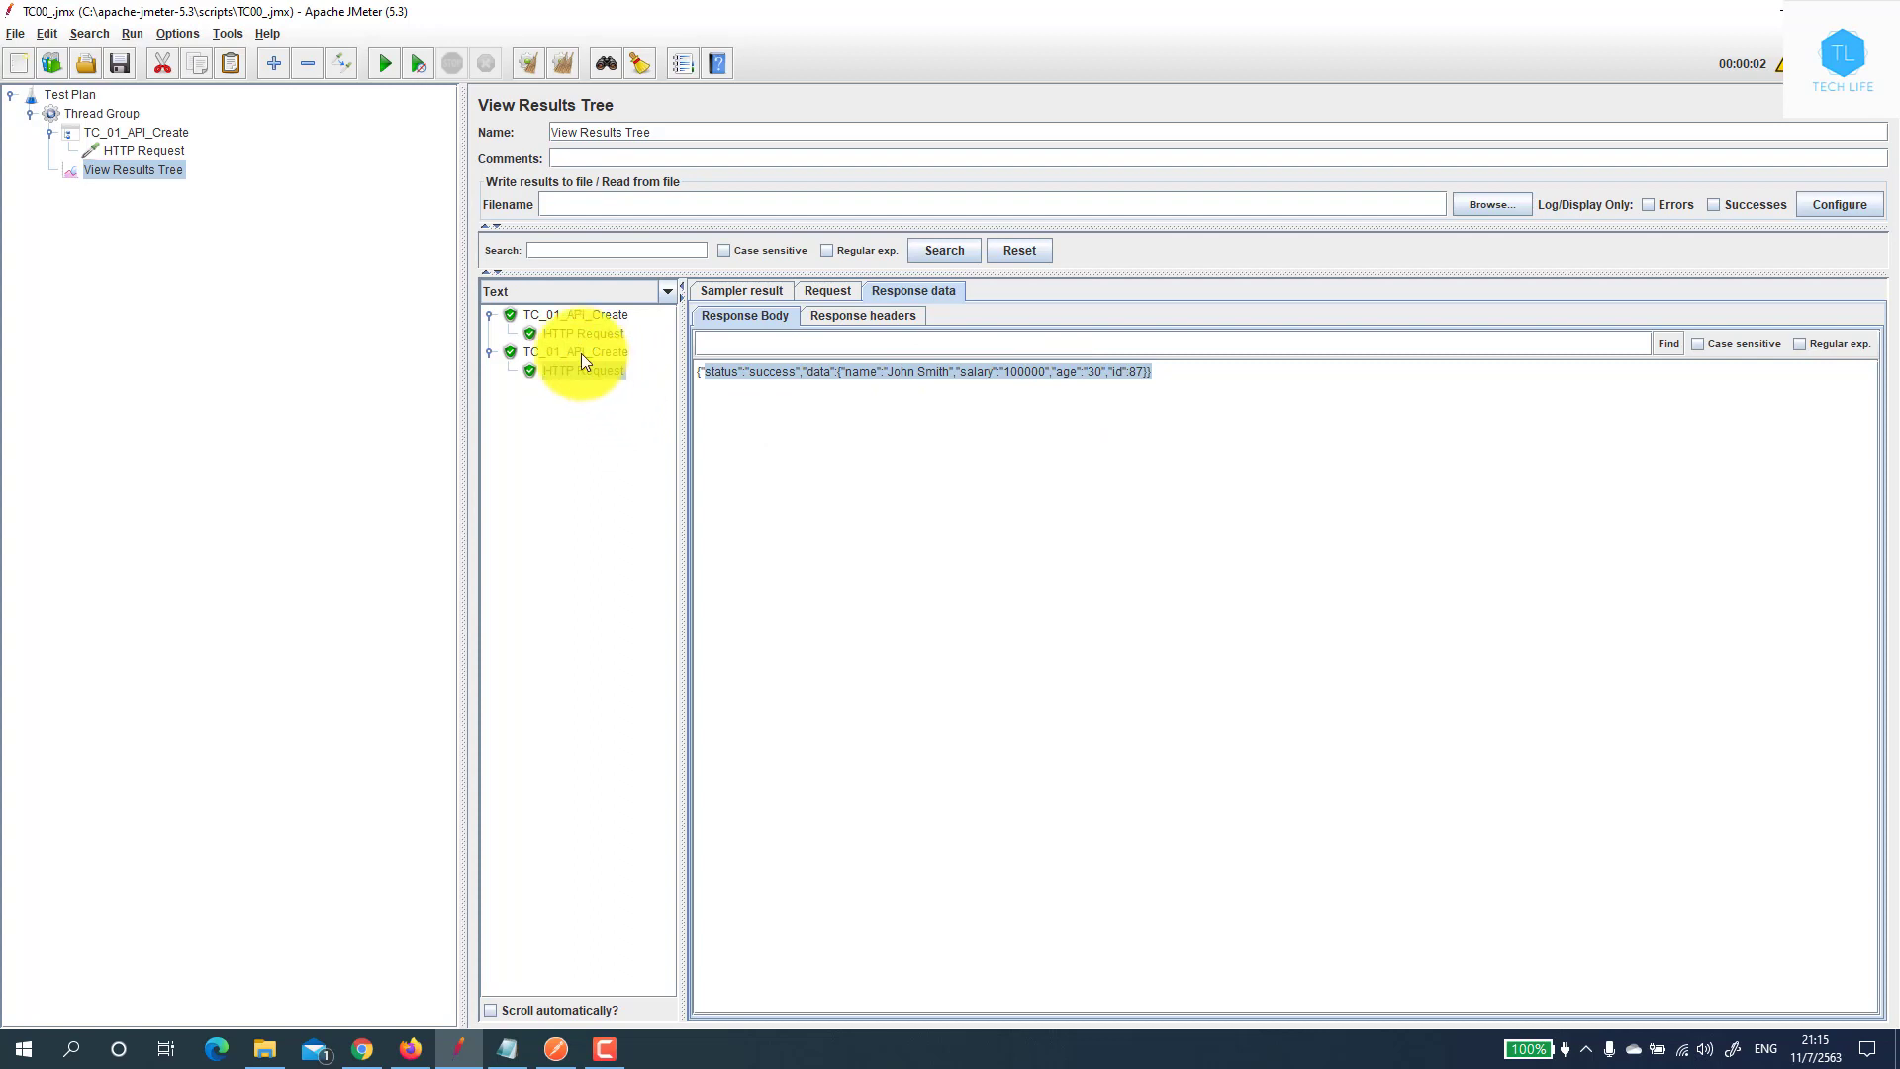
pyautogui.click(573, 315)
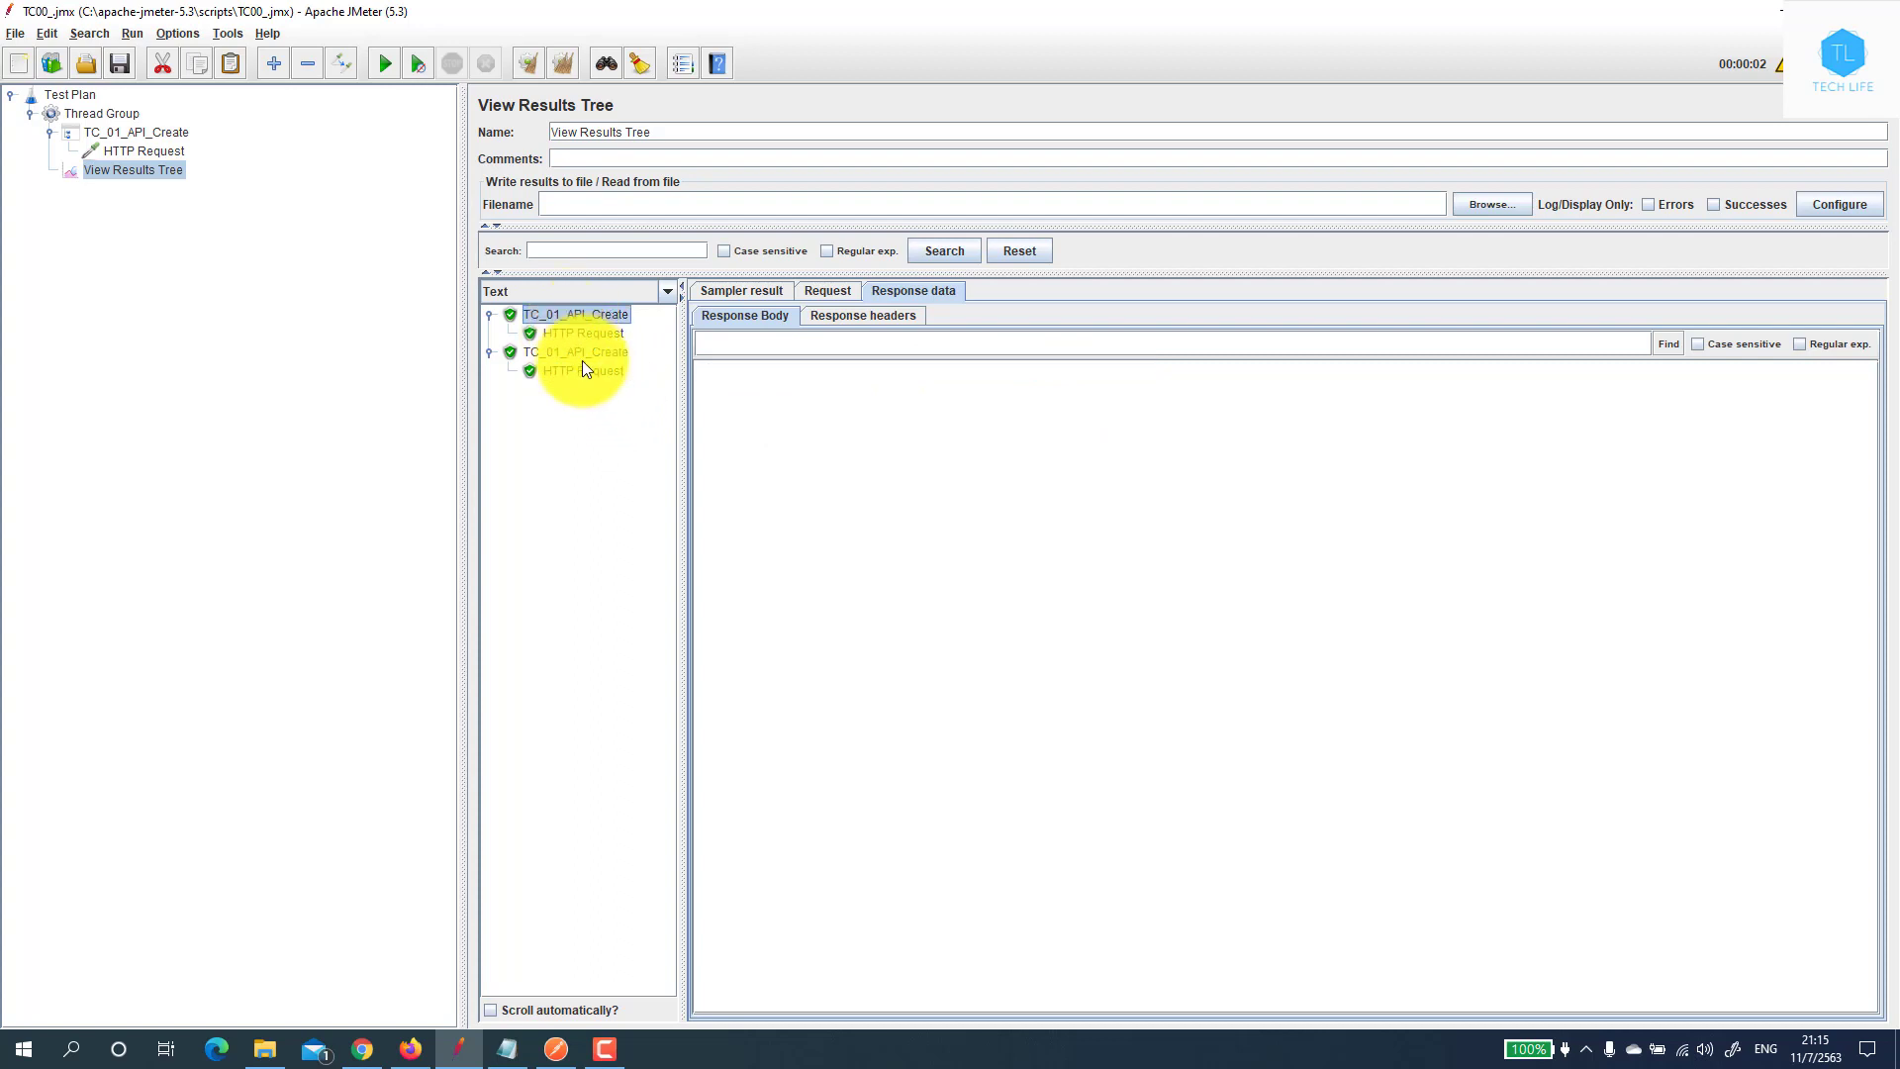
# Clear all previous test results and set the Thread Group's loop count to 10
pyautogui.click(552, 68)
pyautogui.click(163, 138)
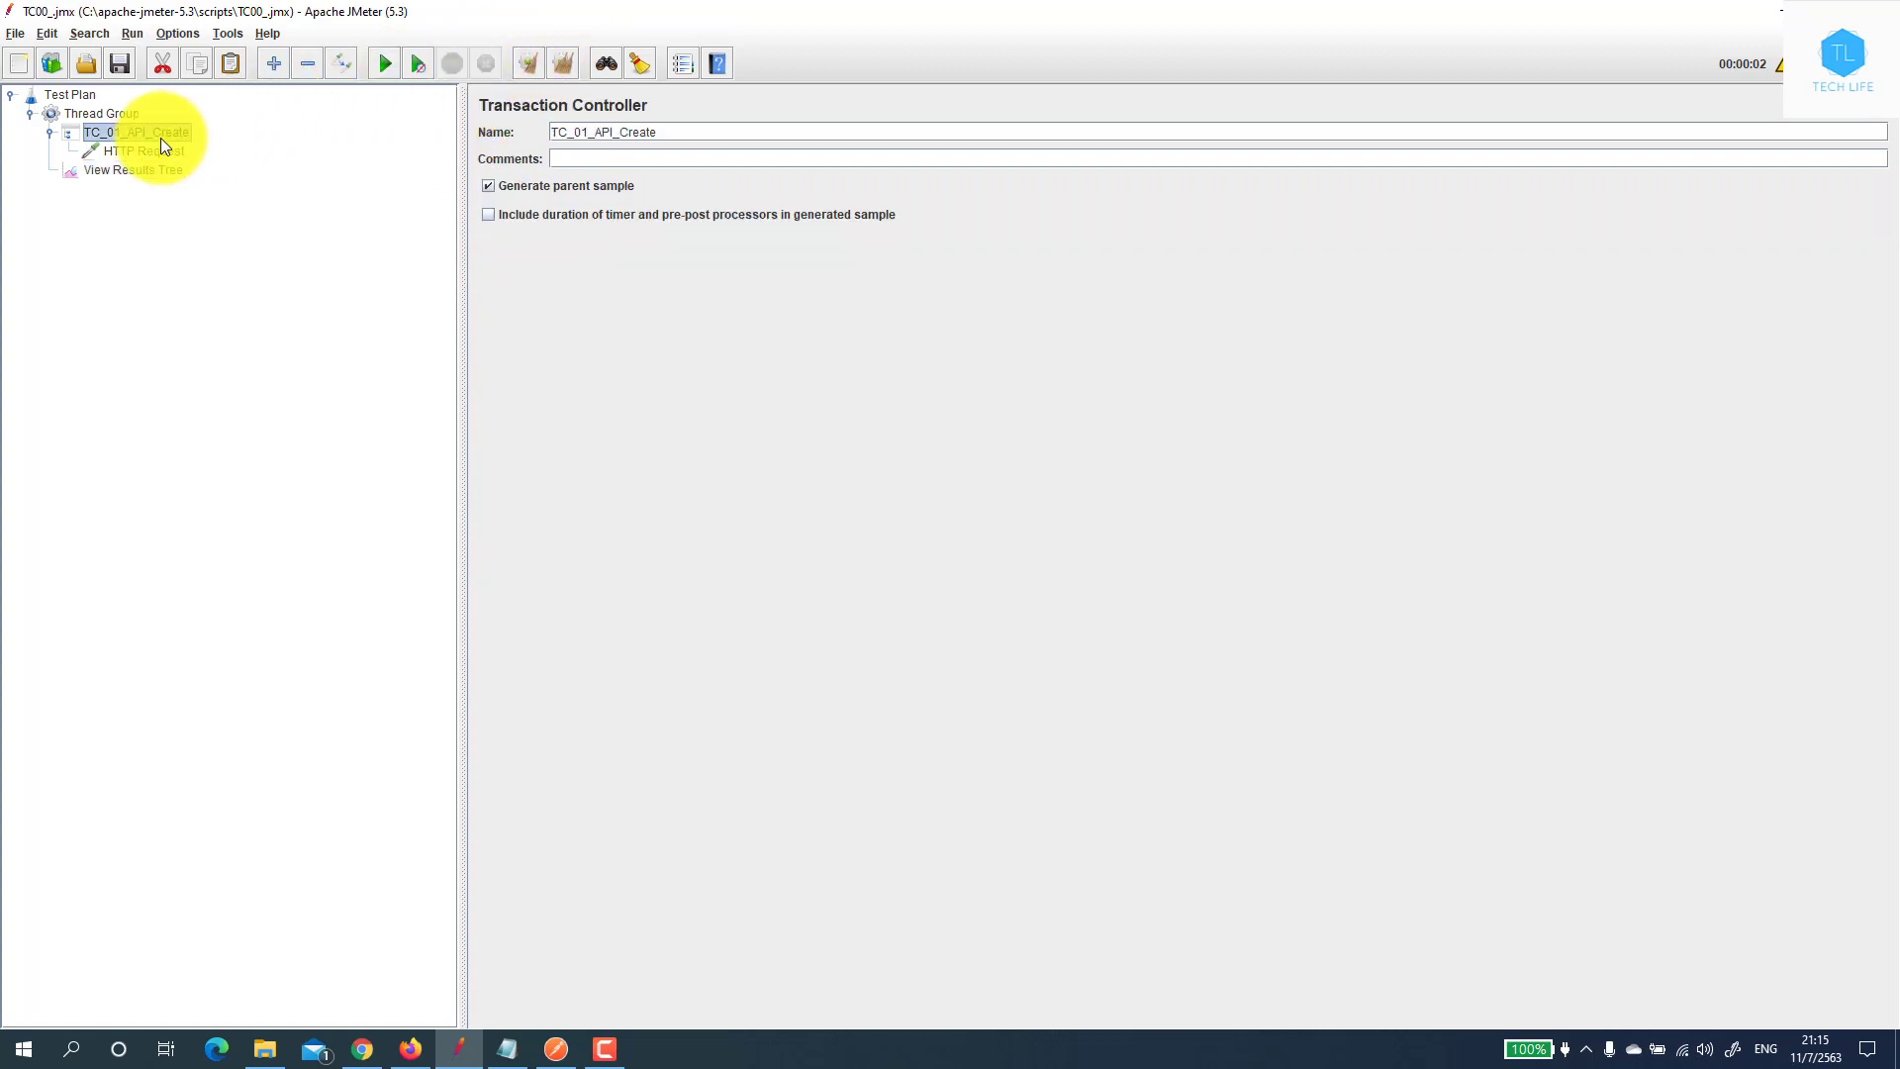
pyautogui.click(124, 116)
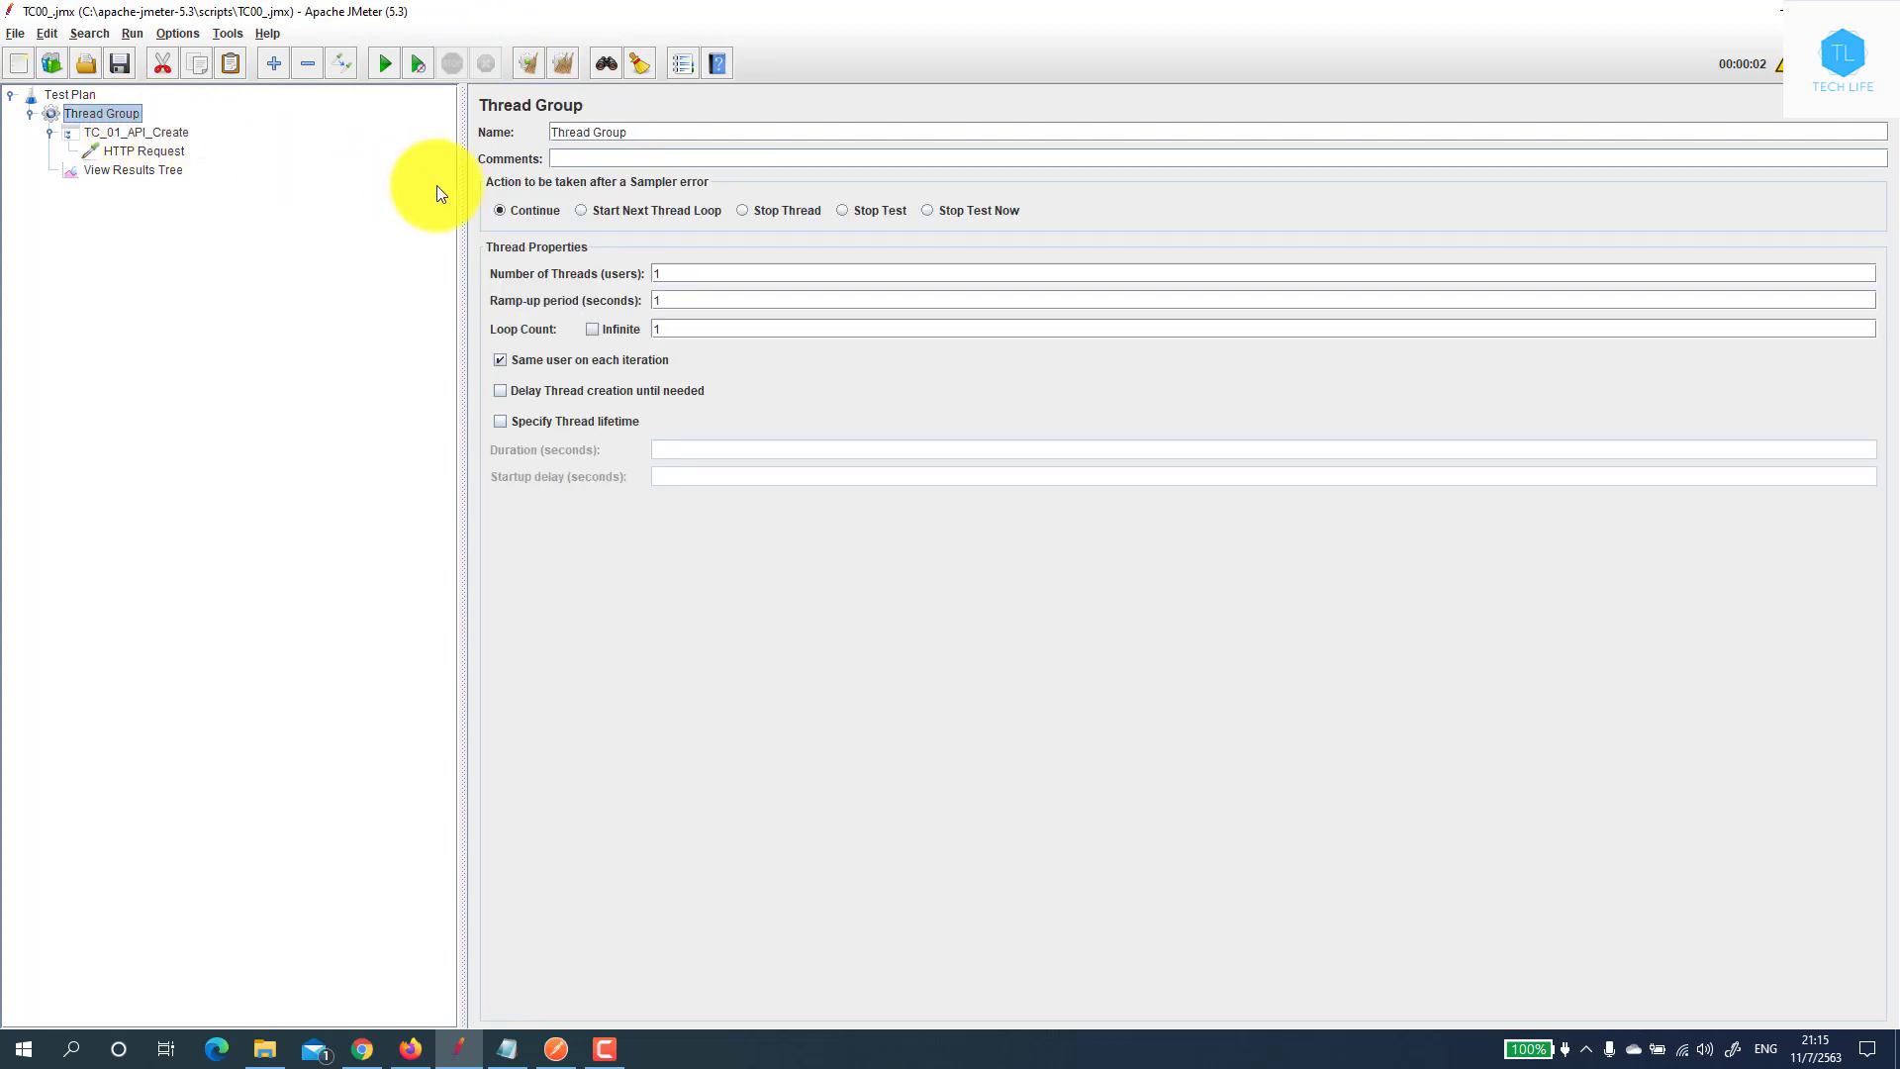
pyautogui.click(740, 333)
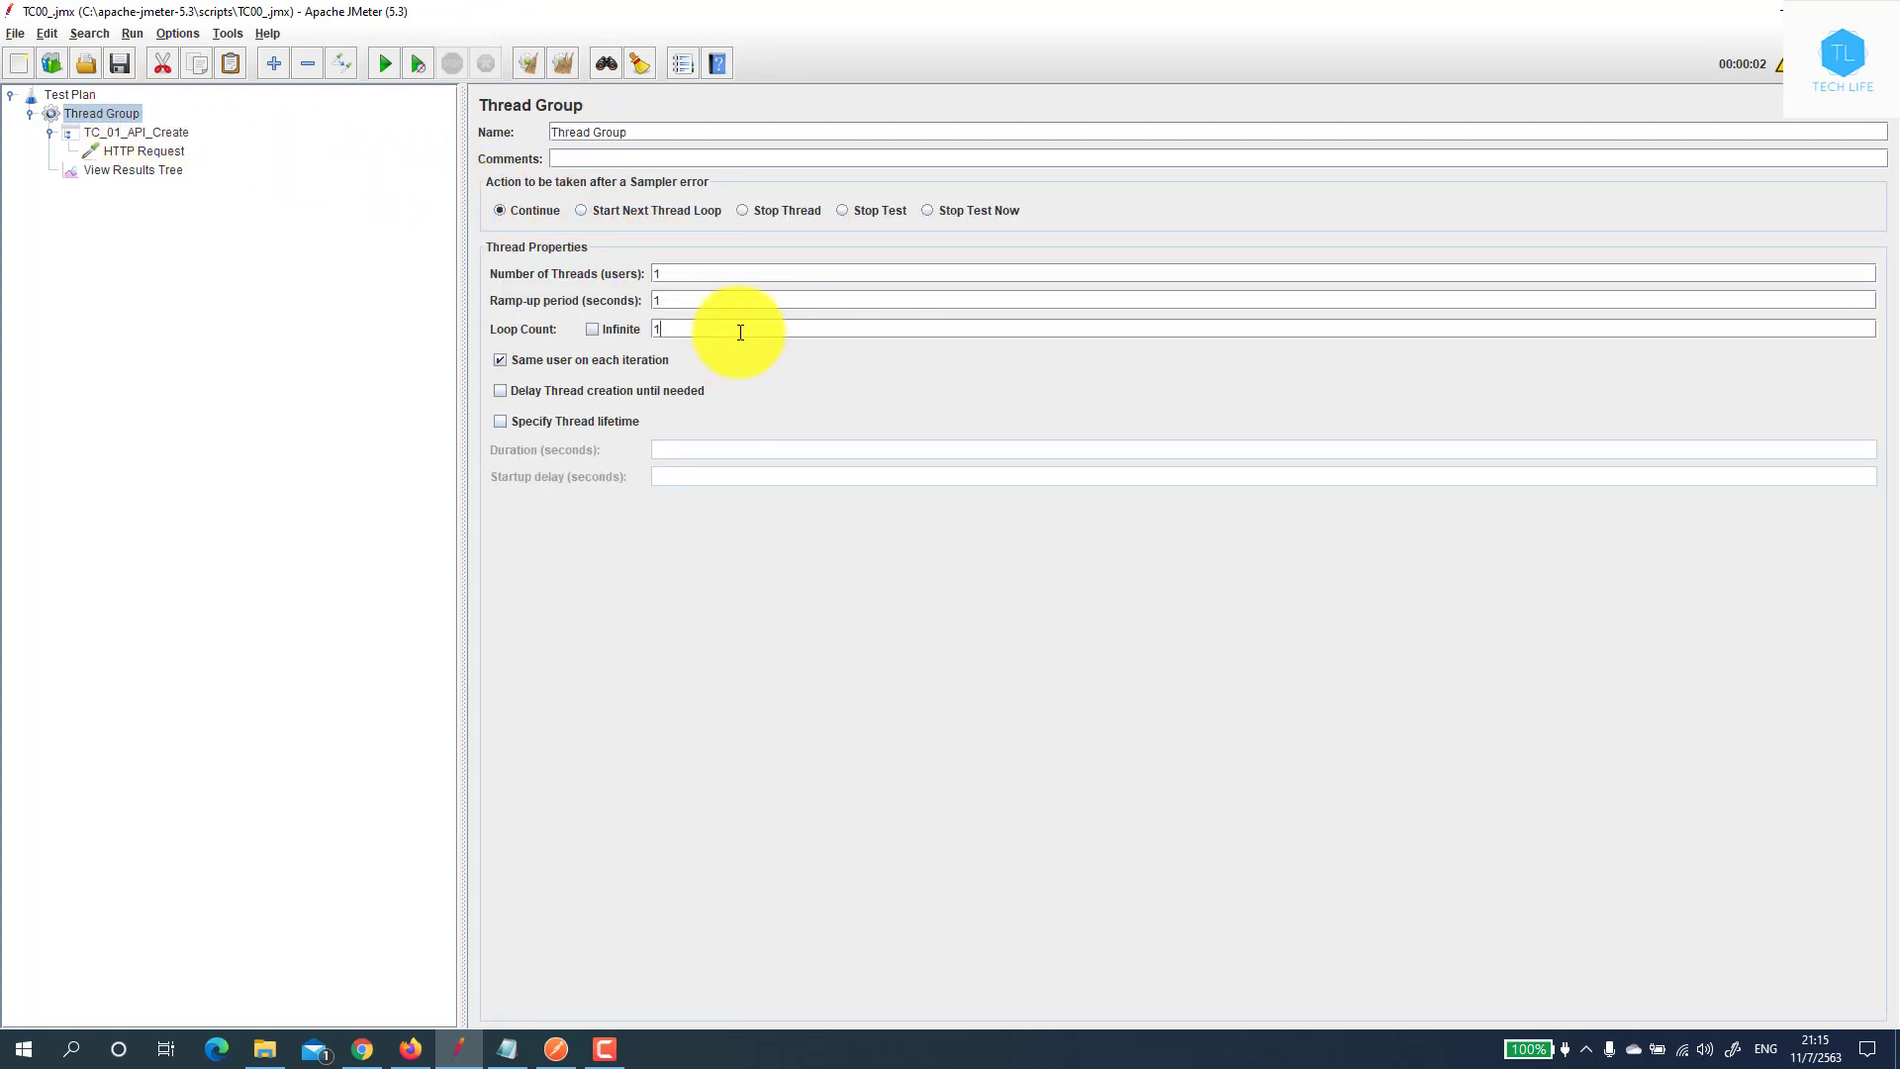
pyautogui.write('0')
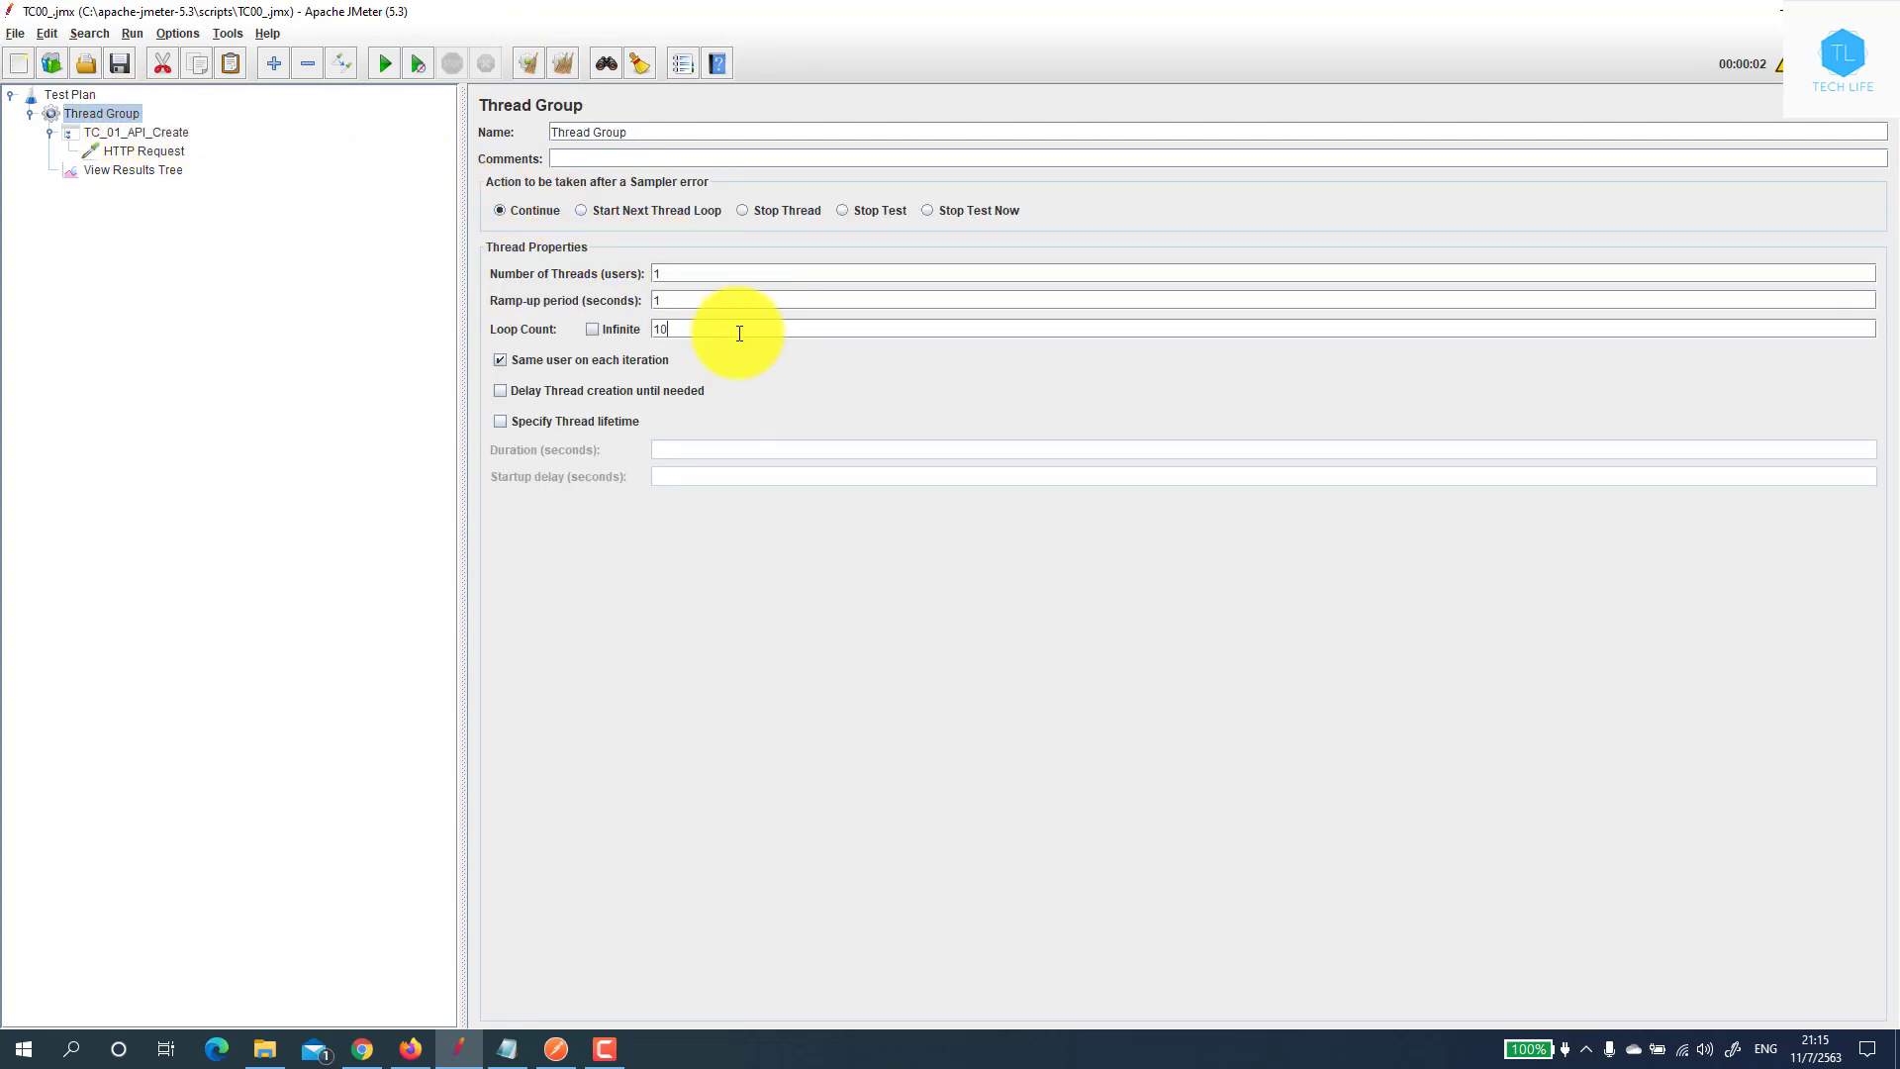
# Run the looped test plan and bring up its samples in View Results Tree
pyautogui.click(136, 169)
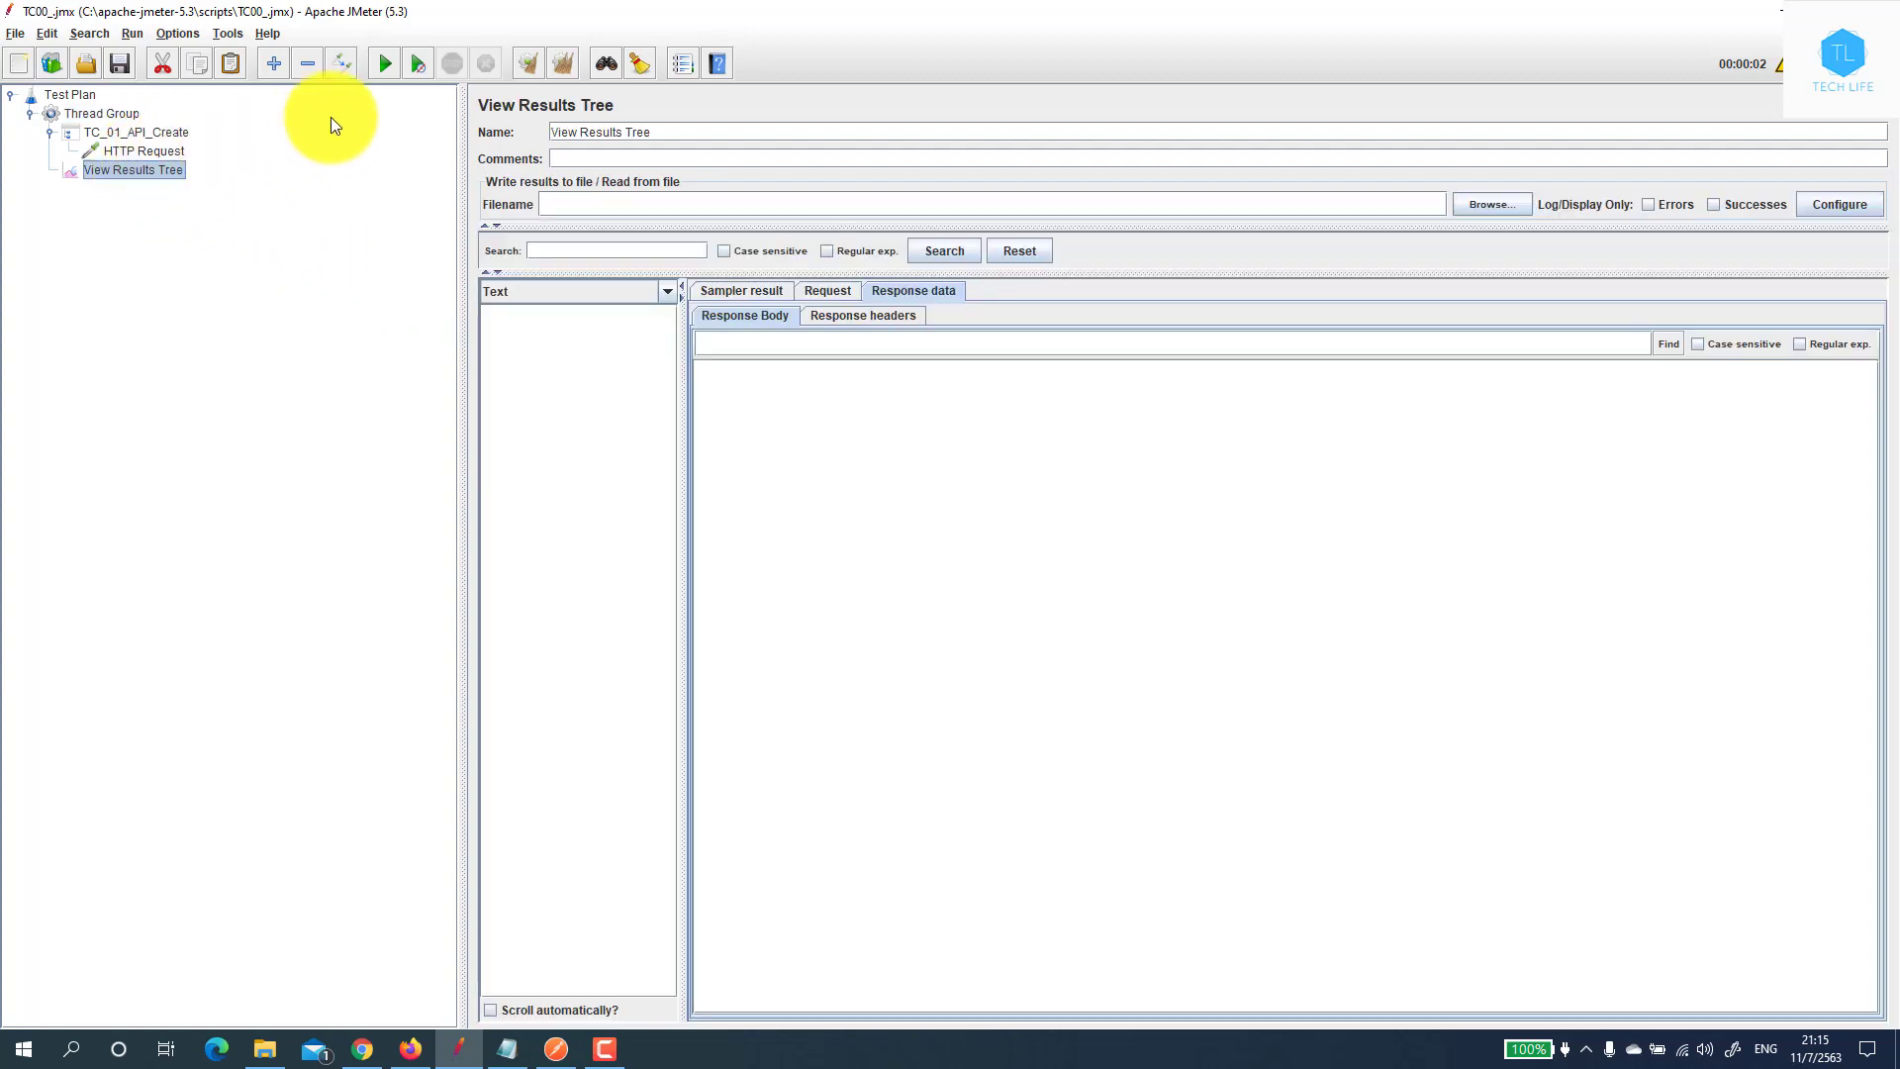
pyautogui.click(383, 63)
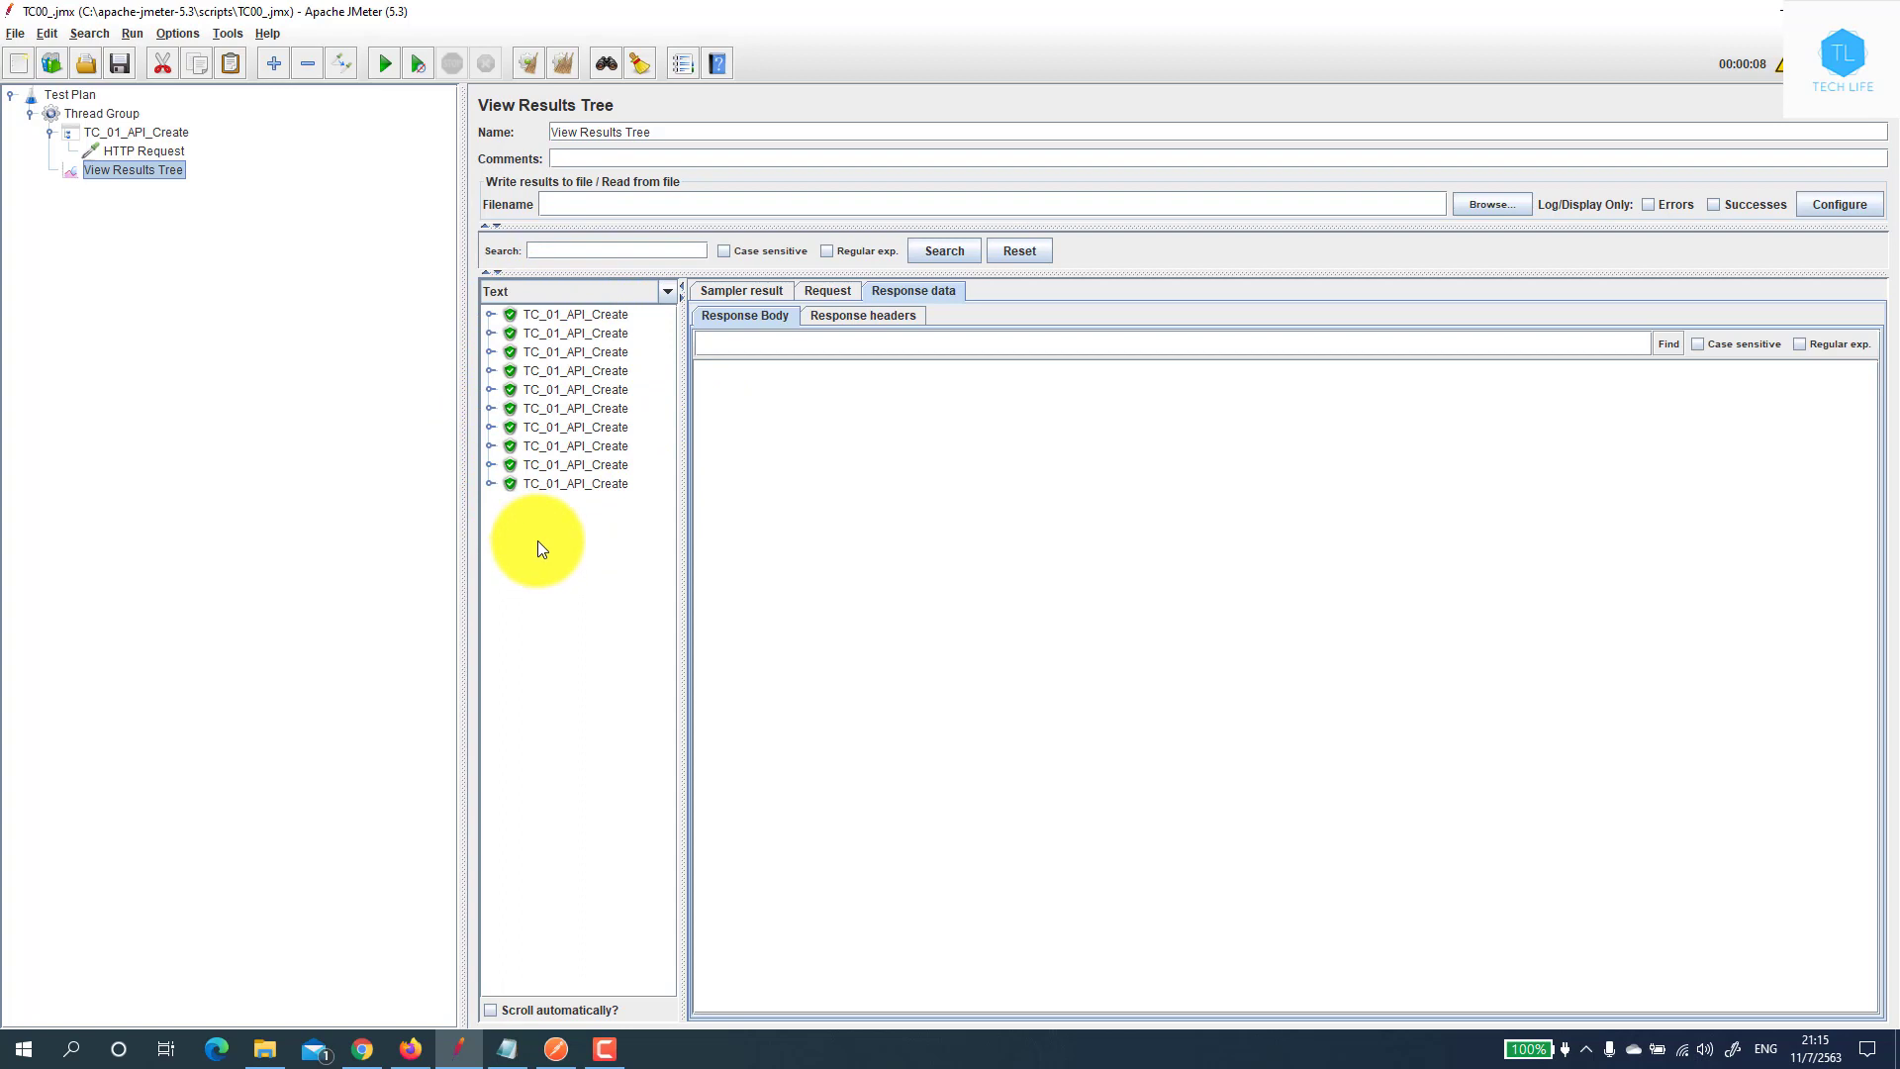
pyautogui.click(166, 151)
pyautogui.click(156, 132)
pyautogui.click(150, 169)
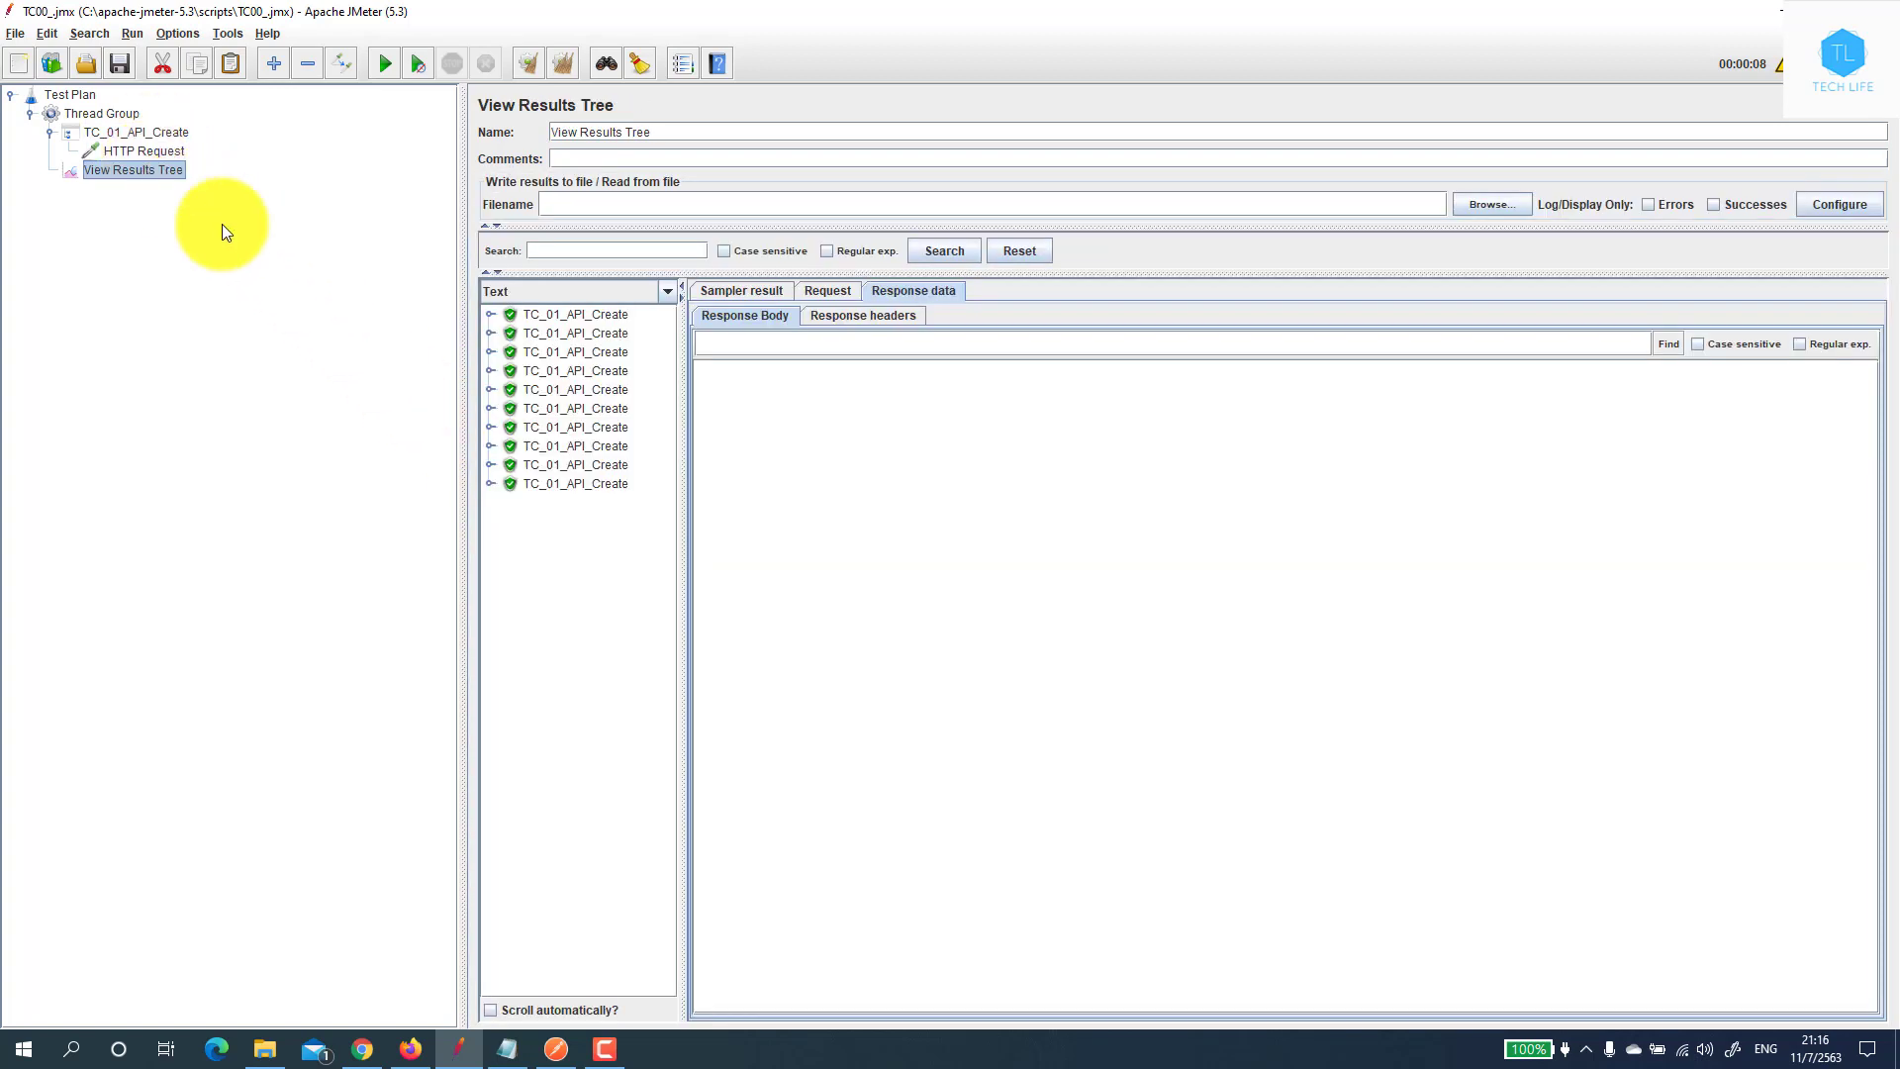
# Look through the TC_01_API_Create samples, then review the Thread Group's loop setting and the HTTP Request's configuration
pyautogui.click(525, 409)
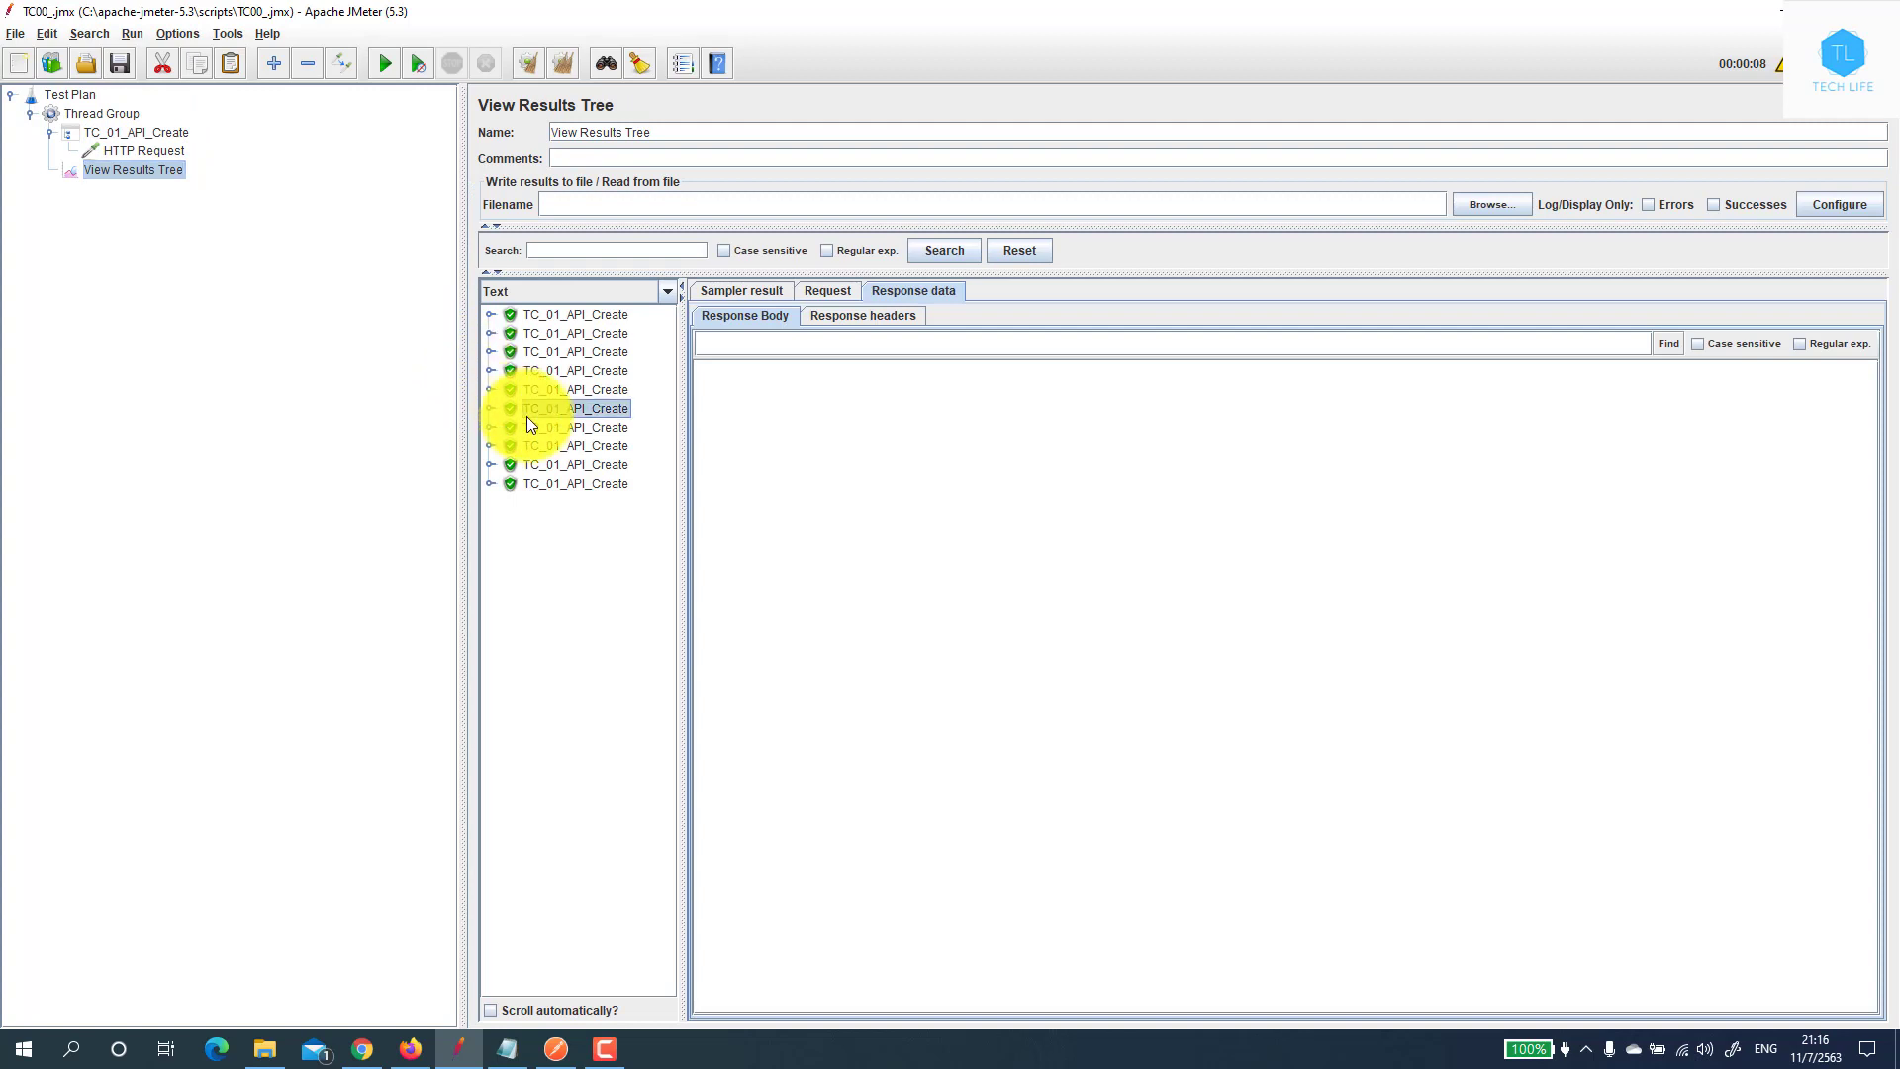
pyautogui.click(546, 465)
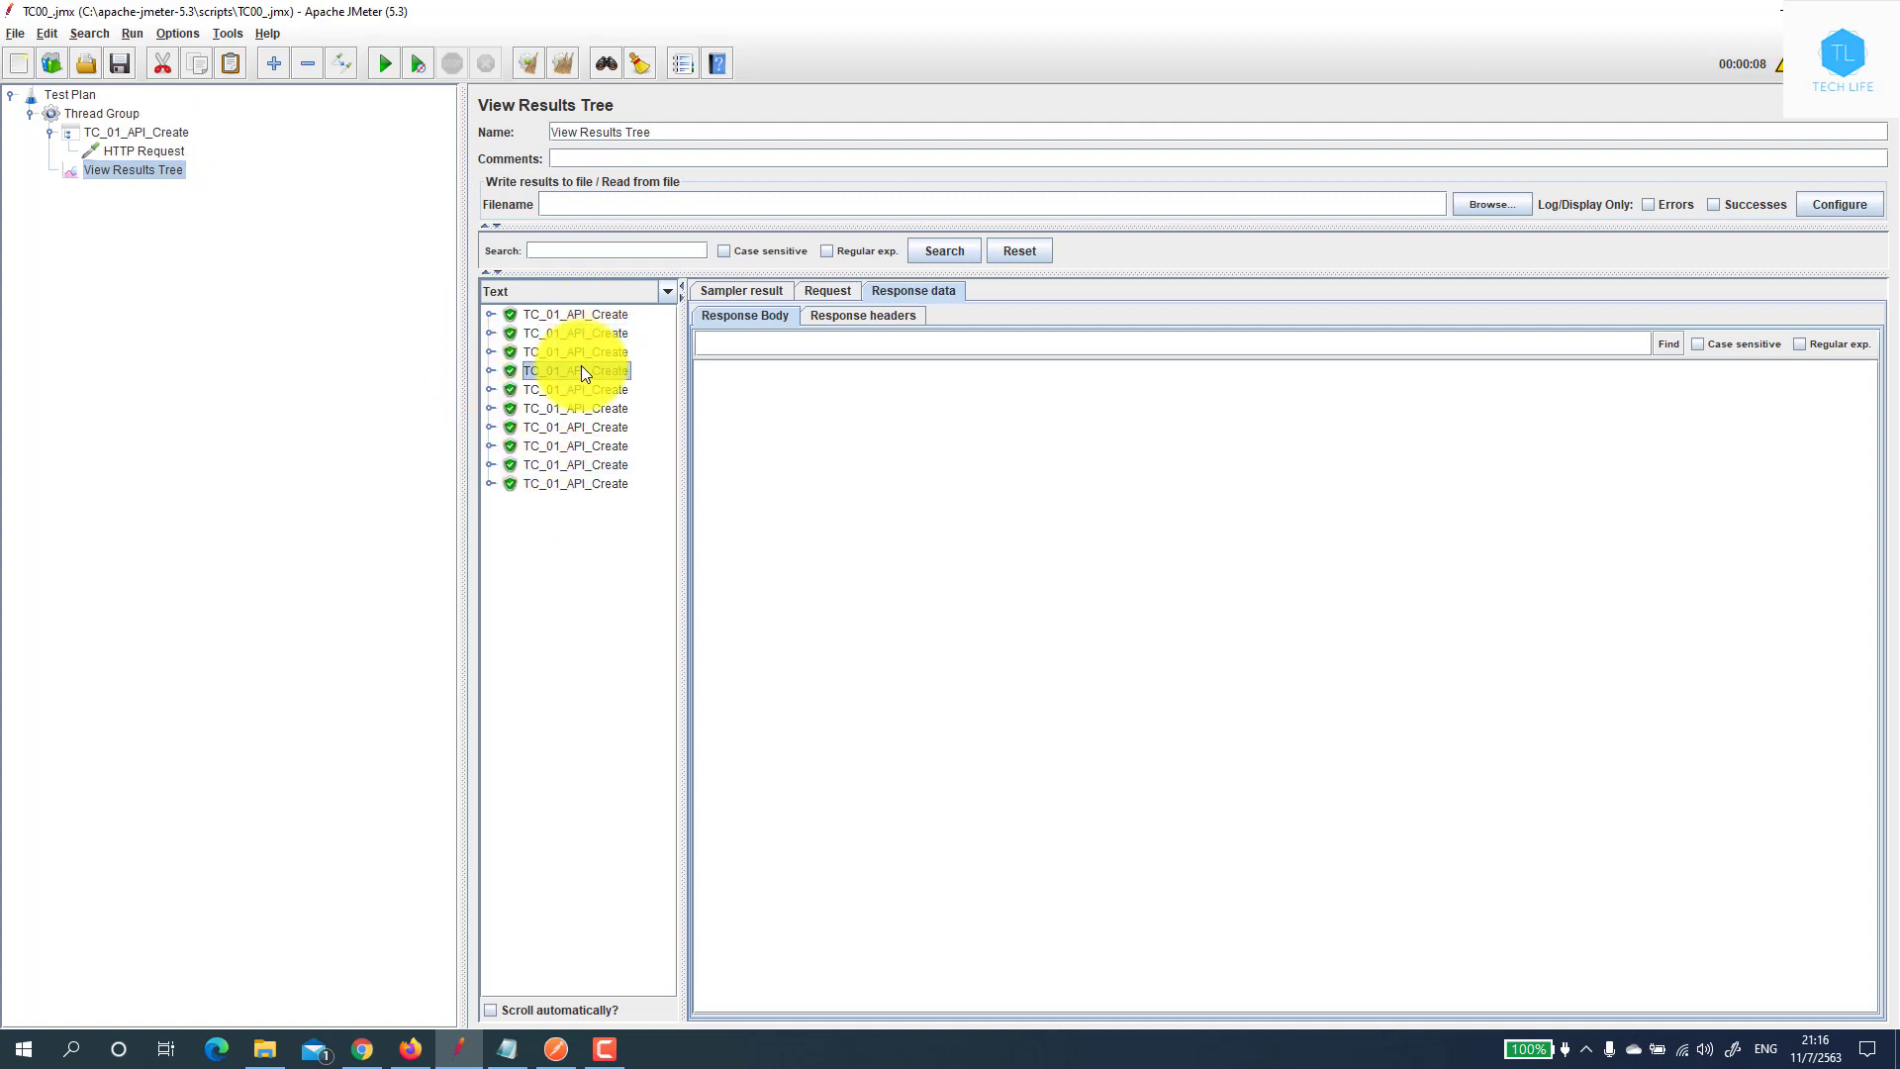
pyautogui.click(590, 413)
pyautogui.click(589, 485)
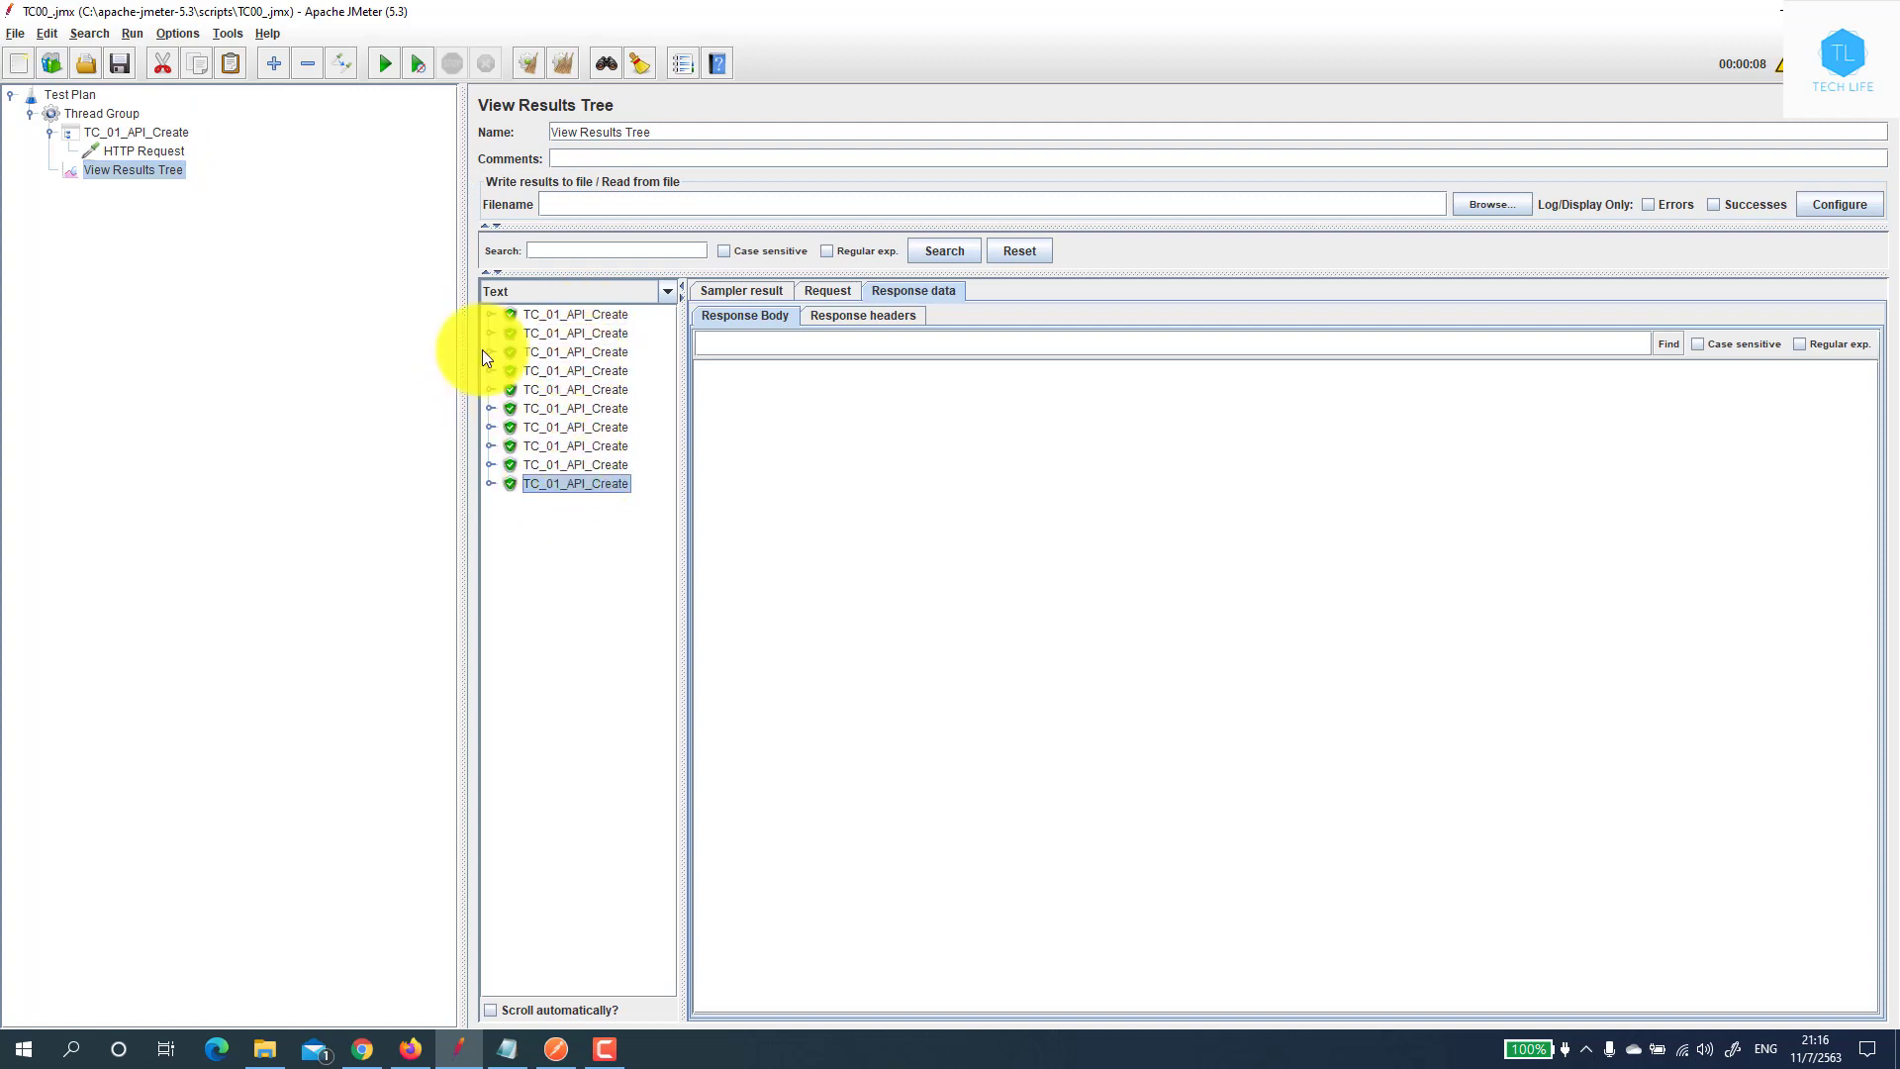
pyautogui.click(126, 114)
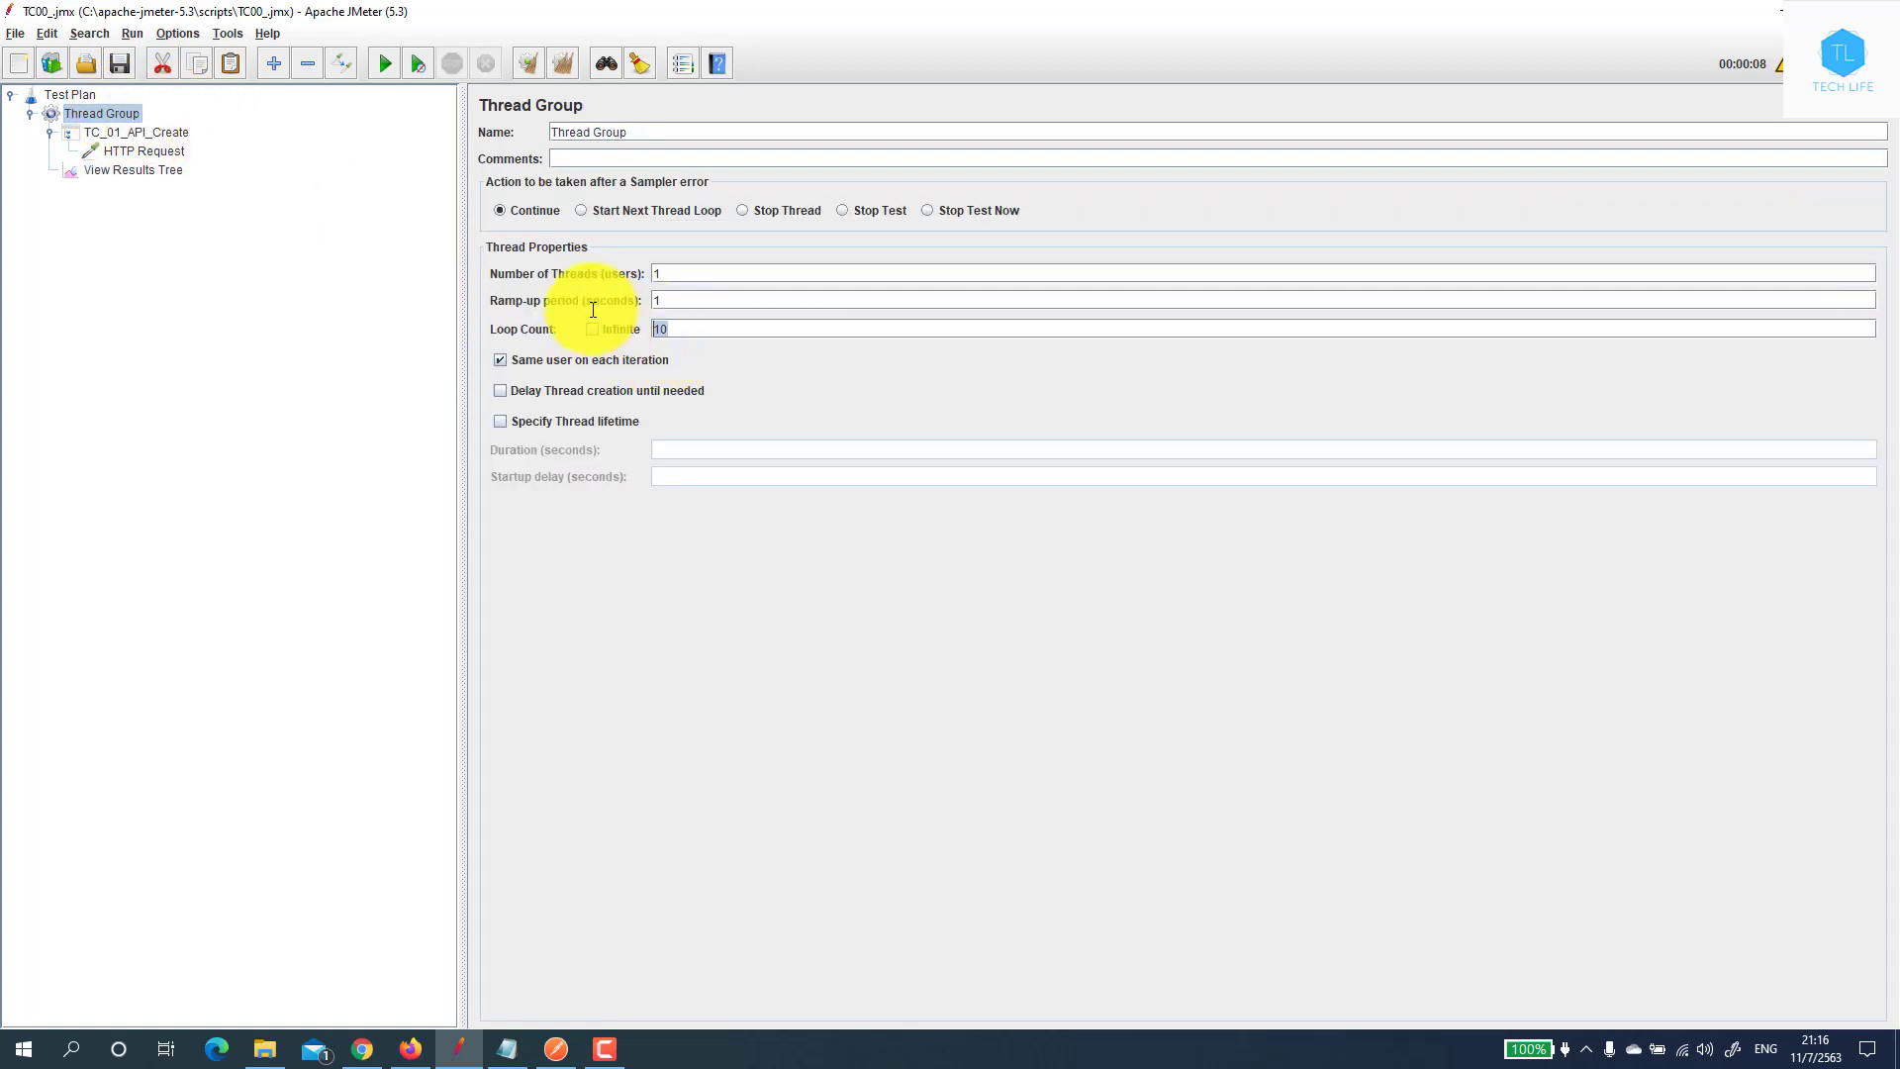
pyautogui.click(154, 171)
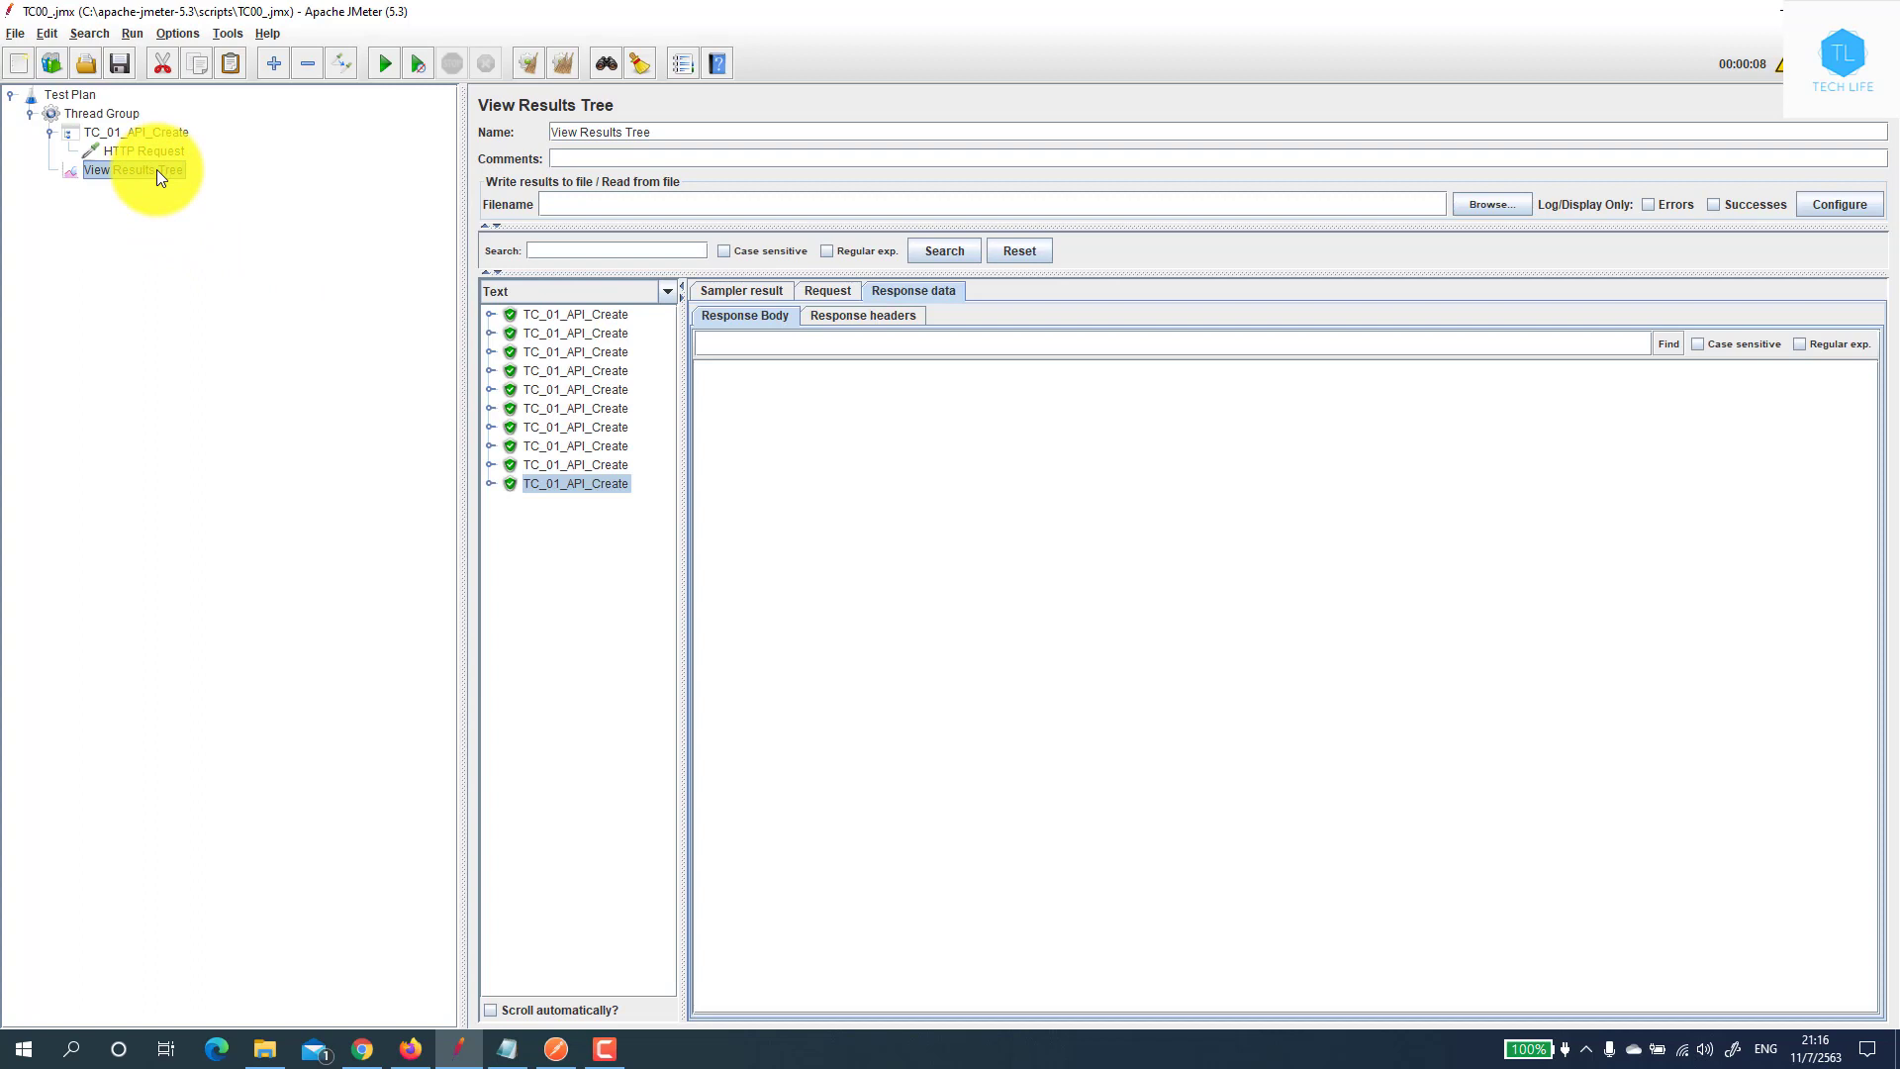
pyautogui.click(159, 150)
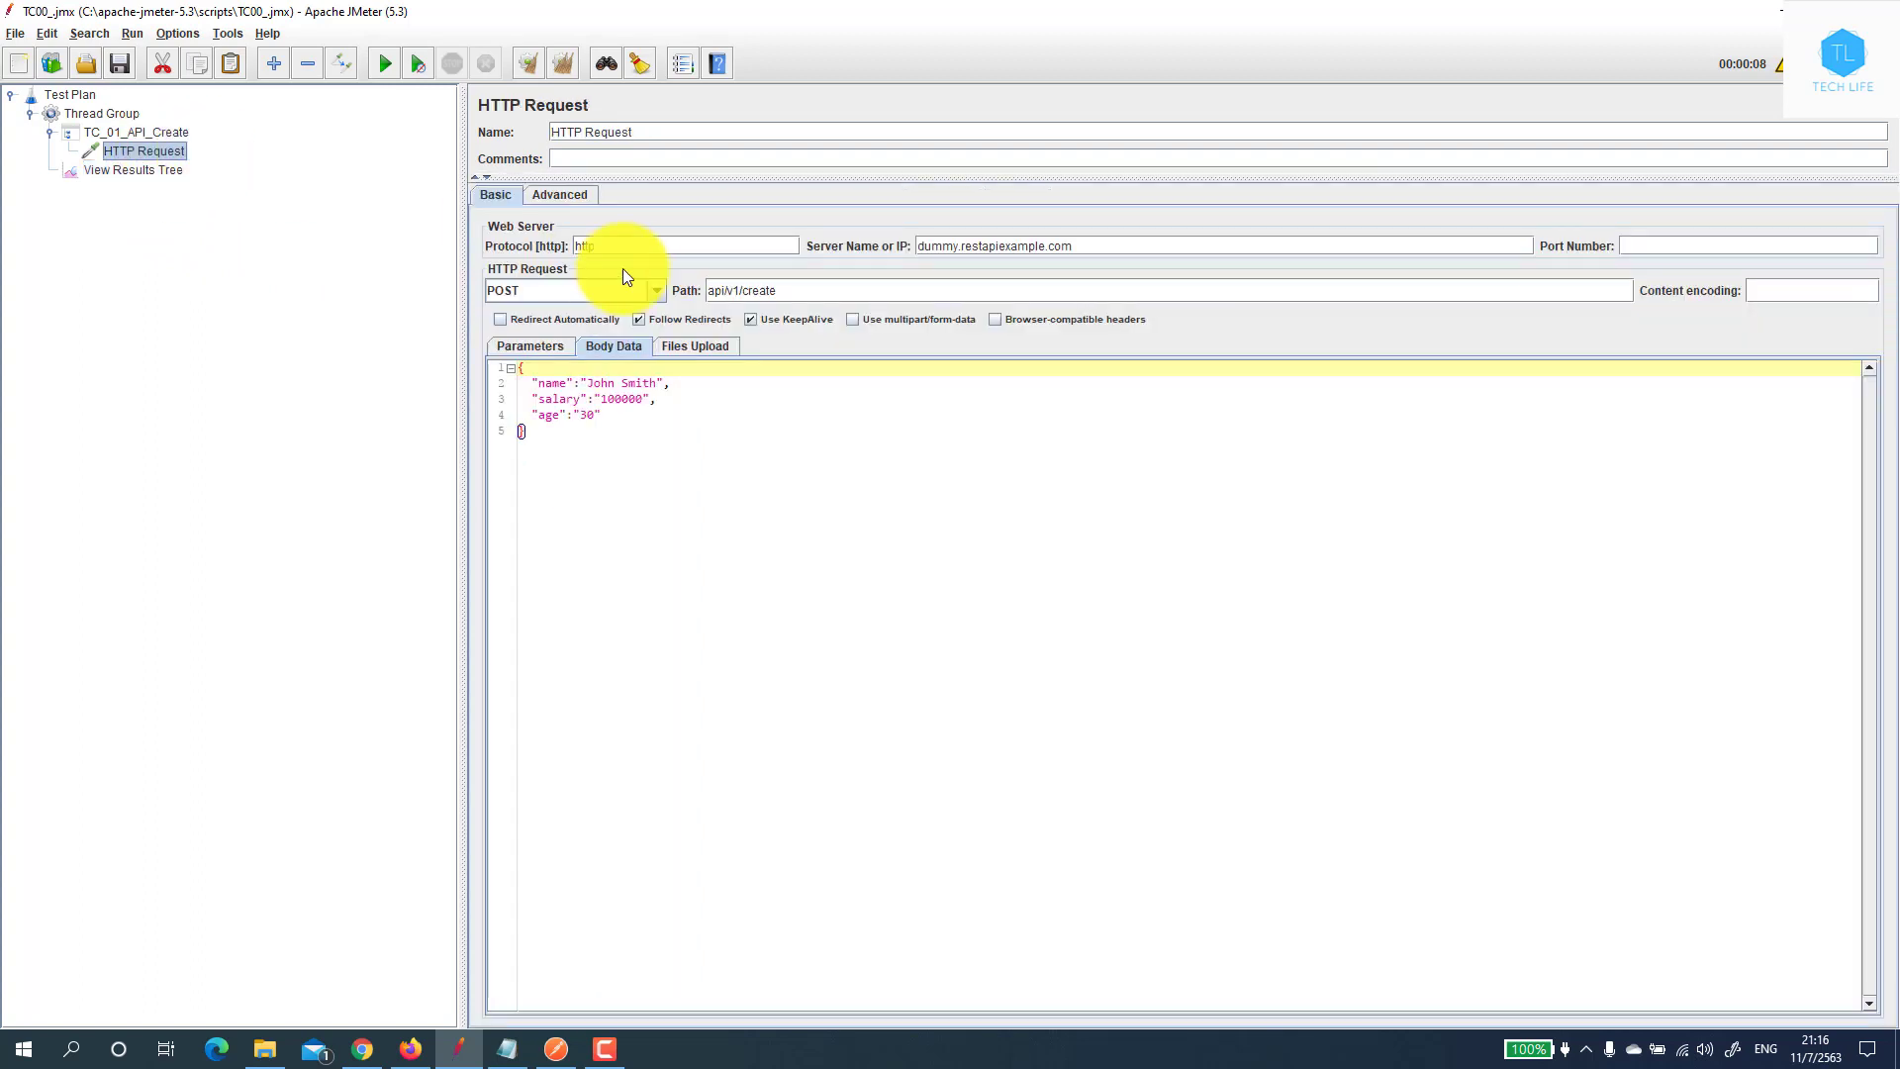
# Add a Response Assertion to the TC_01_API_Create transaction controller
pyautogui.click(141, 130)
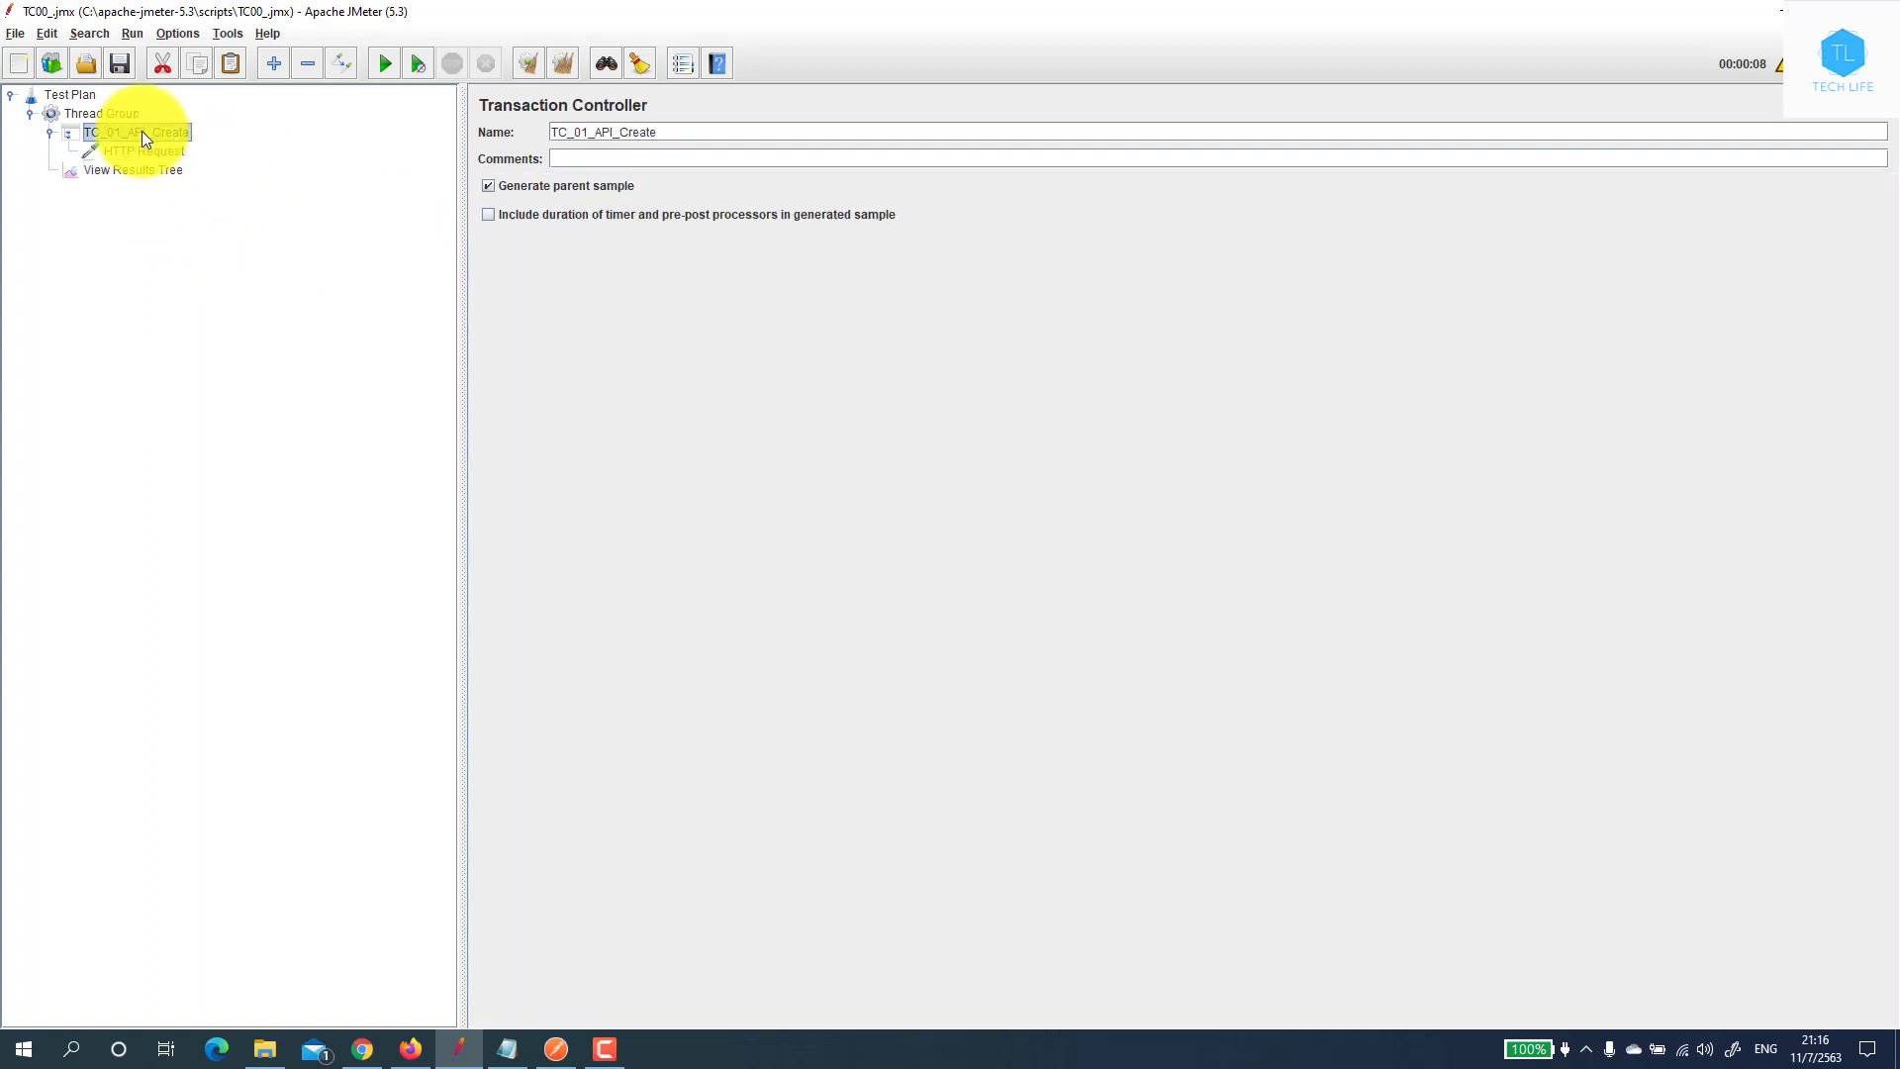
pyautogui.rightClick(141, 131)
pyautogui.moveTo(222, 147)
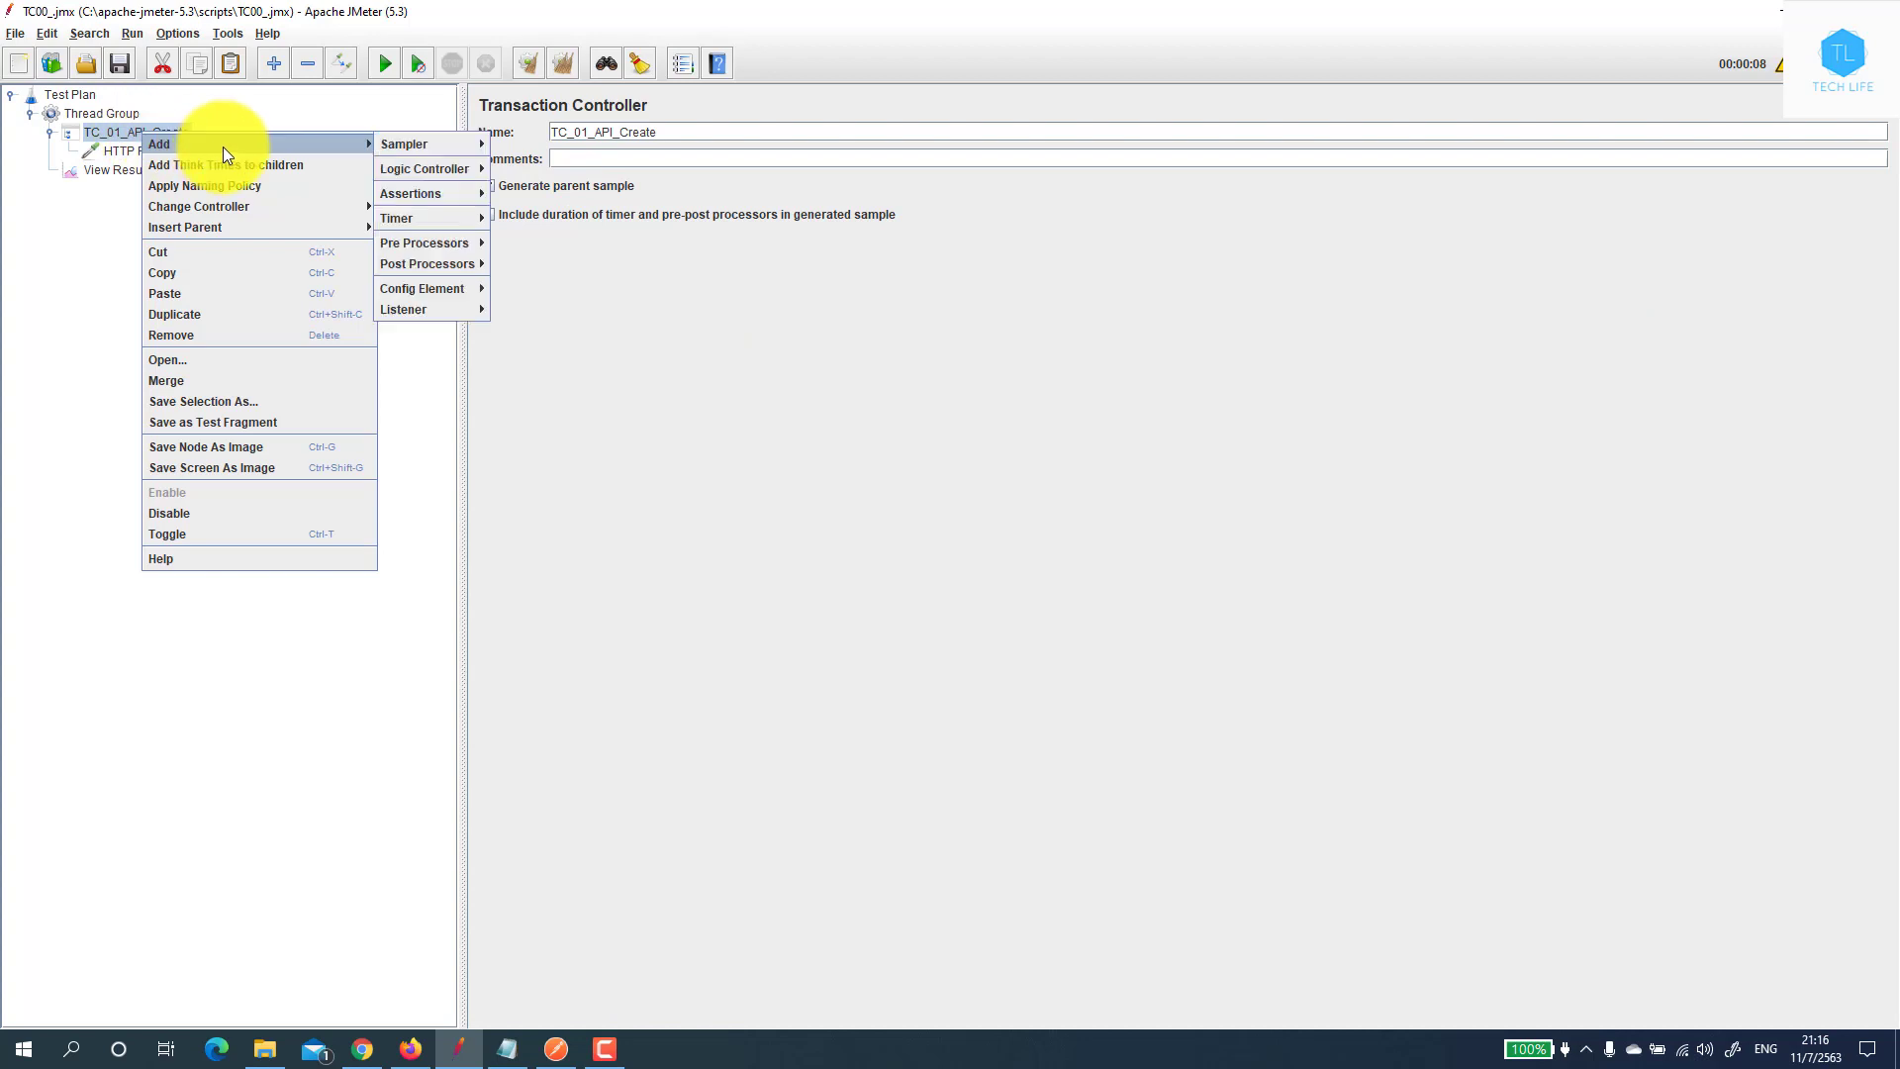
pyautogui.moveTo(459, 197)
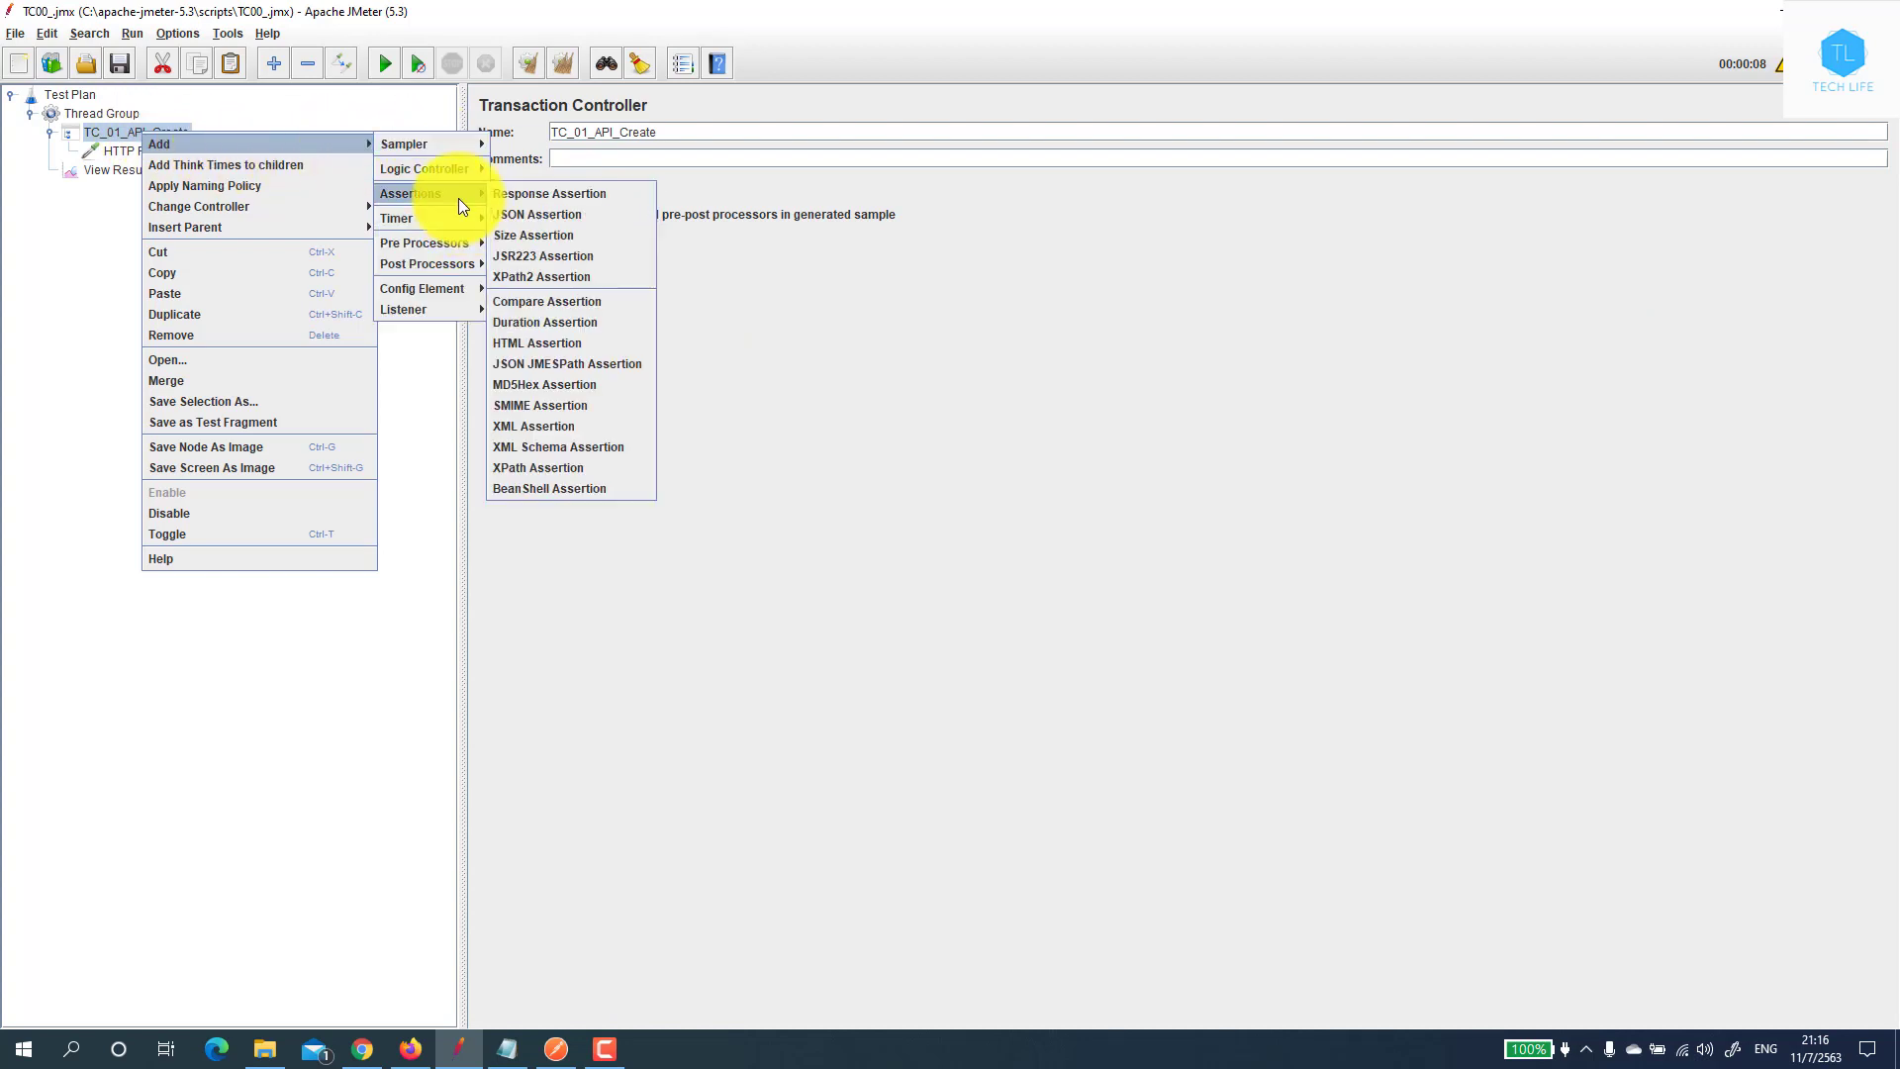
pyautogui.click(510, 198)
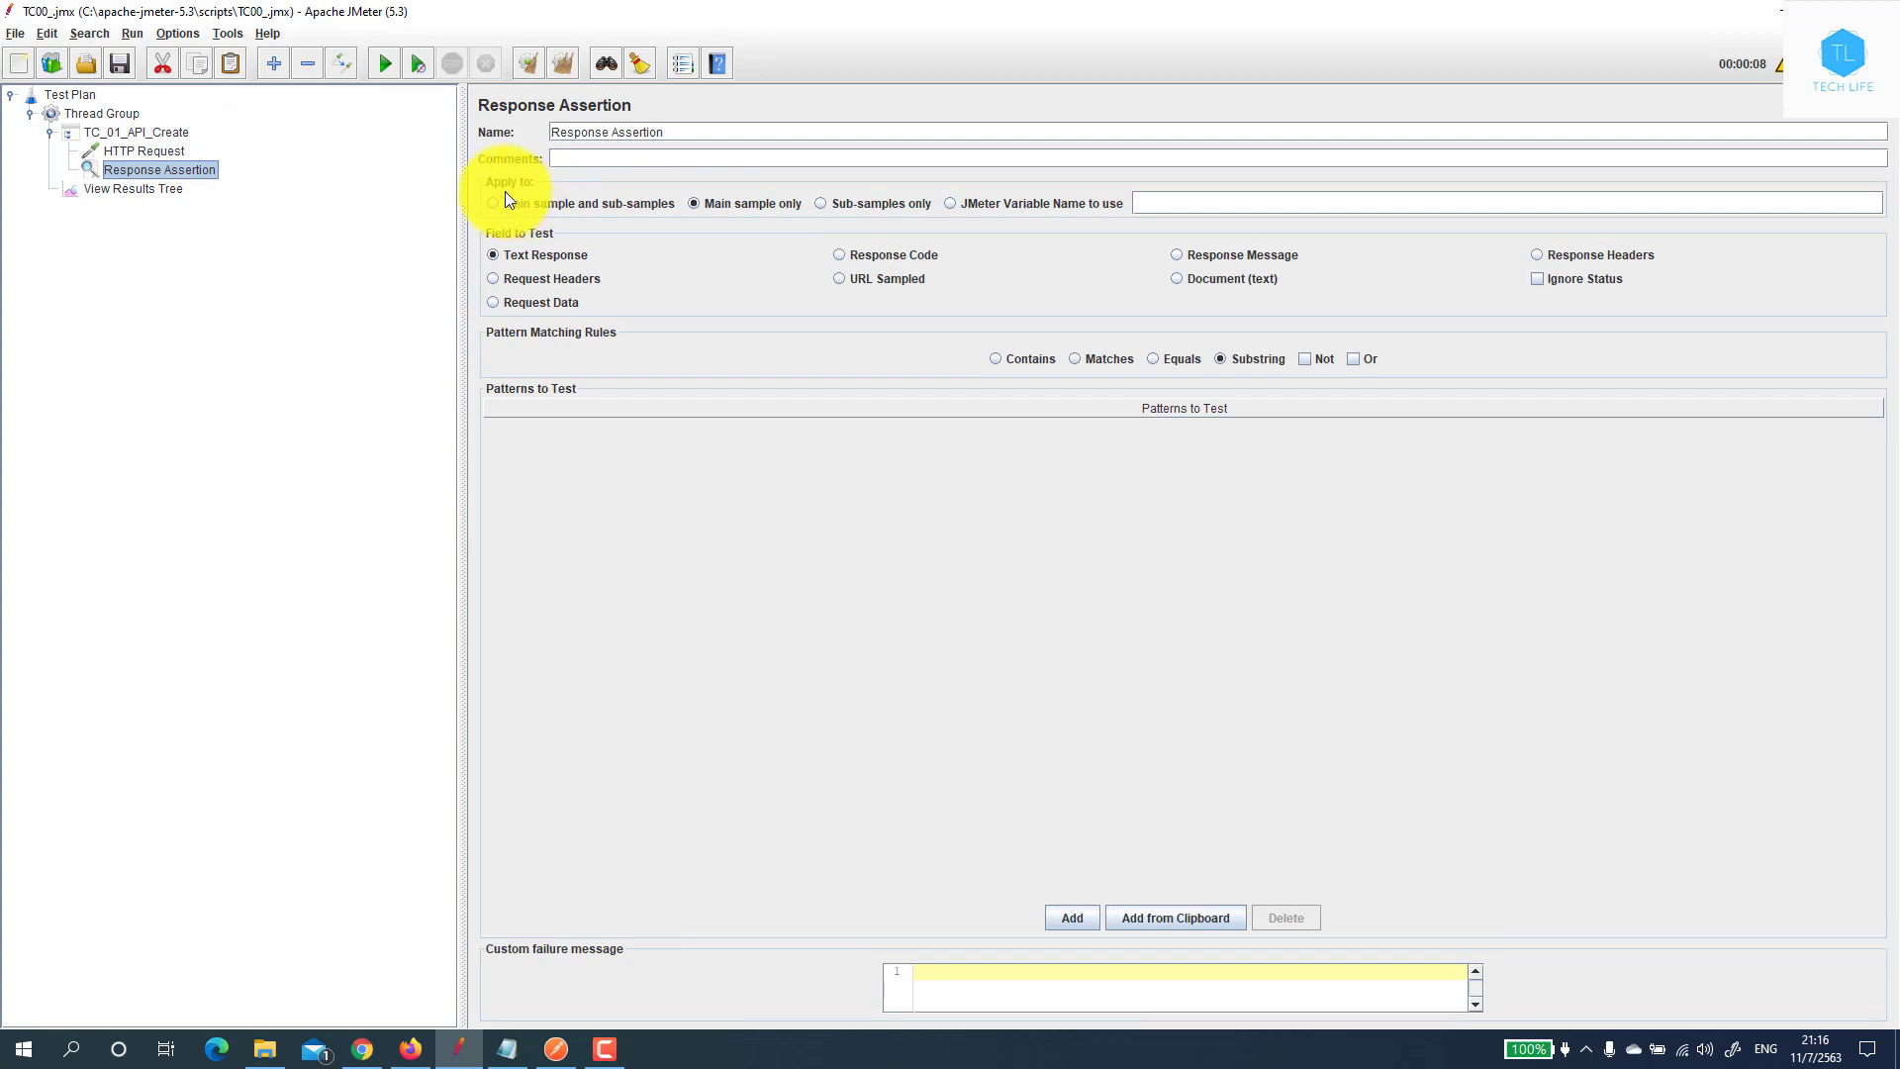
# Examine the response body and response headers of the first TC_01_API_Create sample's HTTP Request in View Results Tree
pyautogui.click(111, 189)
pyautogui.click(490, 314)
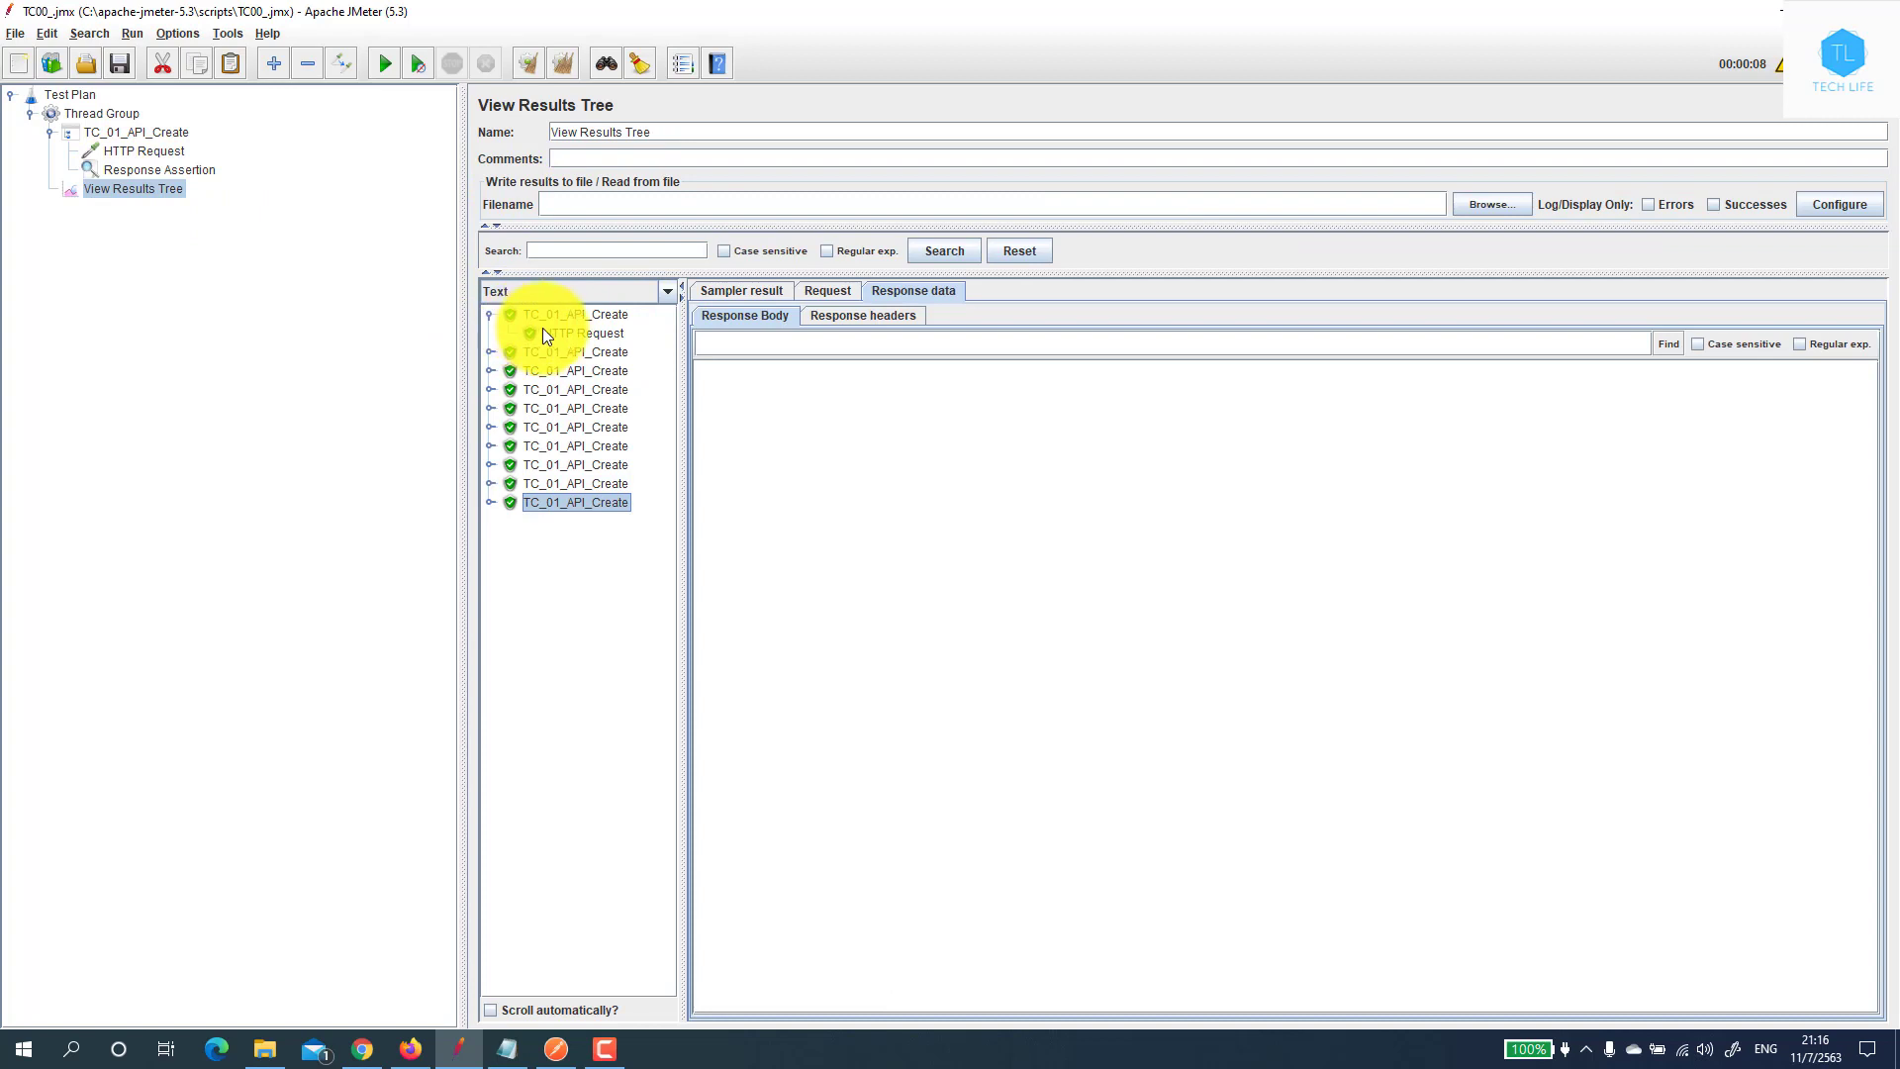
pyautogui.click(546, 331)
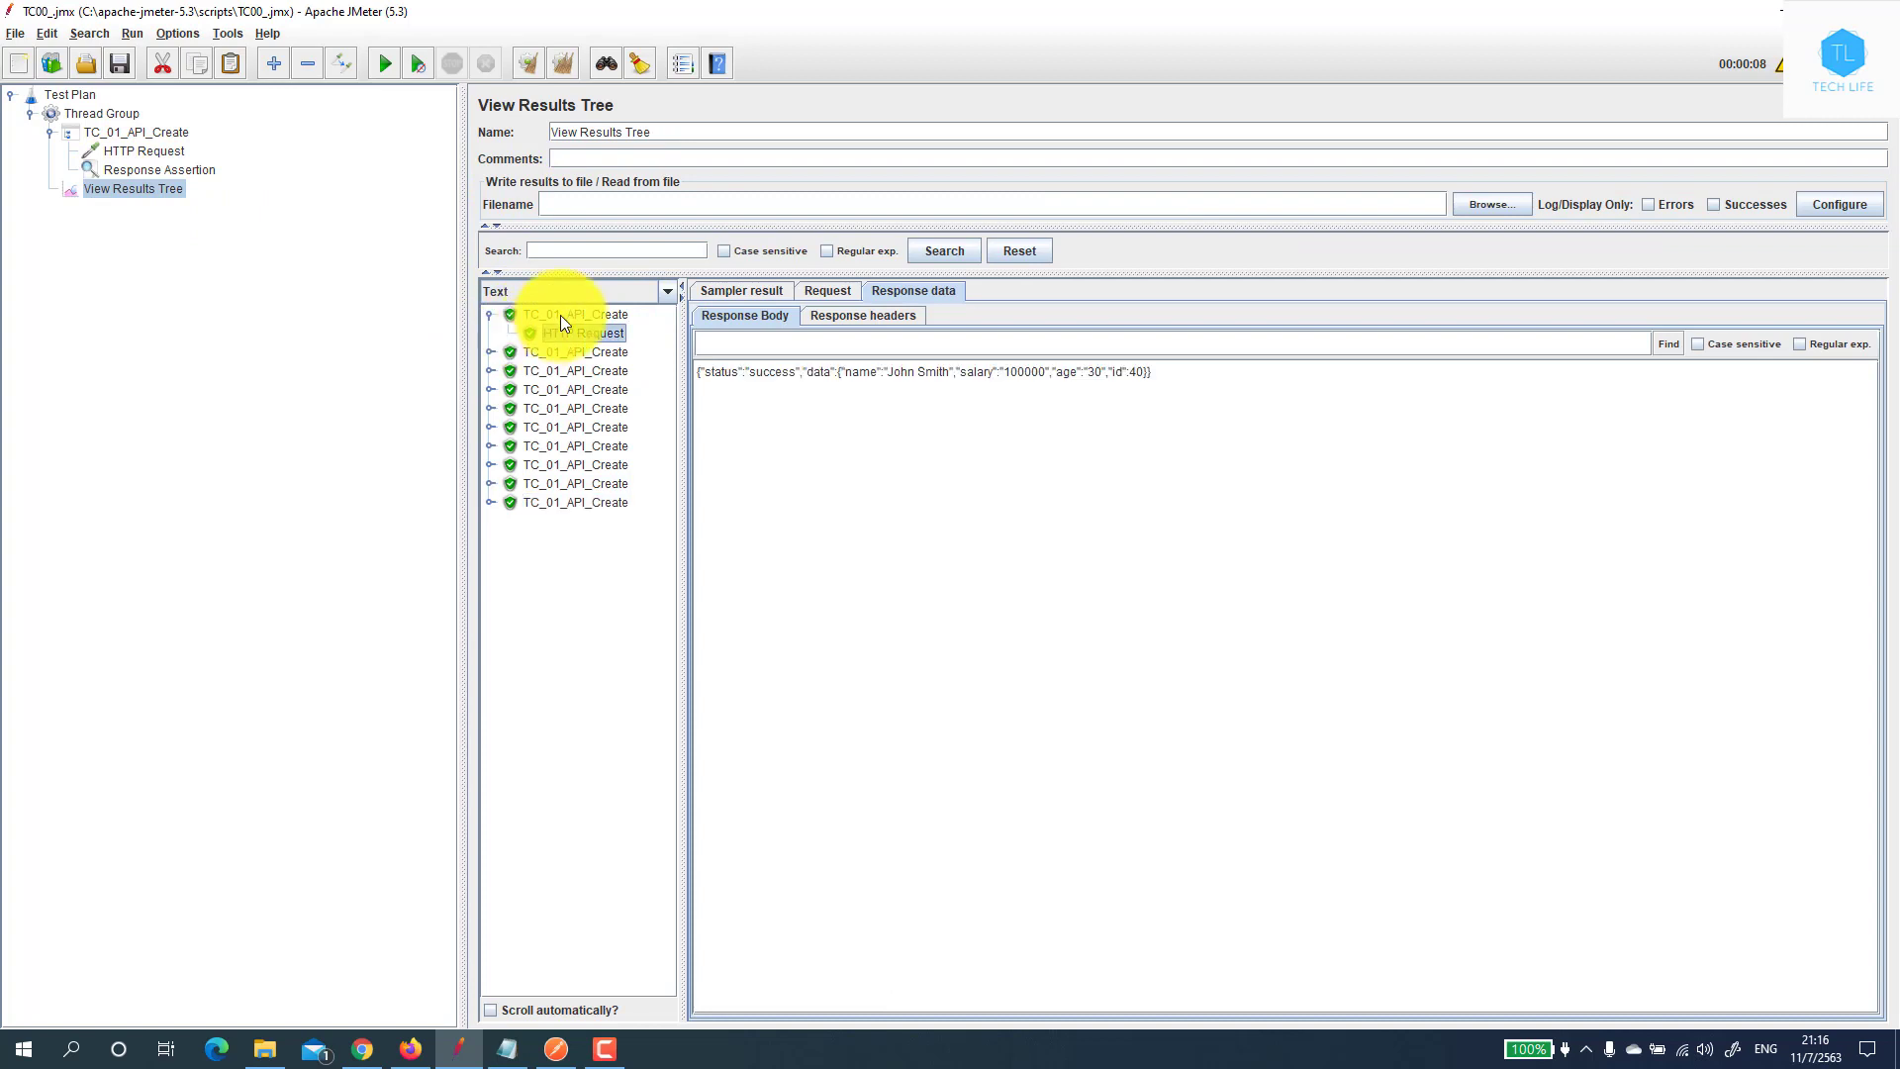
pyautogui.click(876, 315)
pyautogui.click(798, 368)
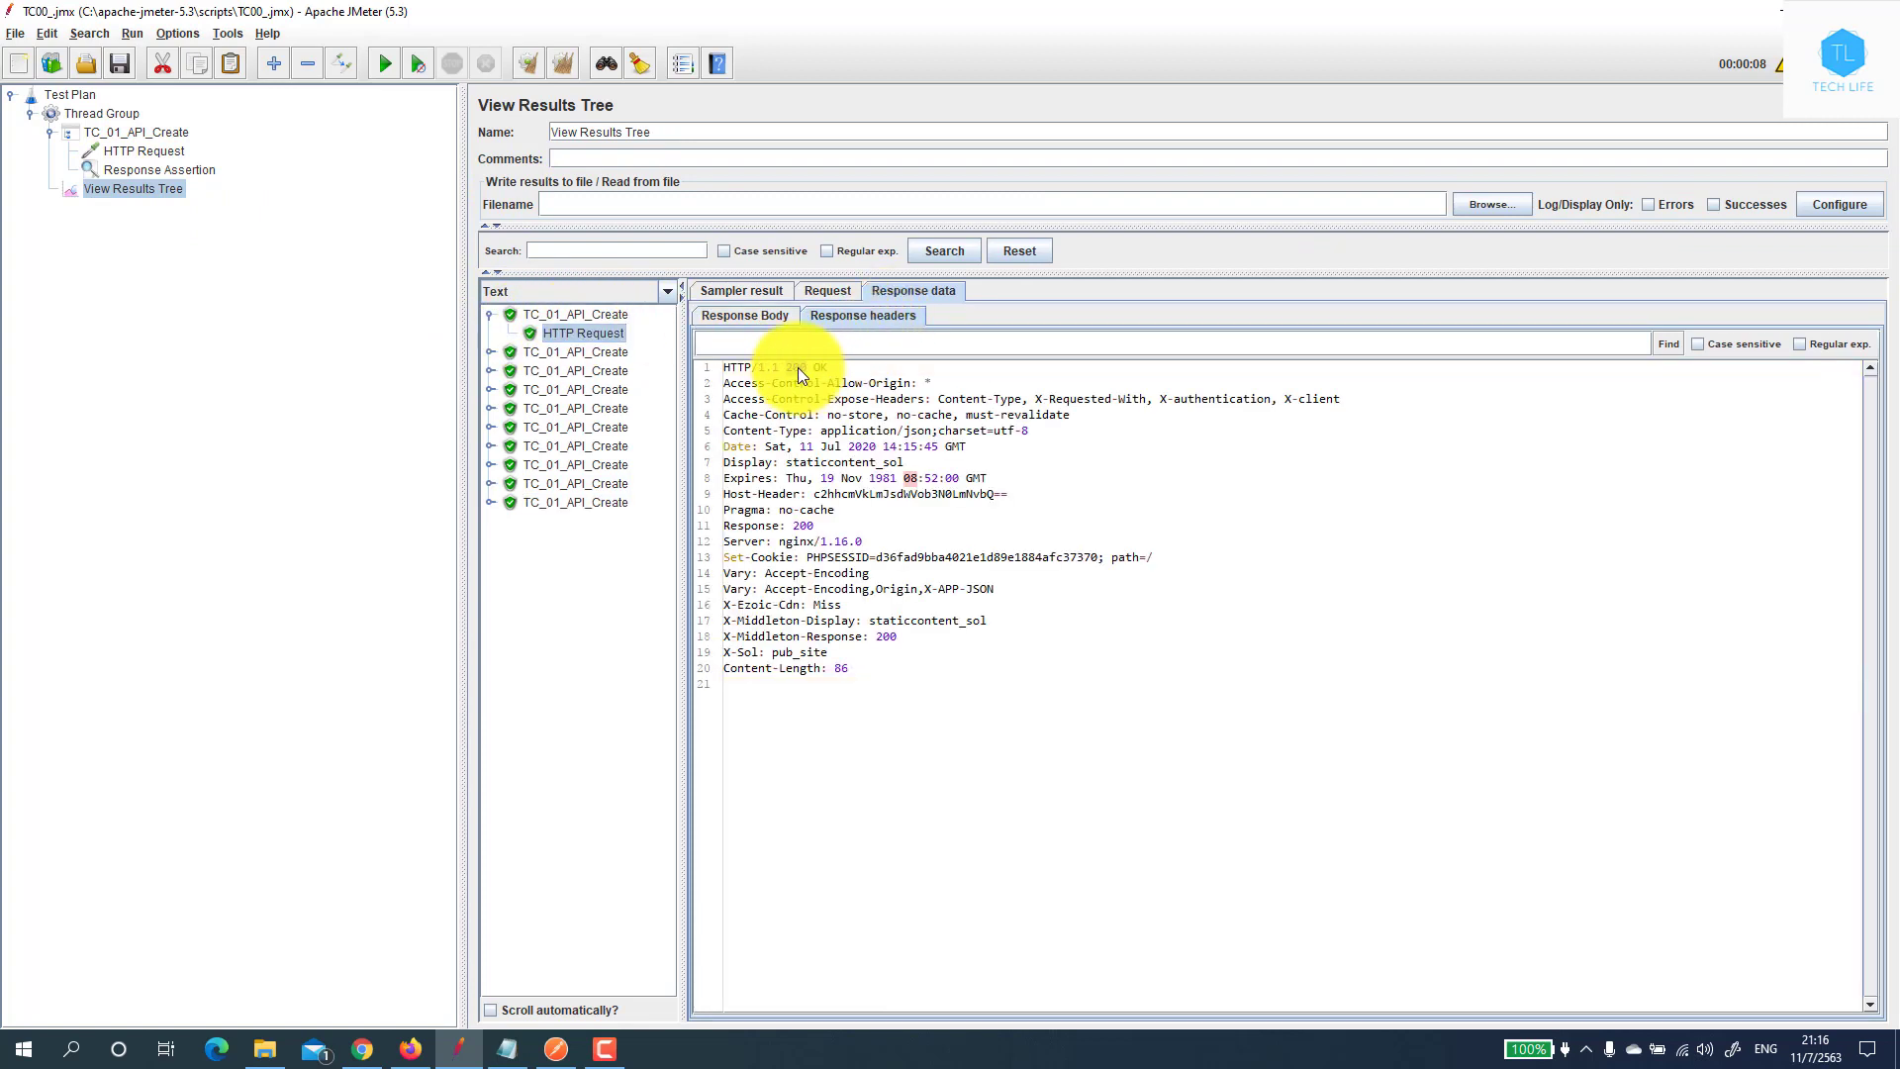
pyautogui.click(581, 313)
pyautogui.click(585, 328)
# Configure the Response Assertion to test Response Headers with the Equals rule and add the pattern 200
pyautogui.click(180, 169)
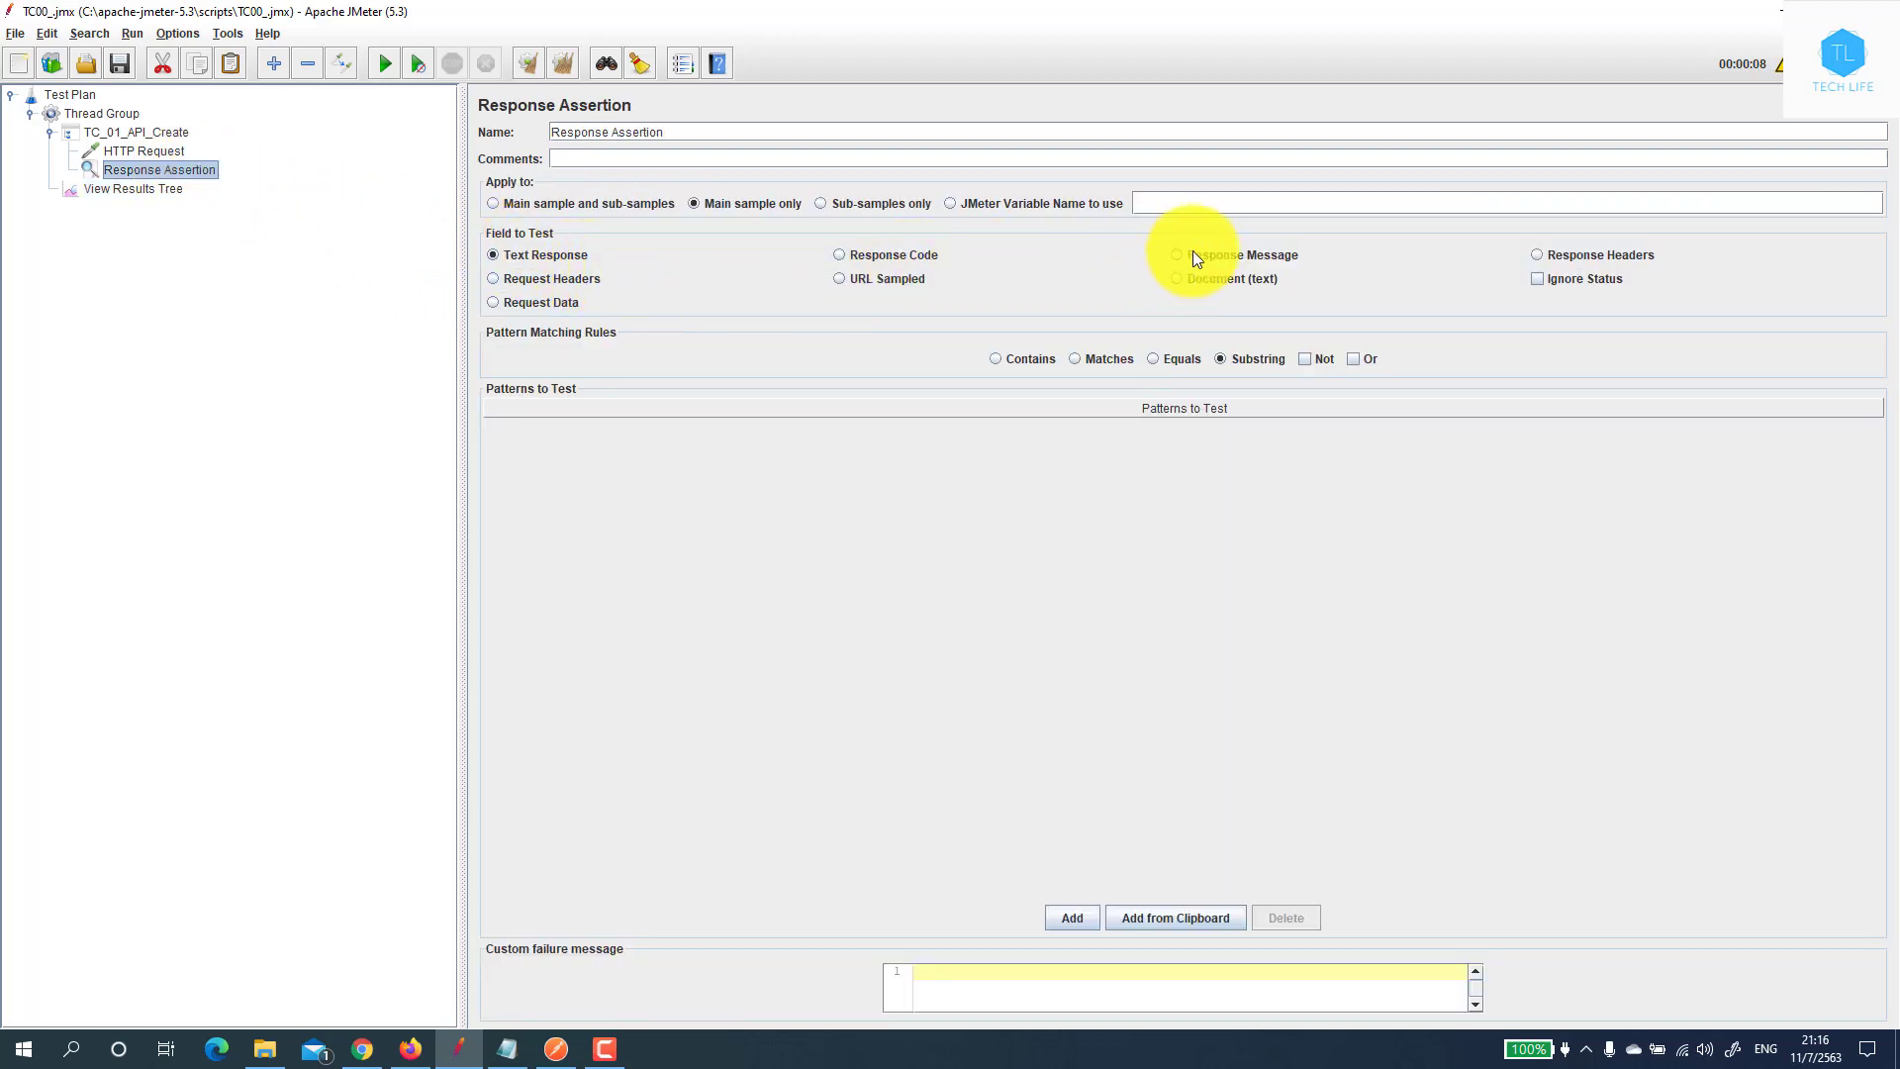
pyautogui.click(1539, 255)
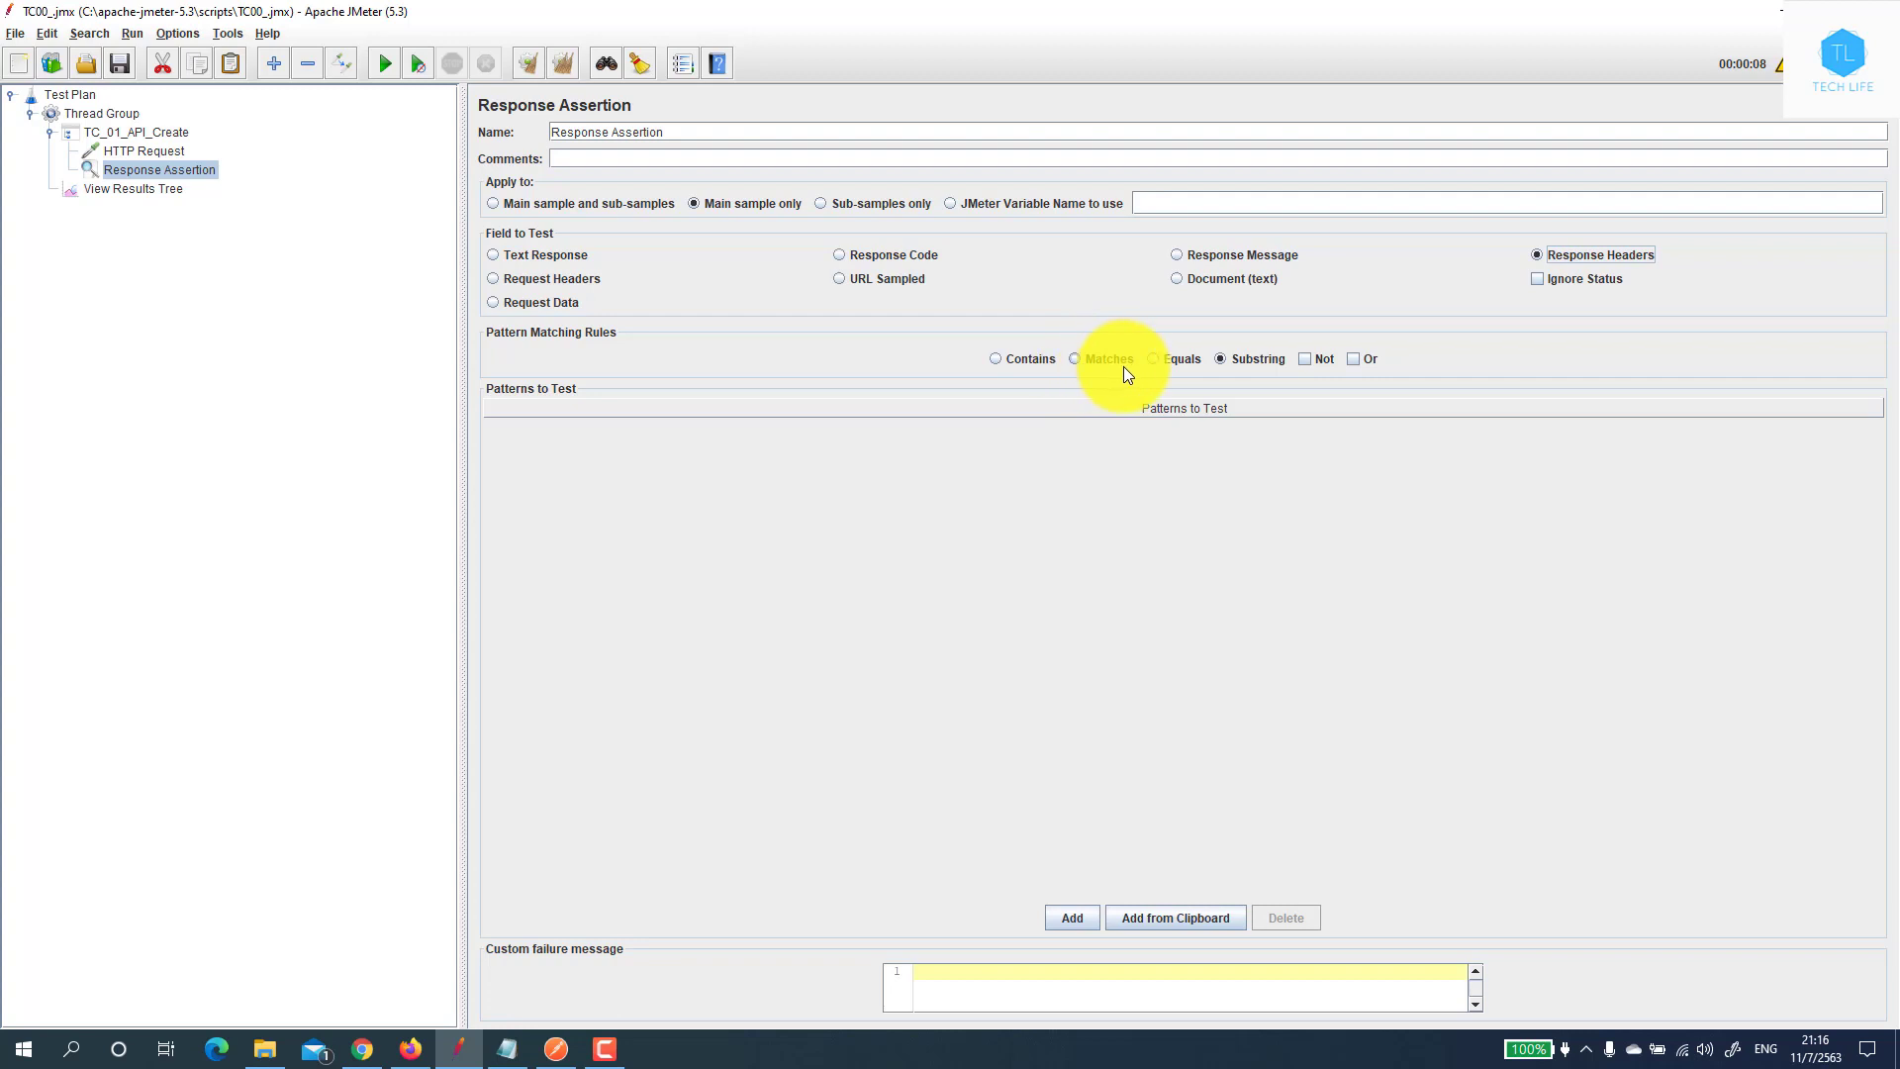
pyautogui.click(1156, 360)
pyautogui.click(1066, 909)
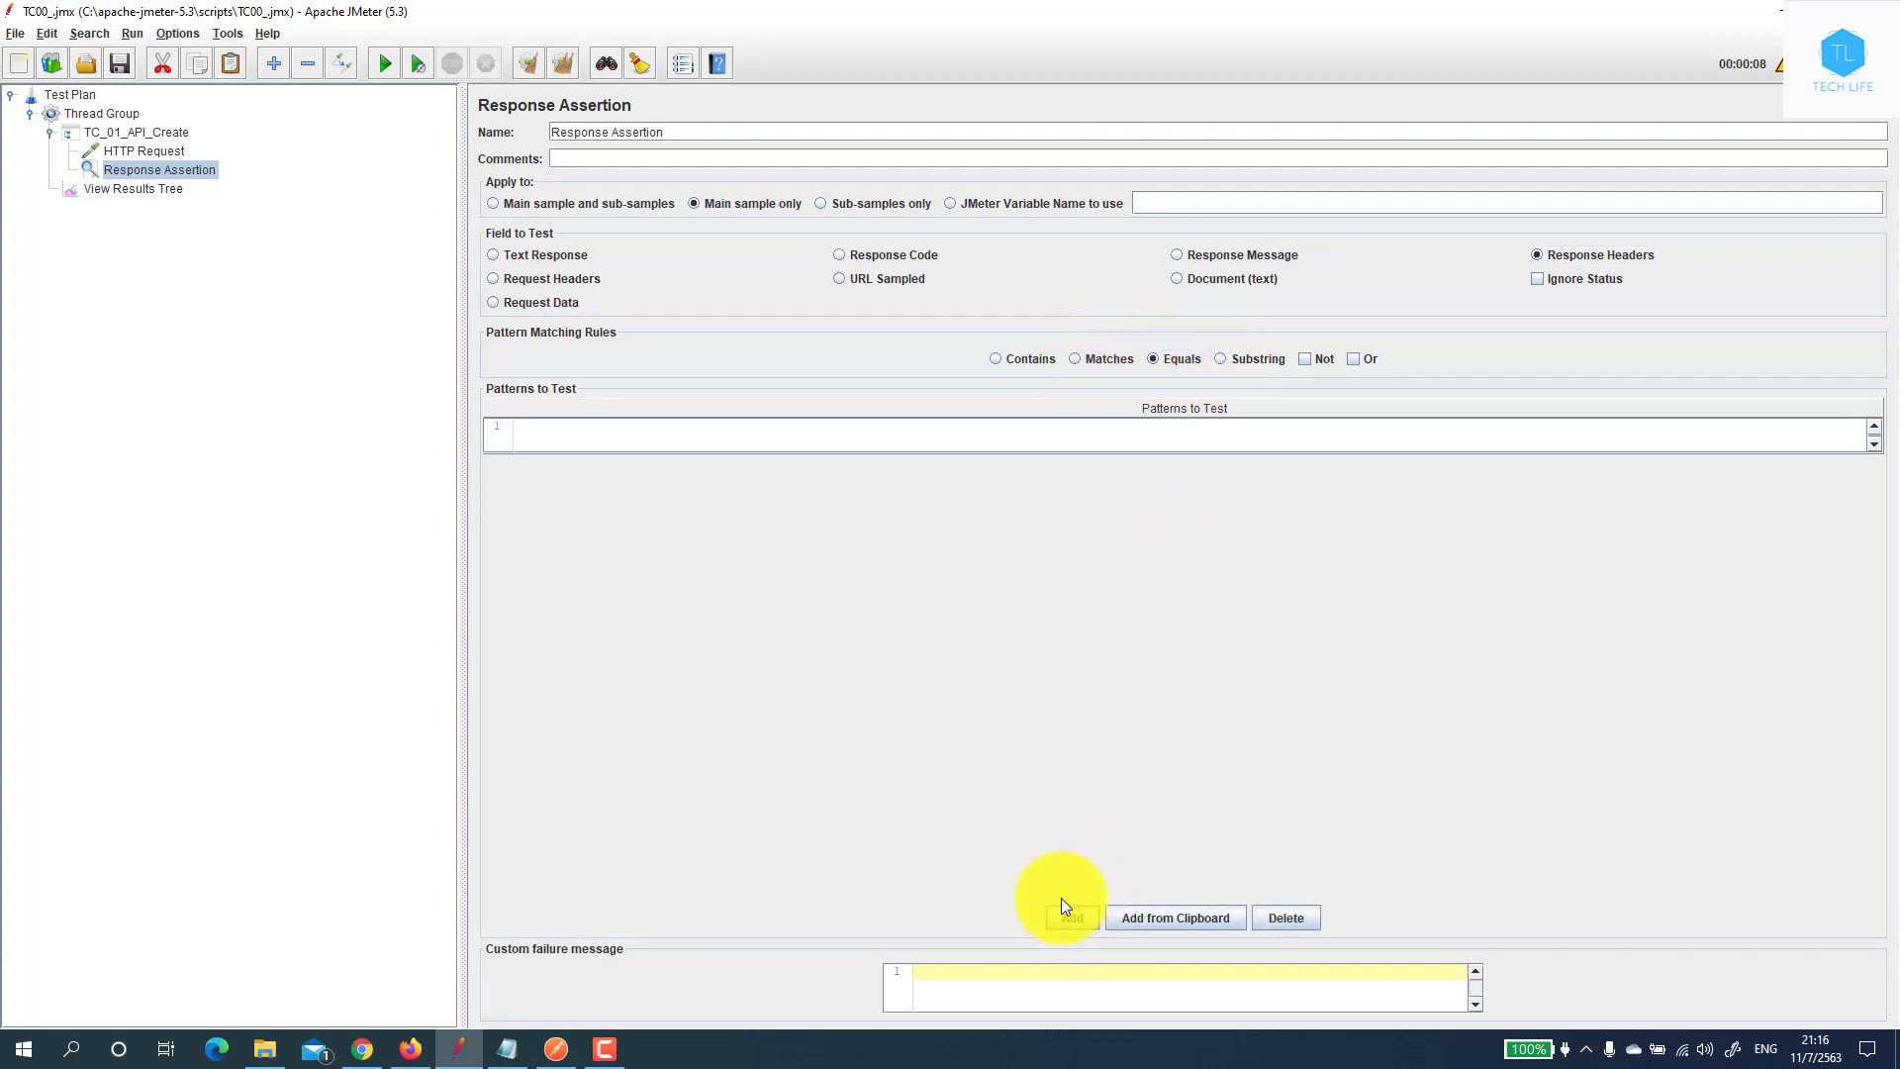
pyautogui.click(561, 432)
pyautogui.write('200')
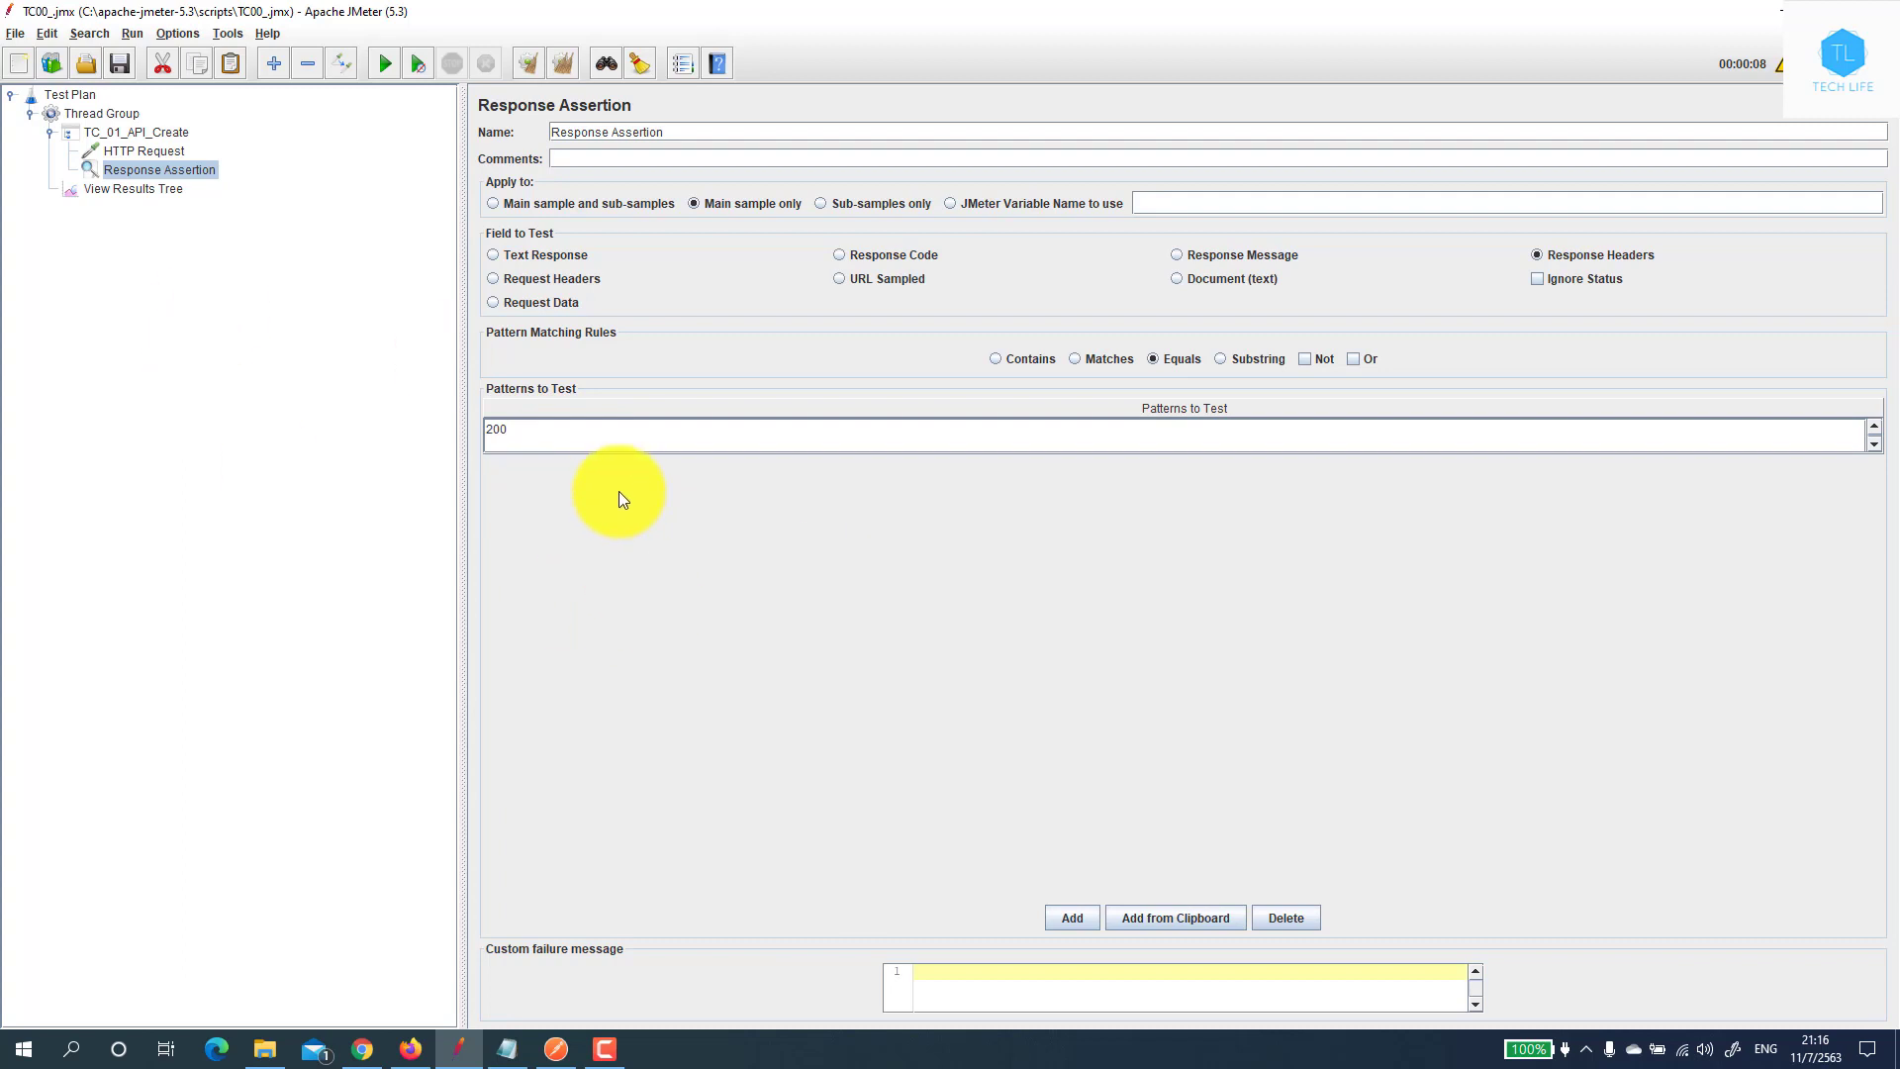
# Set the Thread Group's loop count to 1
pyautogui.click(116, 192)
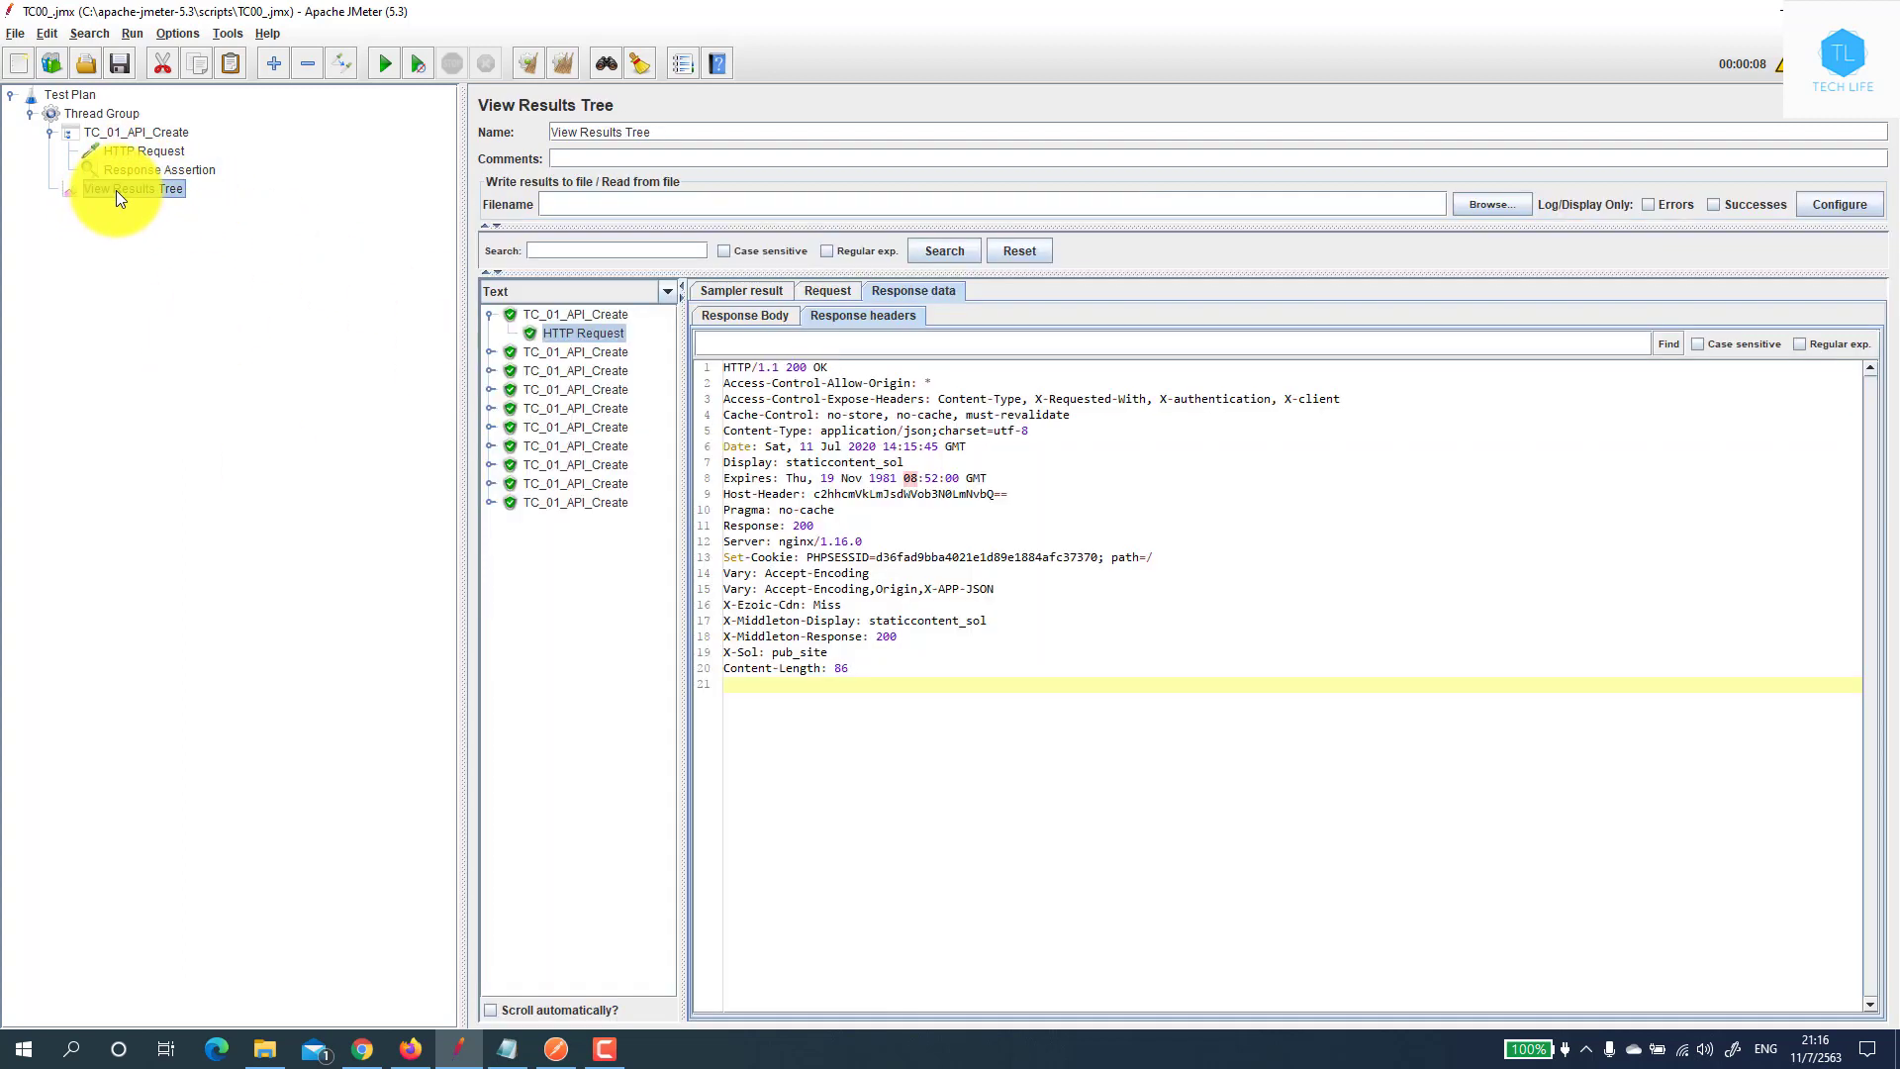
pyautogui.click(154, 132)
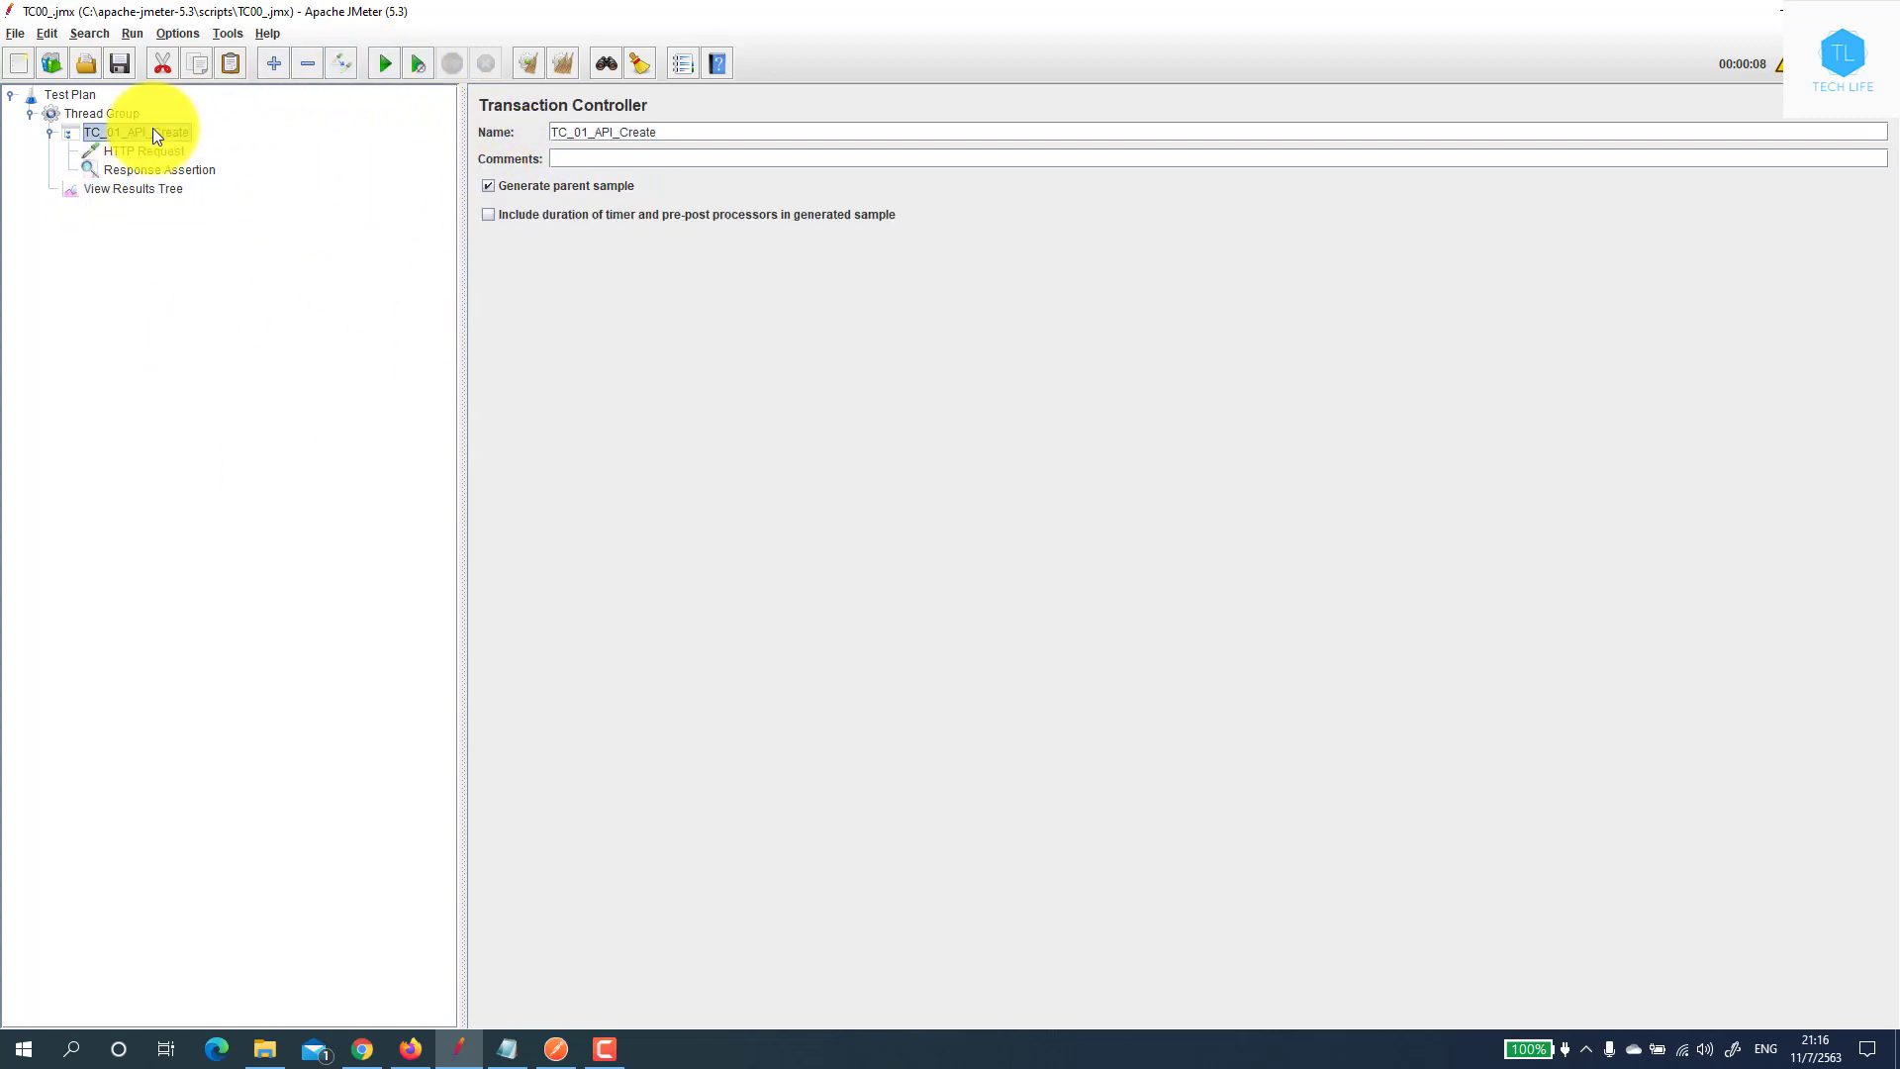
pyautogui.click(103, 113)
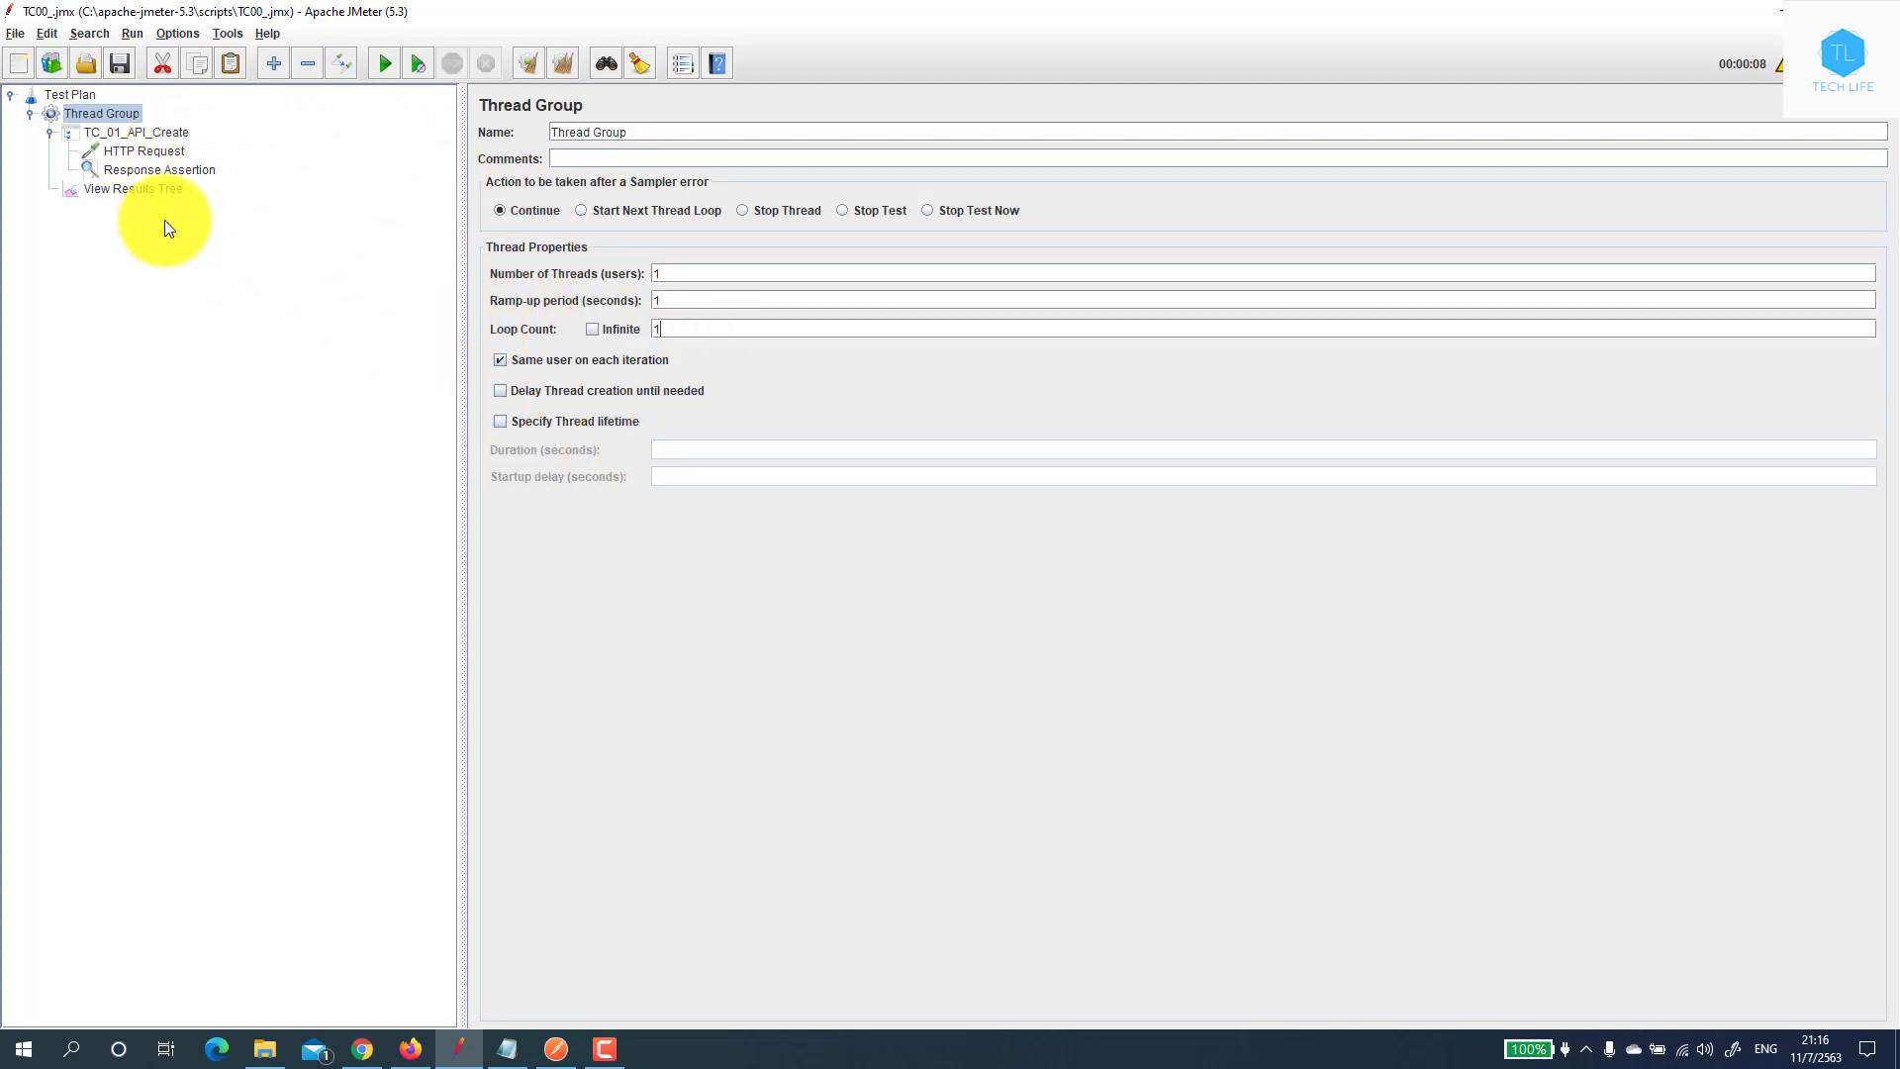
# Run the test plan and check the Response Assertion result of the newest TC_01_API_Create sample
pyautogui.click(180, 187)
pyautogui.click(379, 71)
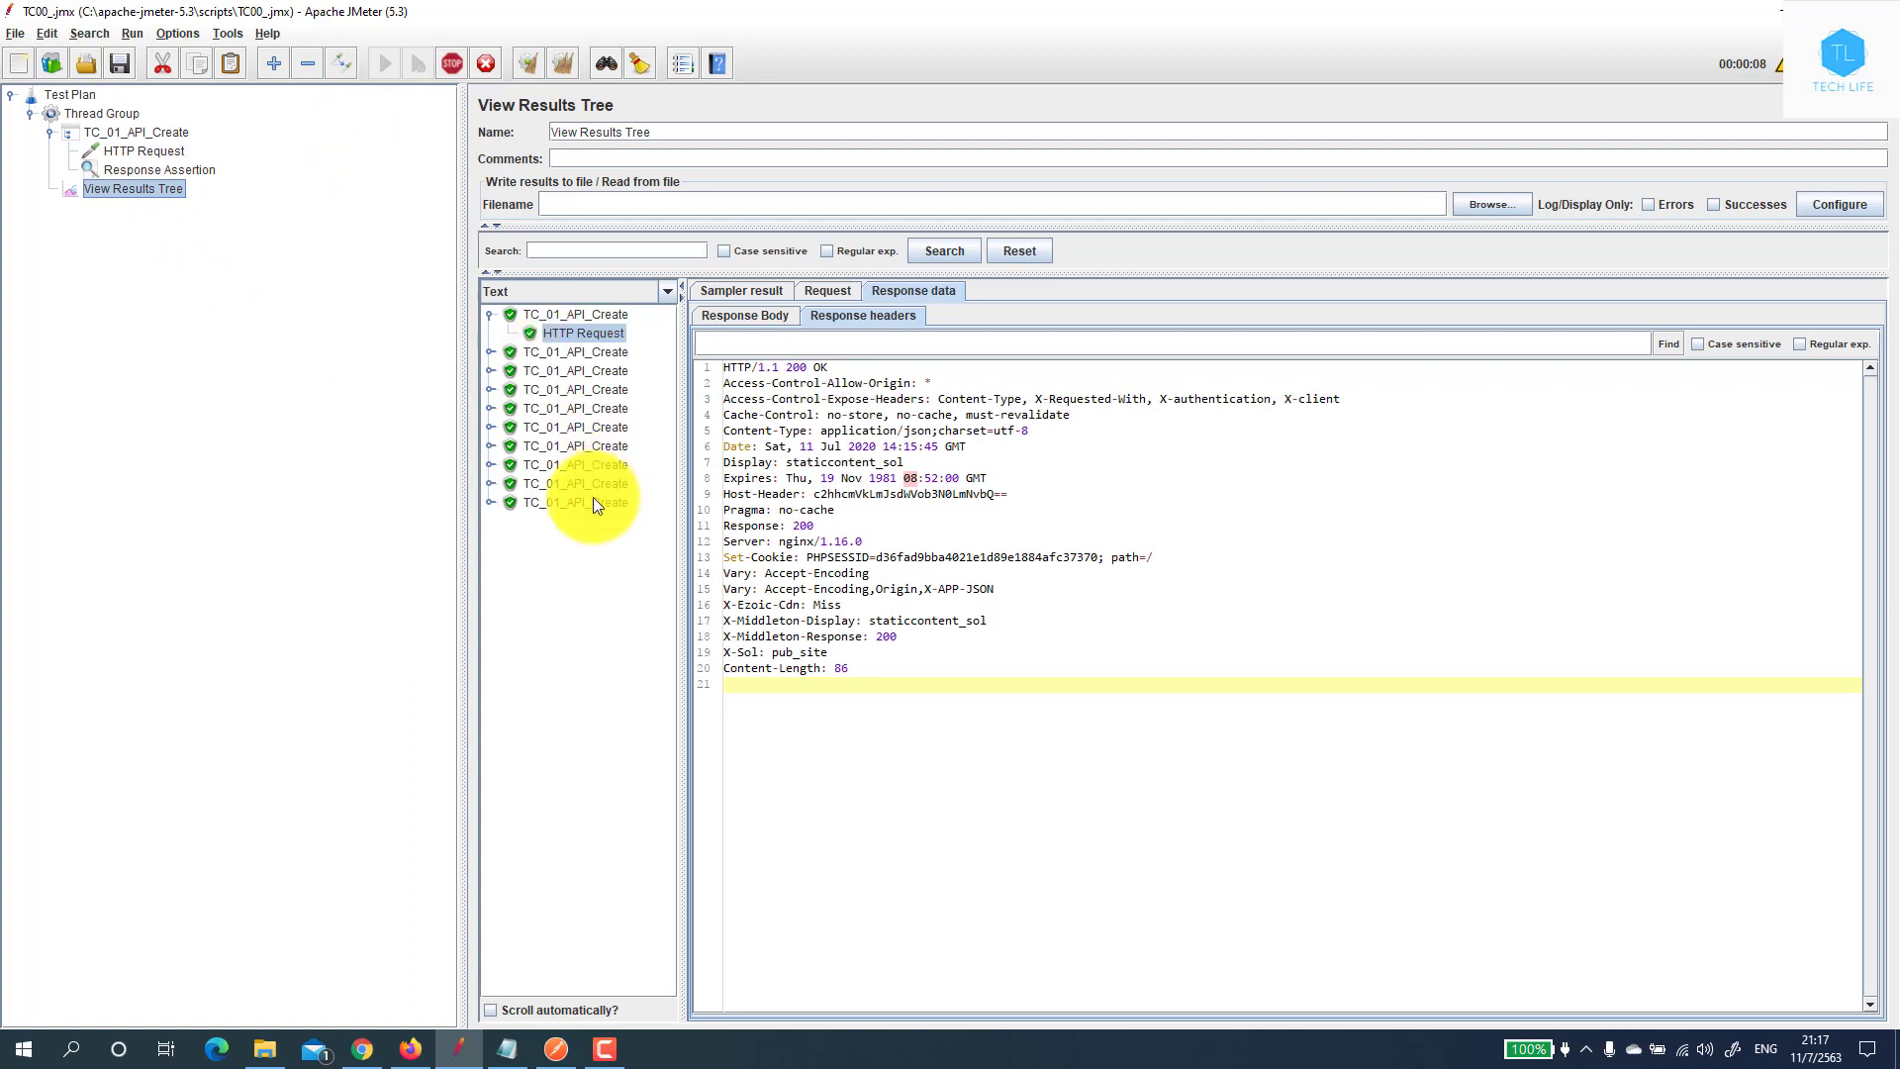
pyautogui.click(532, 523)
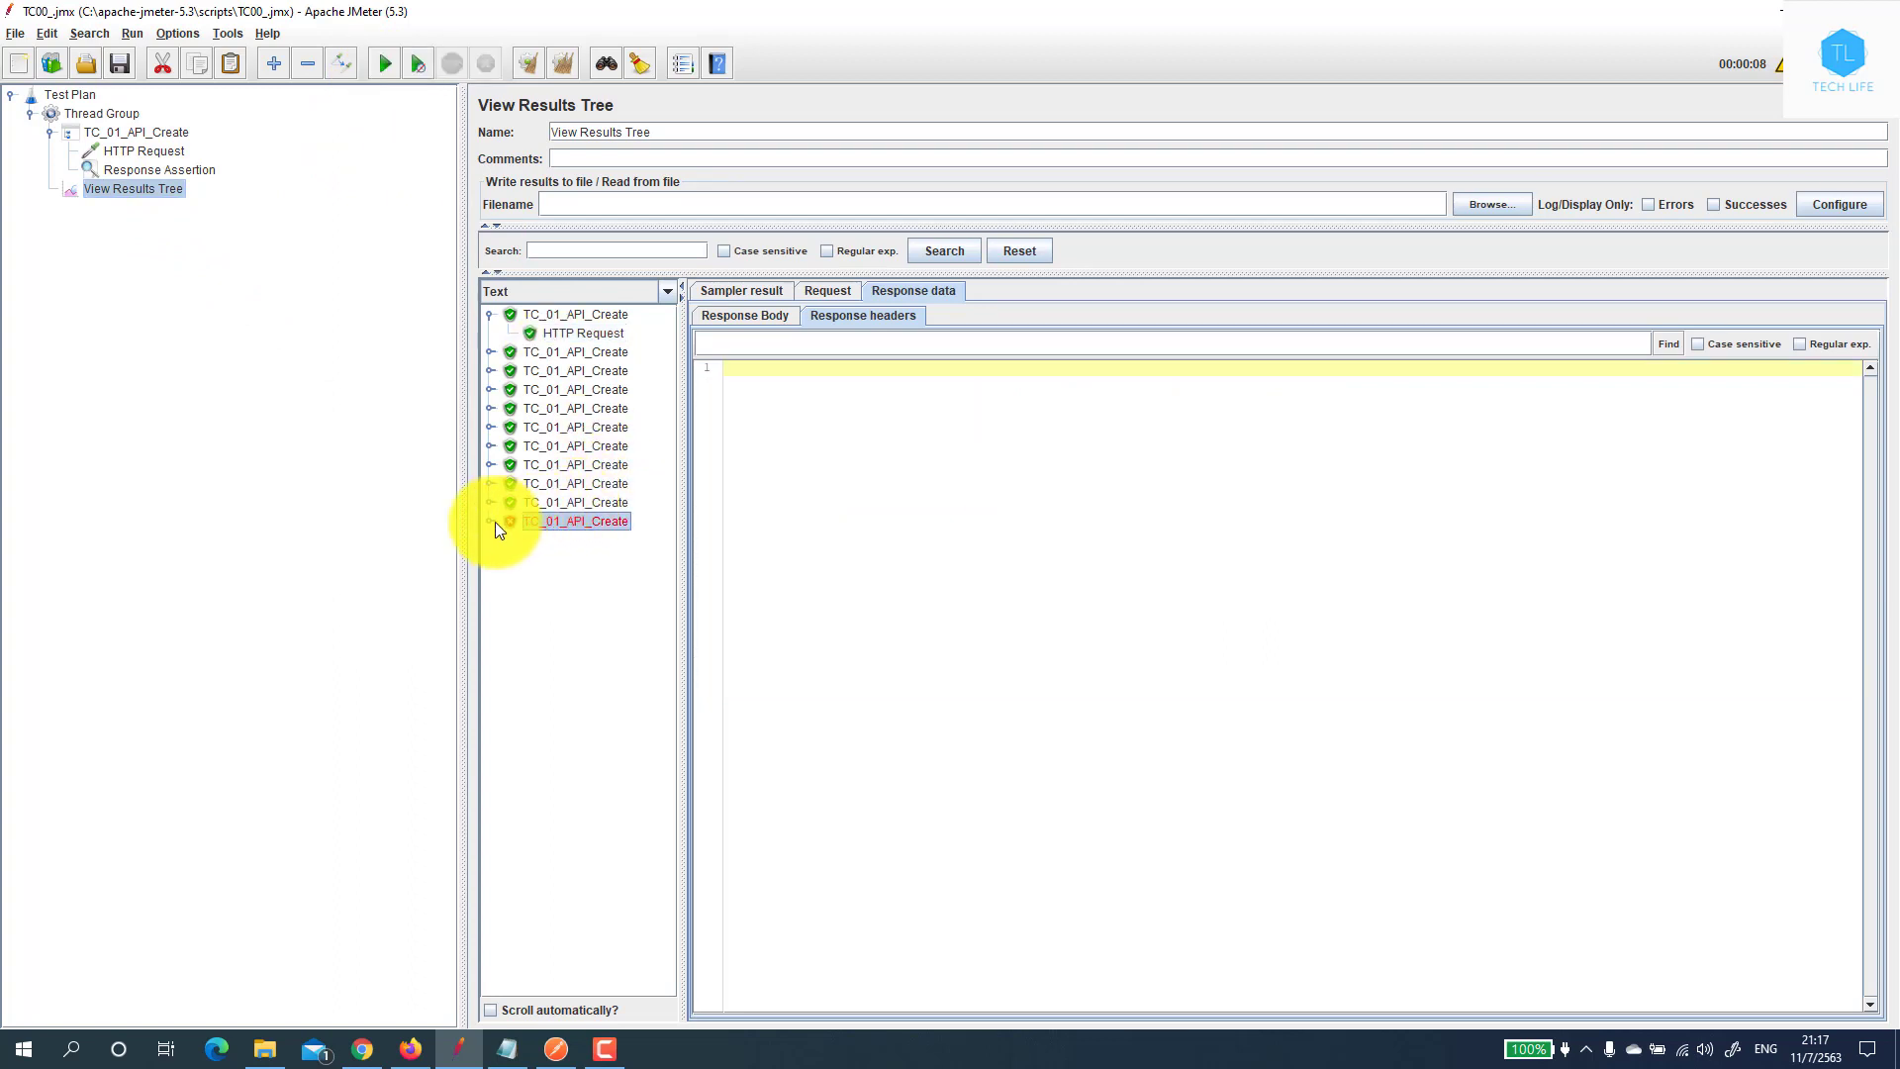
pyautogui.click(493, 522)
pyautogui.click(569, 559)
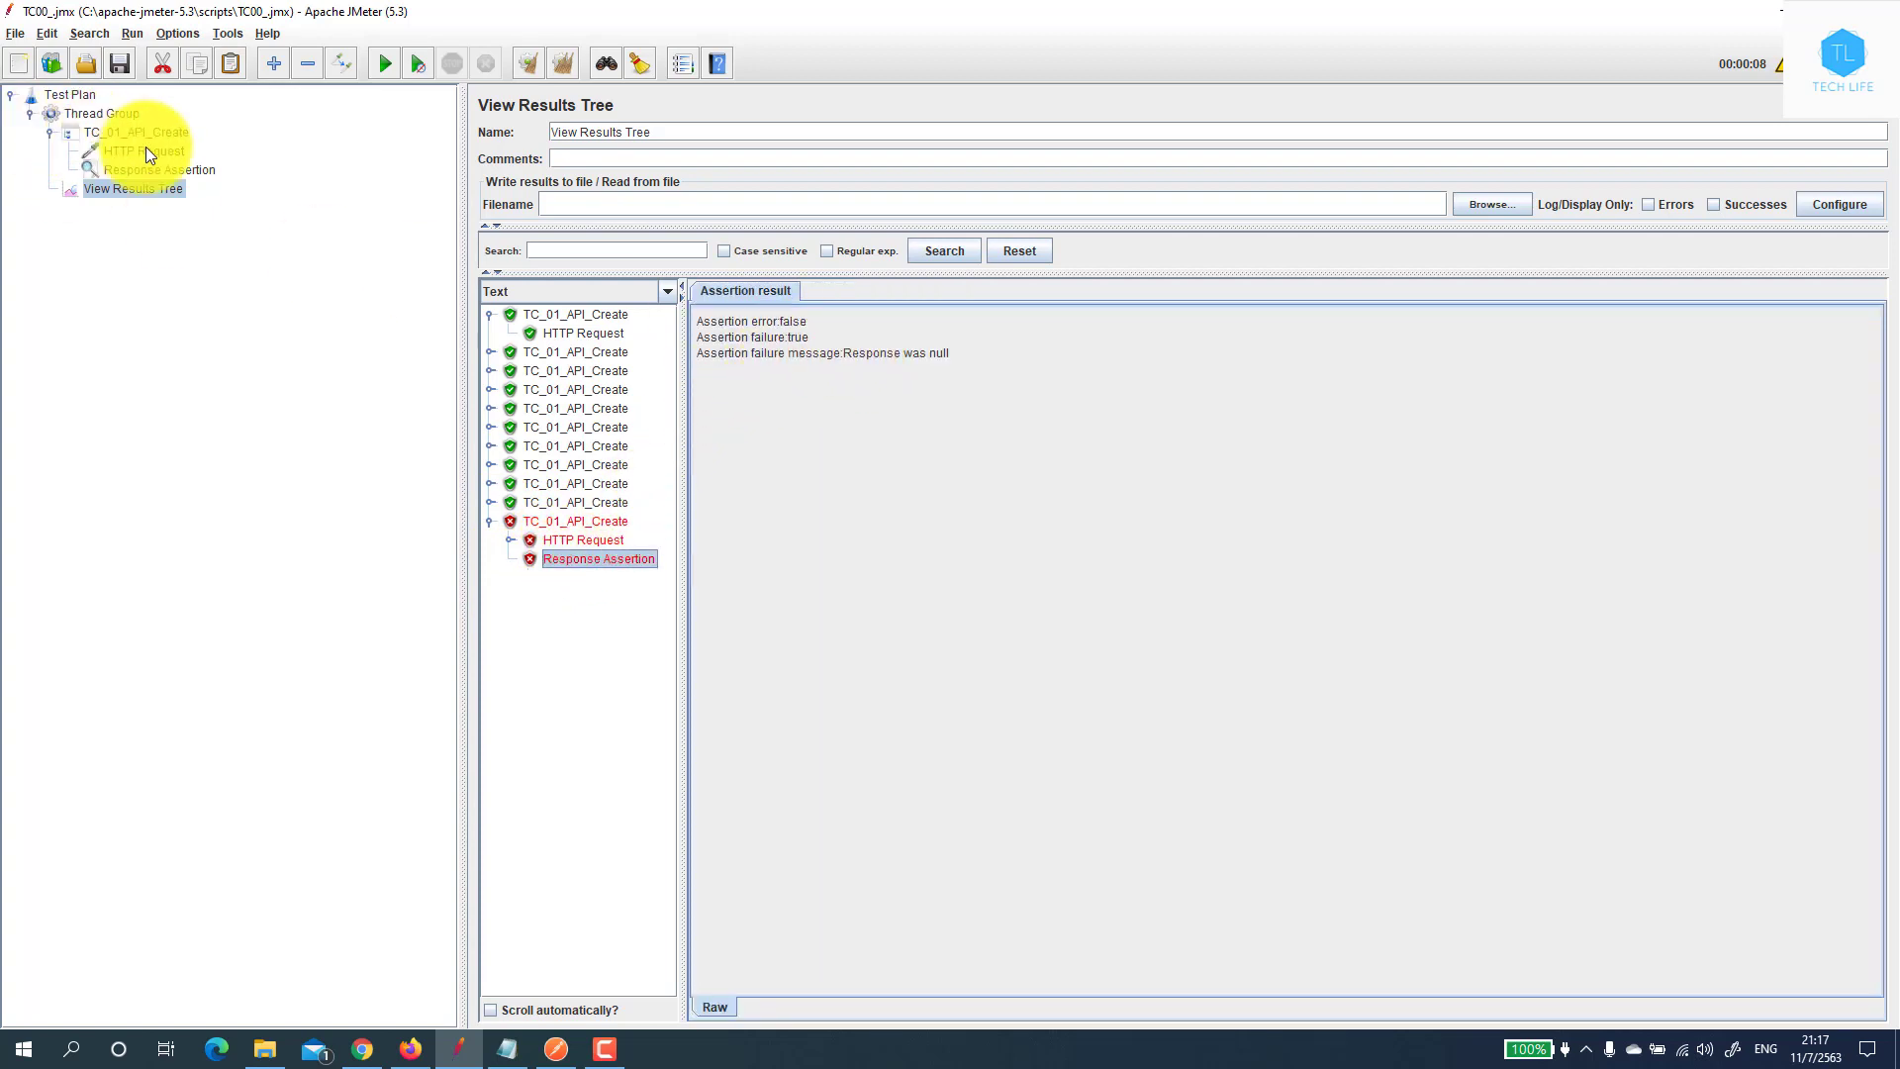
# Switch the Response Assertion's pattern matching rule to Matches and rerun the test plan
pyautogui.press('Up')
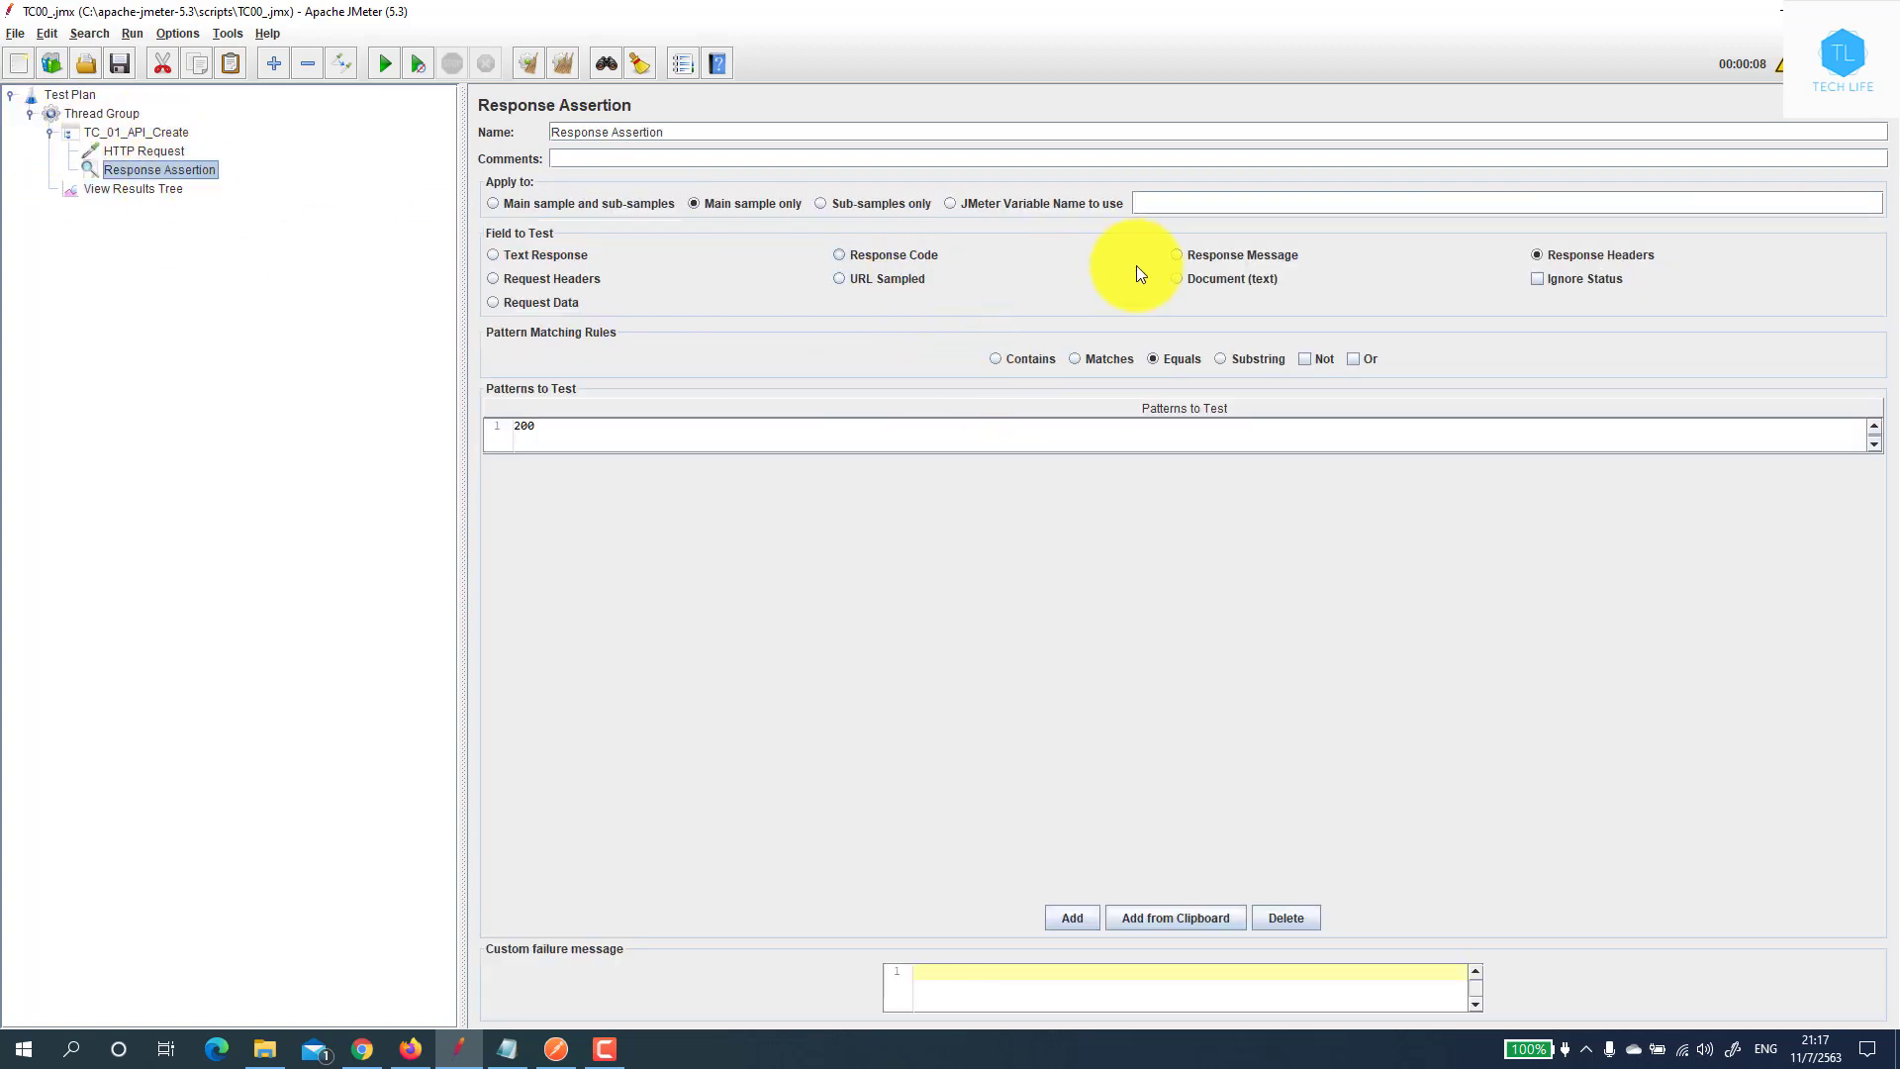
pyautogui.click(624, 444)
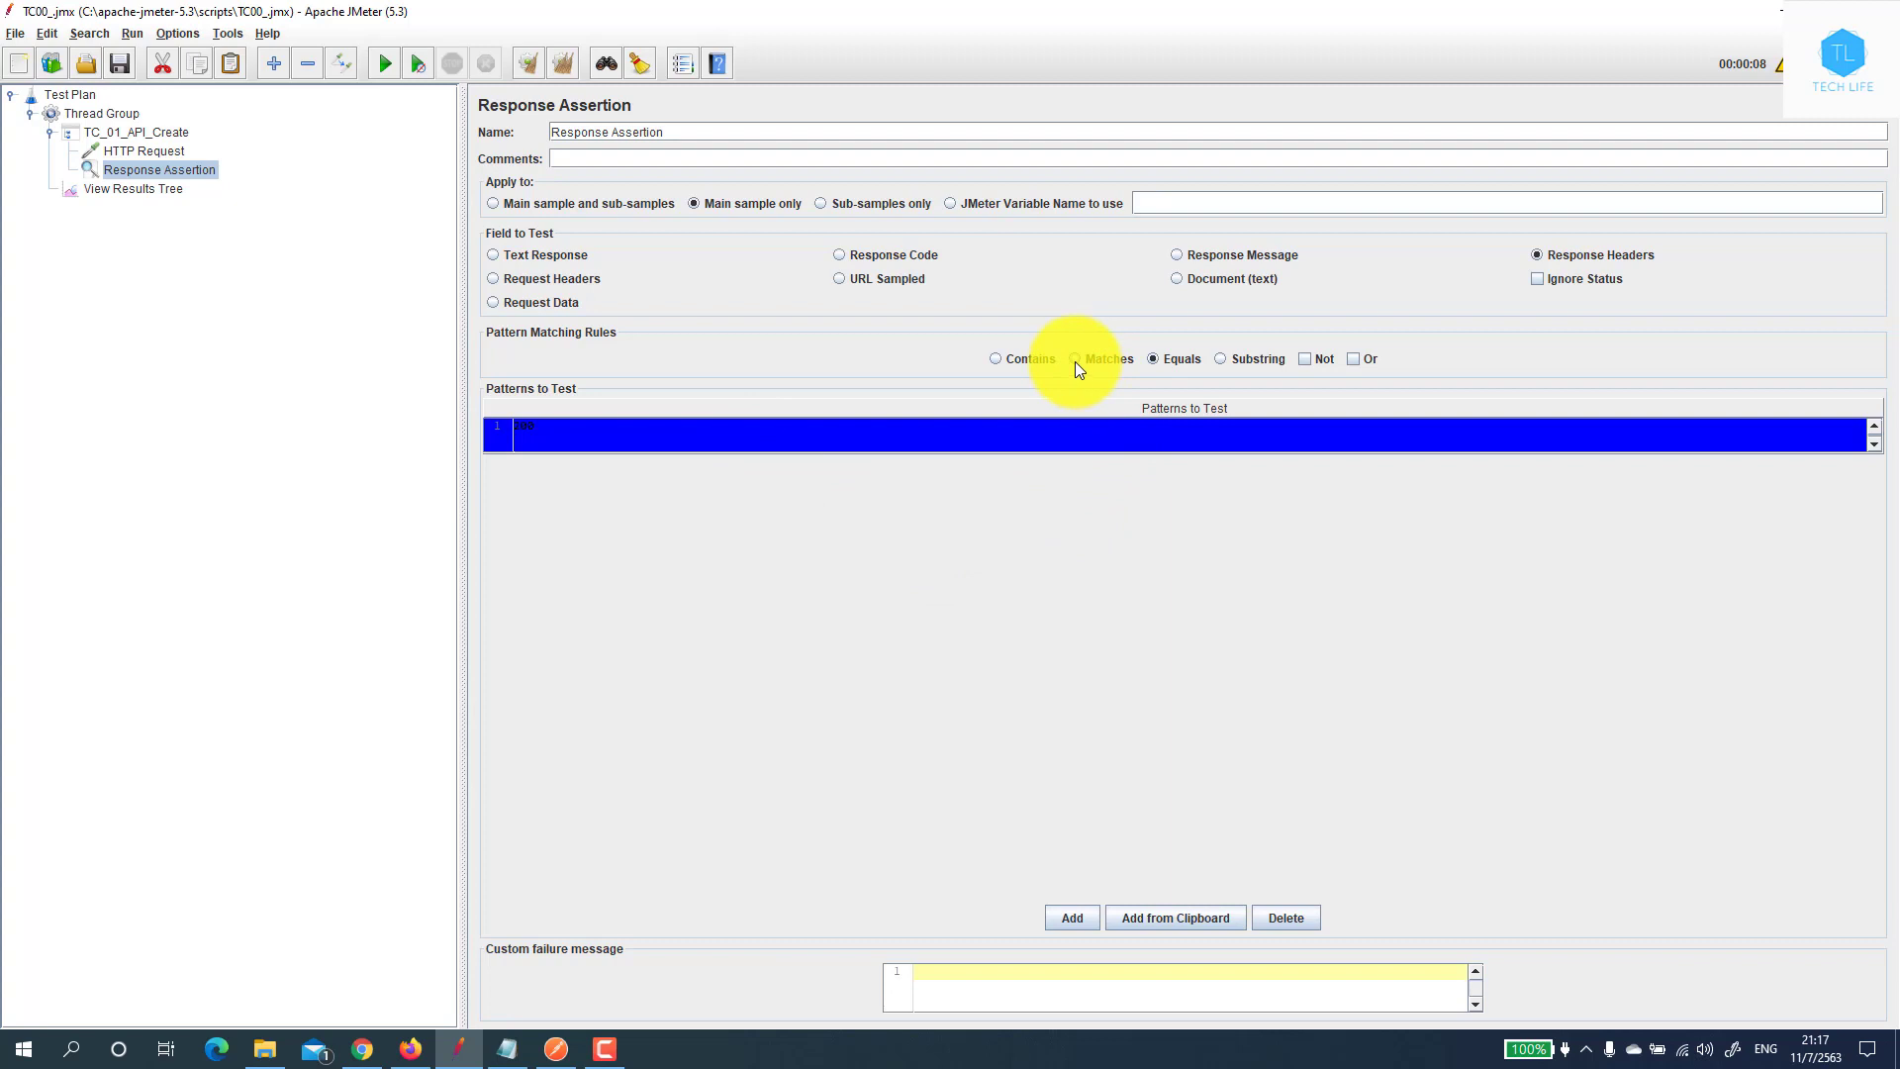
pyautogui.click(382, 59)
# Examine the newest sample's assertion result and compare its response code with that of an earlier passing sample
pyautogui.click(121, 187)
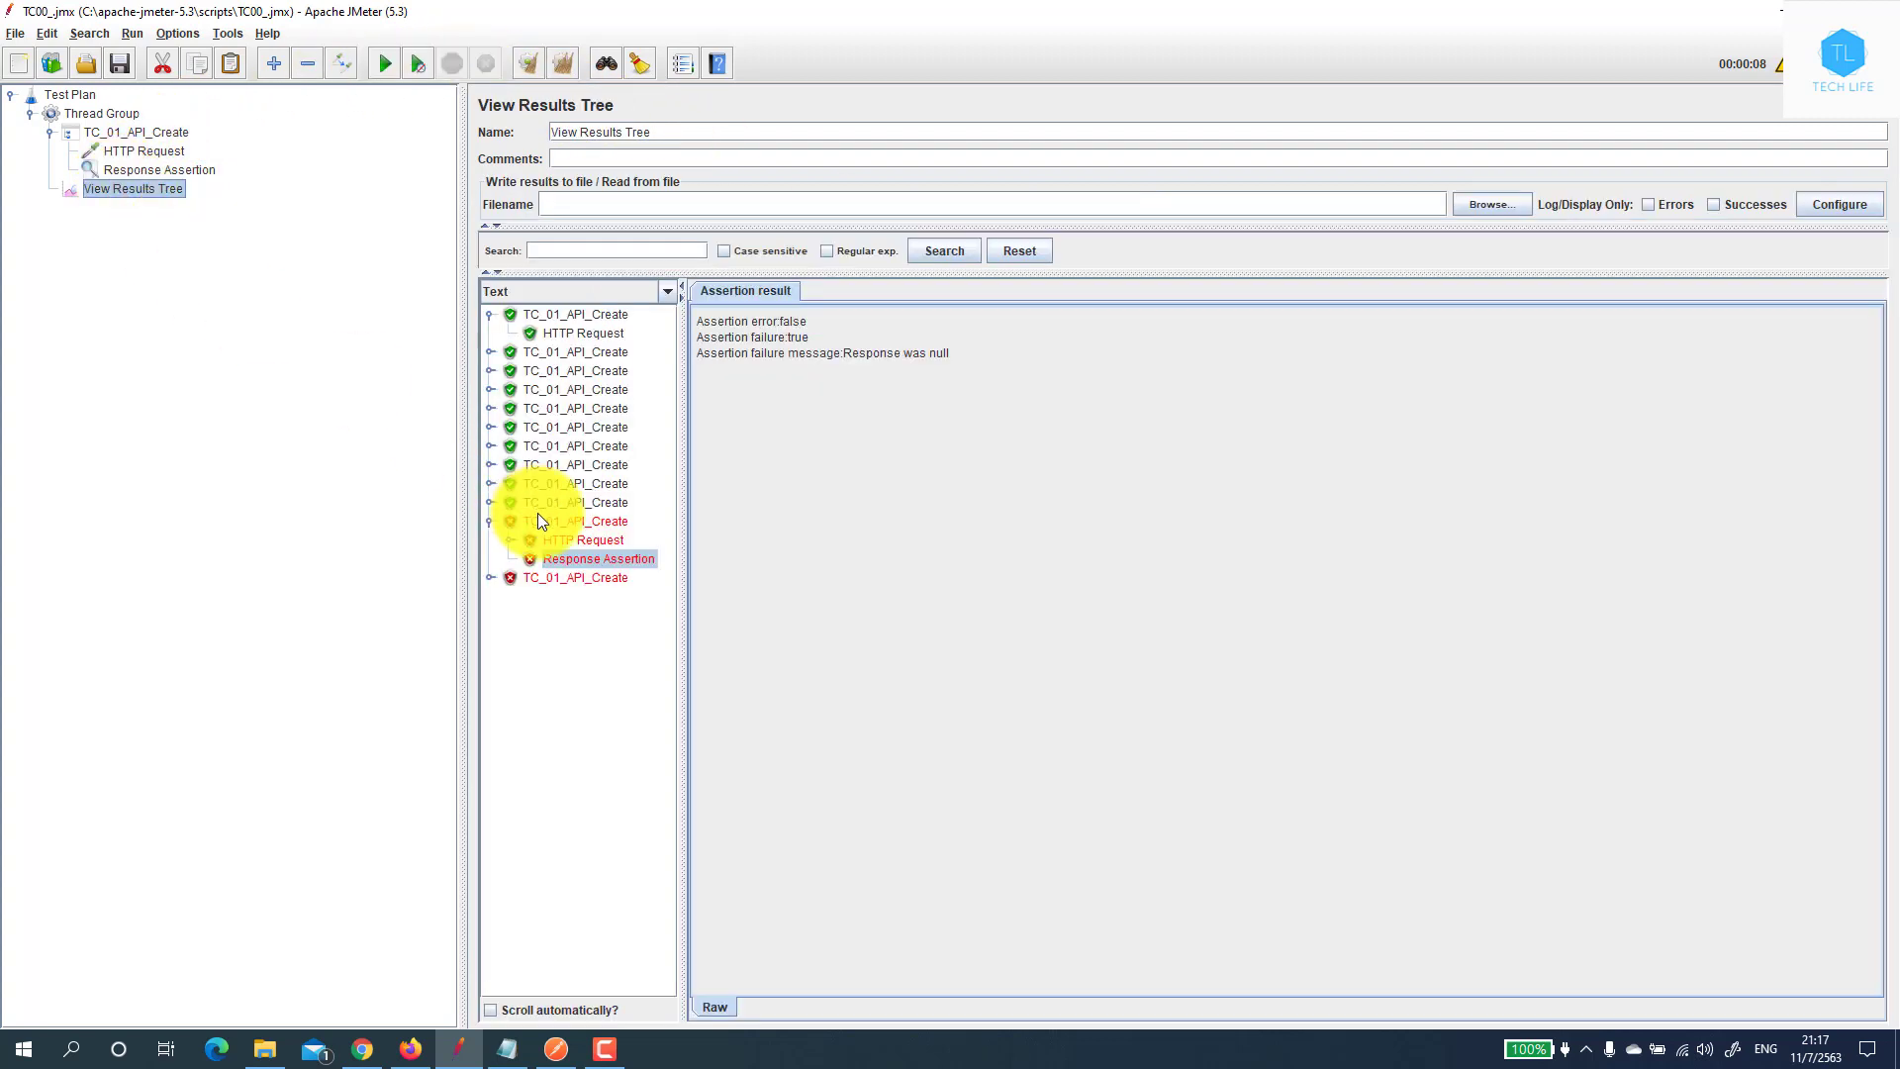
pyautogui.click(501, 580)
pyautogui.click(491, 577)
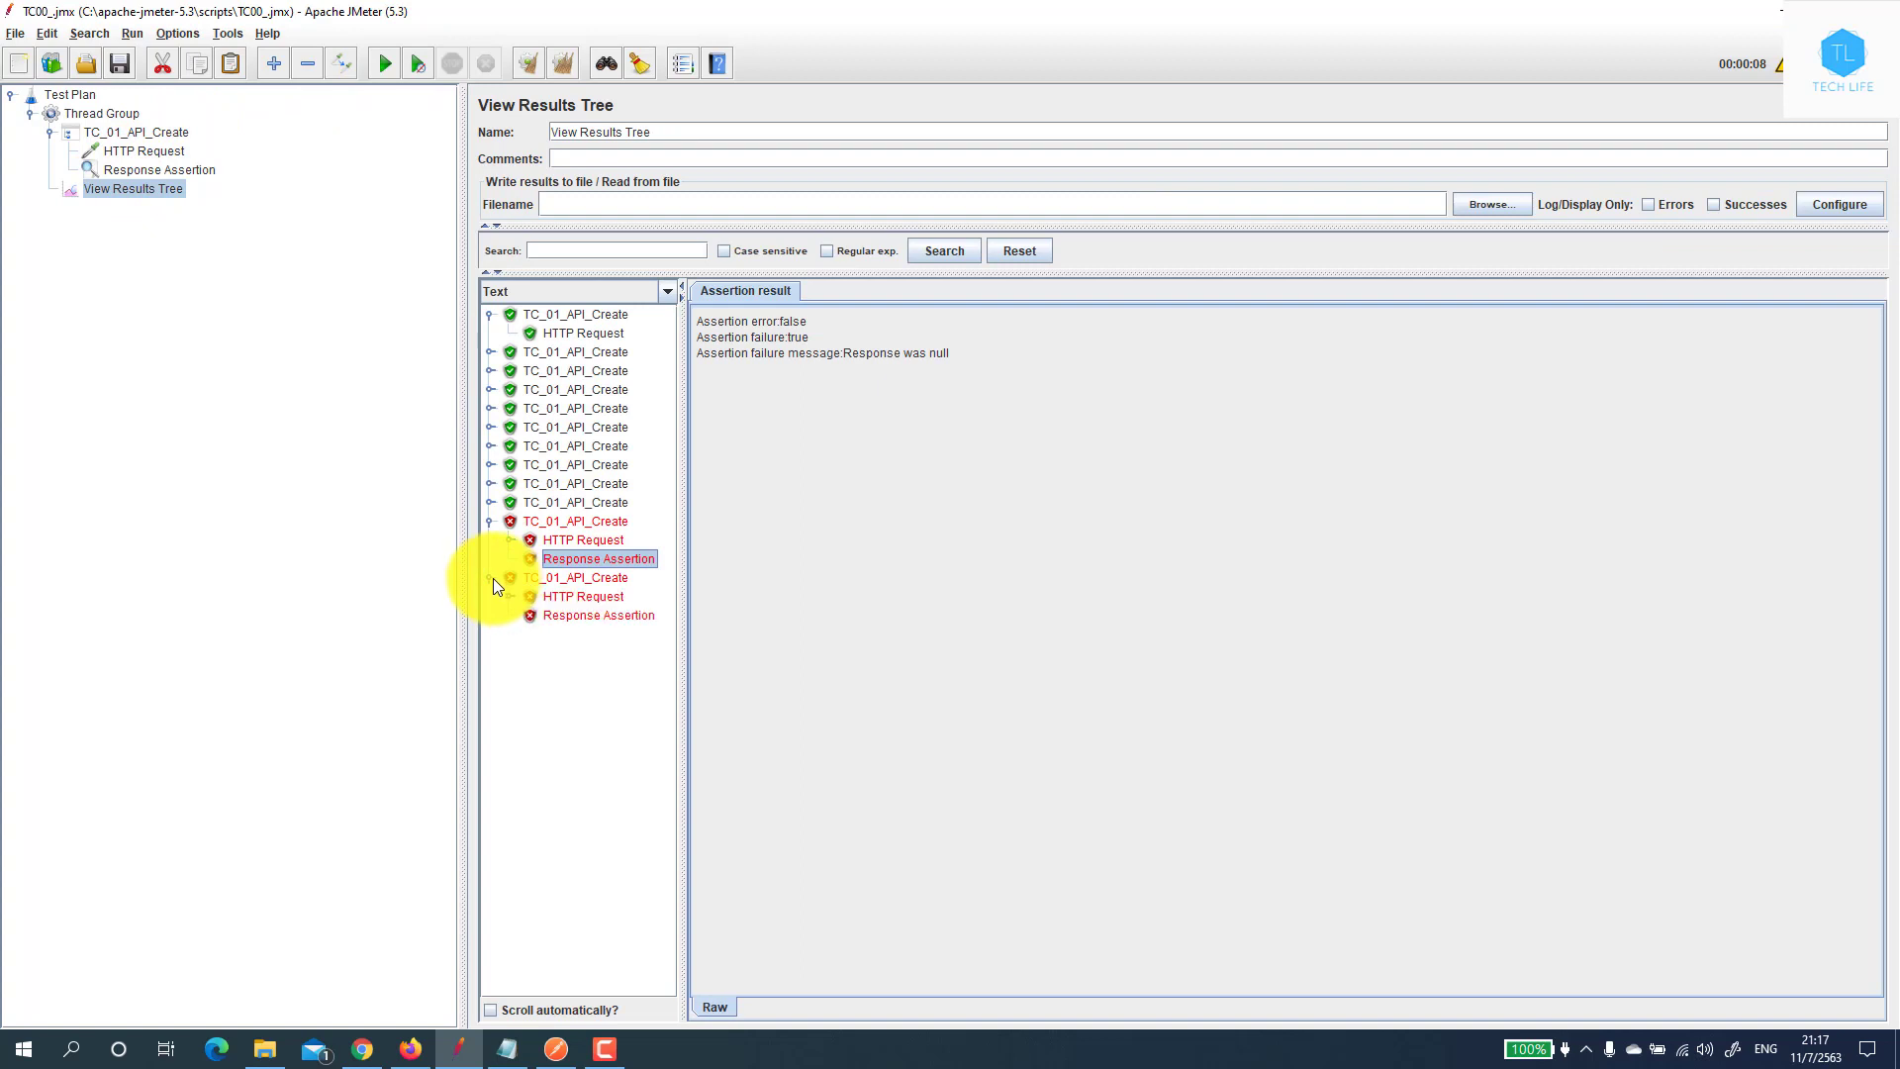
pyautogui.click(564, 610)
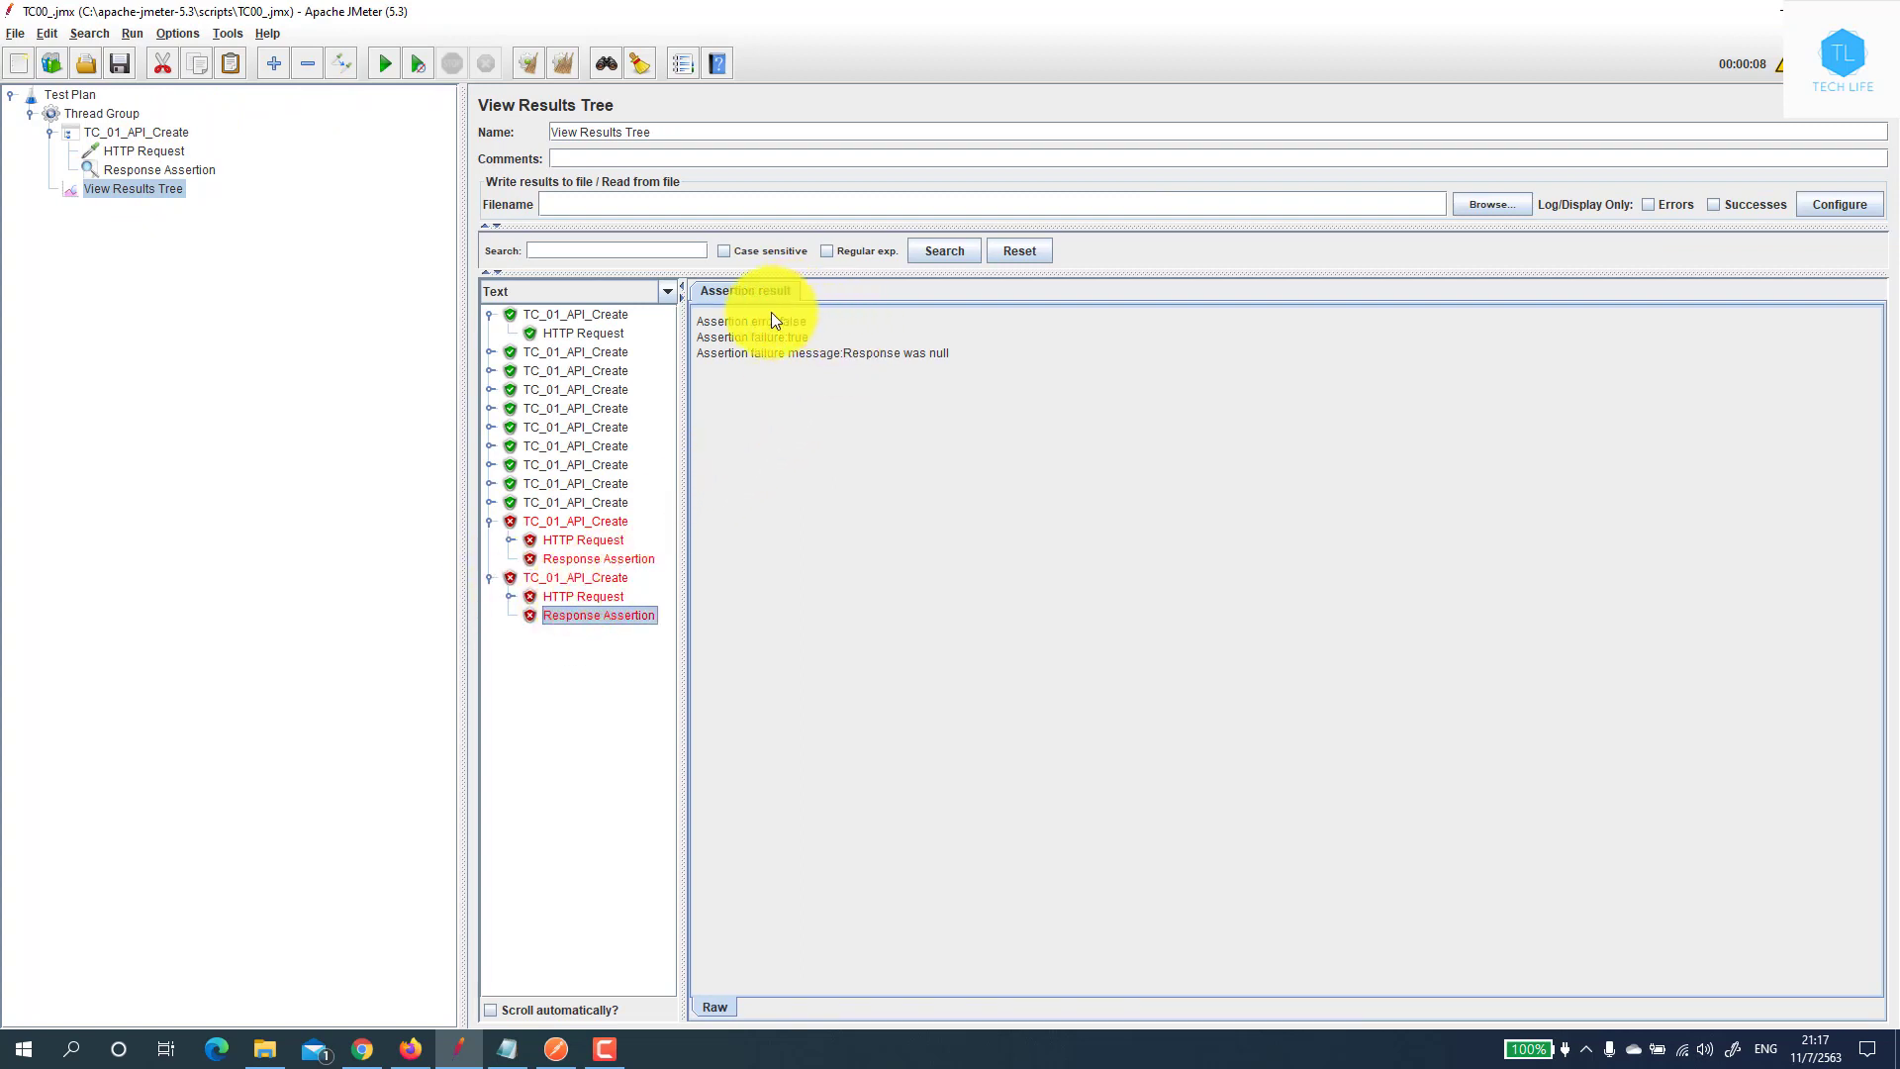
pyautogui.click(589, 596)
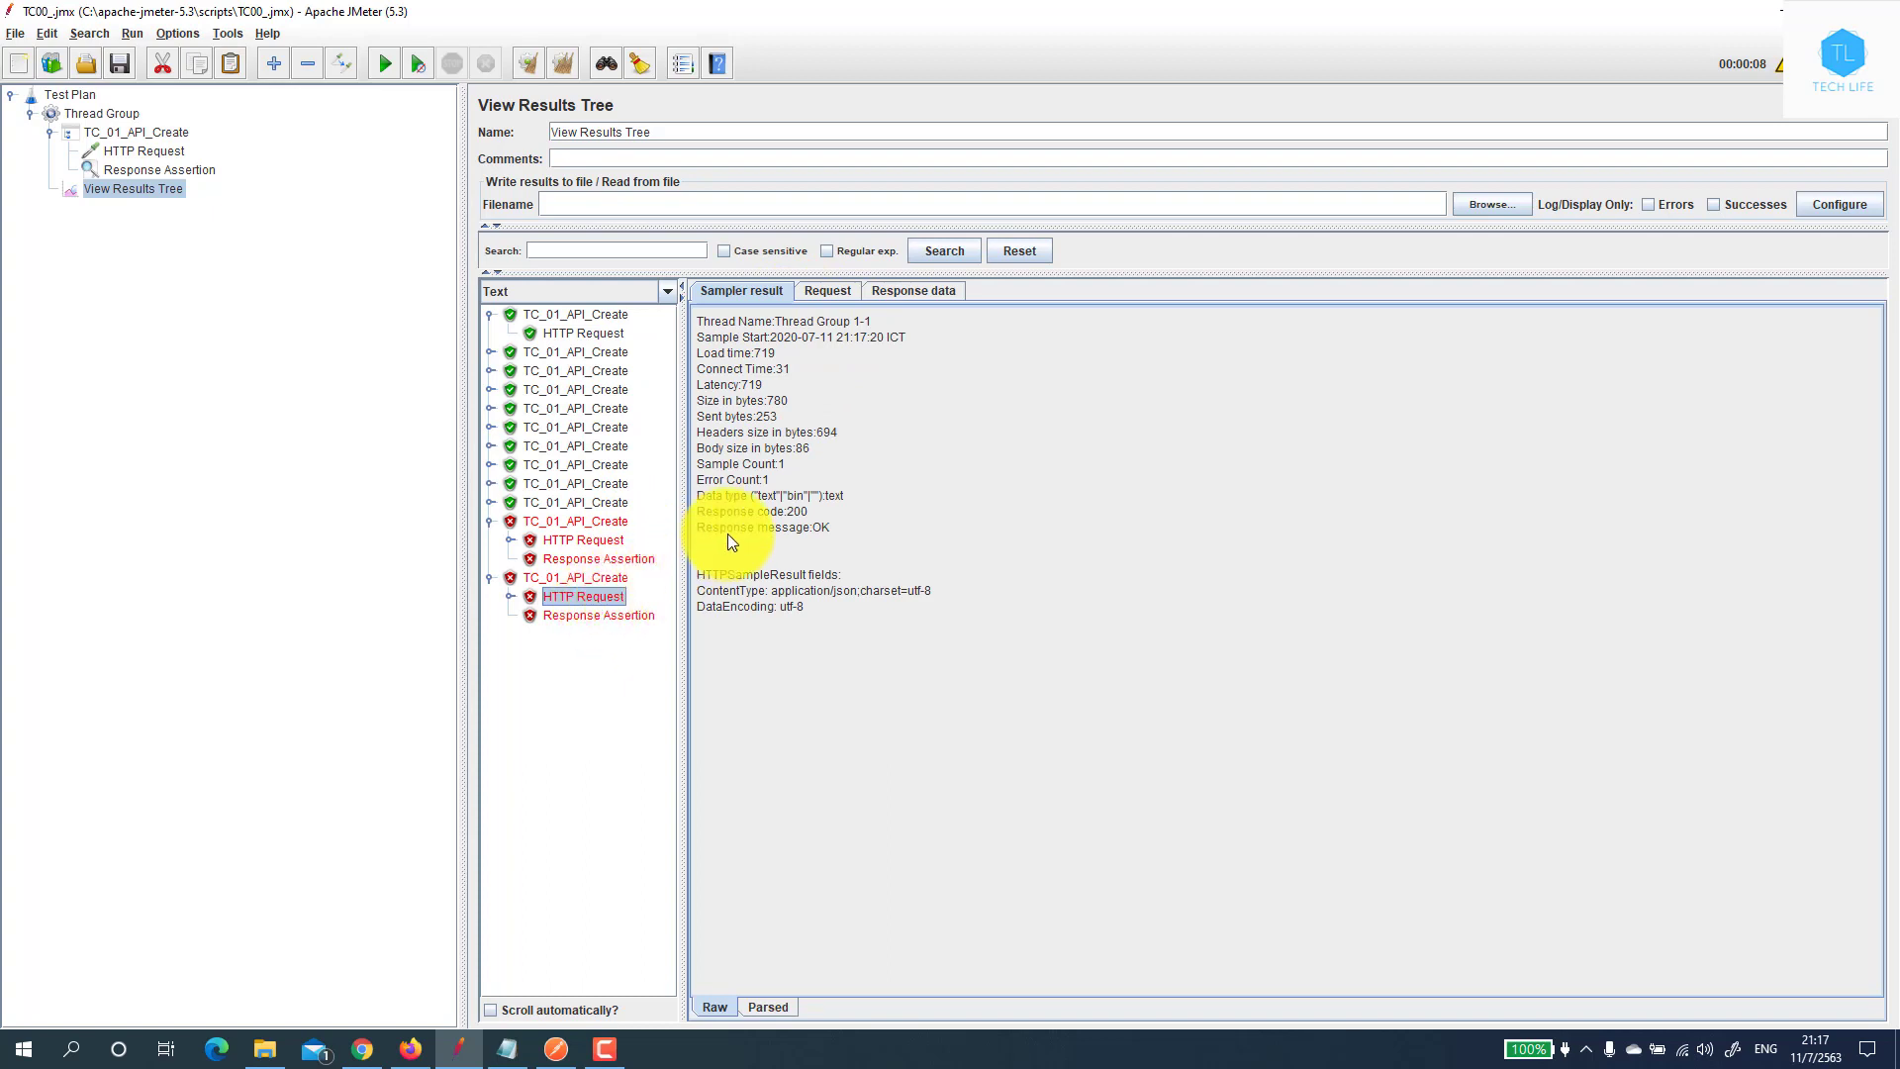
pyautogui.click(798, 511)
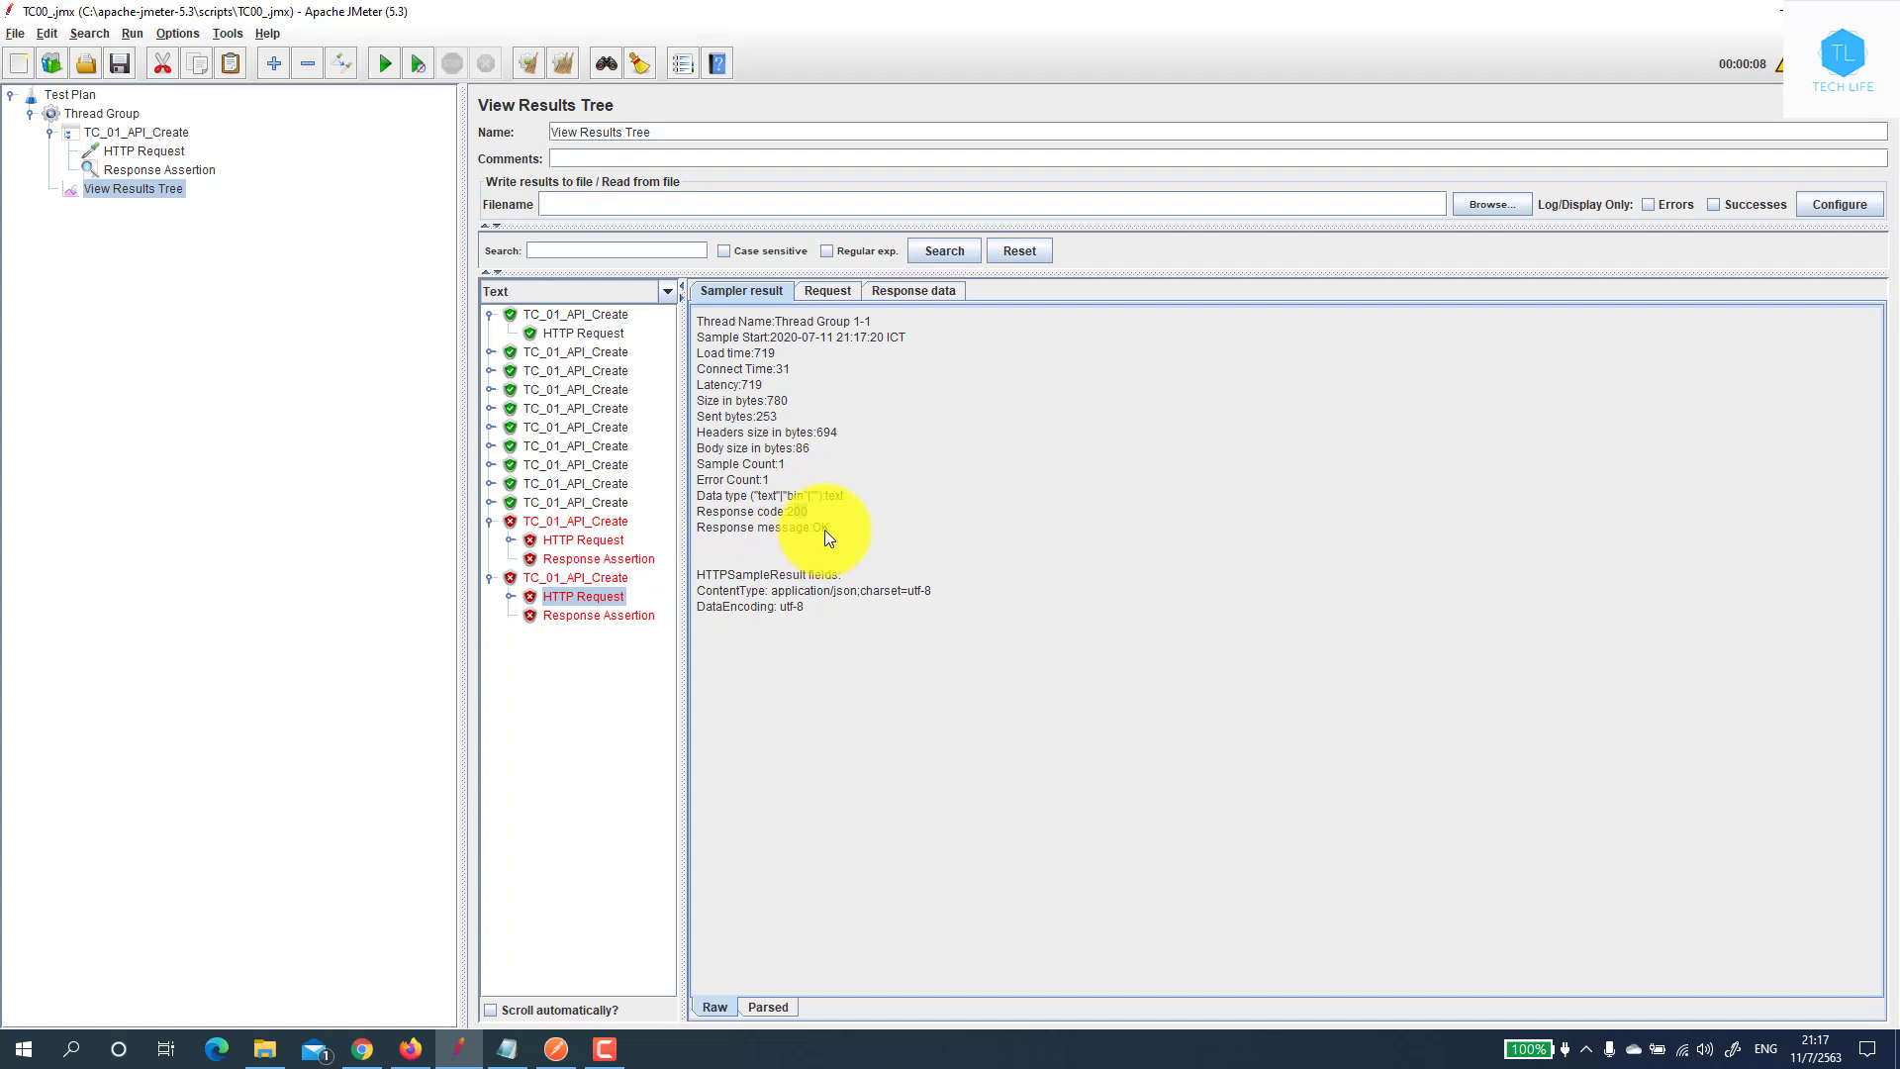
pyautogui.click(590, 503)
pyautogui.moveTo(810, 513); pyautogui.dragTo(692, 509)
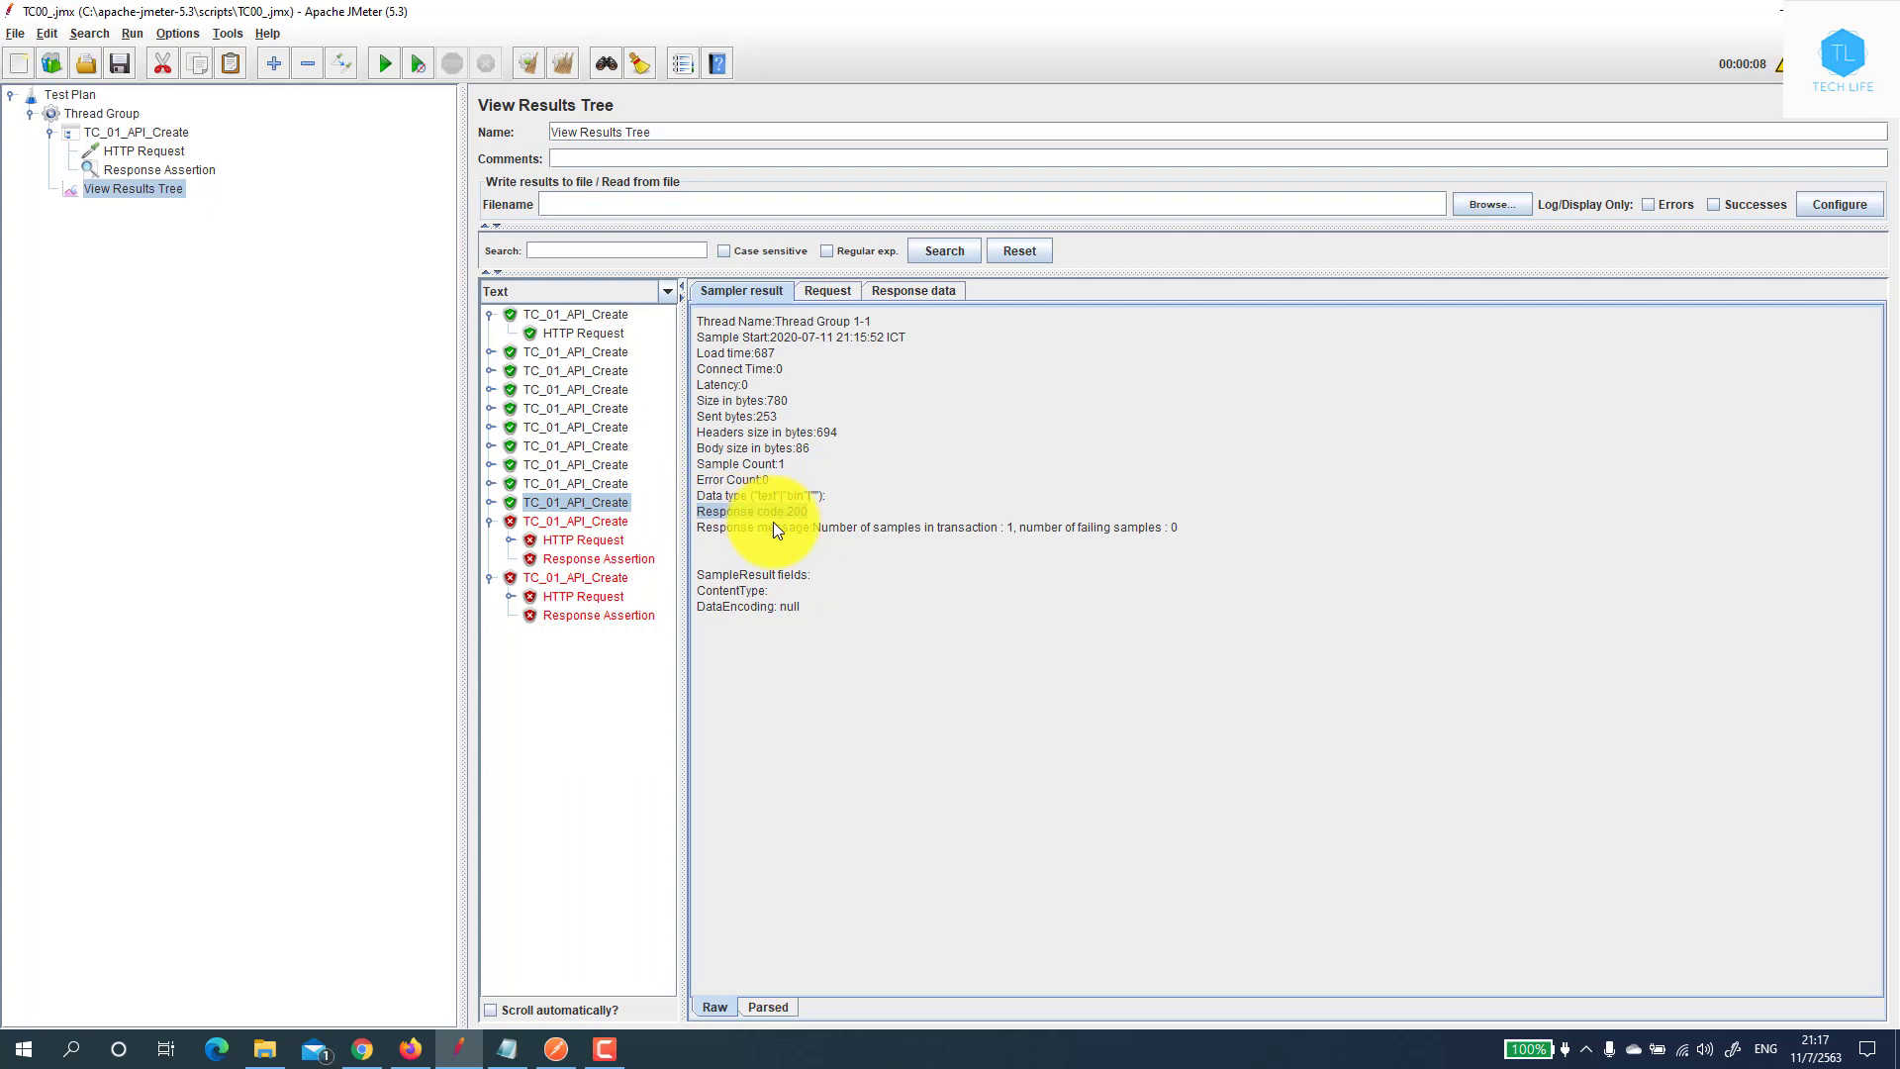
# Change the Response Assertion's field to test to Response Code and its pattern matching rule to Equals
pyautogui.click(136, 172)
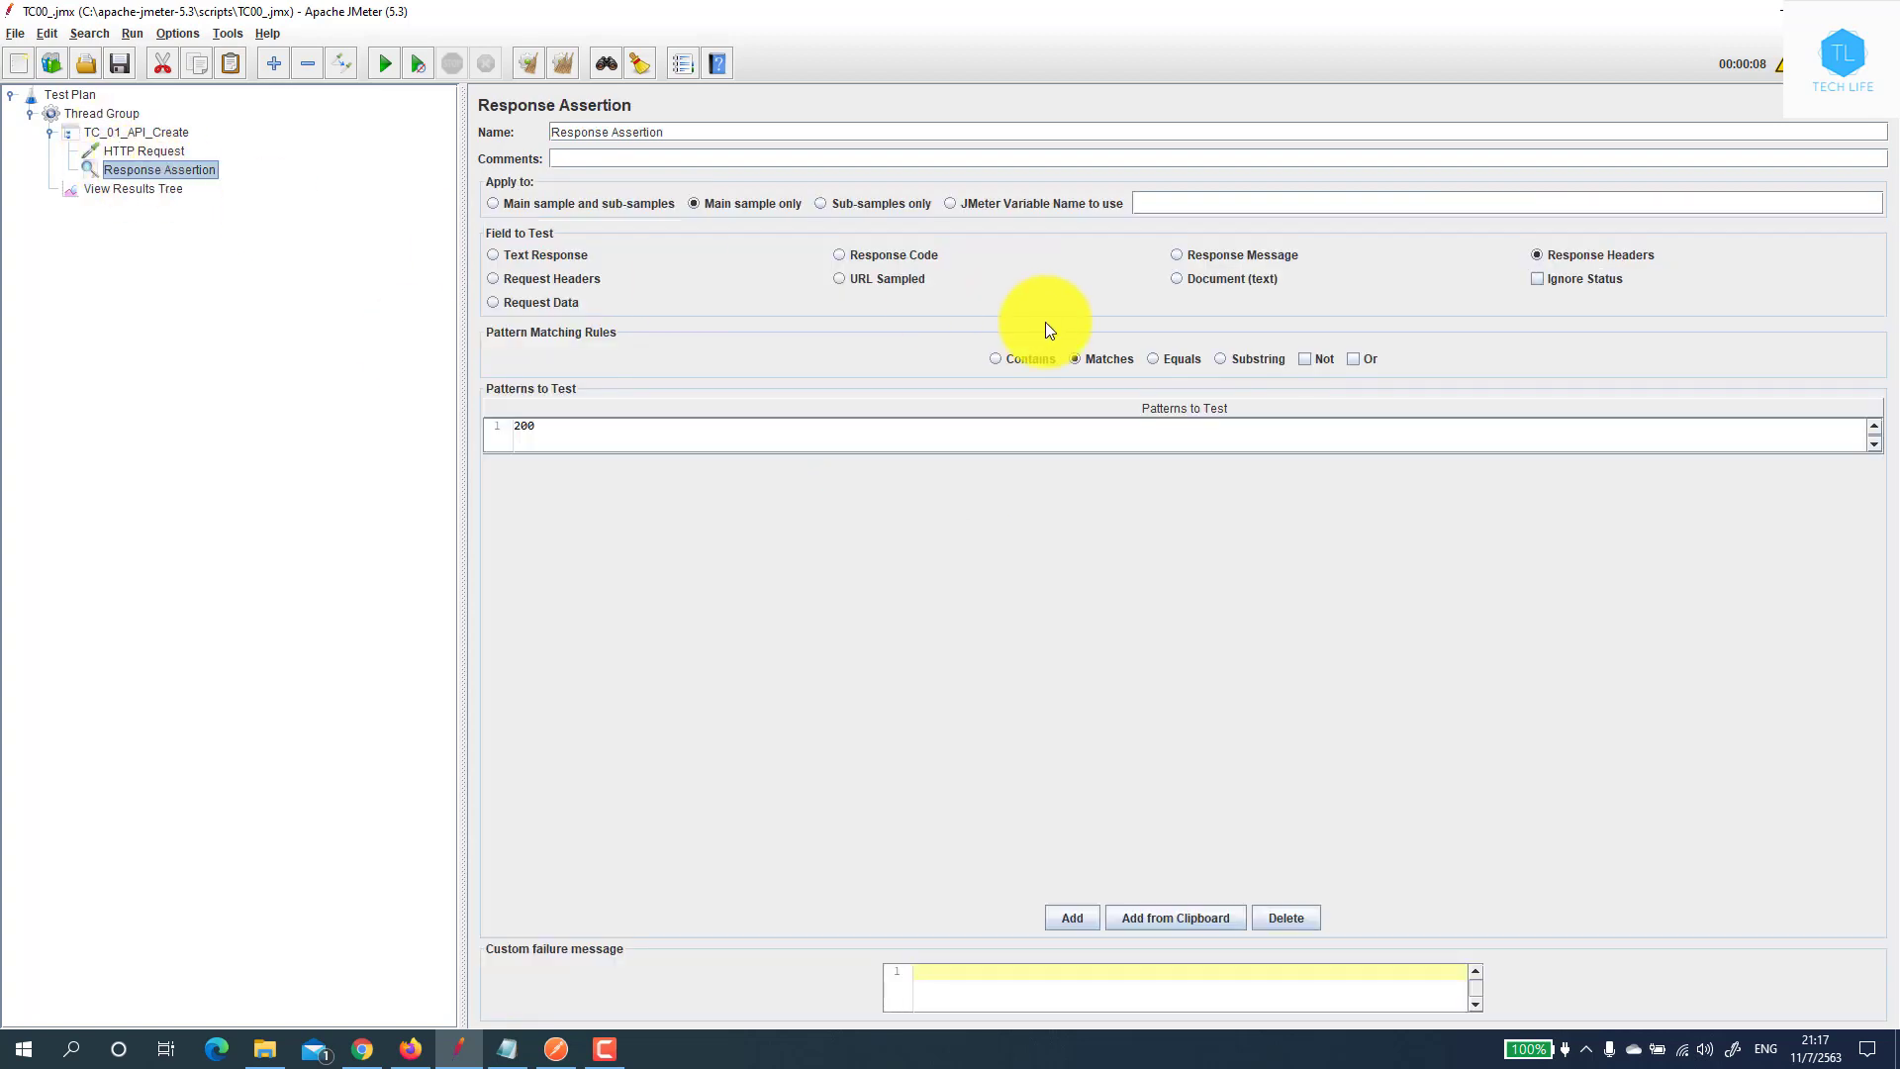
pyautogui.click(877, 257)
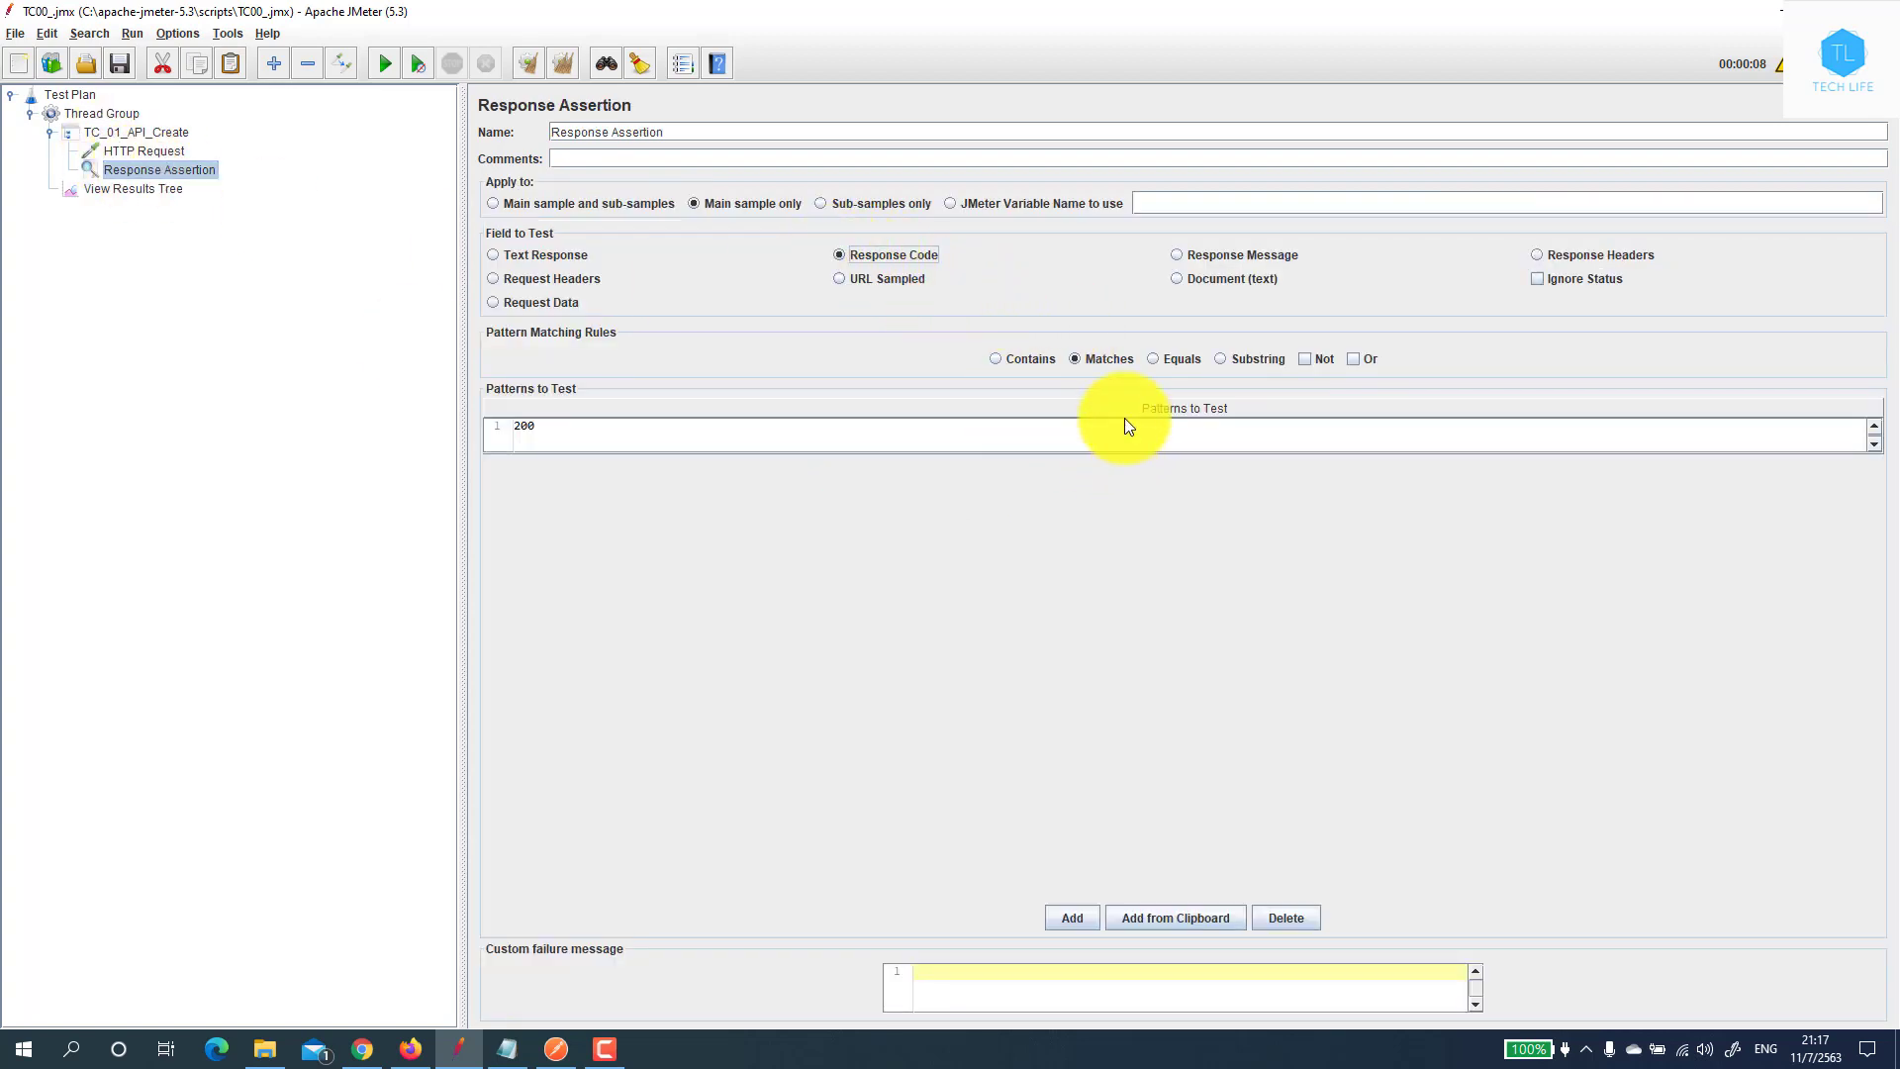
pyautogui.click(1155, 358)
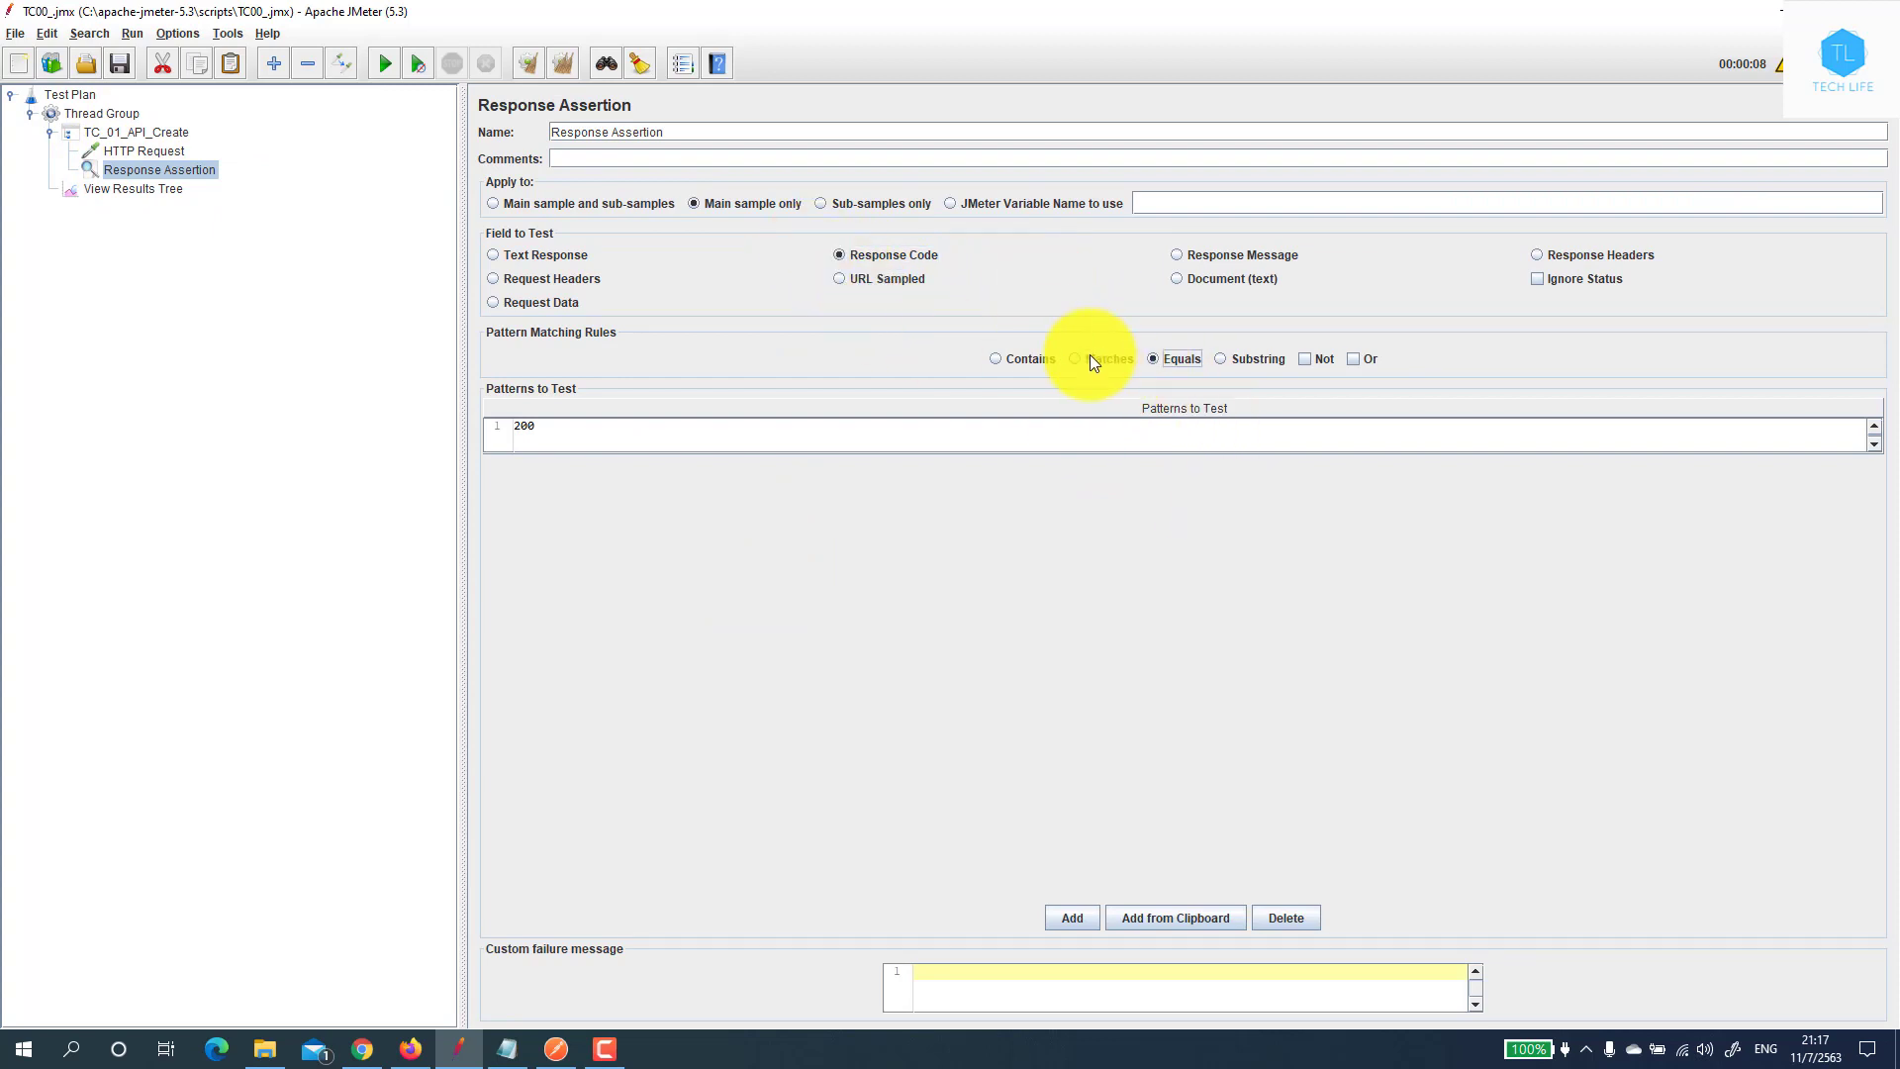
pyautogui.click(606, 427)
# Clear the previous samples in View Results Tree and run the test plan again with the updated assertion
pyautogui.click(139, 190)
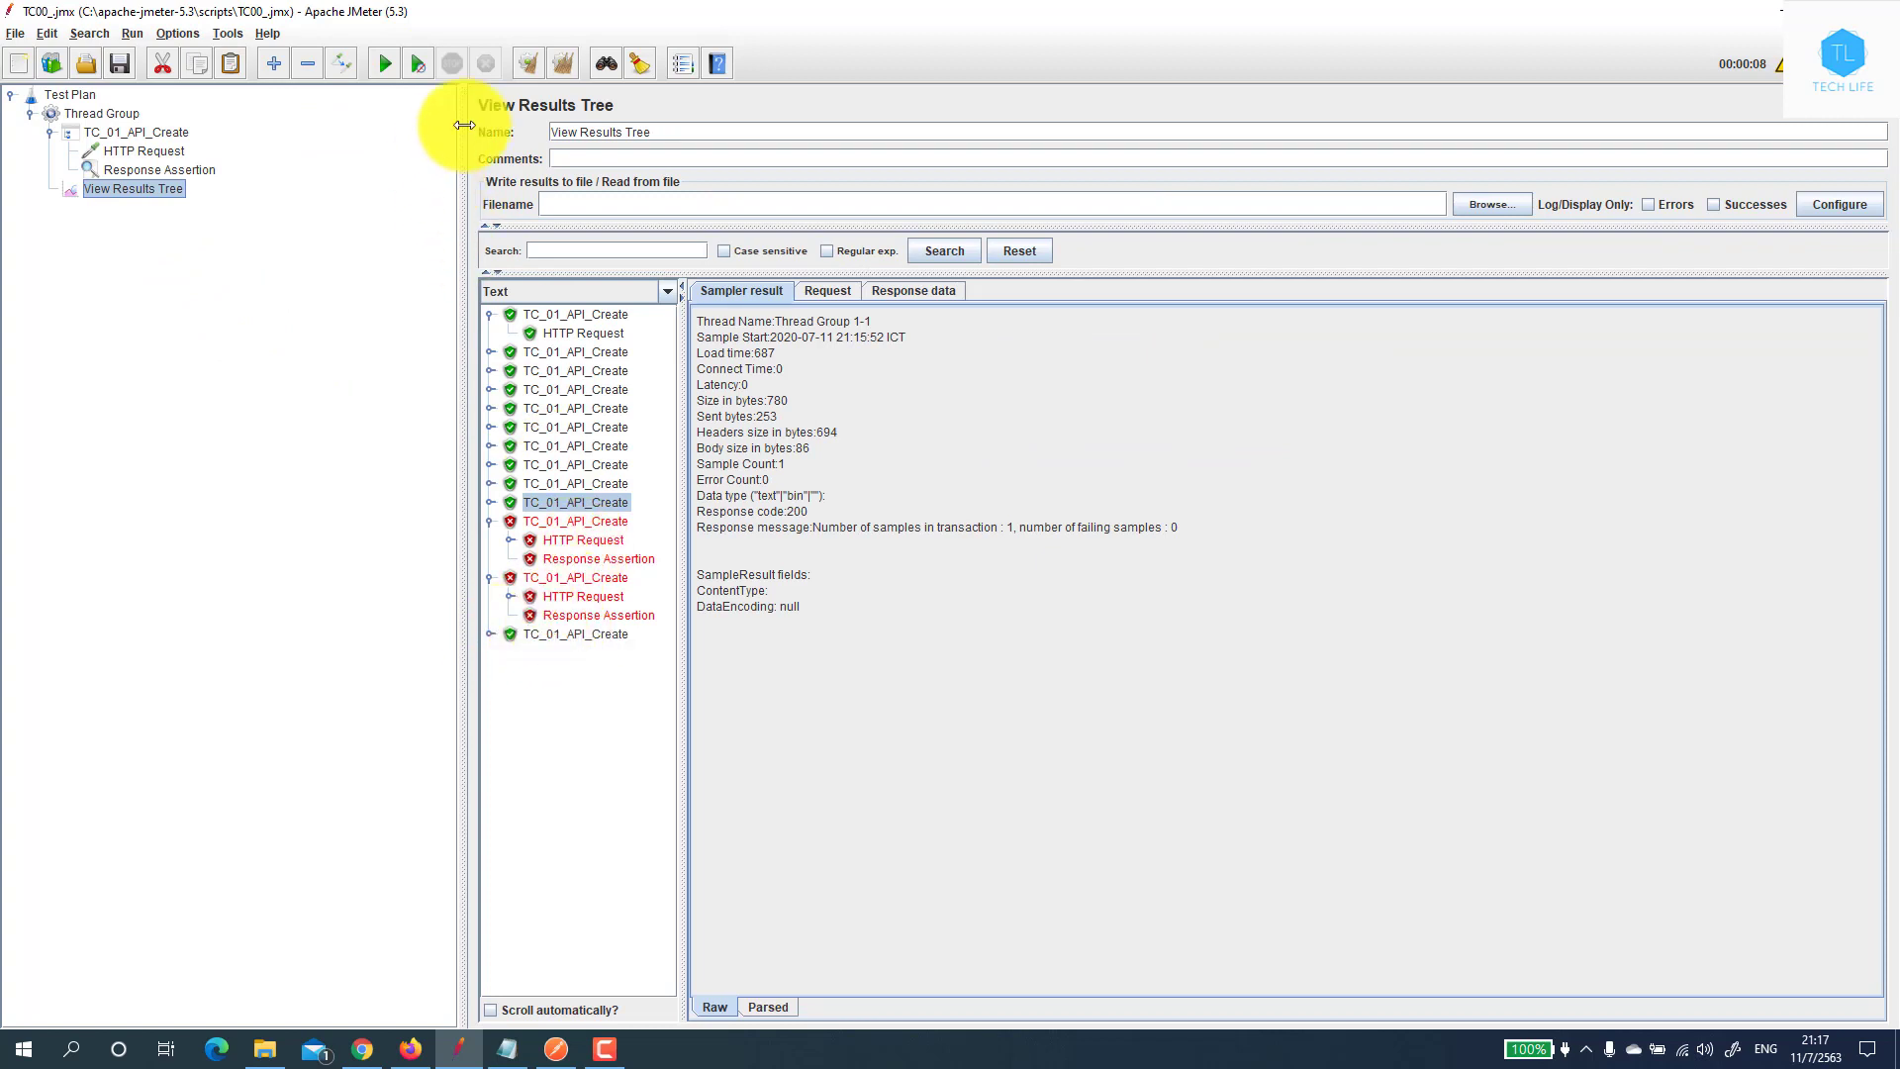
pyautogui.click(518, 64)
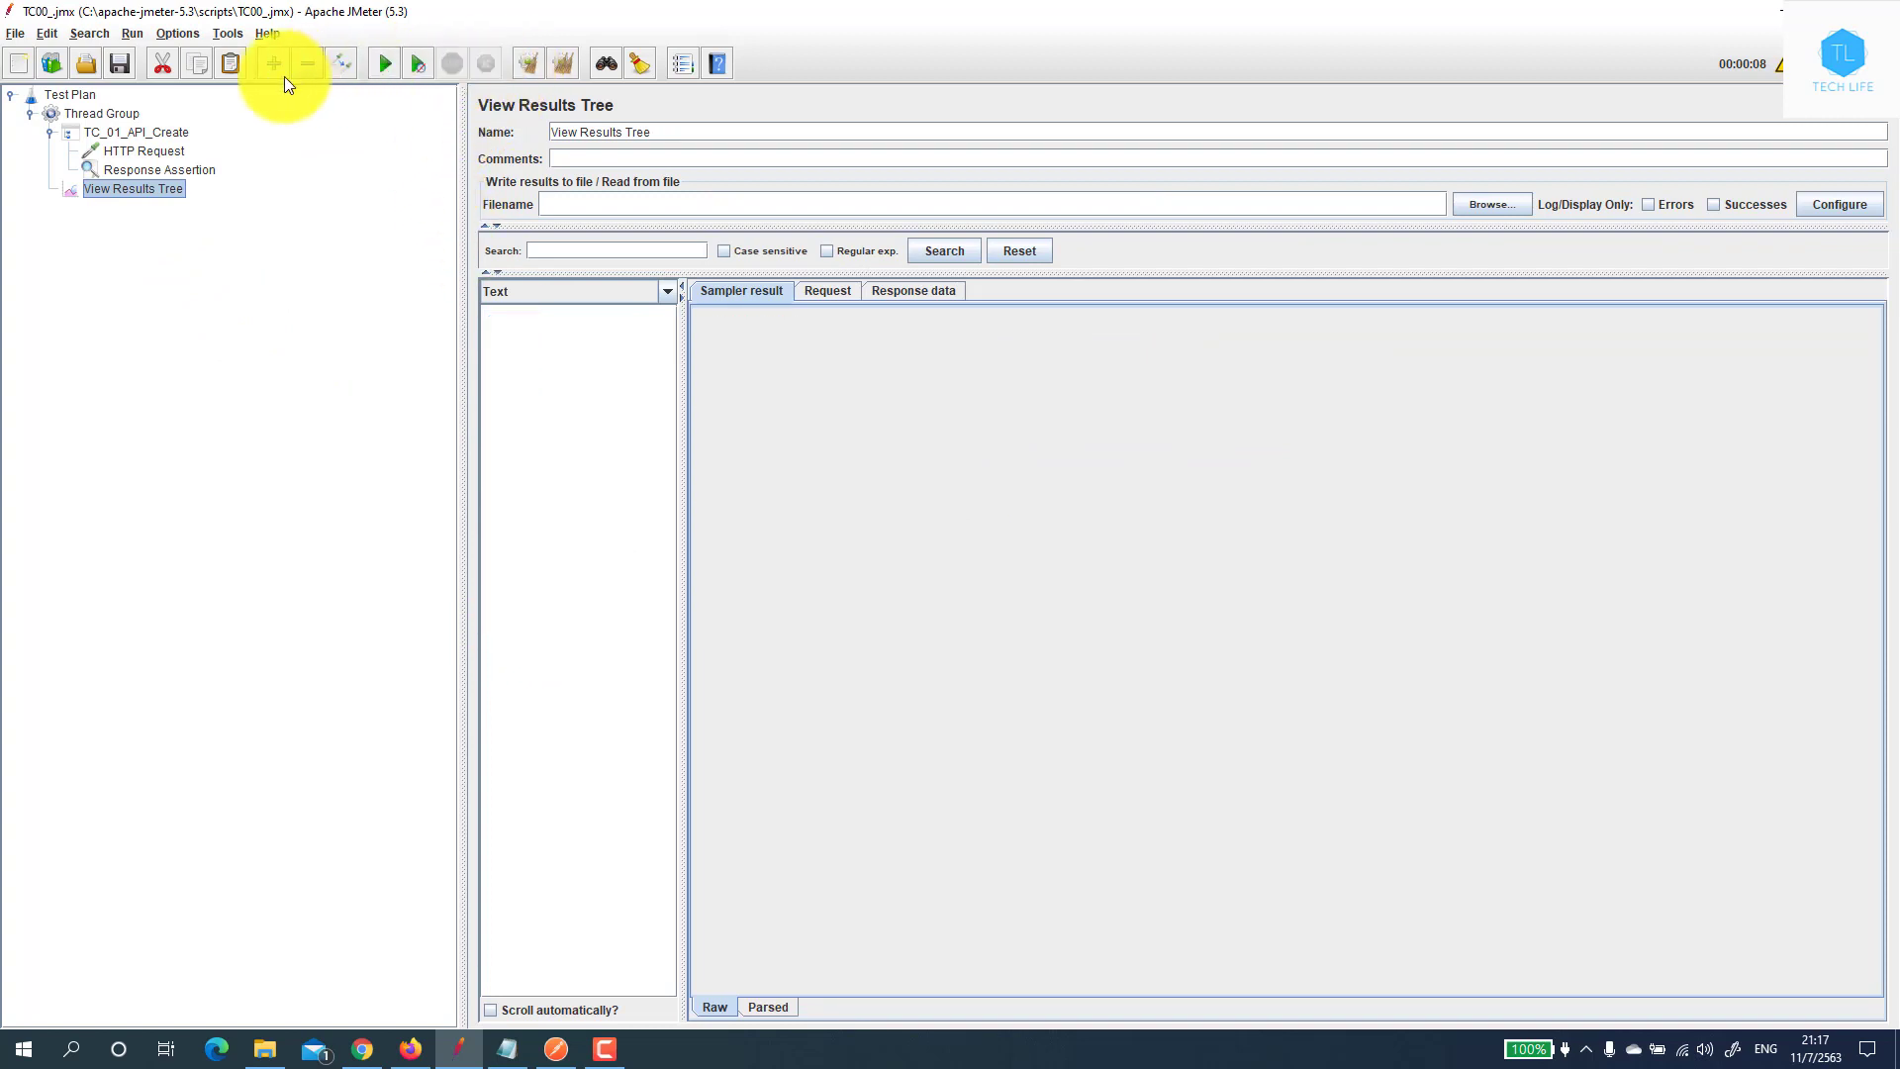
pyautogui.click(382, 65)
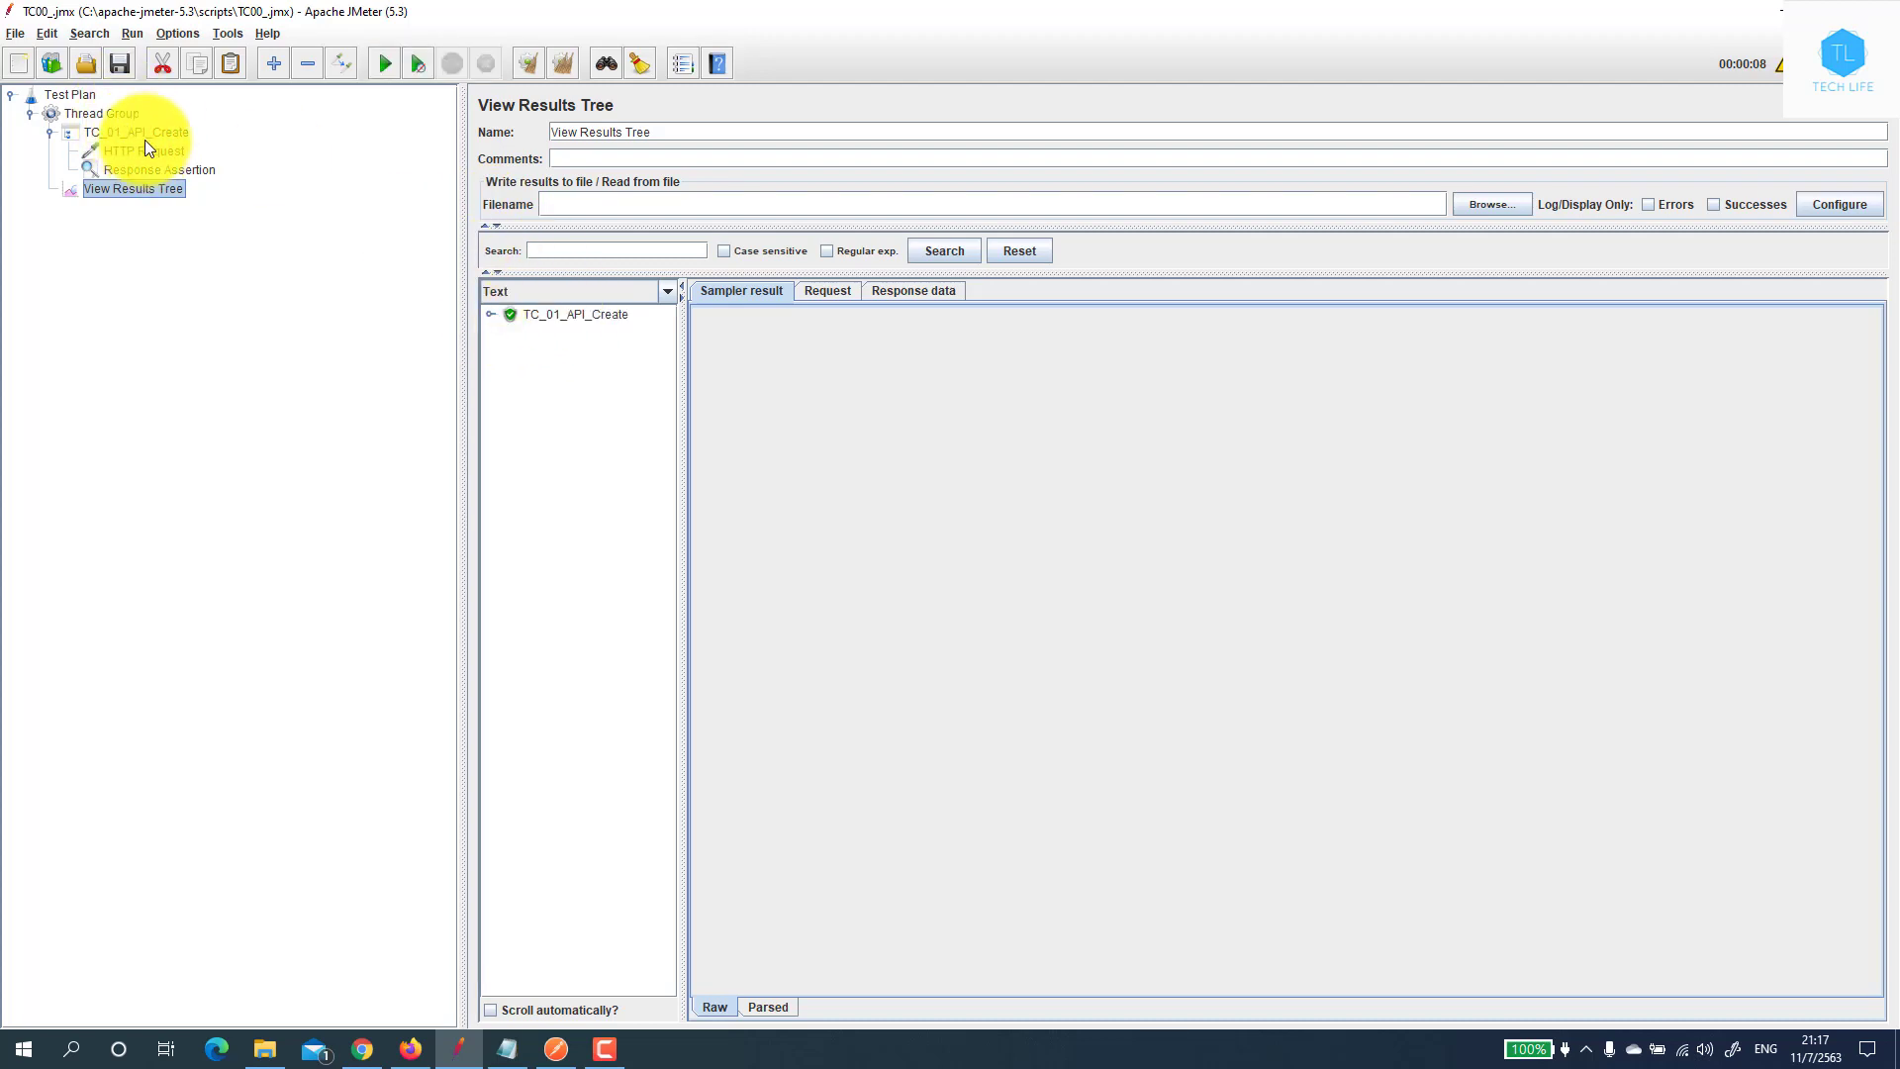
# Change the Response Assertion's pattern to 201
pyautogui.click(155, 170)
pyautogui.doubleClick(559, 429)
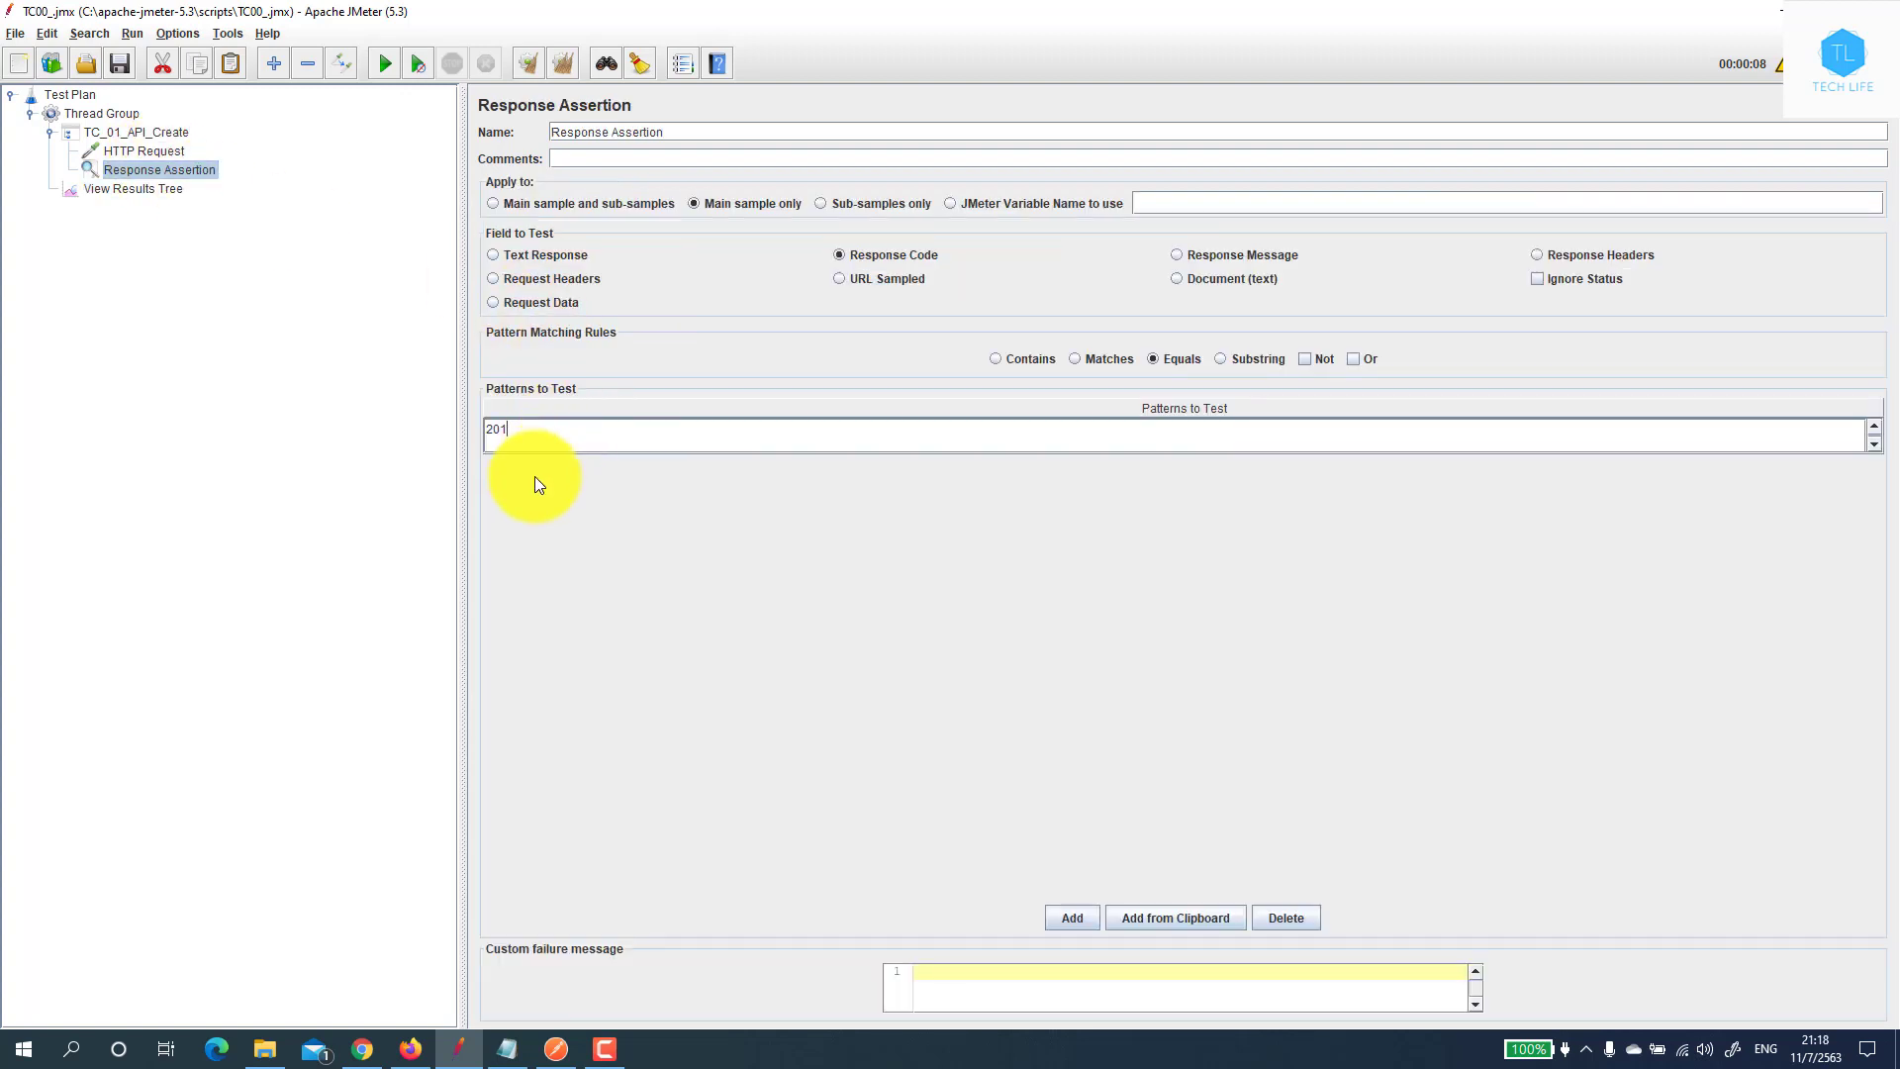
pyautogui.press('BackSpace')
pyautogui.write('1')
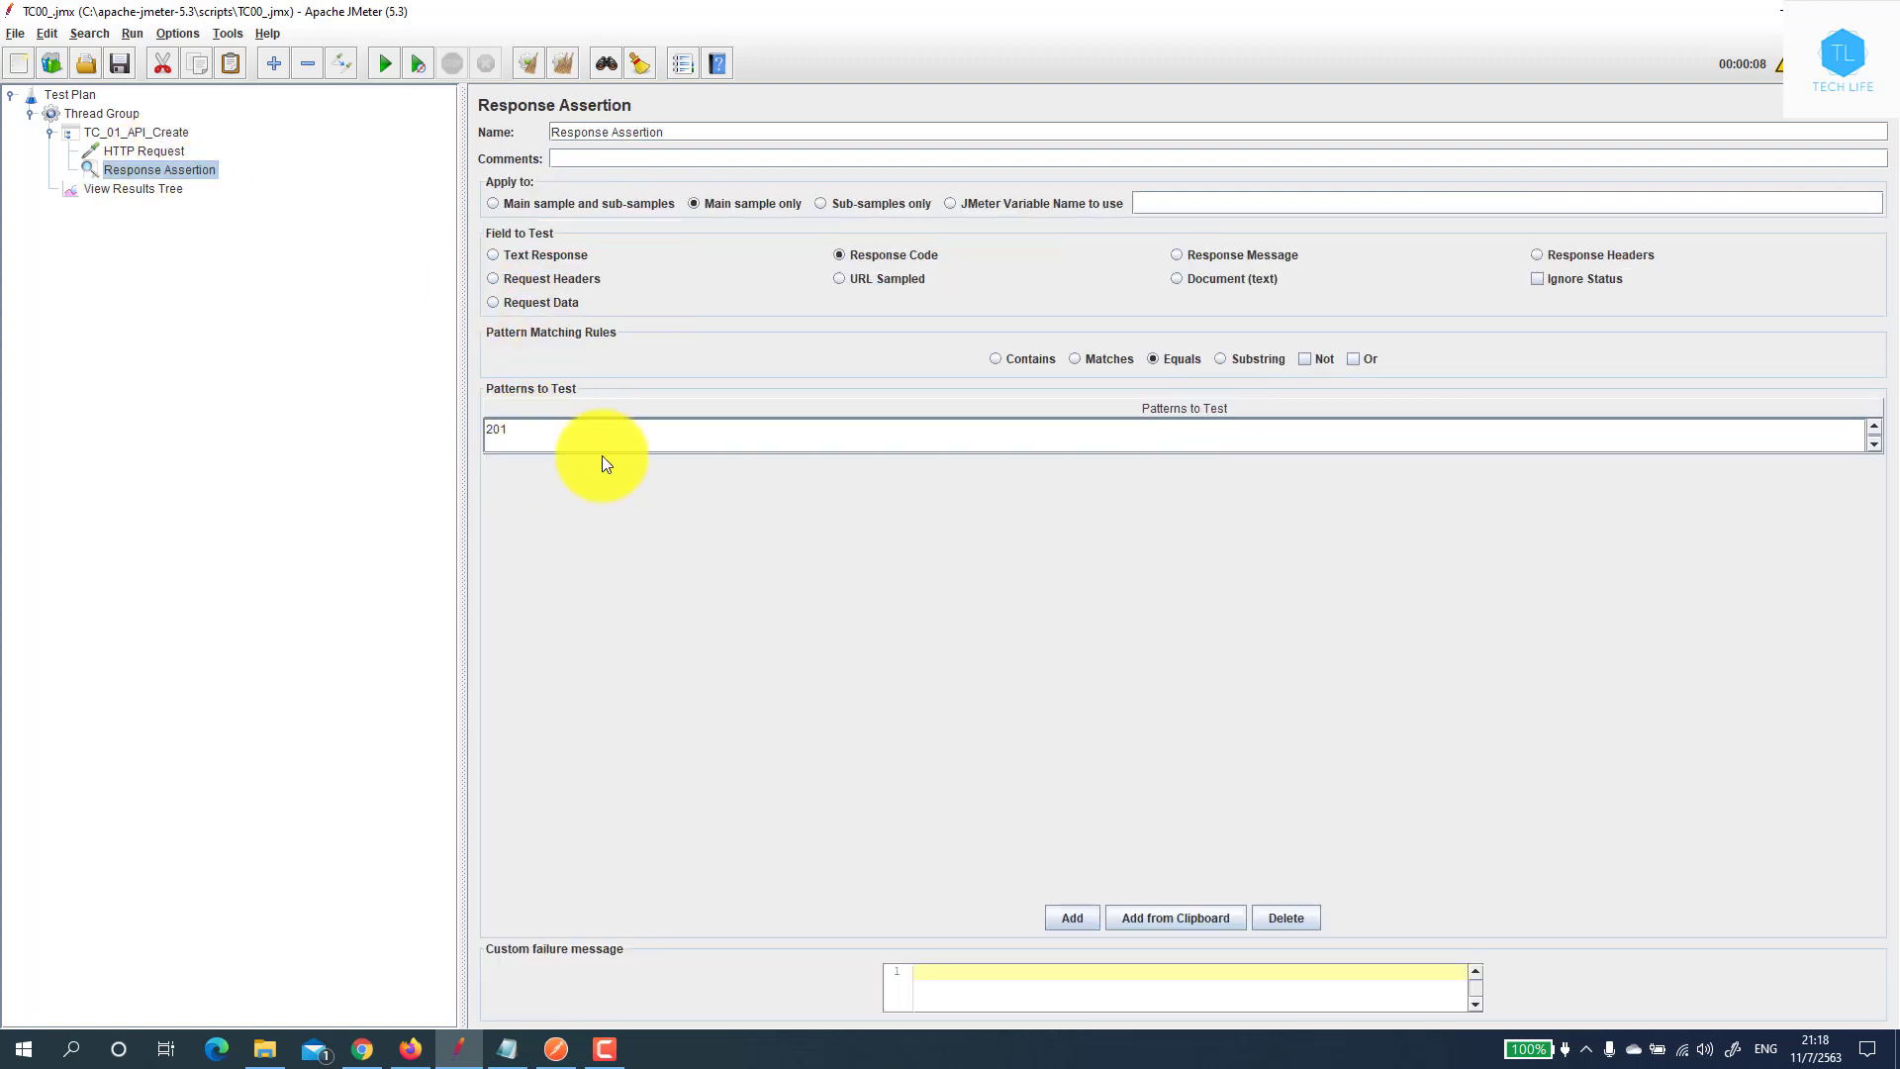
# Run the test plan with the 201 pattern and examine the new sample's response data, request and sampler result
pyautogui.click(114, 190)
pyautogui.click(385, 67)
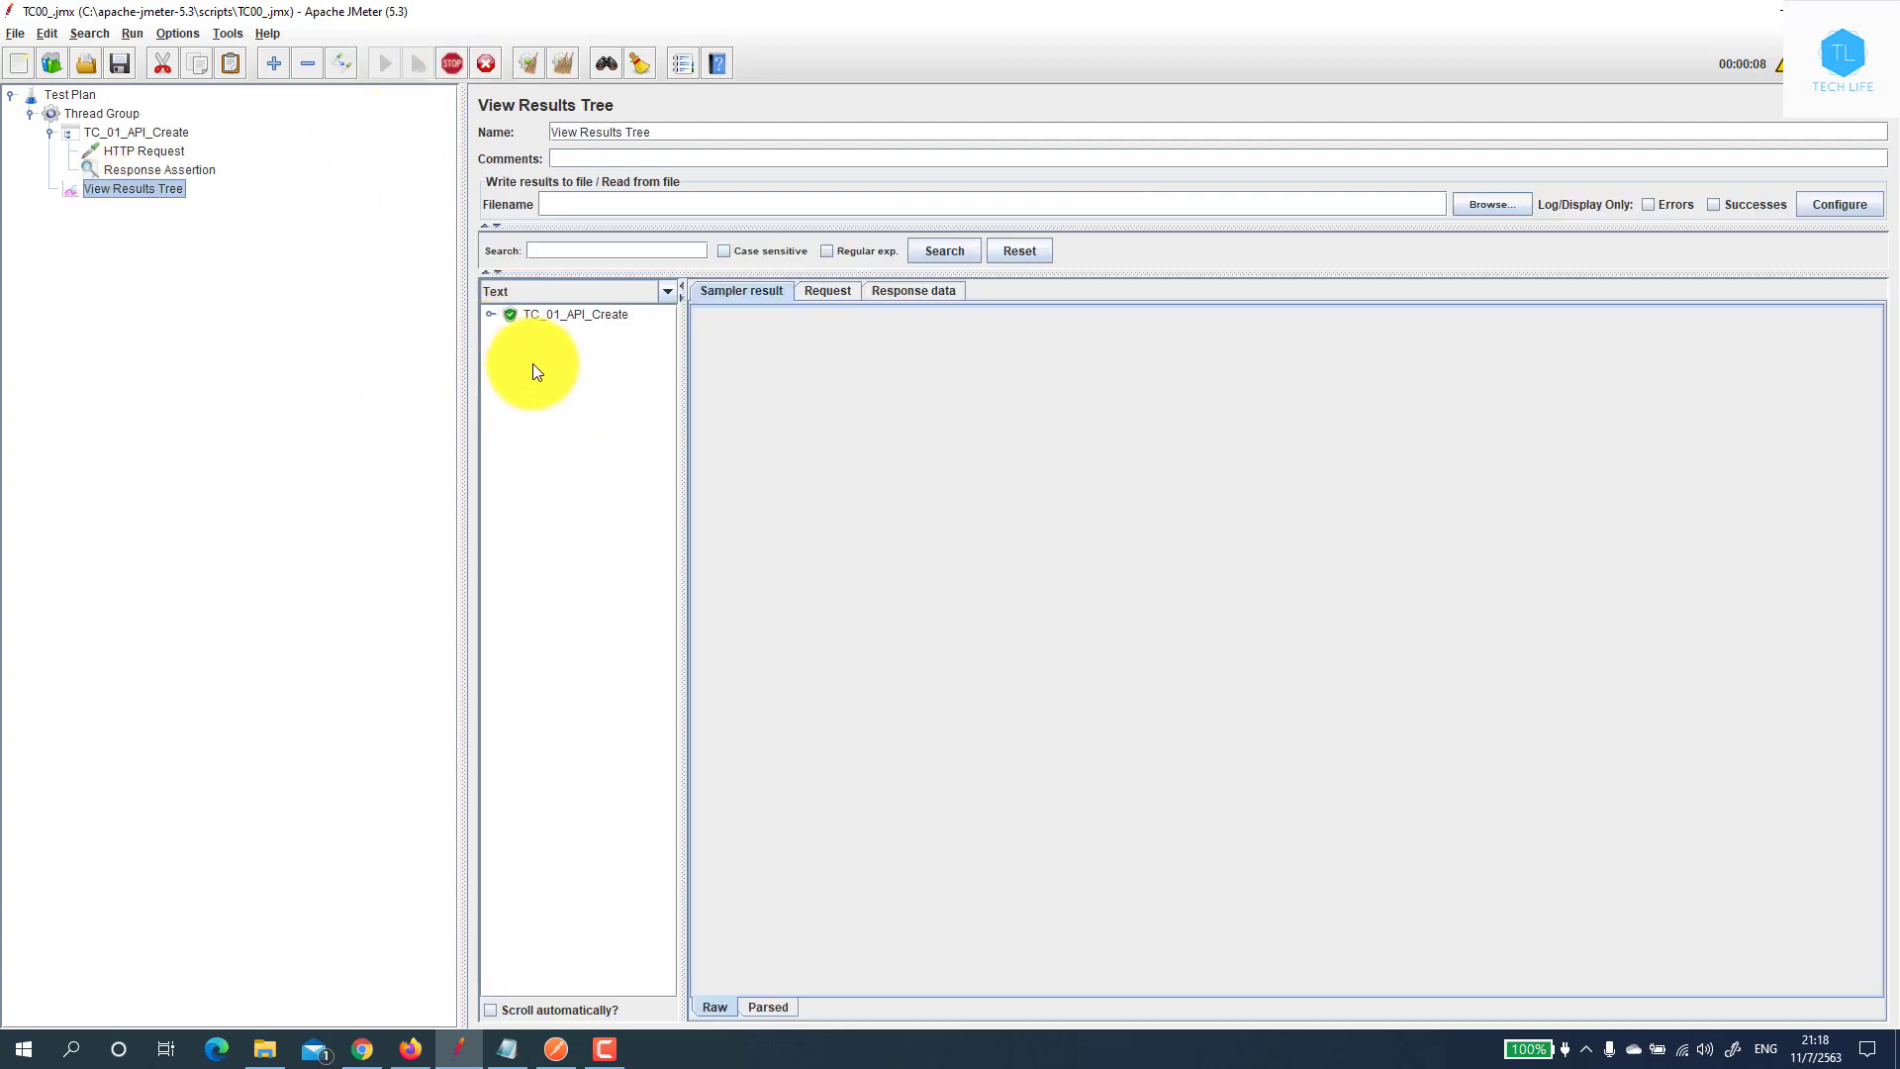
pyautogui.click(542, 335)
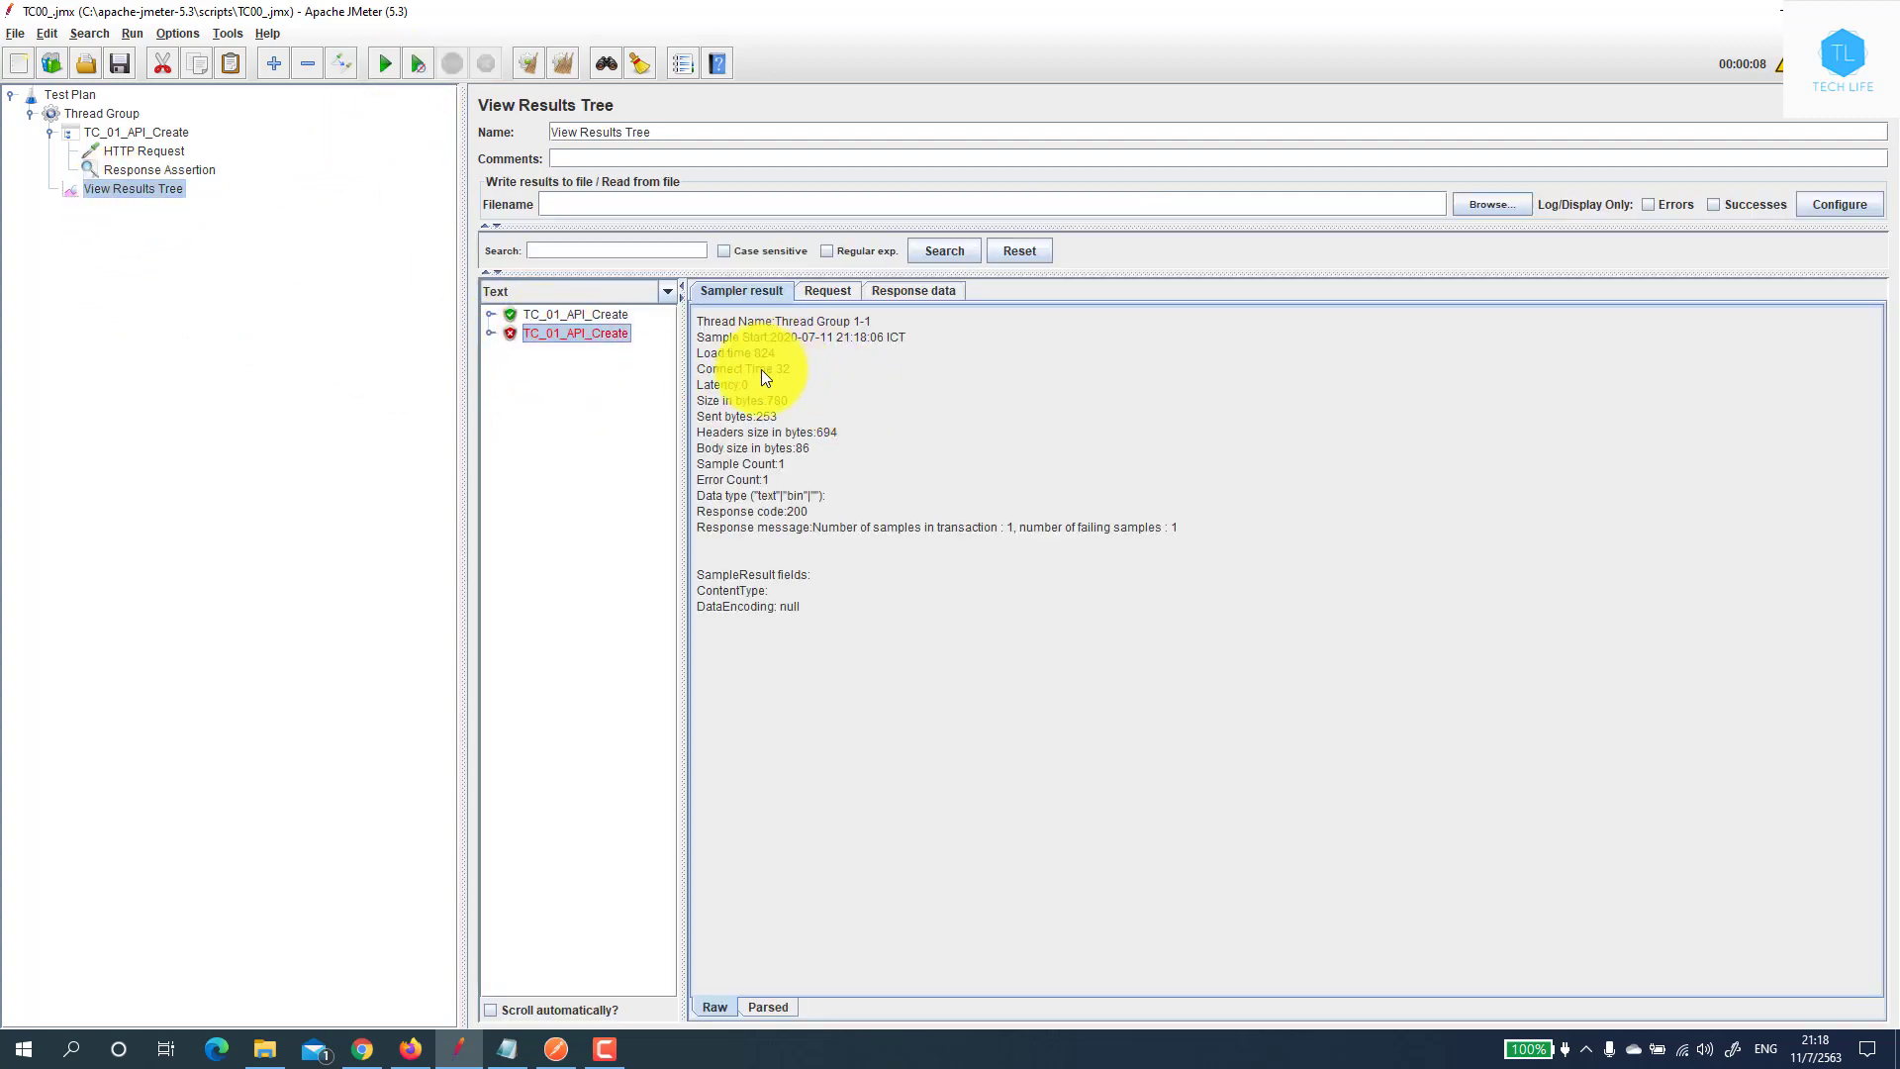
pyautogui.click(868, 291)
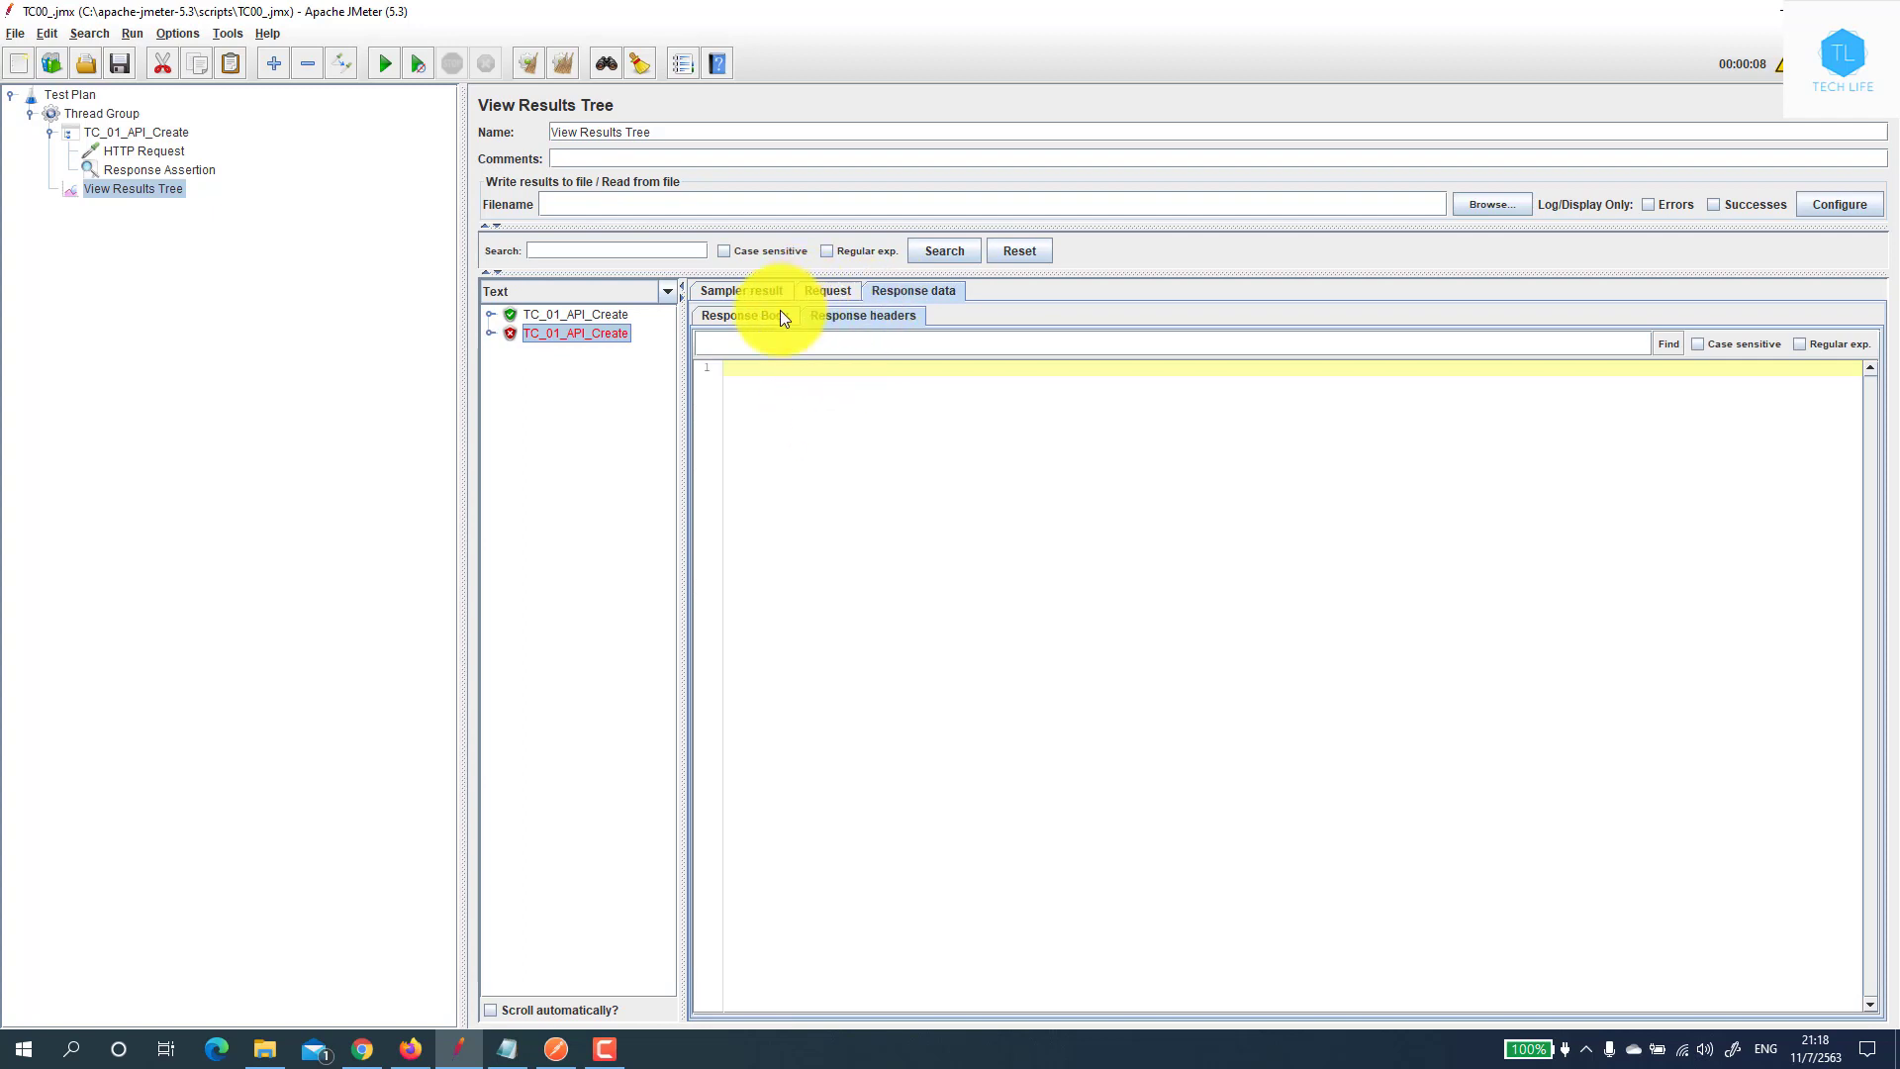
pyautogui.click(825, 290)
pyautogui.click(757, 293)
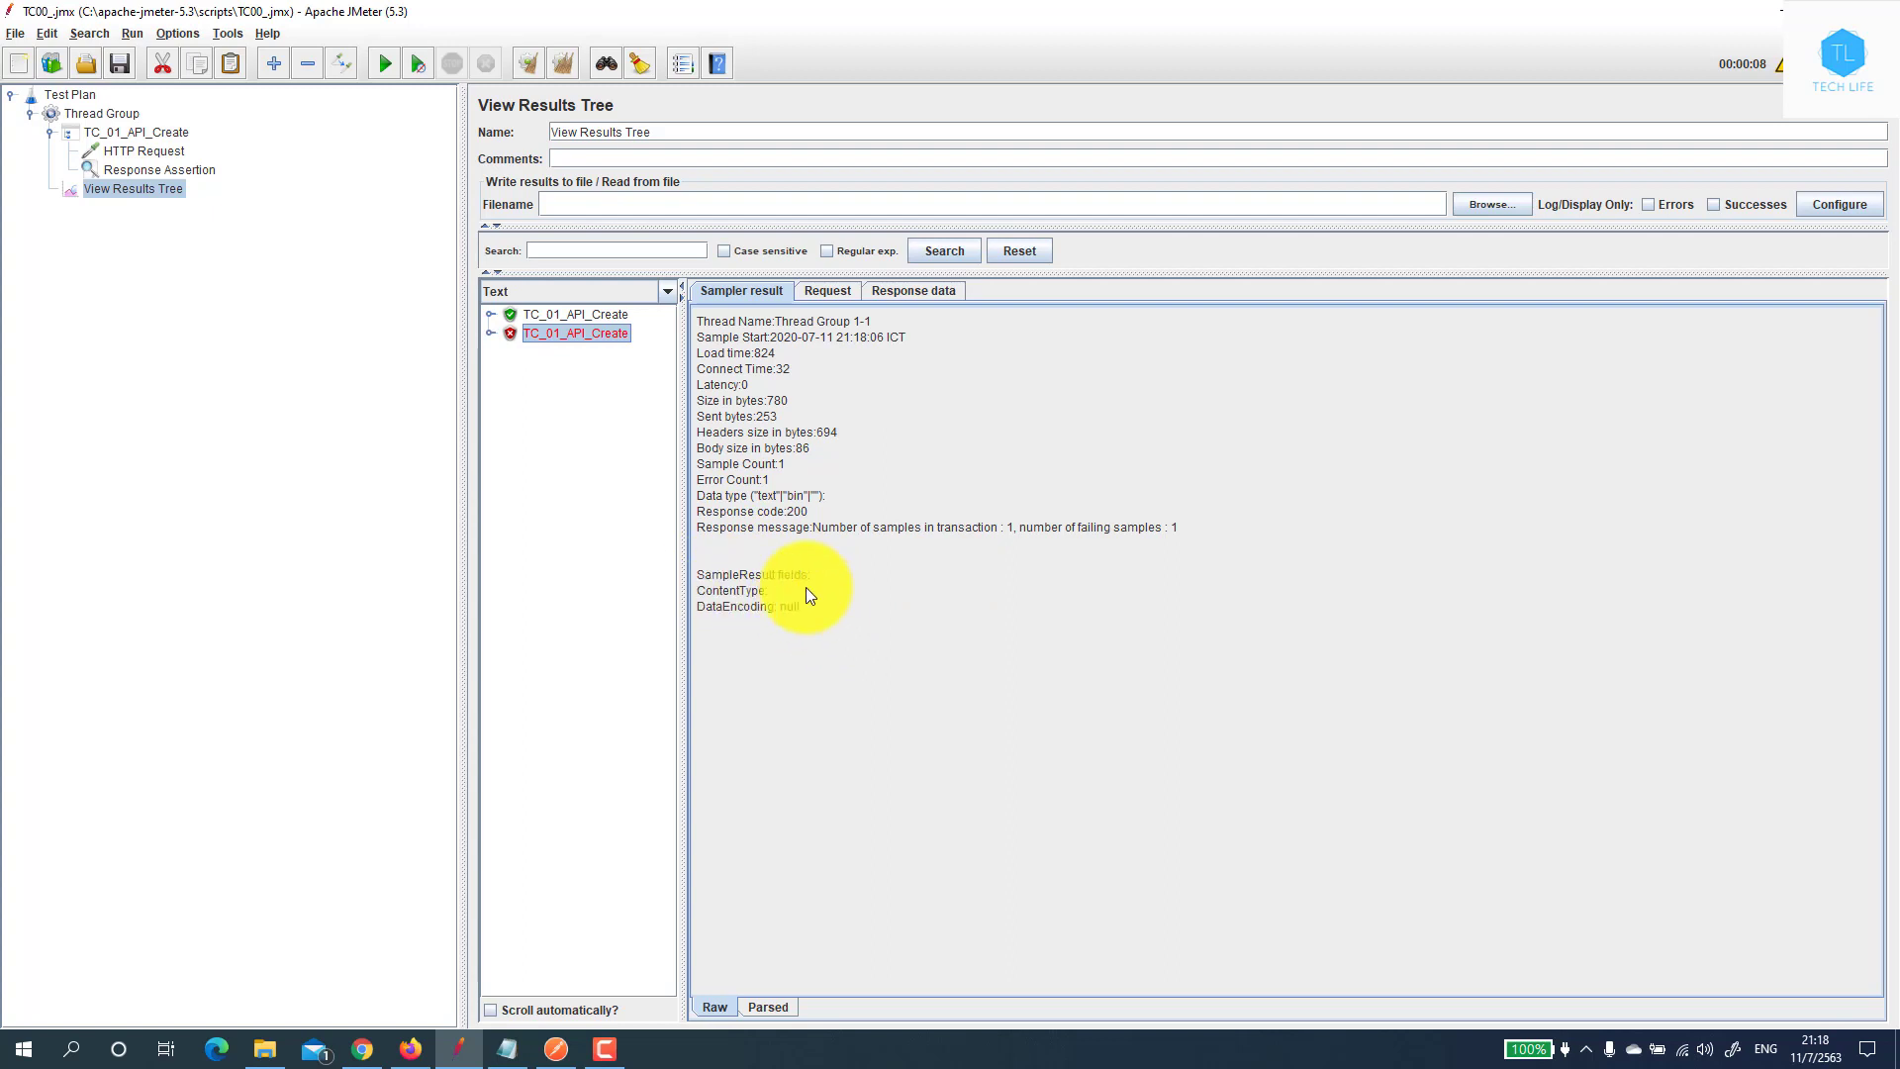
# Edit the Response Assertion's response code pattern again and rerun the test plan from View Results Tree
pyautogui.click(161, 169)
pyautogui.click(548, 428)
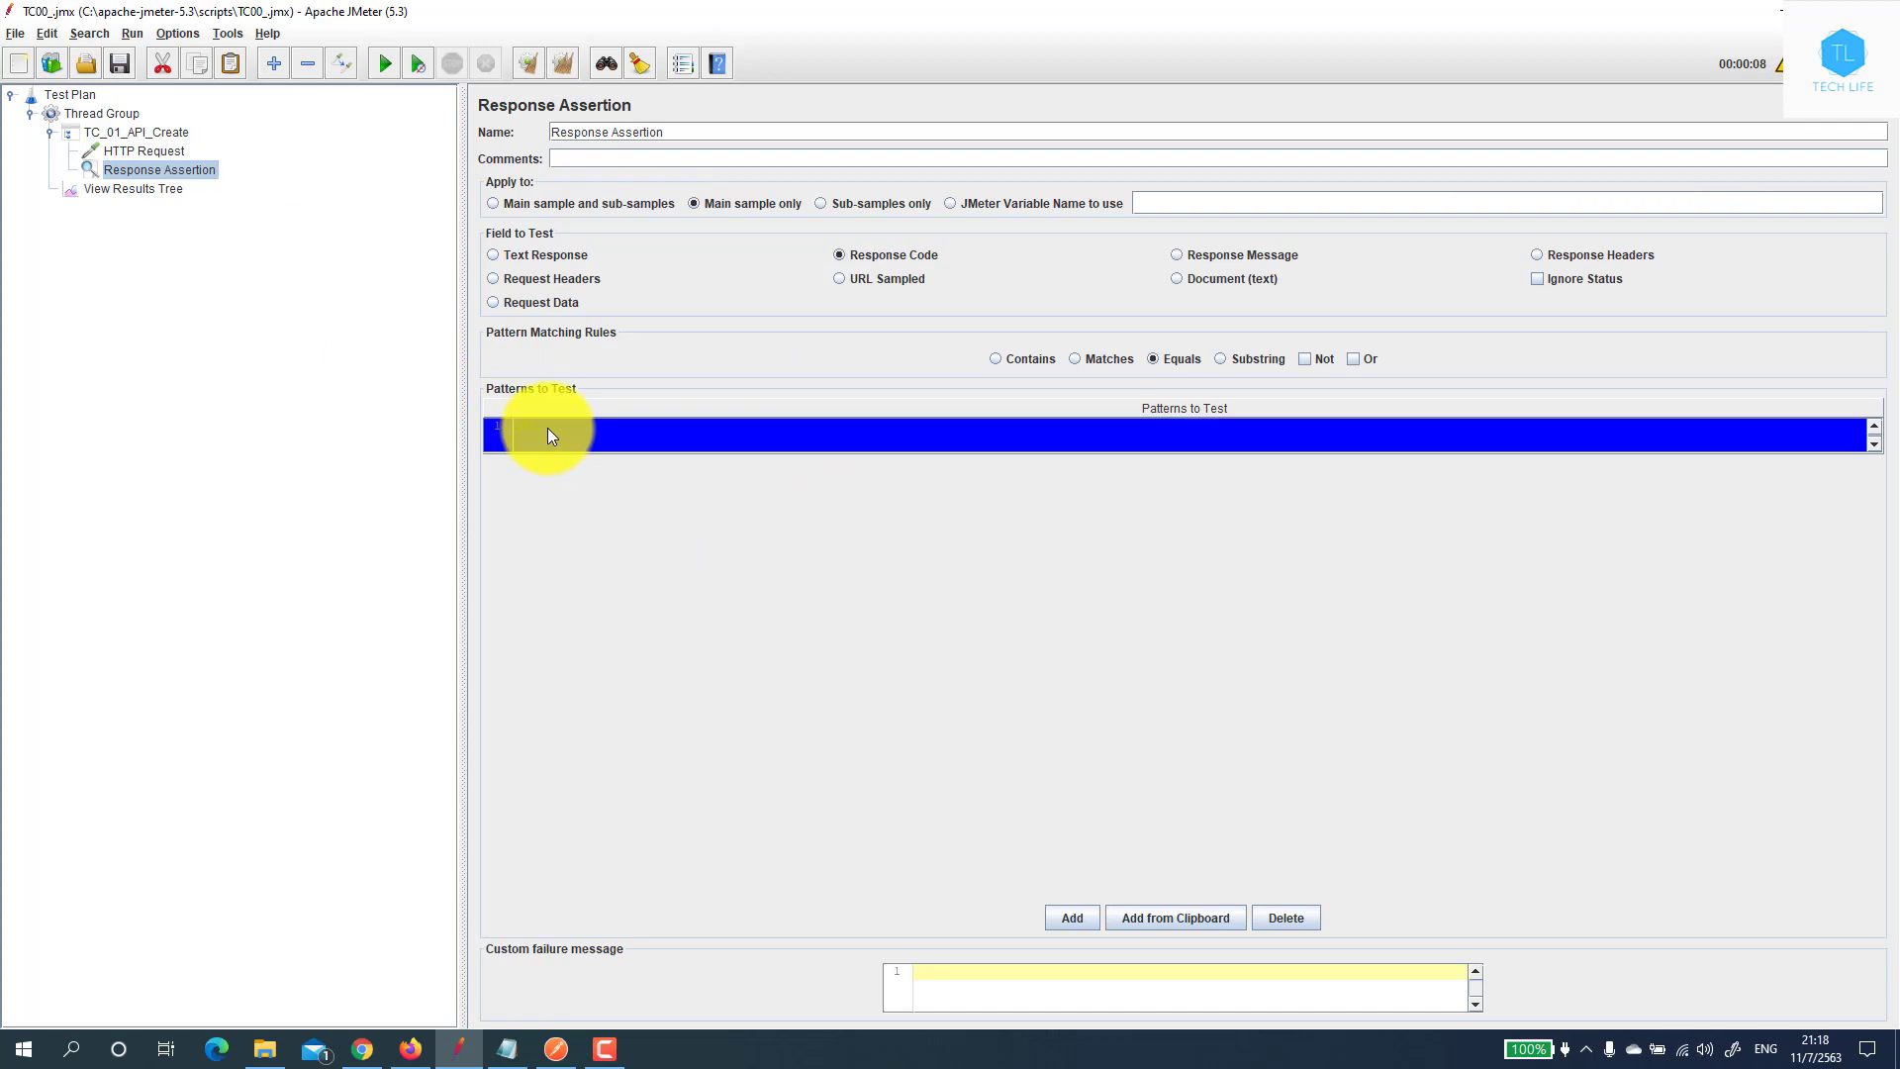
pyautogui.click(548, 428)
pyautogui.click(330, 515)
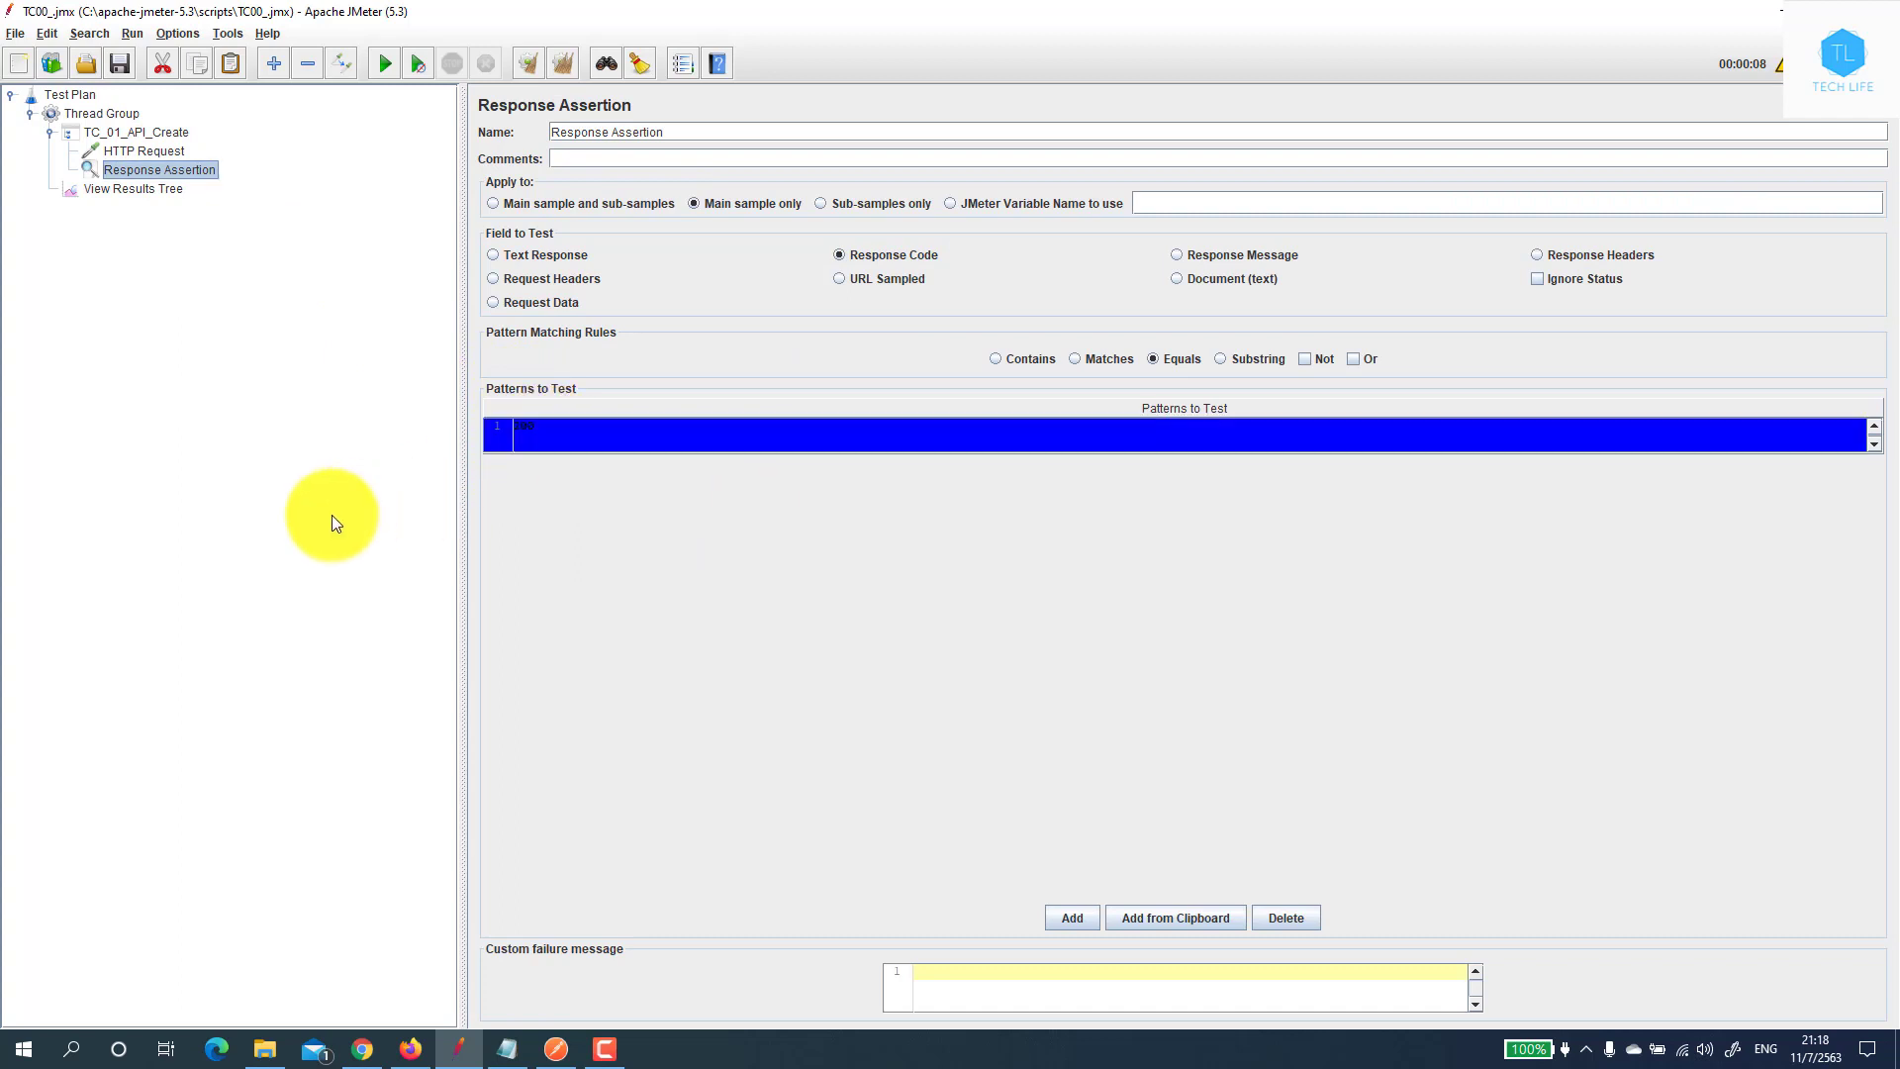
pyautogui.click(153, 188)
pyautogui.click(374, 65)
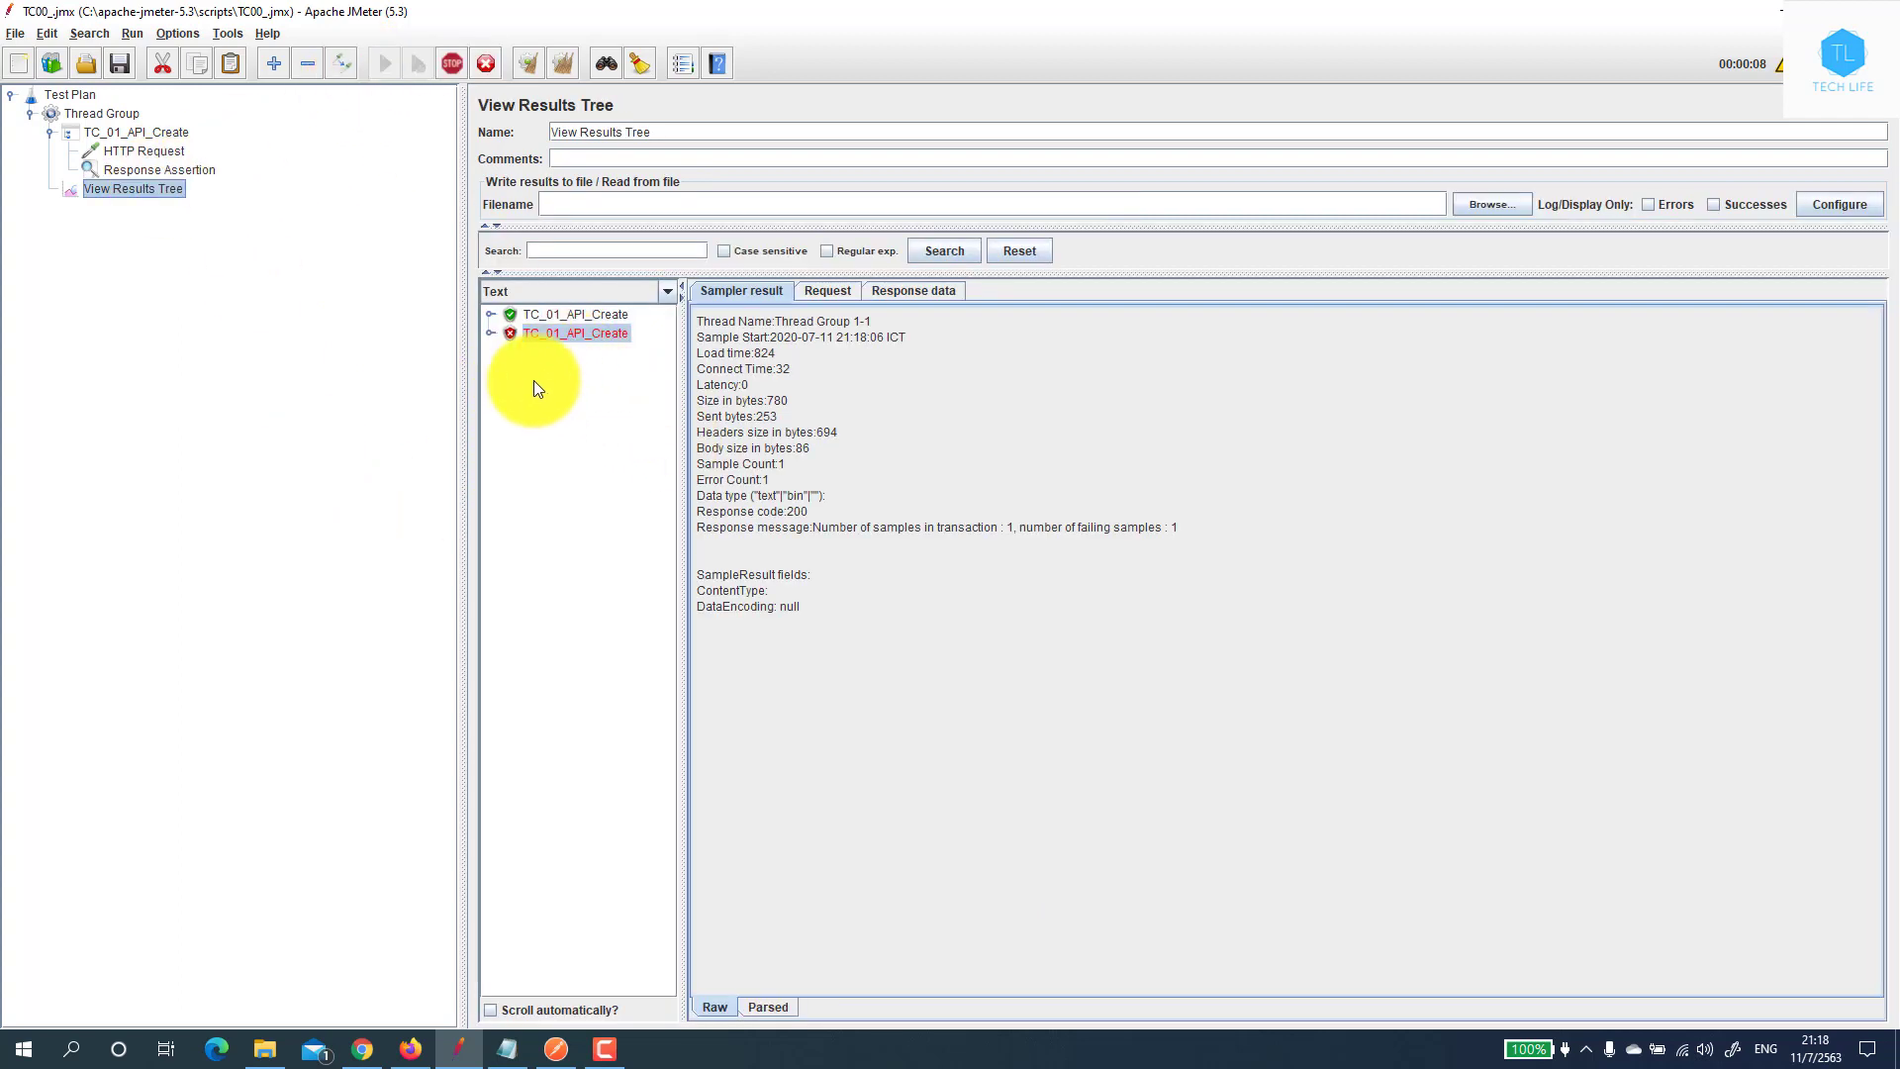